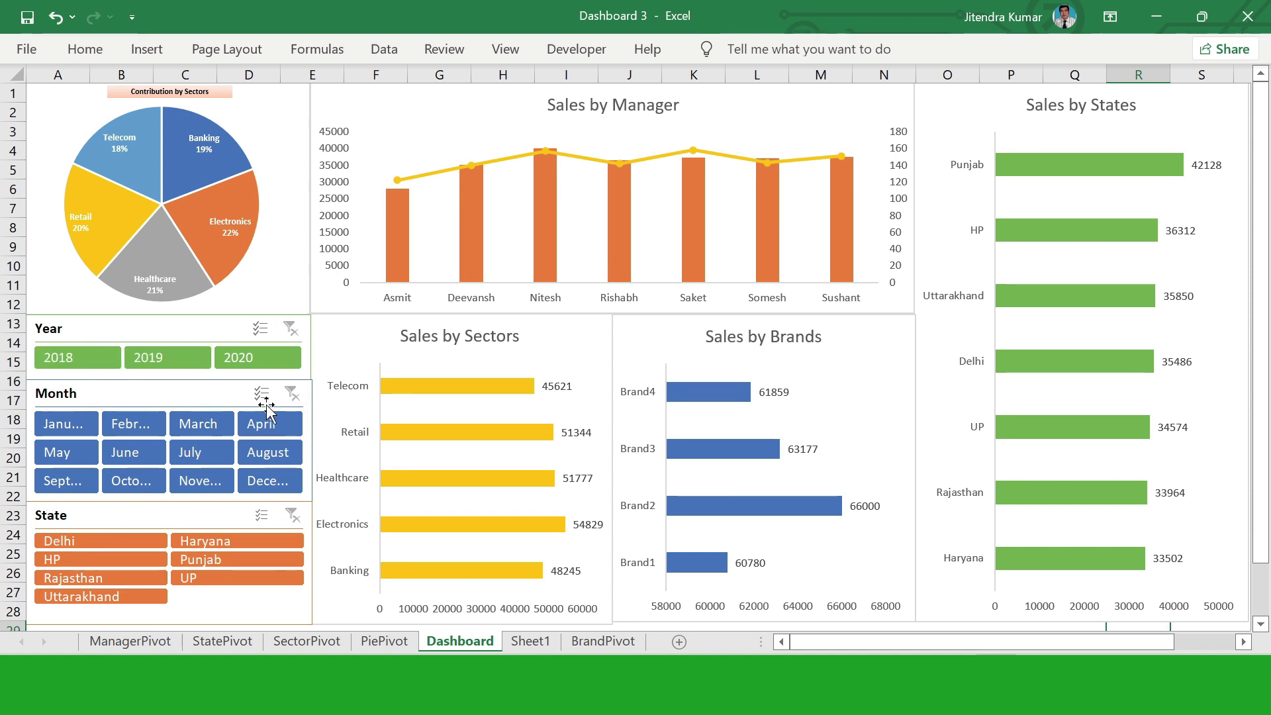
# Step: Test the reference dashboard slicers for 2018, 2019, January and HP, then clear the filters
pyautogui.click(94, 364)
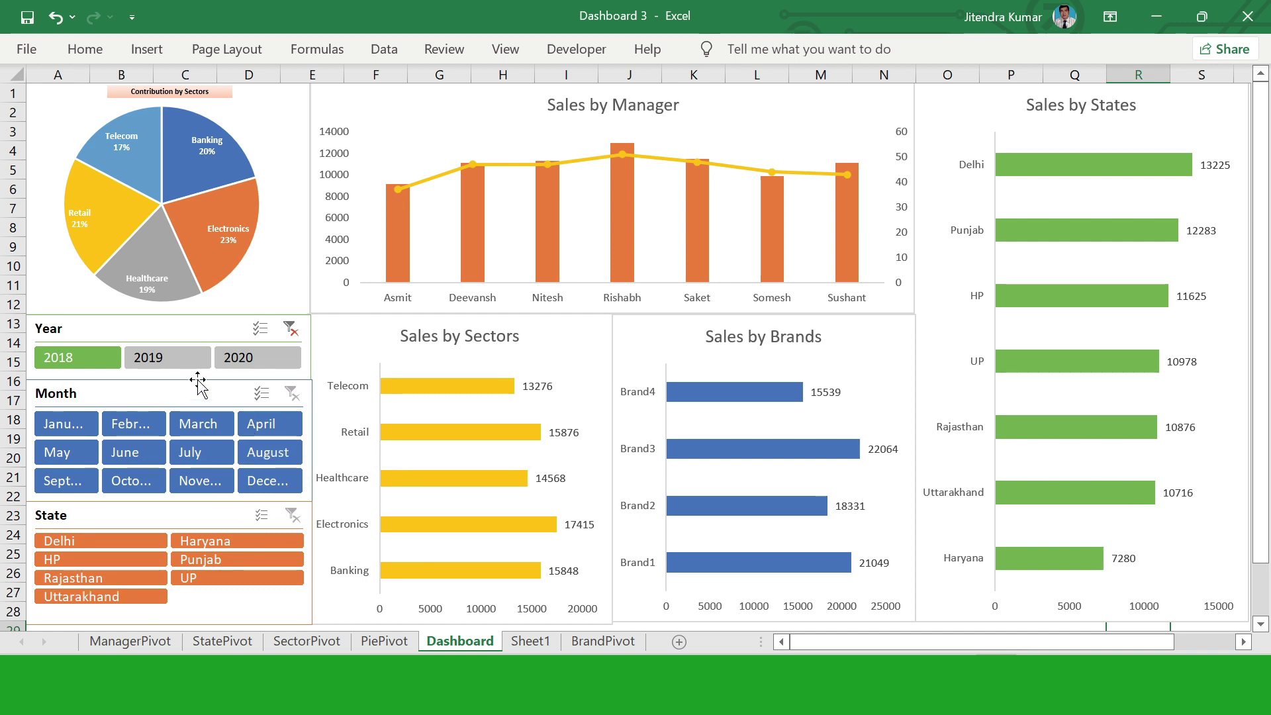
pyautogui.click(172, 360)
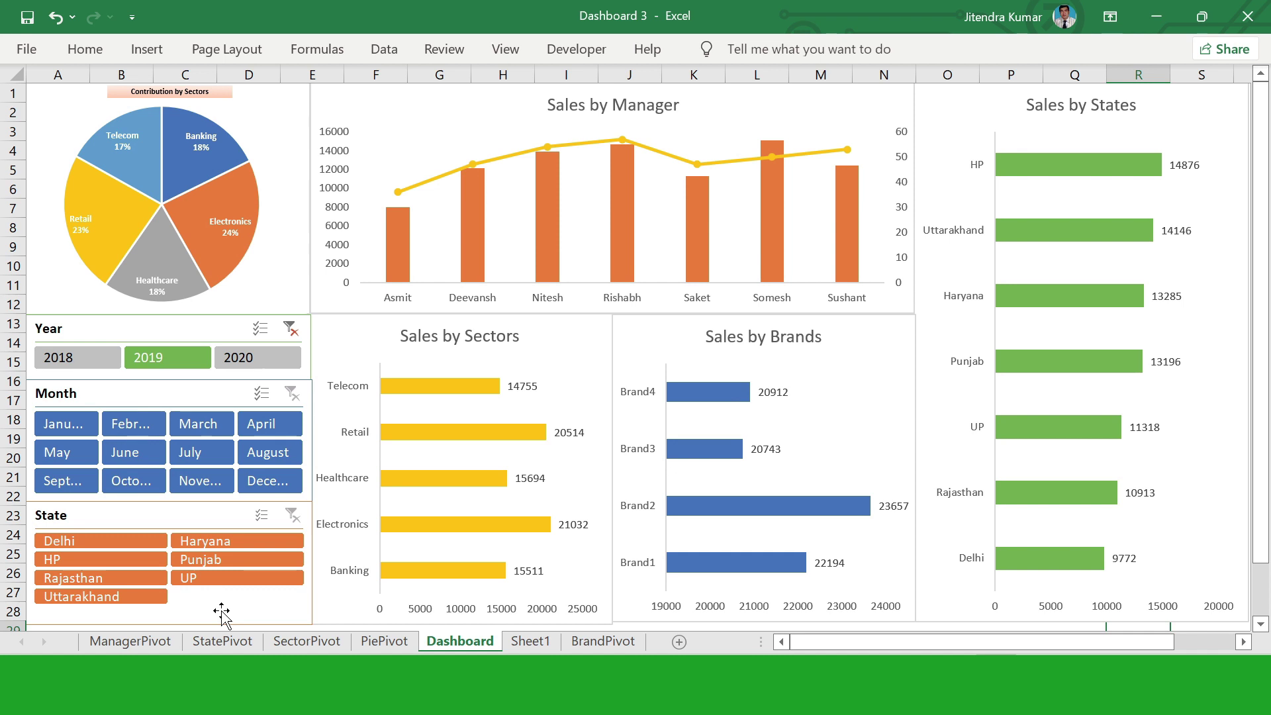
pyautogui.click(54, 428)
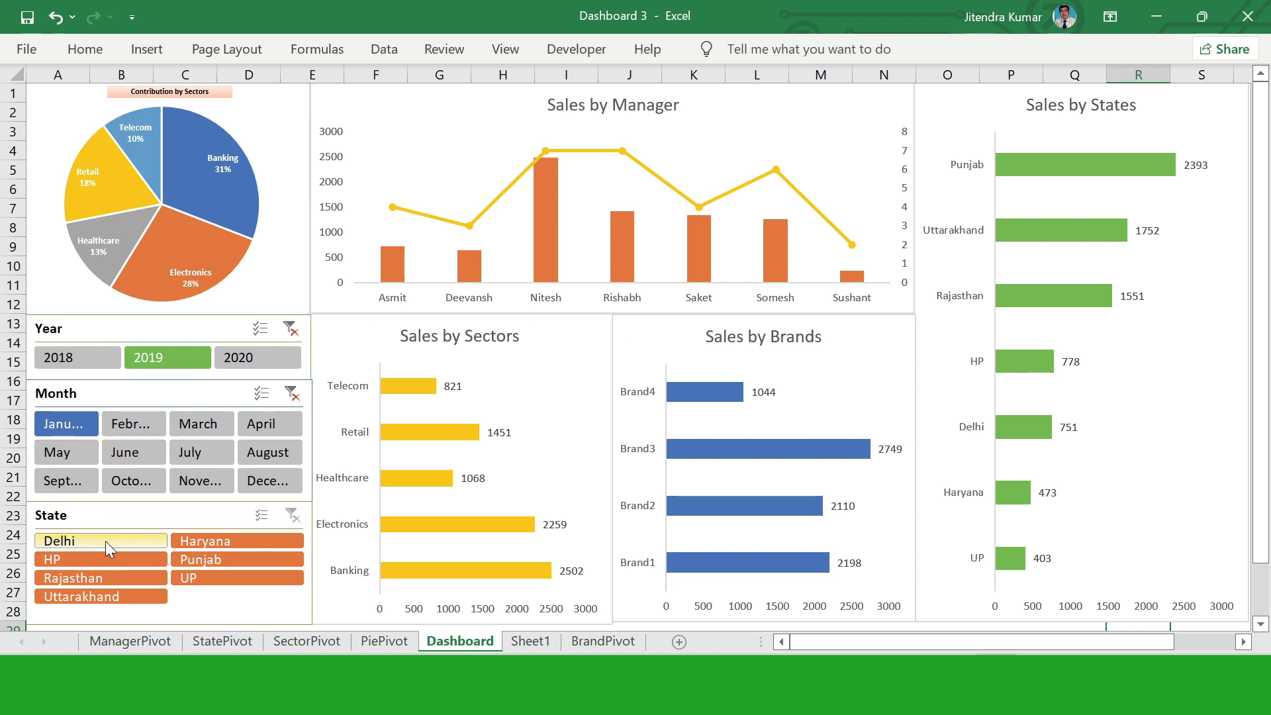
pyautogui.click(107, 558)
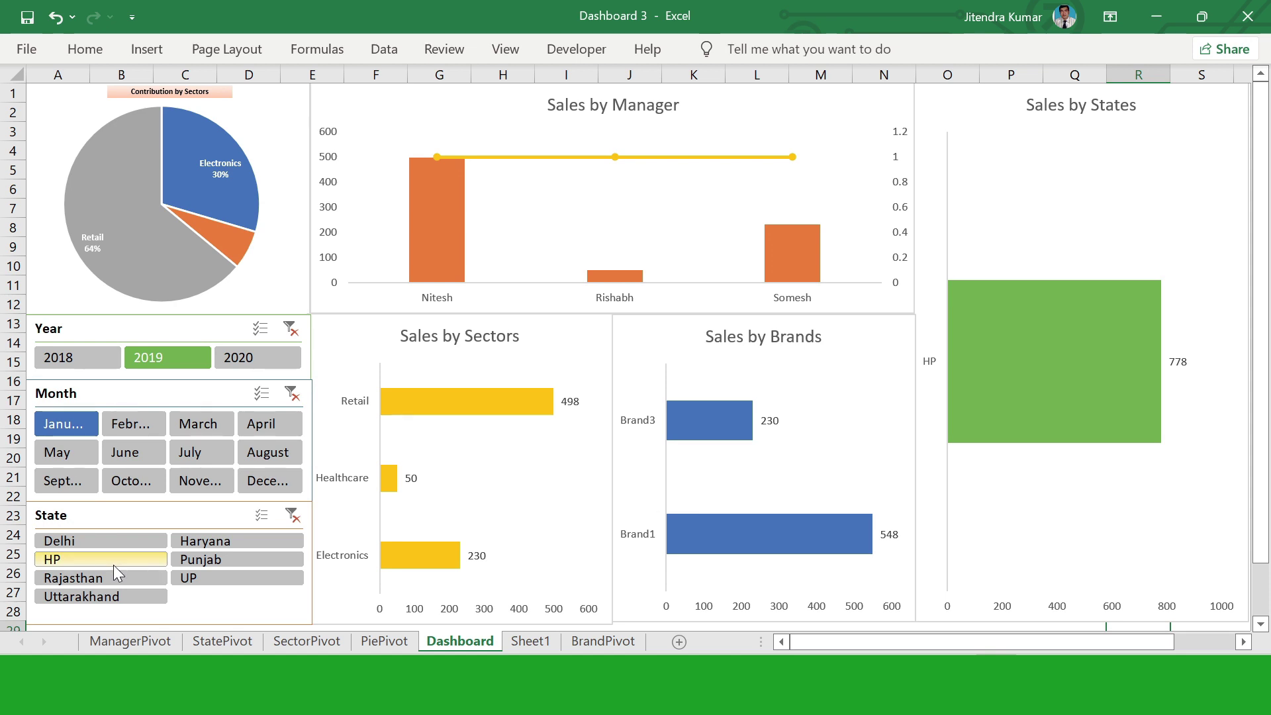
pyautogui.click(291, 515)
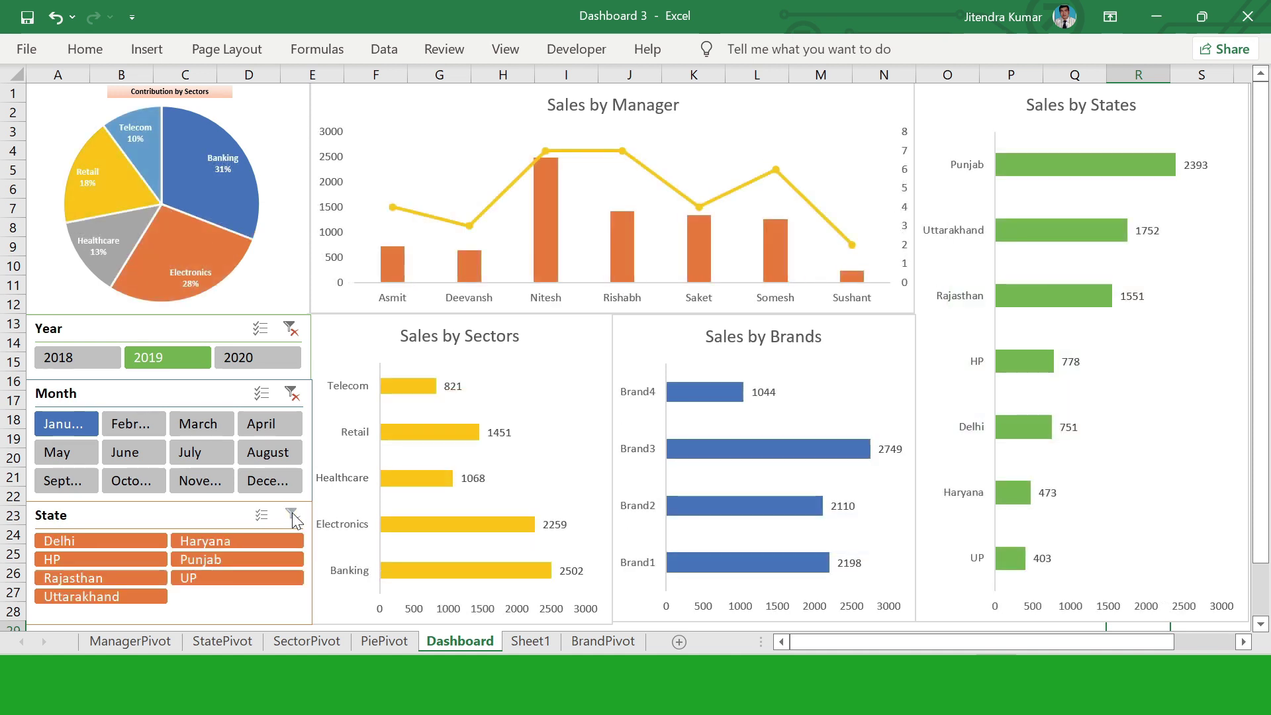
pyautogui.click(295, 394)
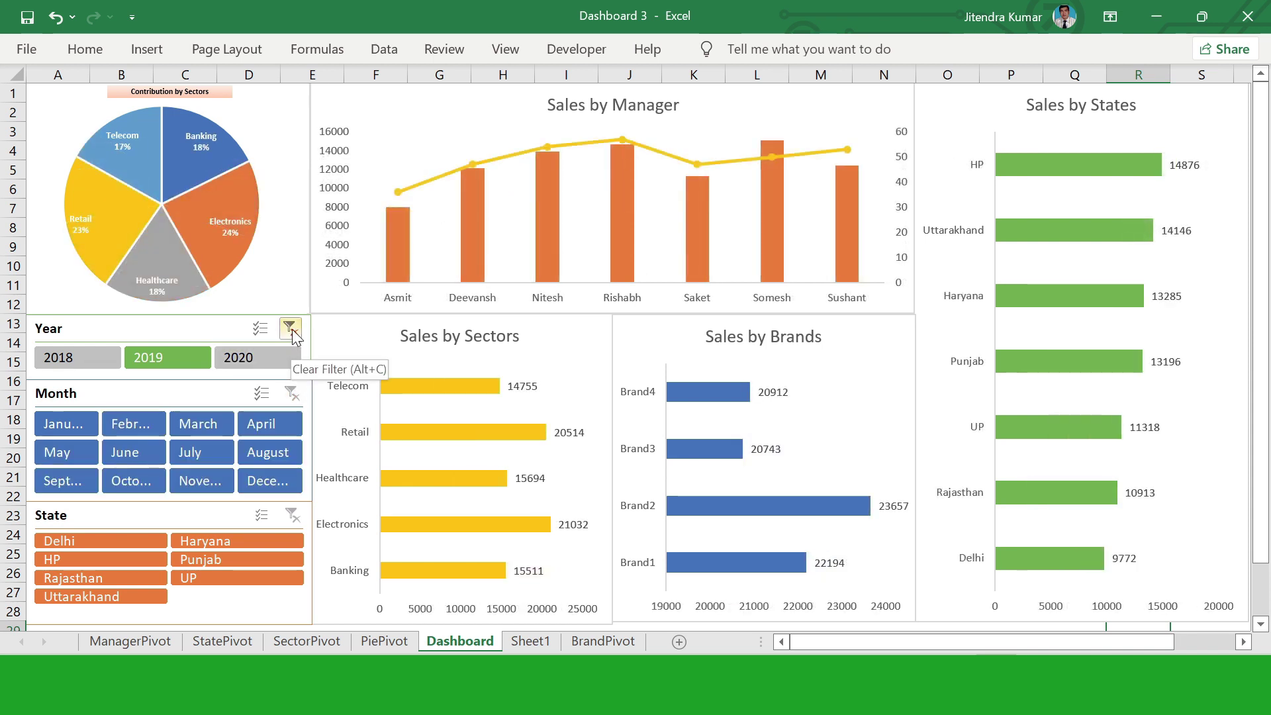
pyautogui.click(290, 328)
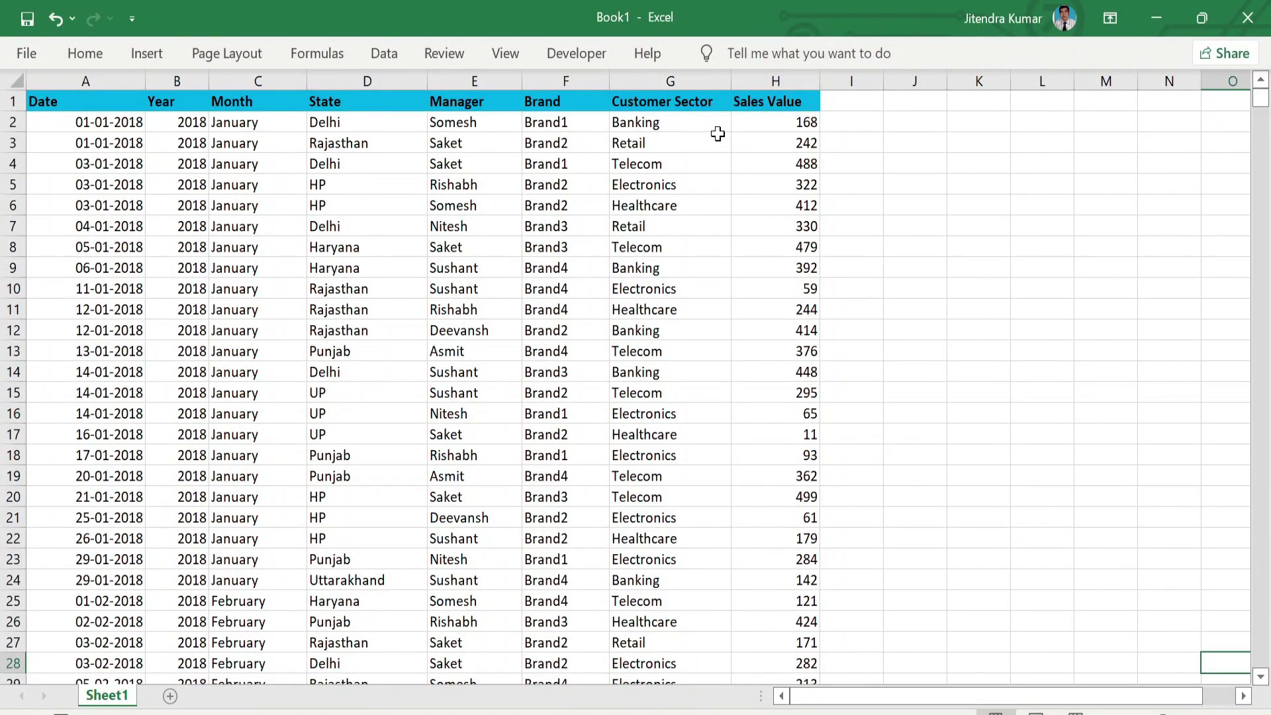
# Step: Convert the sales data A1:H1014 into a table with headers
pyautogui.click(414, 327)
pyautogui.hotkey('ctrl', 't')
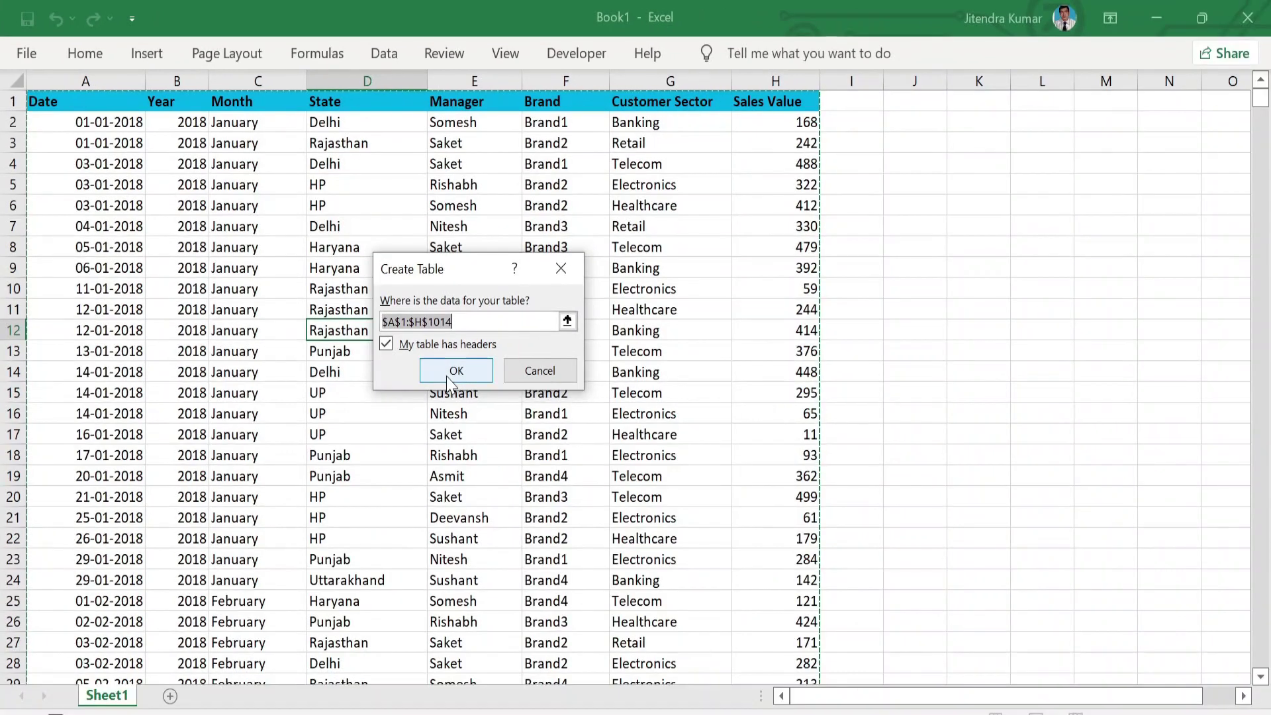
pyautogui.click(447, 374)
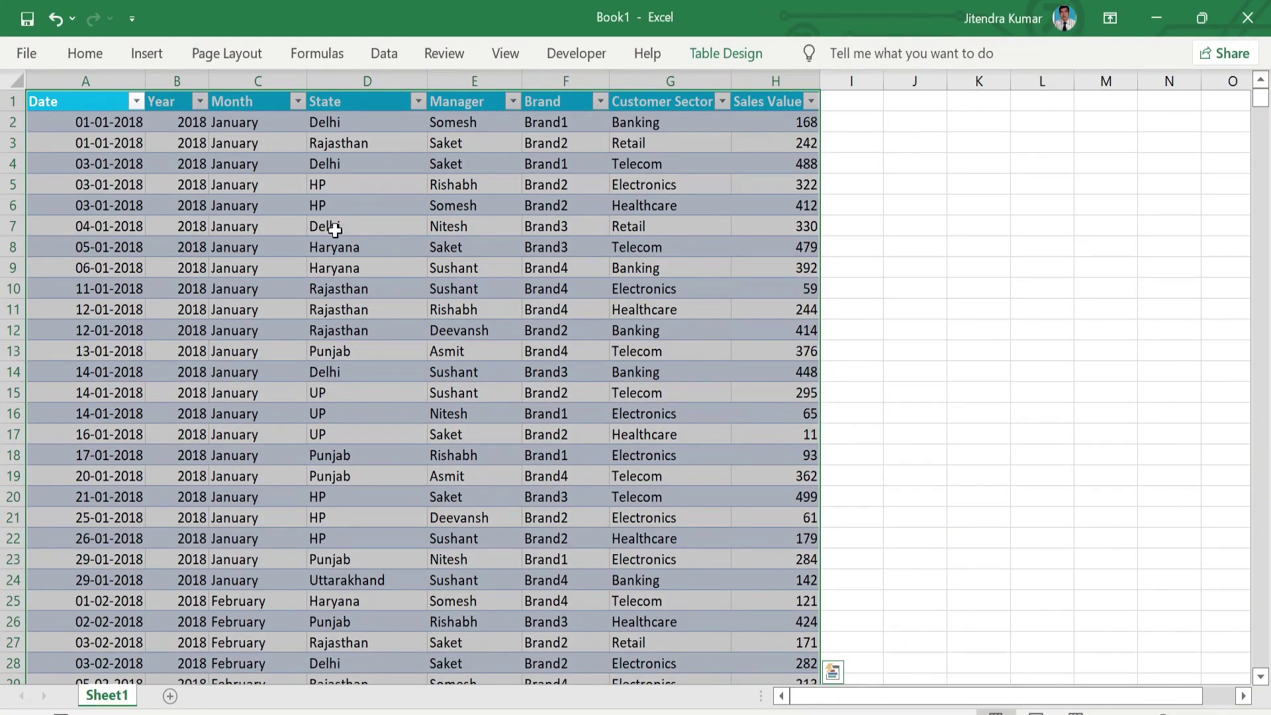
pyautogui.click(522, 354)
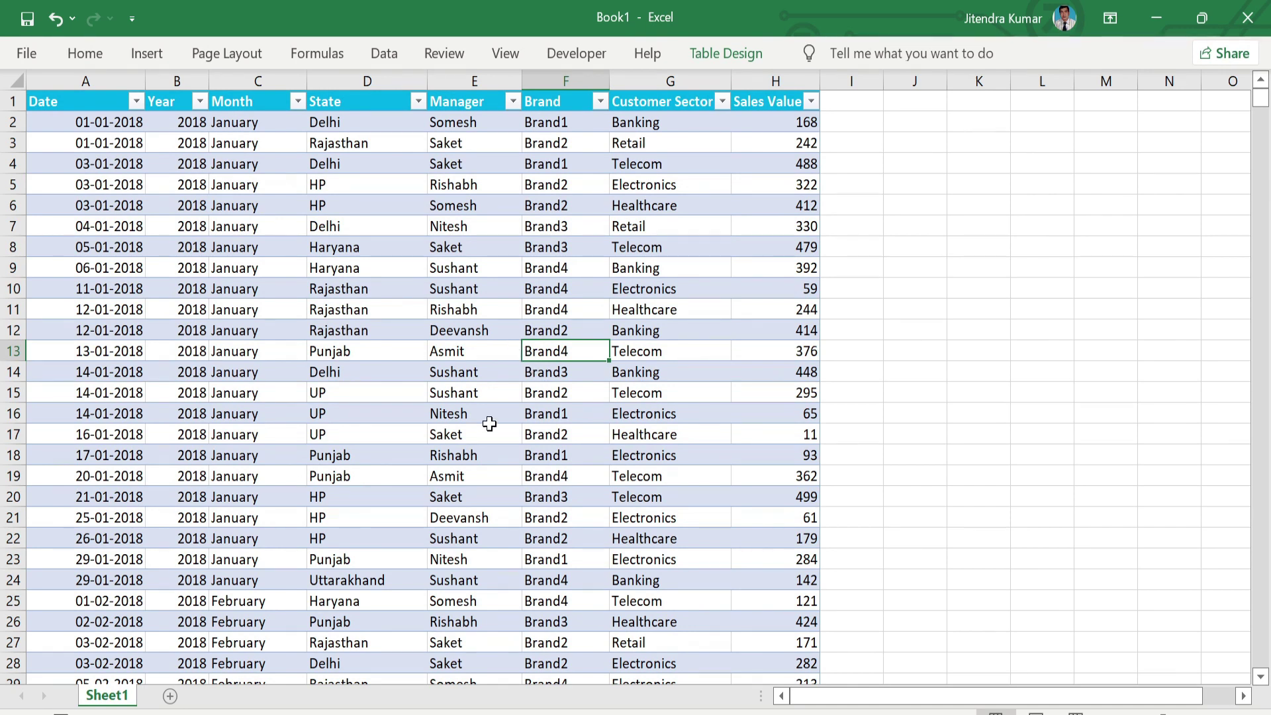
# Step: Clear the table's style formatting and collapse the ribbon
pyautogui.click(745, 48)
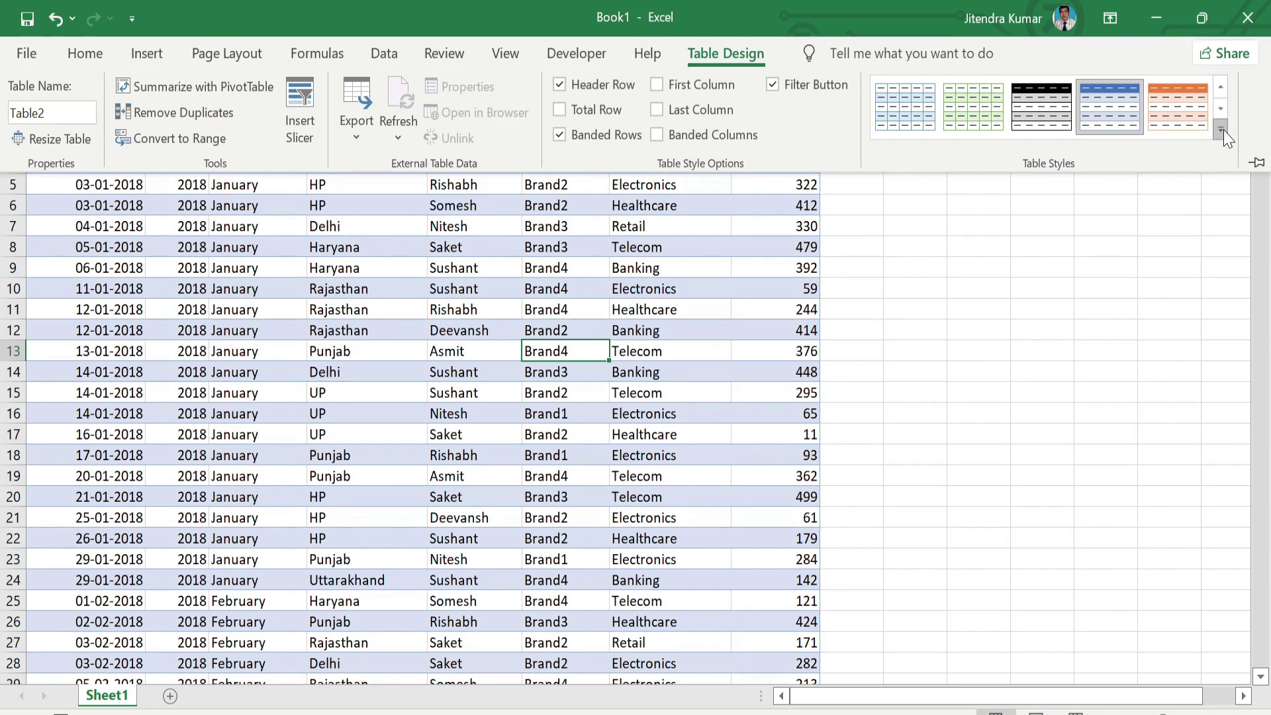
pyautogui.click(1222, 130)
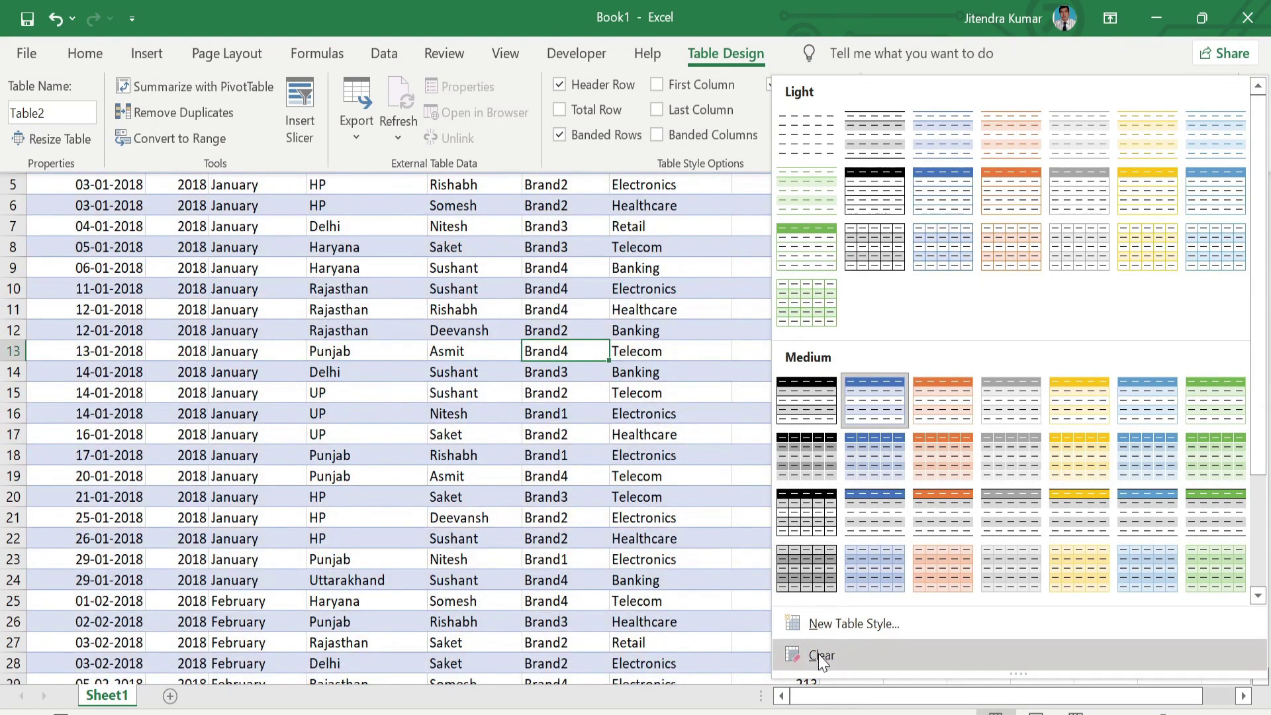
pyautogui.click(821, 656)
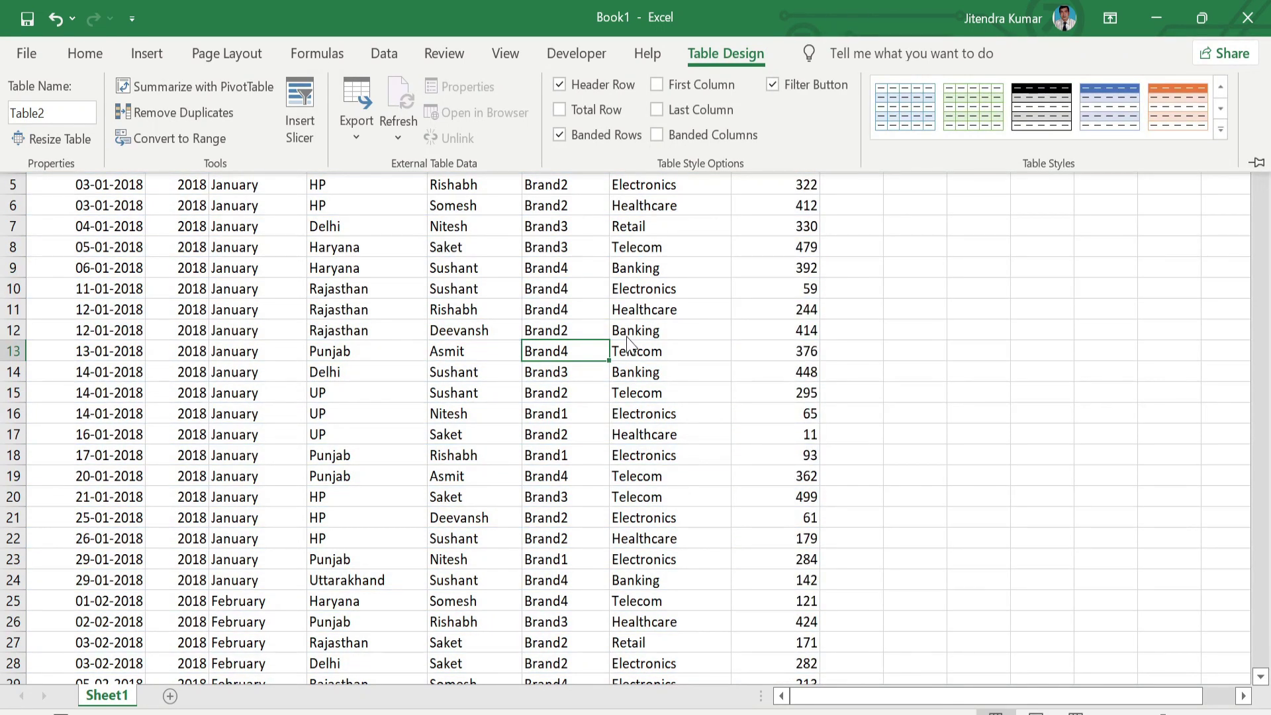
pyautogui.hotkey('ctrl', 'F1')
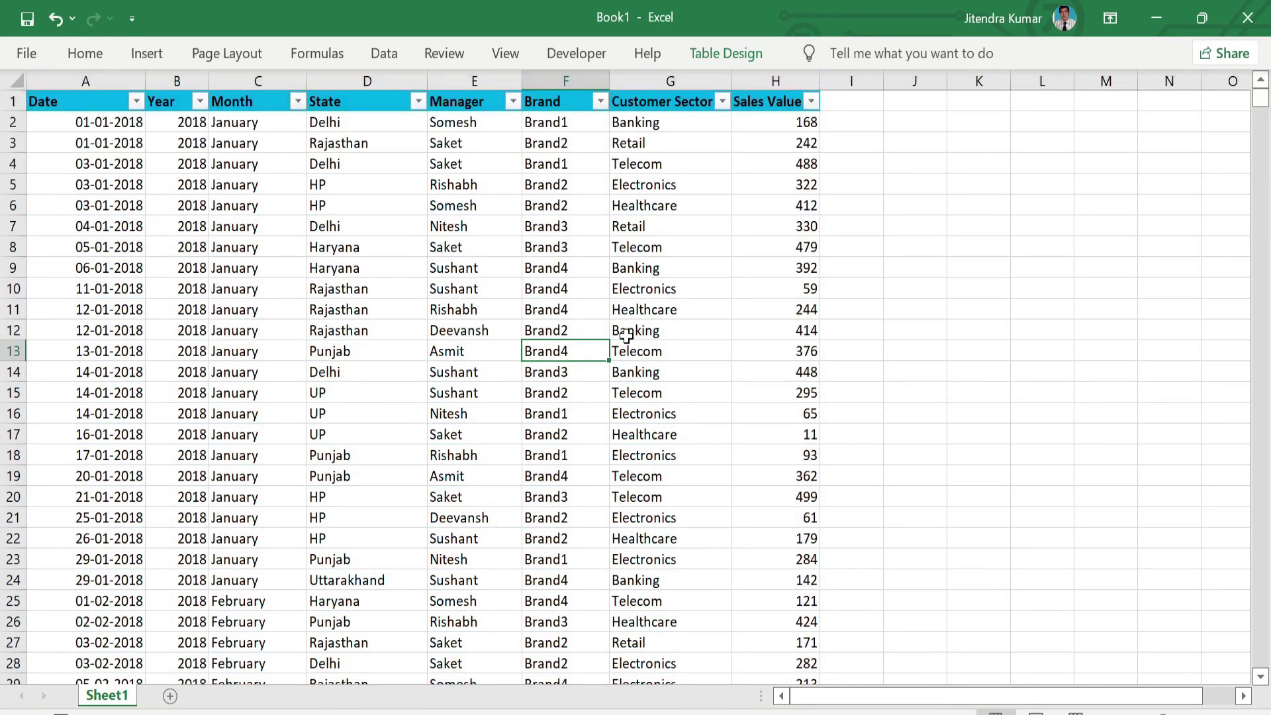
# Step: Rename the Sheet1 tab to Data
pyautogui.rightClick(122, 703)
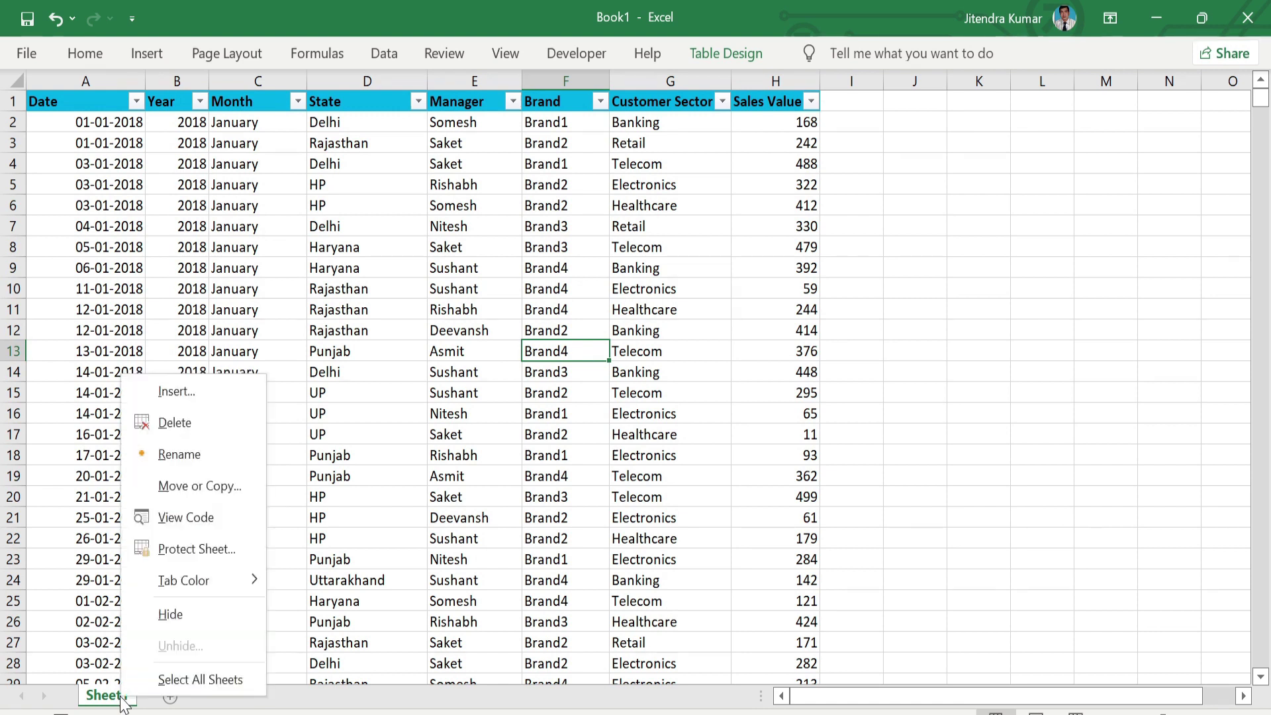
pyautogui.click(227, 459)
pyautogui.write('Da')
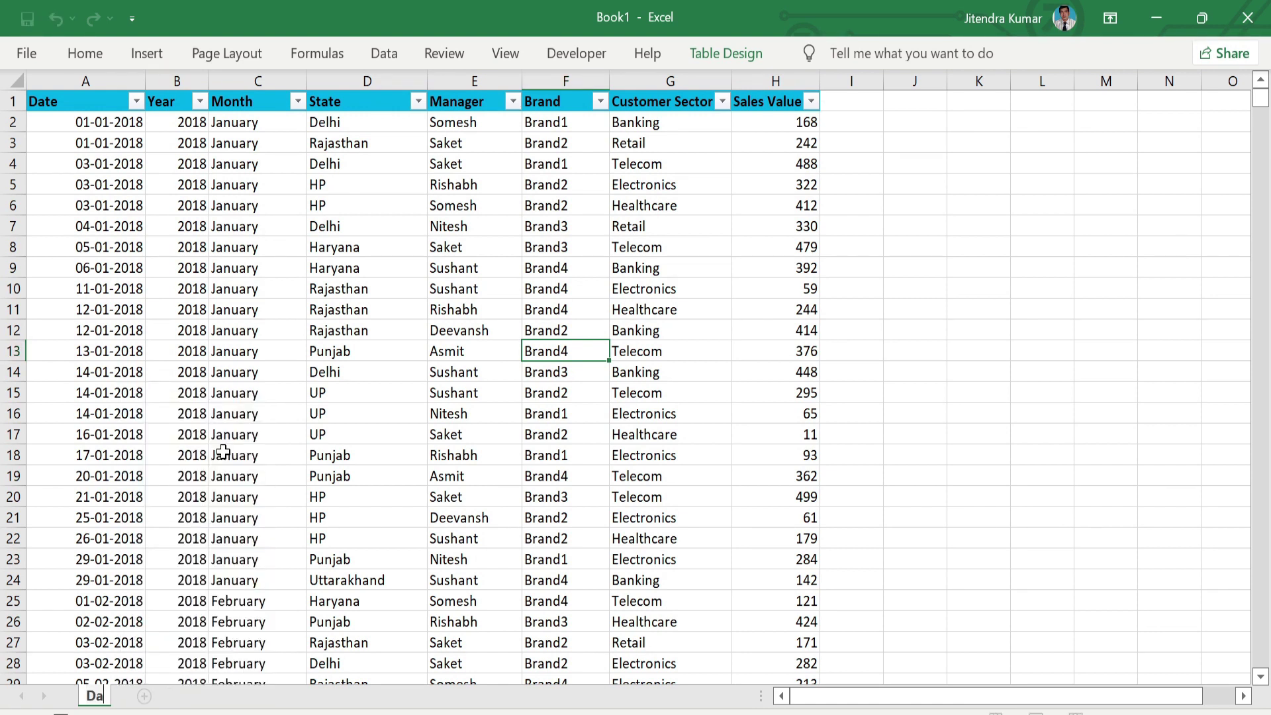
pyautogui.write('ta')
pyautogui.click(484, 390)
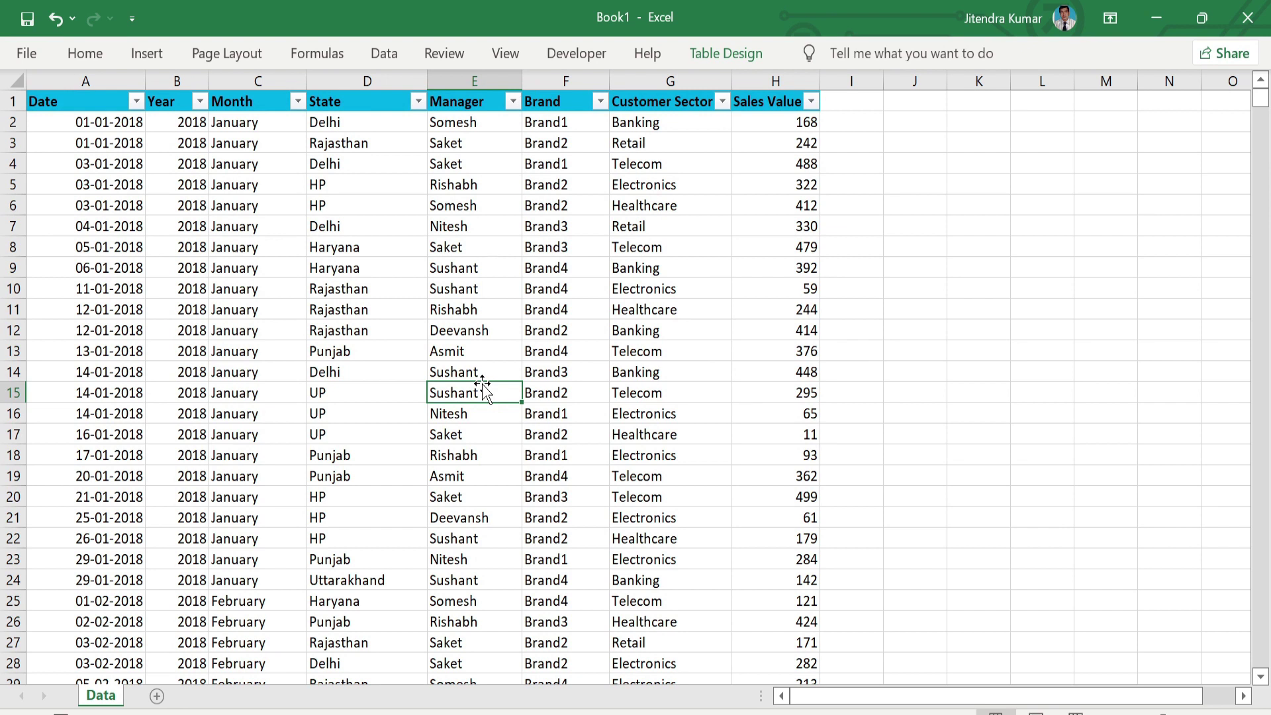
# Step: Create a PivotTable from the sales table on a new worksheet, briefly checking Dashboard 3
pyautogui.click(147, 58)
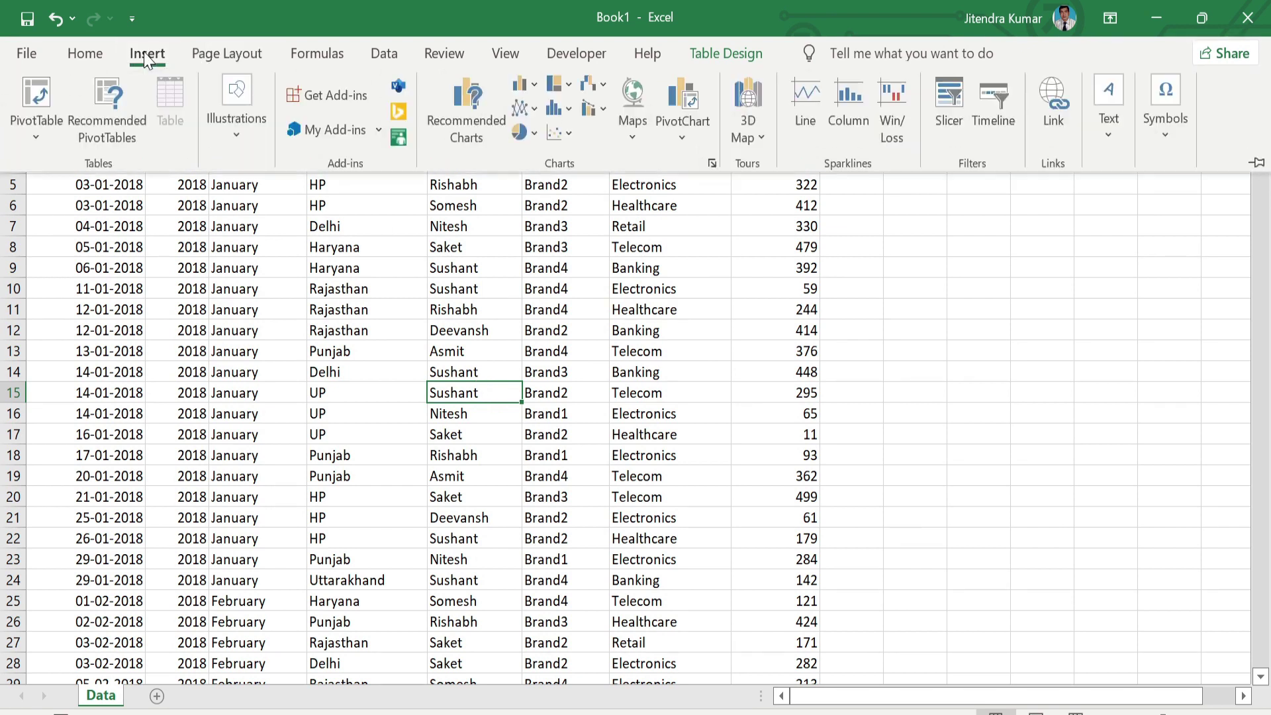
pyautogui.click(37, 98)
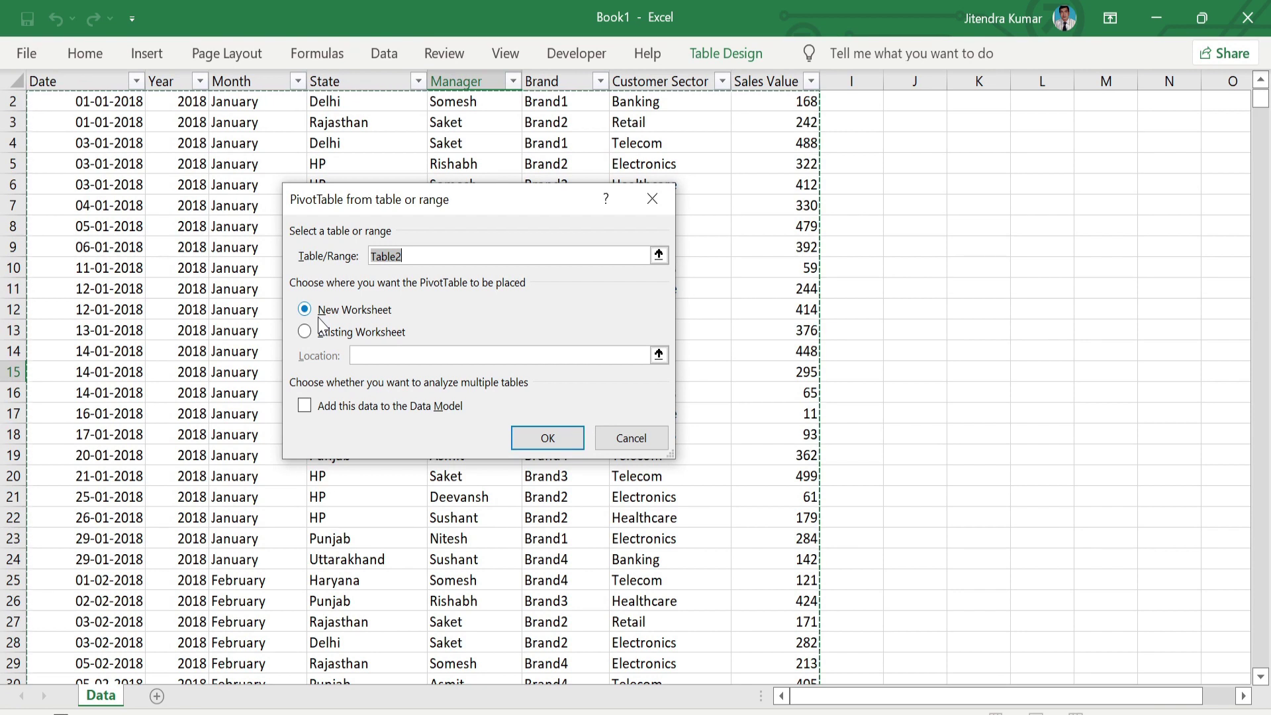
pyautogui.click(547, 437)
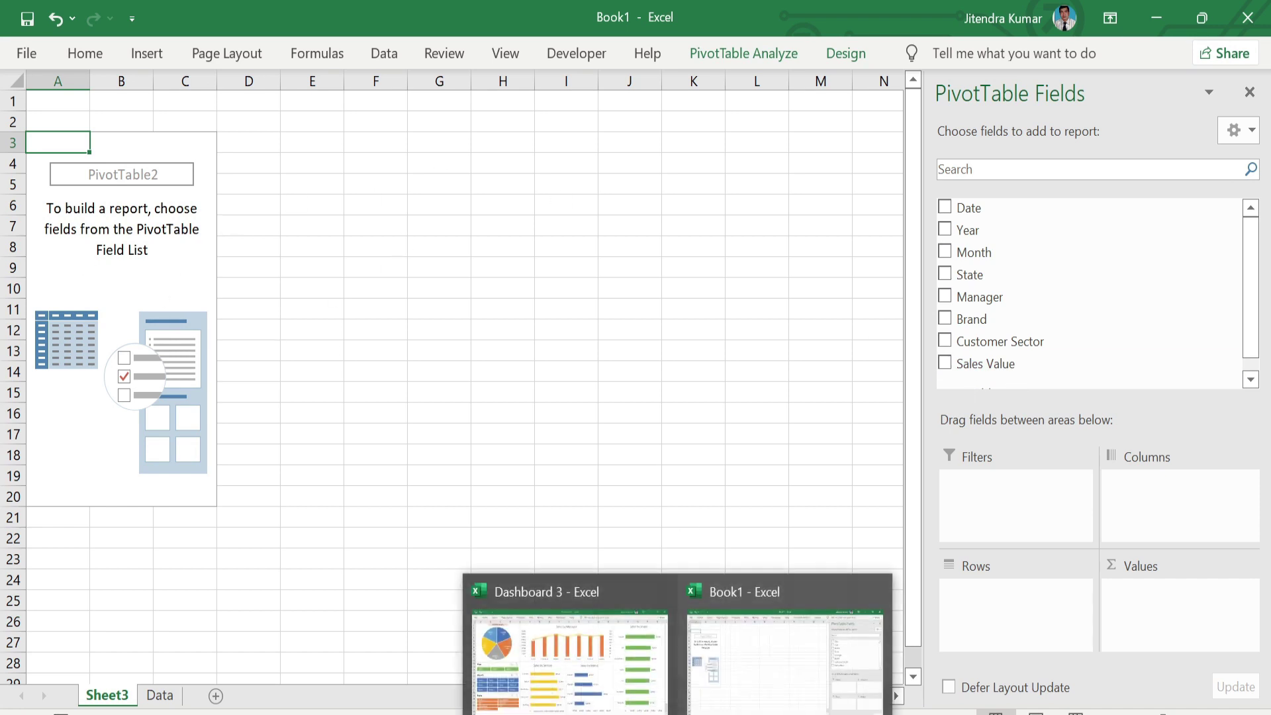
pyautogui.click(569, 656)
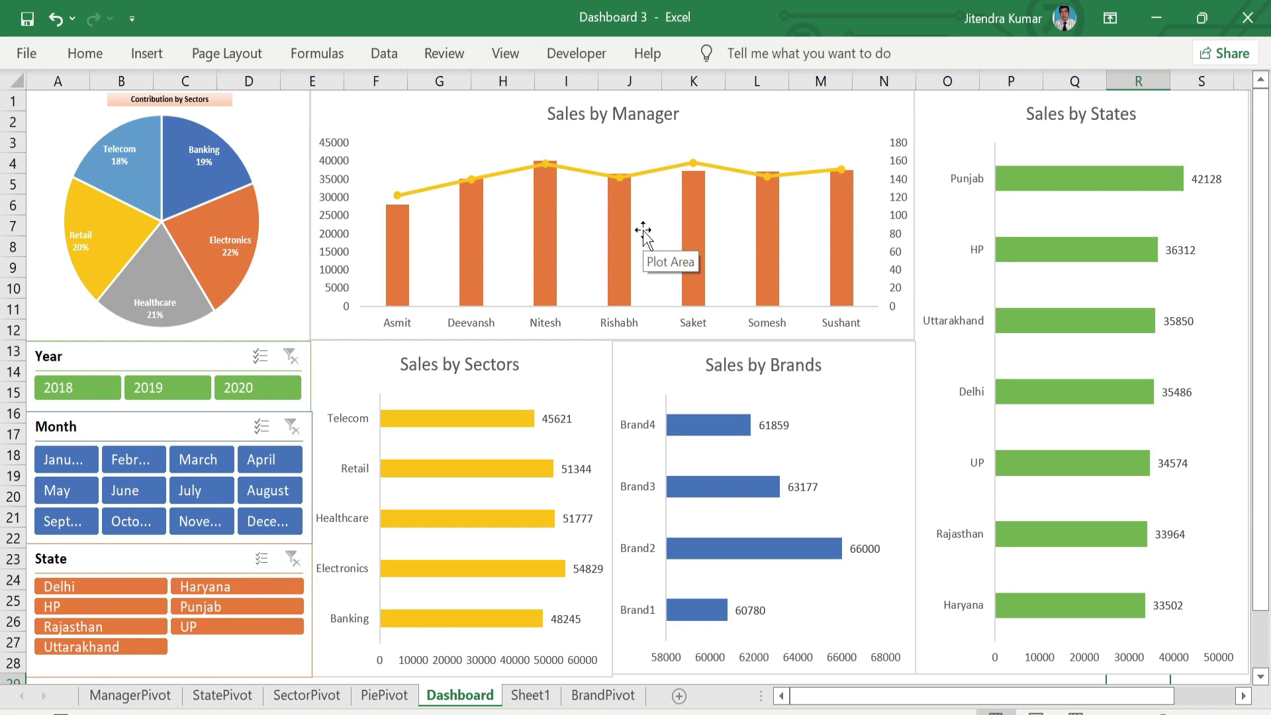
pyautogui.hotkey('alt', 'Tab')
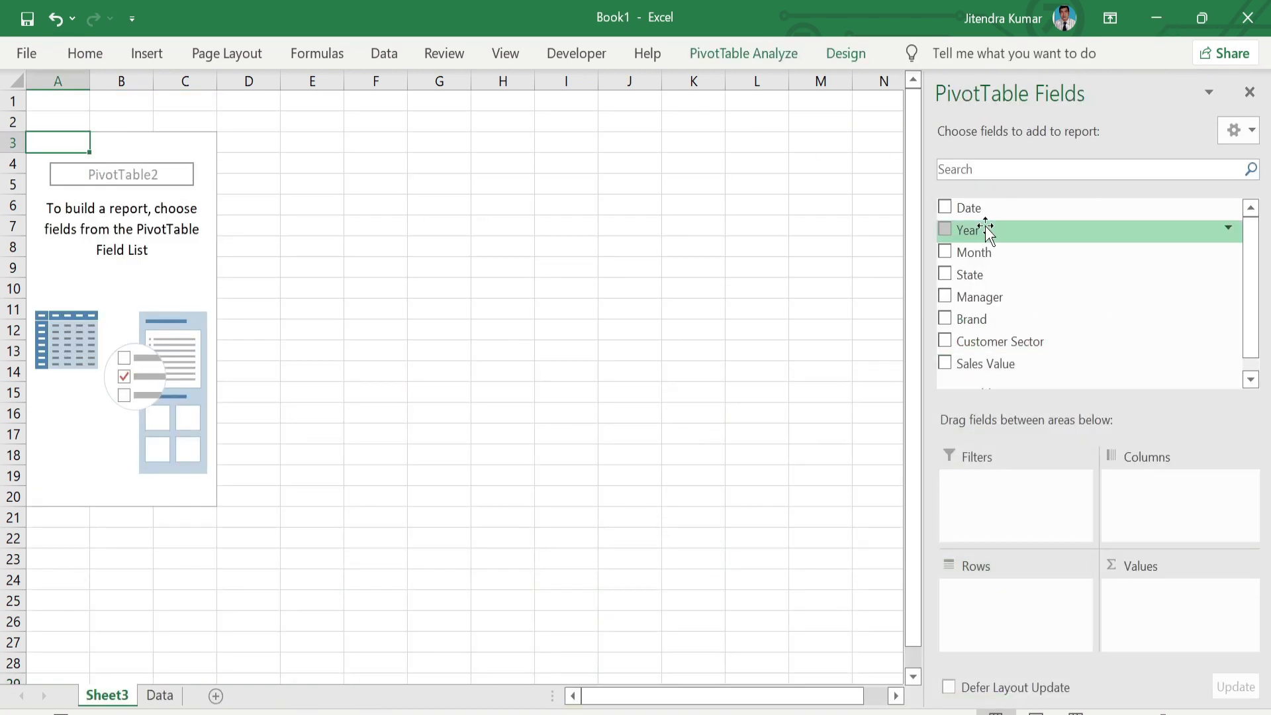
# Step: Put Manager in rows, add Sales Value as Sum and again summarised by Count
pyautogui.moveTo(1024, 303)
pyautogui.mouseDown()
pyautogui.moveTo(1000, 629)
pyautogui.moveTo(980, 609)
pyautogui.mouseUp()
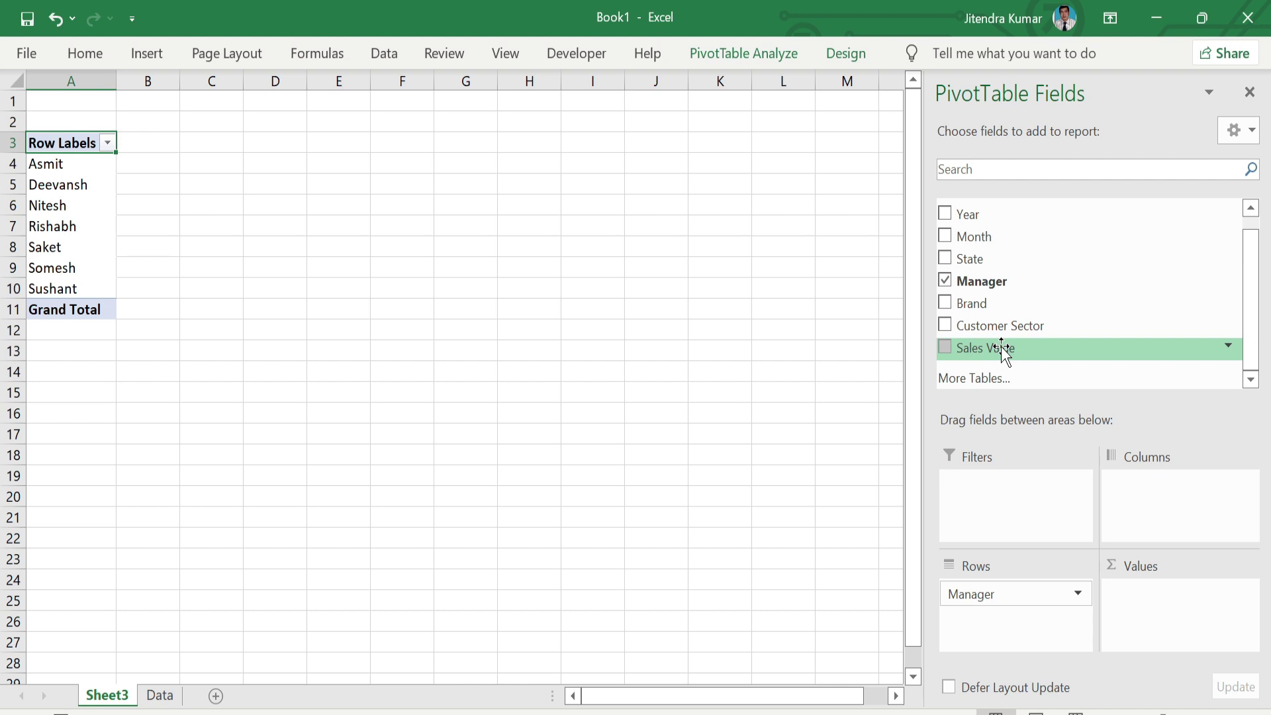
pyautogui.moveTo(1002, 351); pyautogui.dragTo(1167, 627)
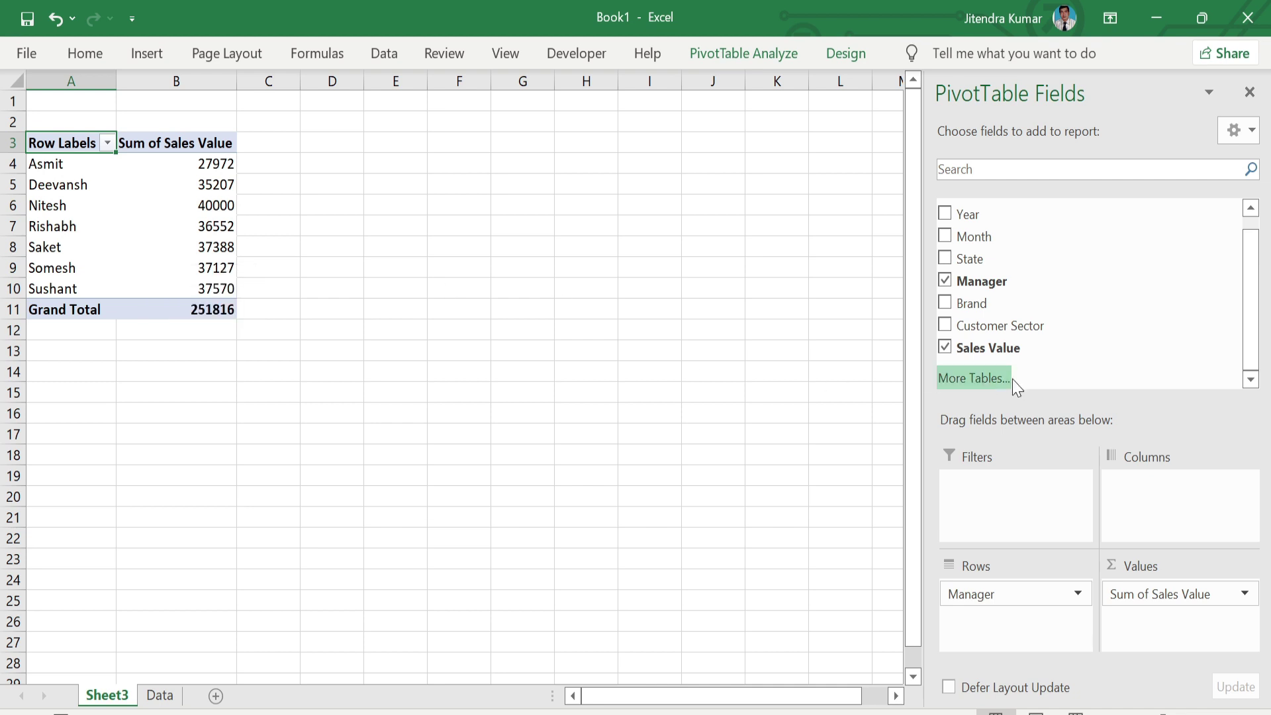
pyautogui.moveTo(1023, 349)
pyautogui.mouseDown()
pyautogui.moveTo(1170, 656)
pyautogui.moveTo(1155, 642)
pyautogui.mouseUp()
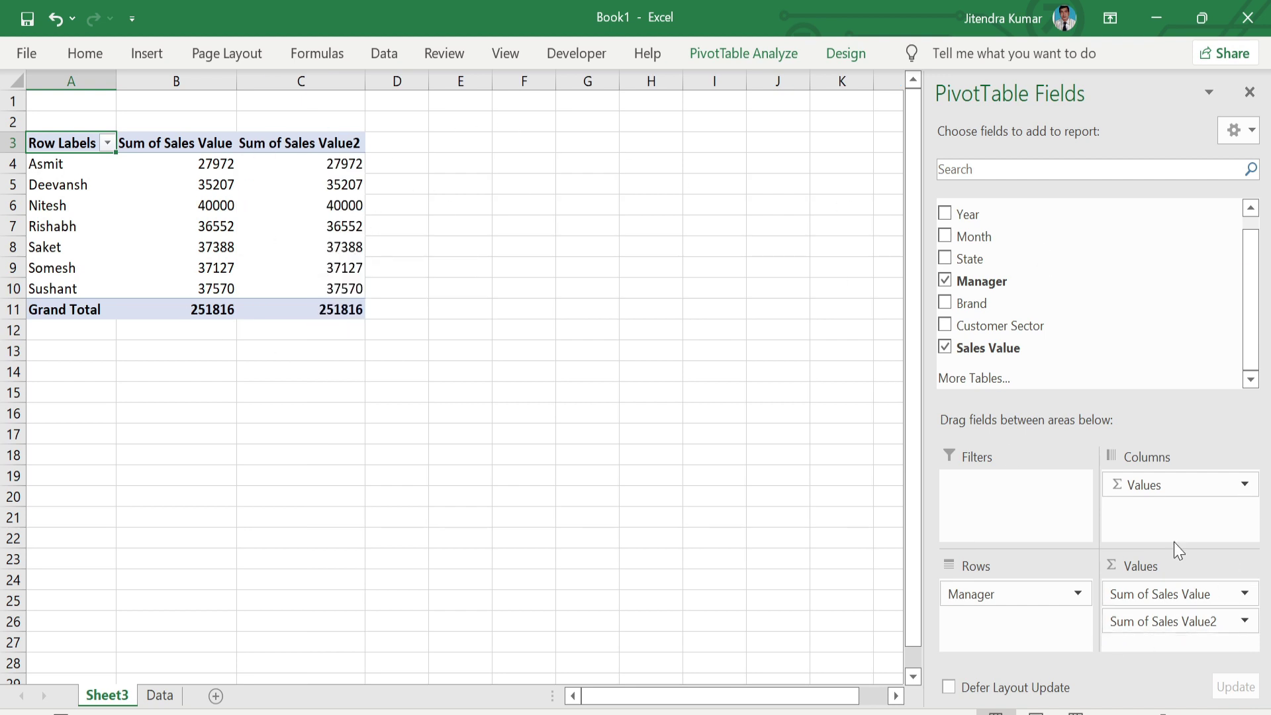
pyautogui.click(1245, 621)
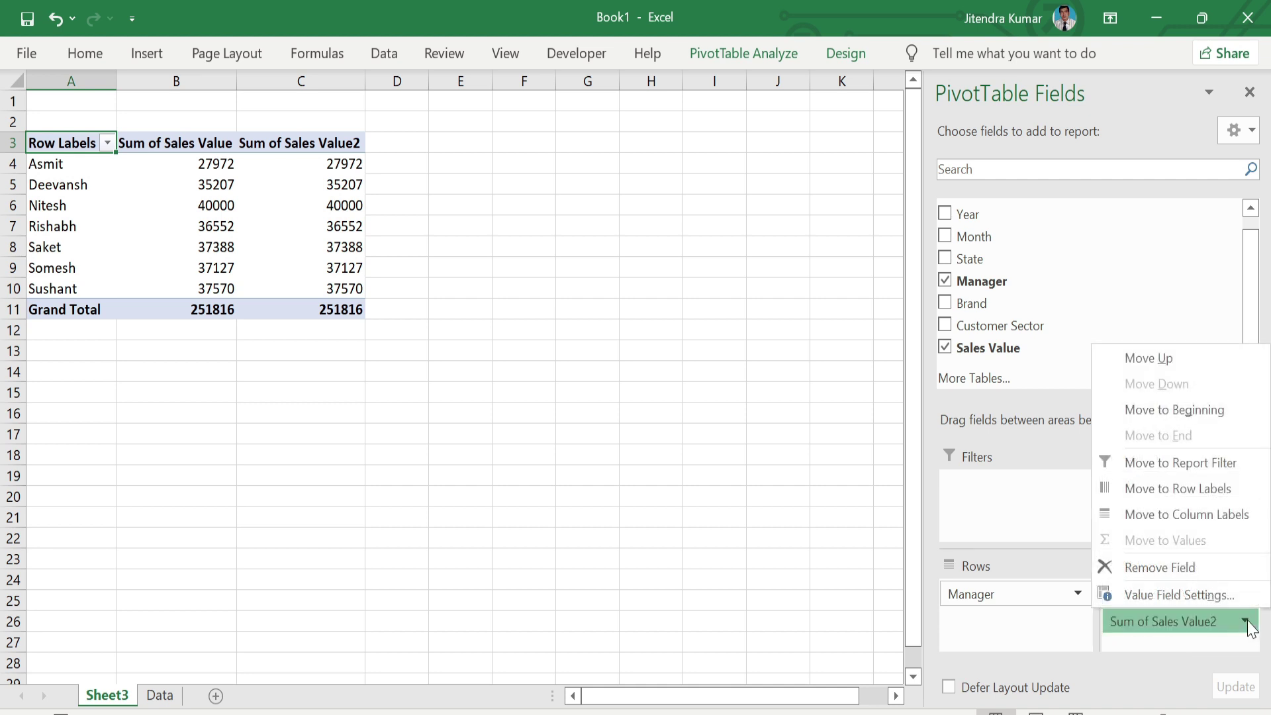
pyautogui.click(1201, 596)
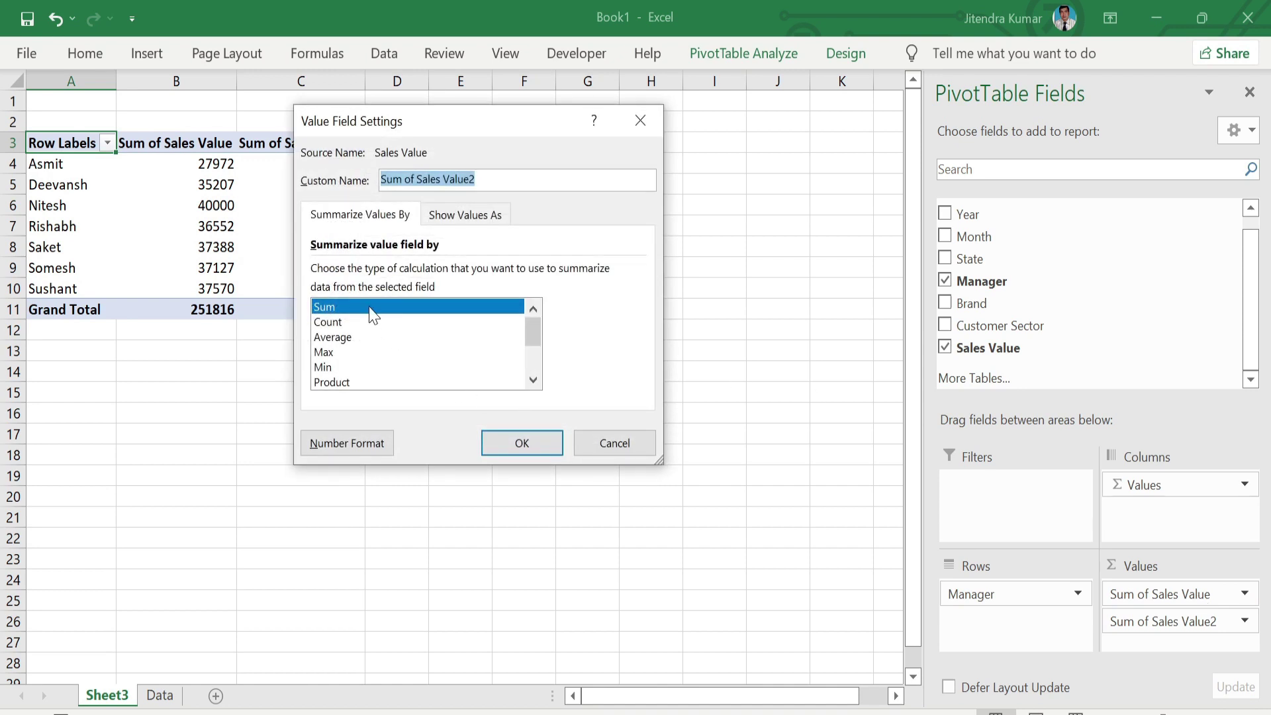
pyautogui.click(338, 325)
pyautogui.click(529, 447)
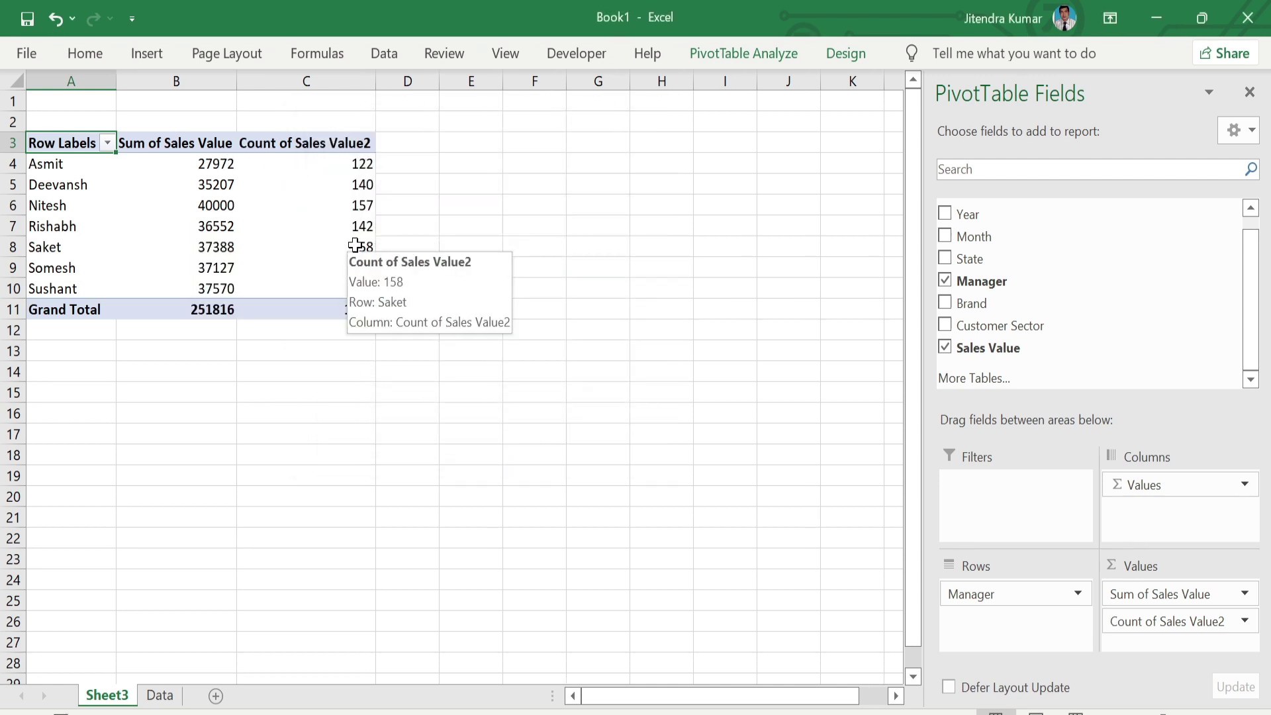
pyautogui.moveTo(357, 164)
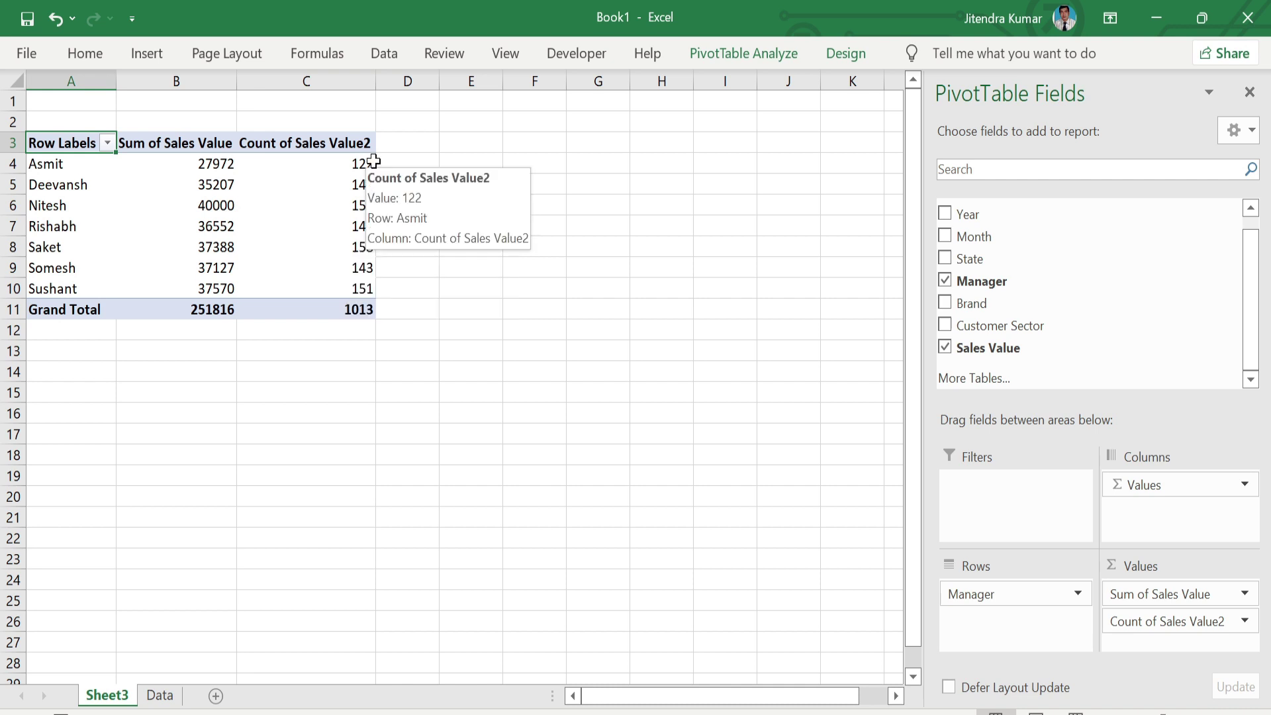
# Step: Insert a clustered column PivotChart from the manager pivot table
pyautogui.click(756, 61)
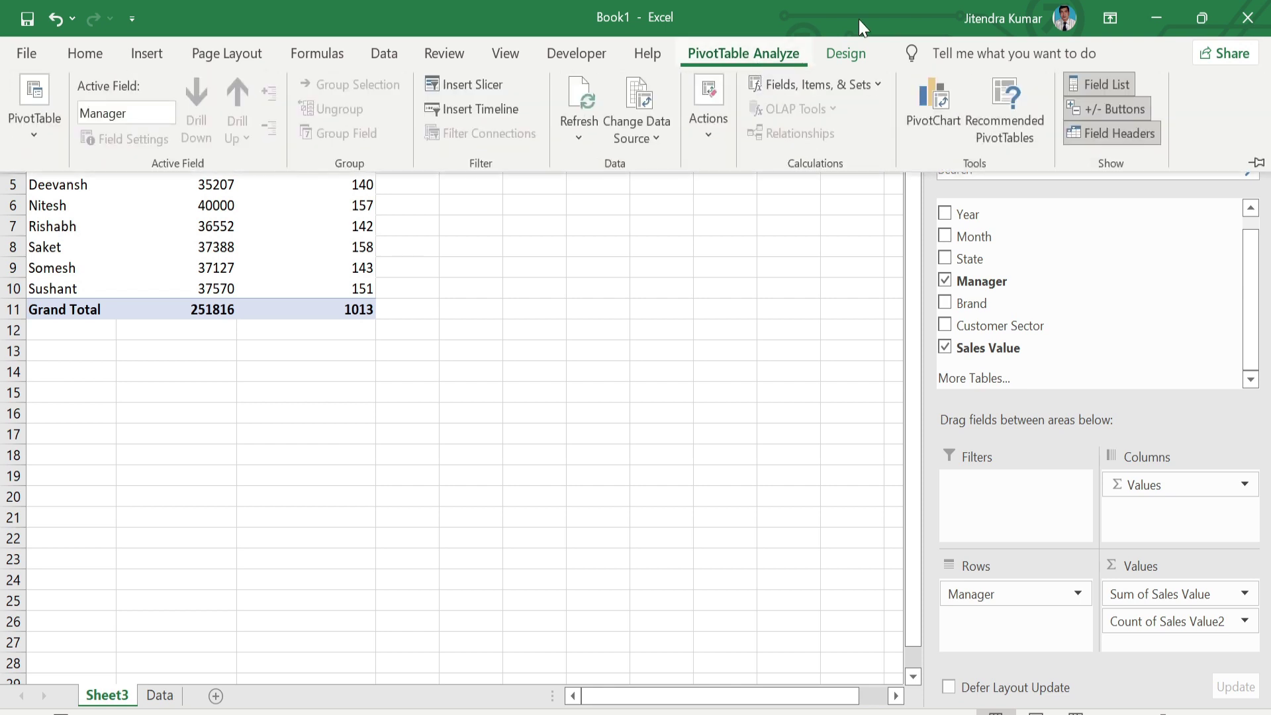
pyautogui.click(936, 90)
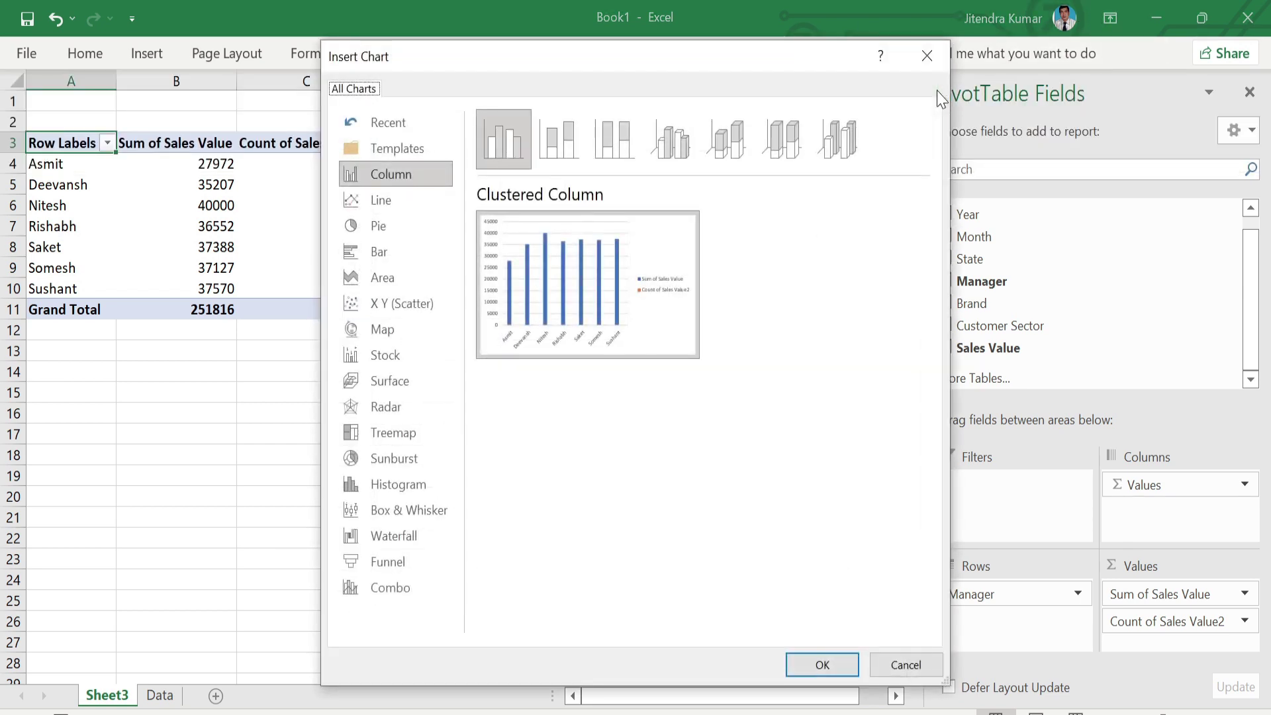
pyautogui.click(821, 661)
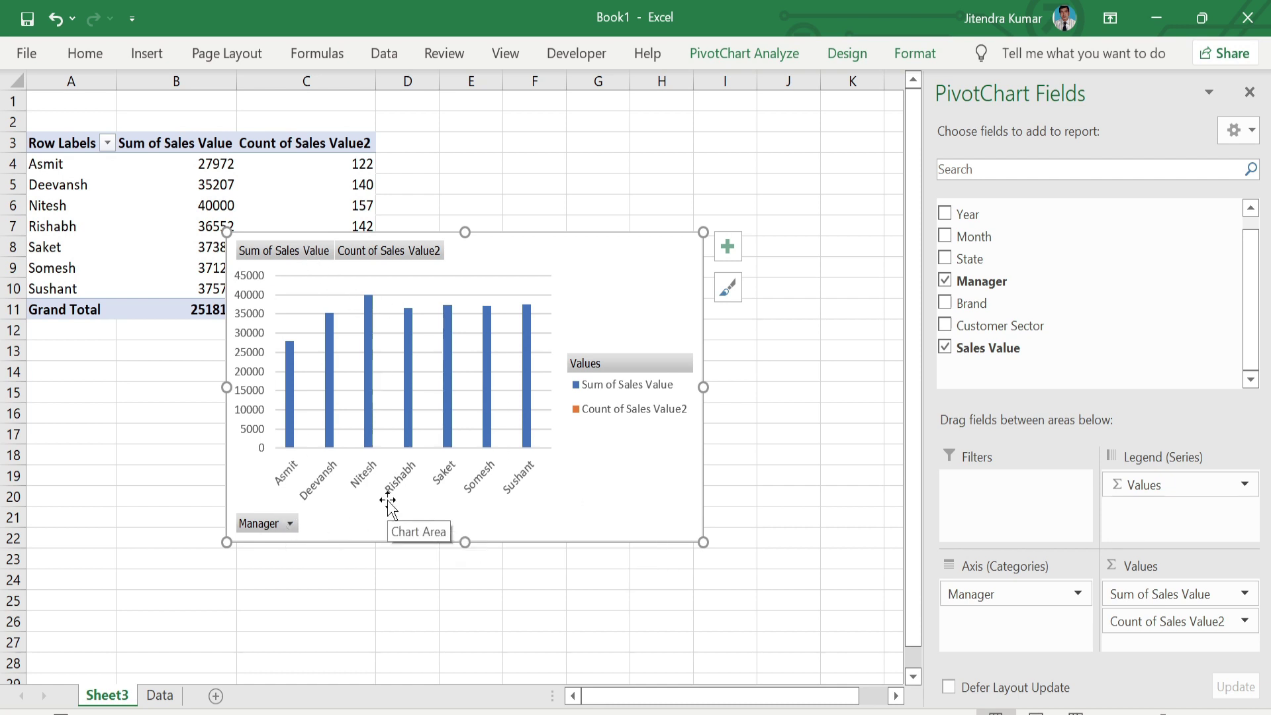
# Step: Hide the field buttons on the PivotChart
pyautogui.click(760, 55)
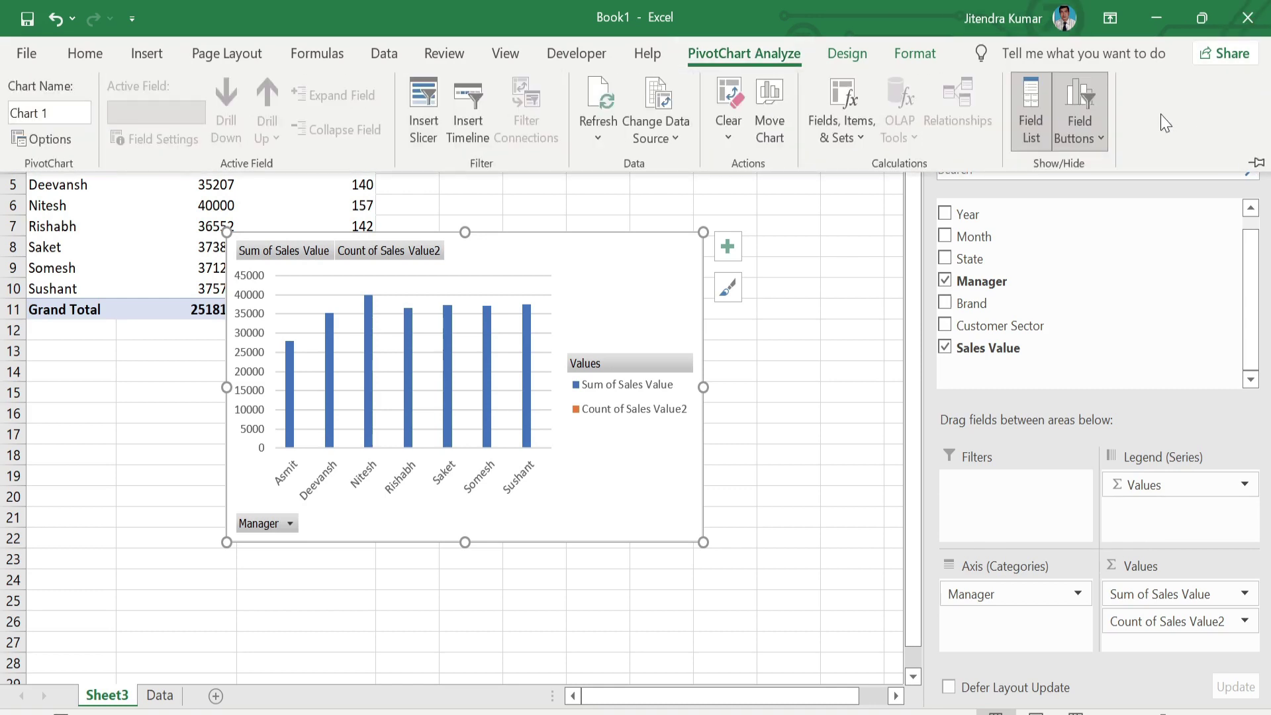
pyautogui.click(1078, 97)
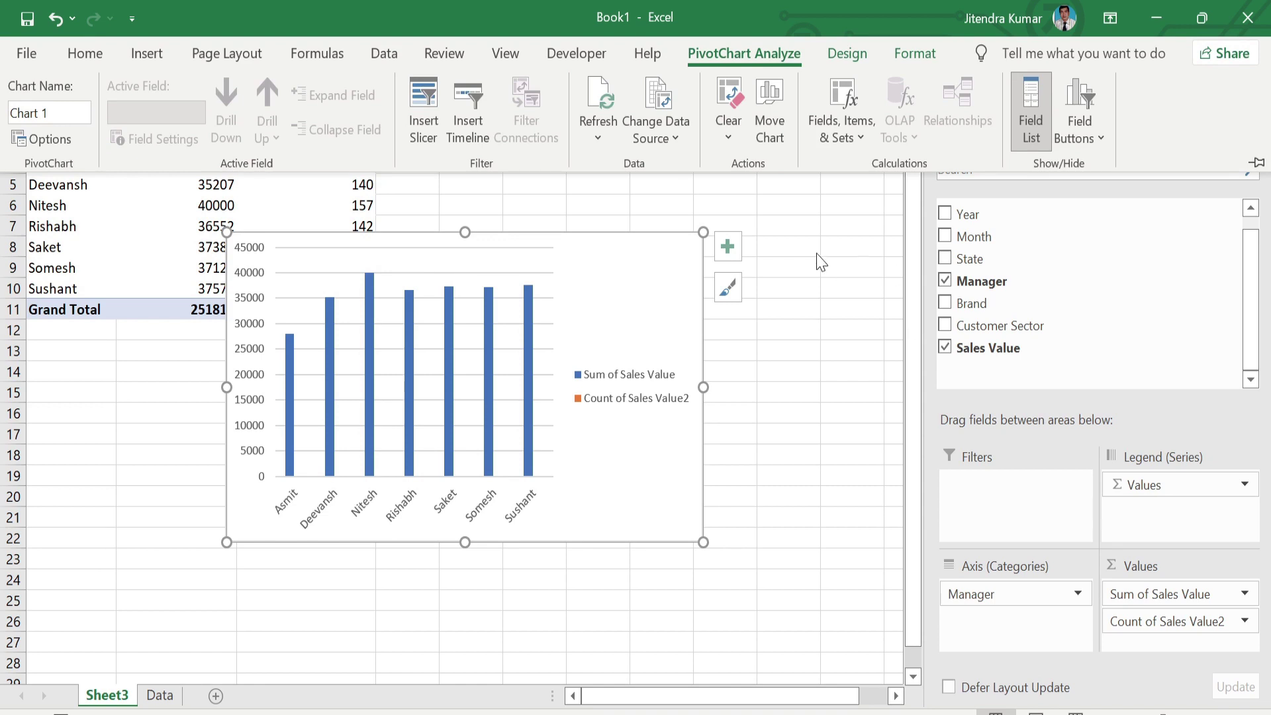
pyautogui.click(729, 248)
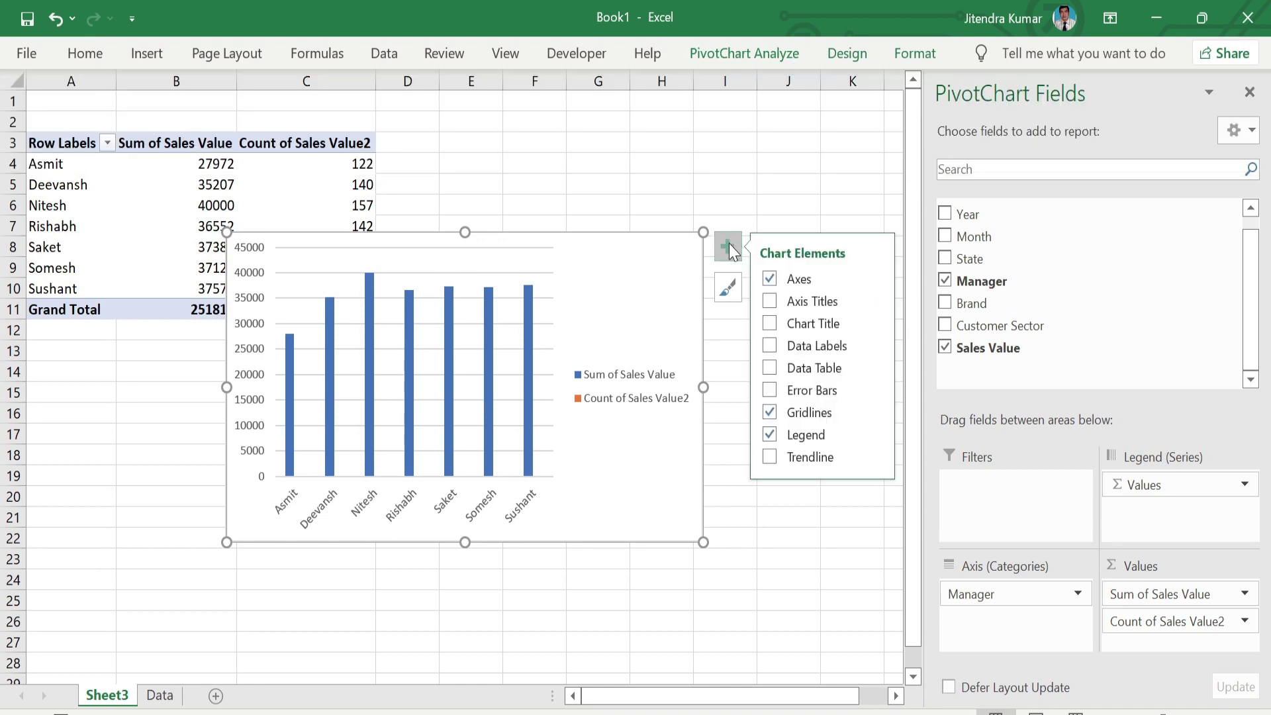
# Step: Remove the gridlines and legend and title the chart 'Sales by Manager'
pyautogui.click(770, 415)
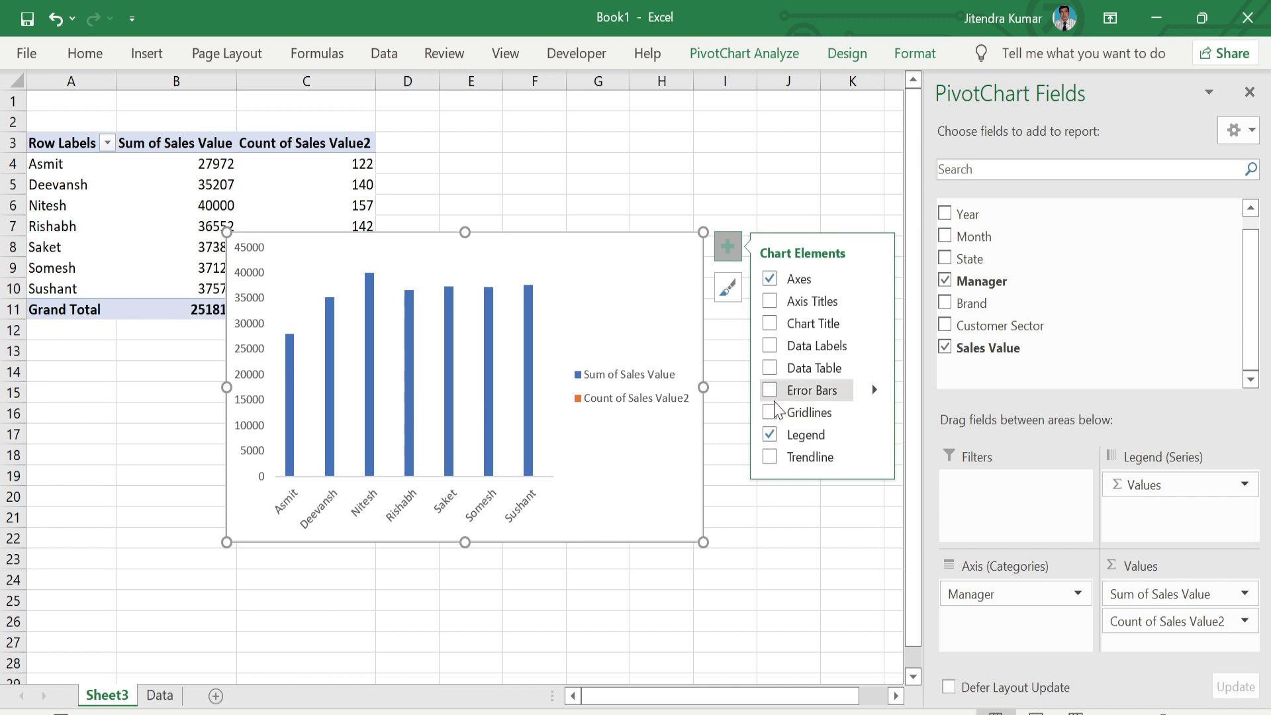
pyautogui.click(770, 435)
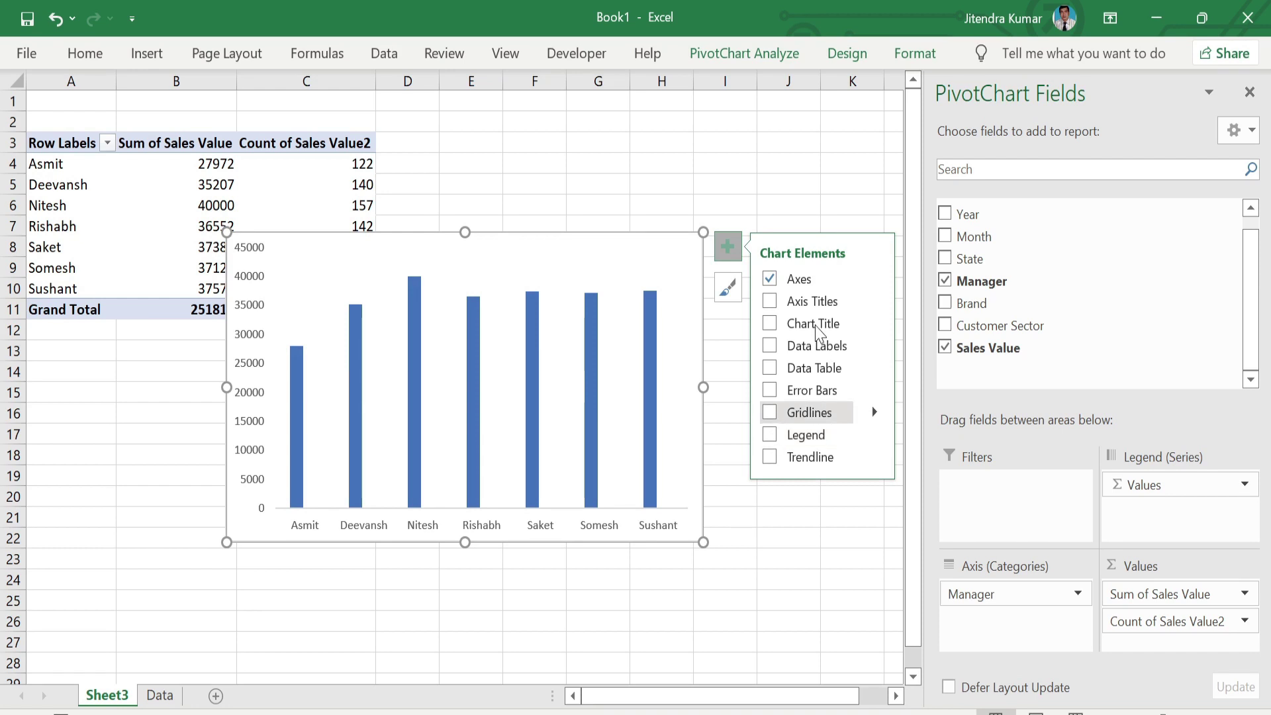
pyautogui.click(770, 324)
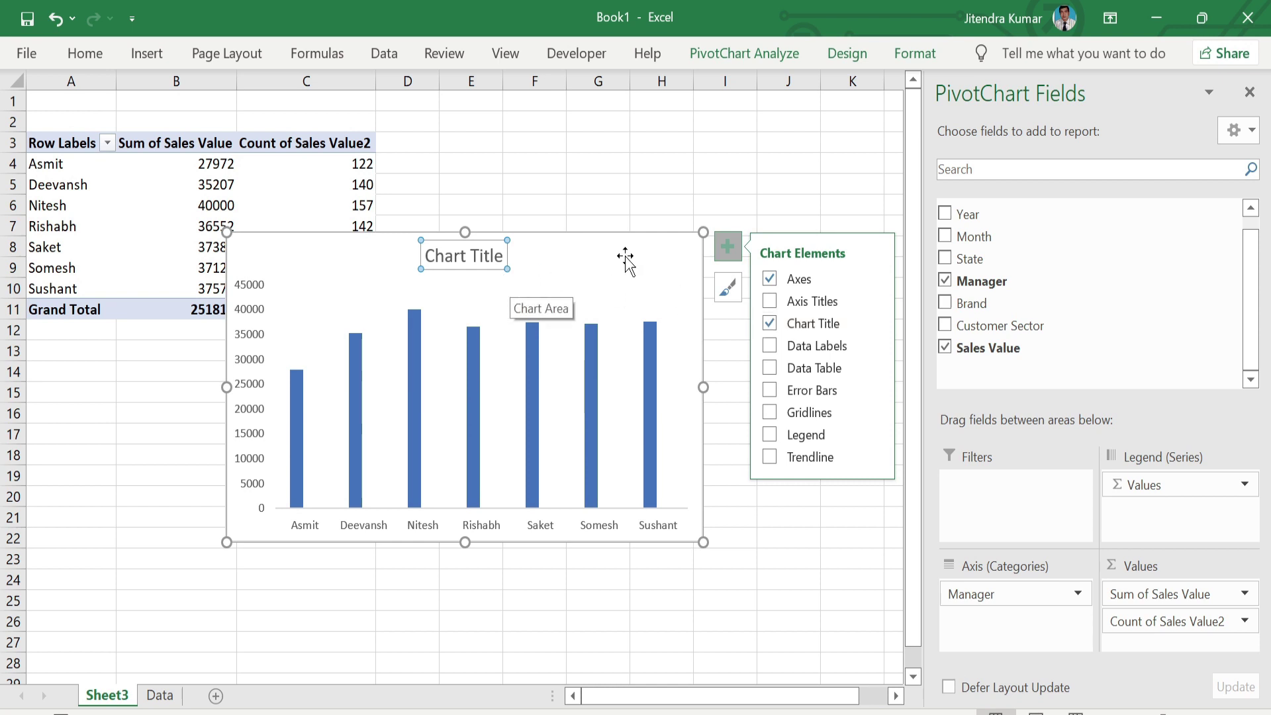
pyautogui.click(728, 249)
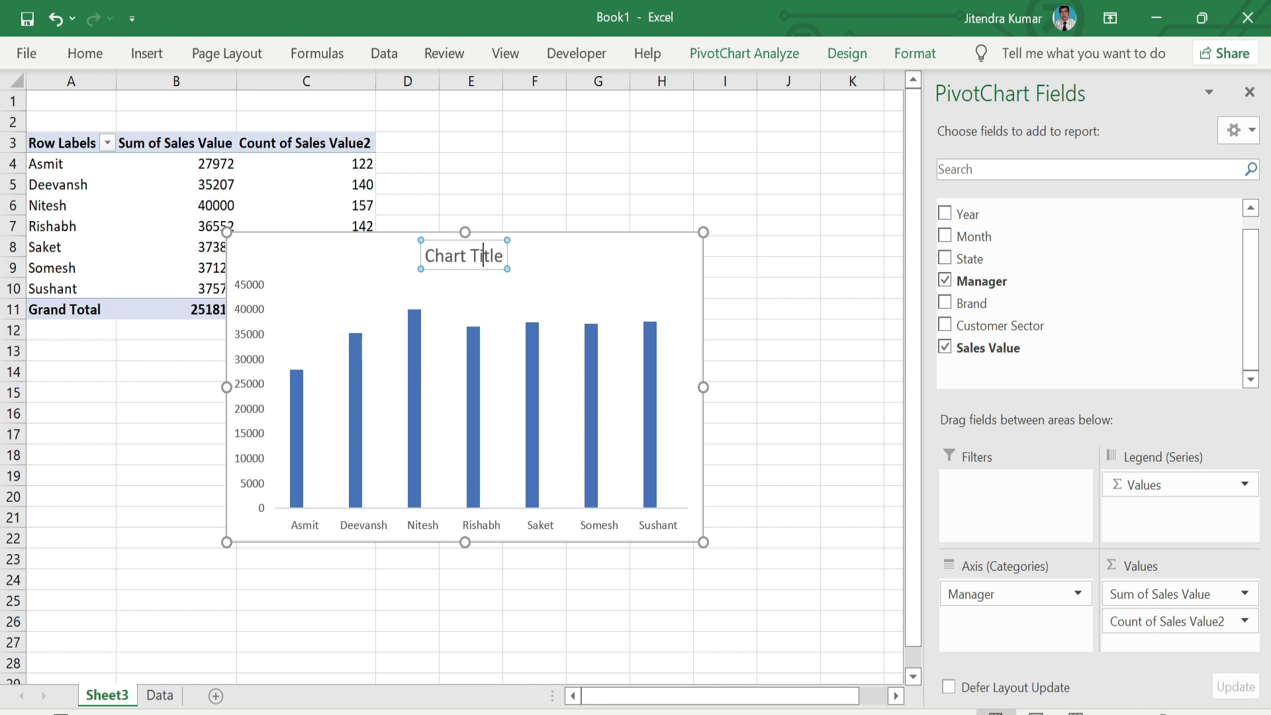
pyautogui.tripleClick(490, 264)
pyautogui.write('Sales by Manager')
pyautogui.click(671, 266)
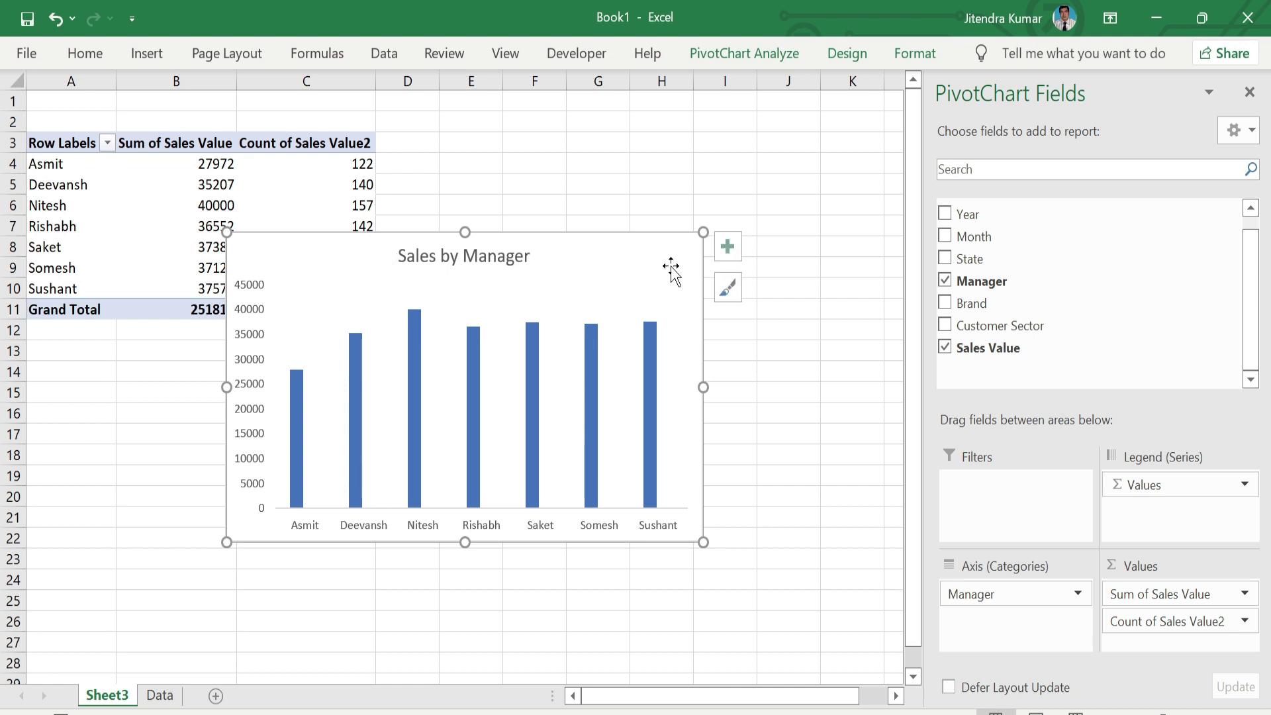
# Step: Apply Colorful Palette 3 so the chart columns turn orange
pyautogui.click(846, 53)
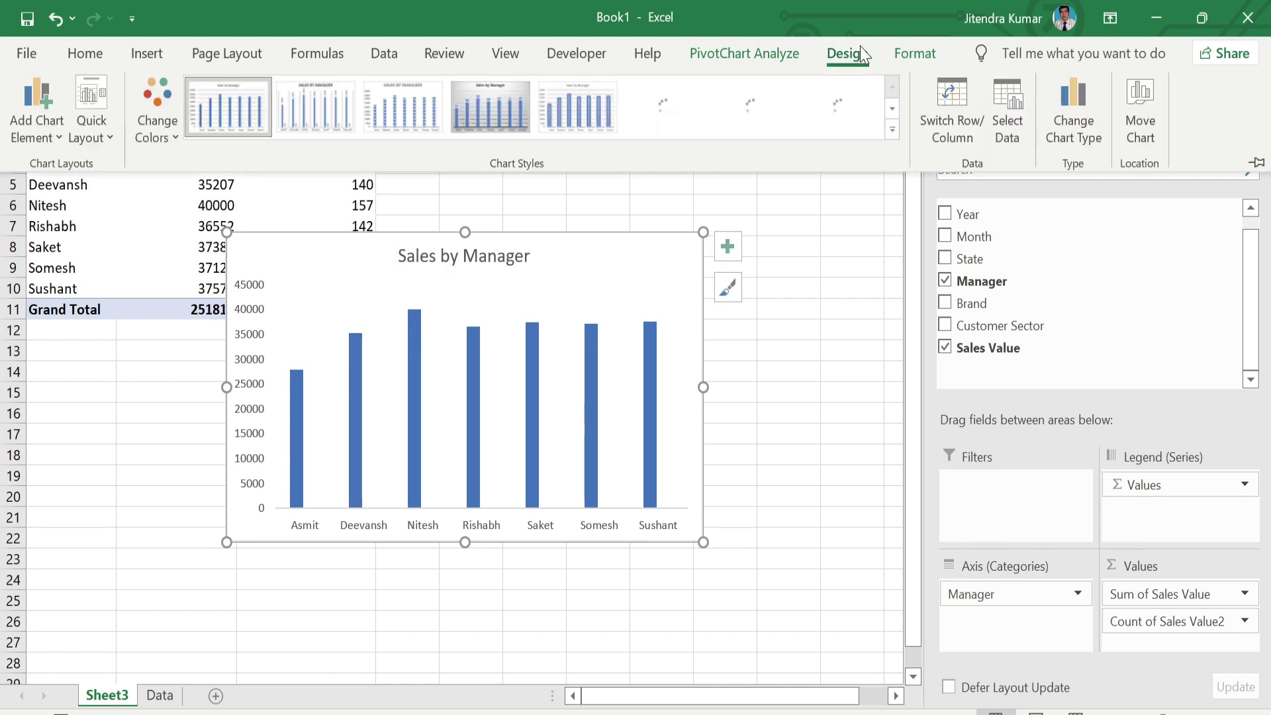
pyautogui.click(180, 141)
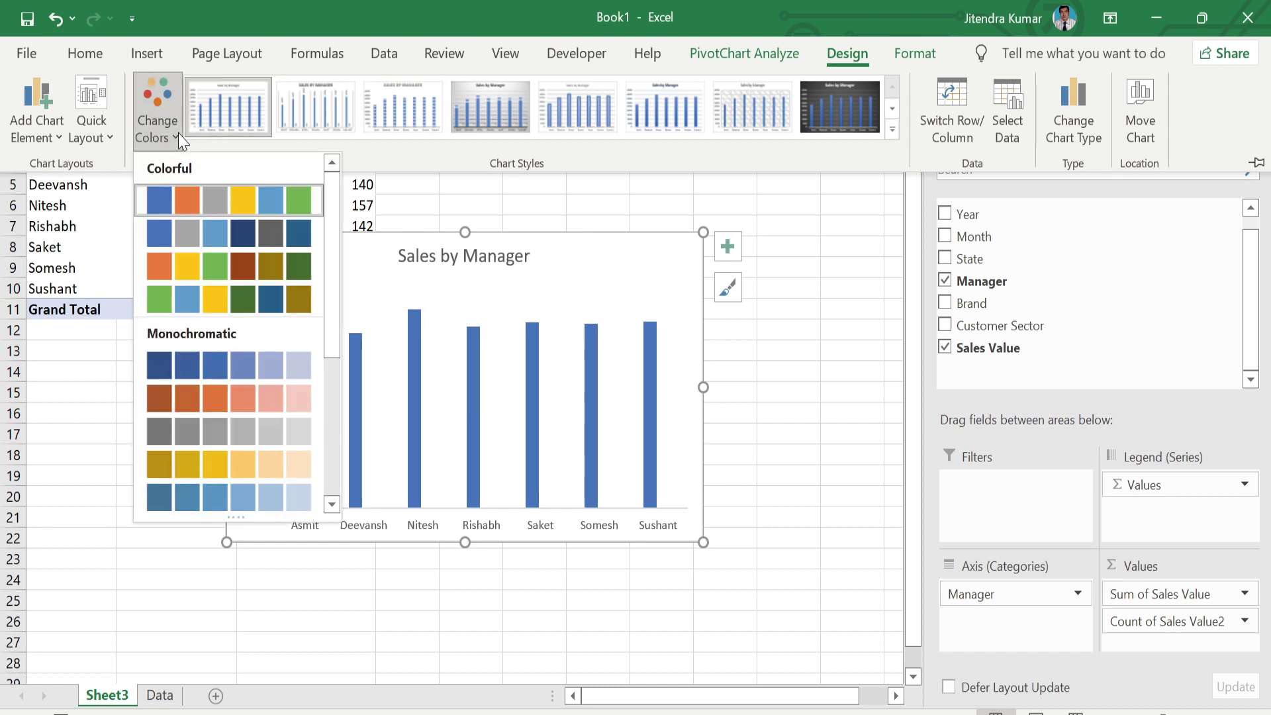
pyautogui.click(181, 265)
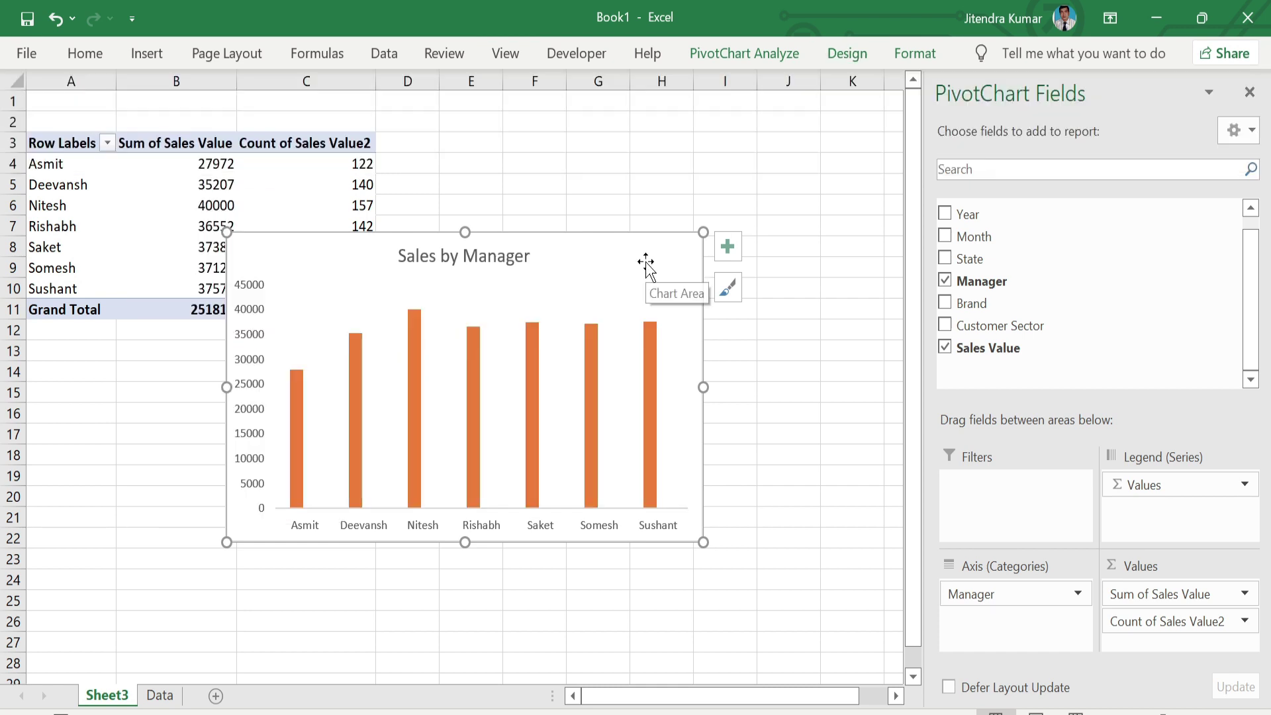
pyautogui.click(412, 327)
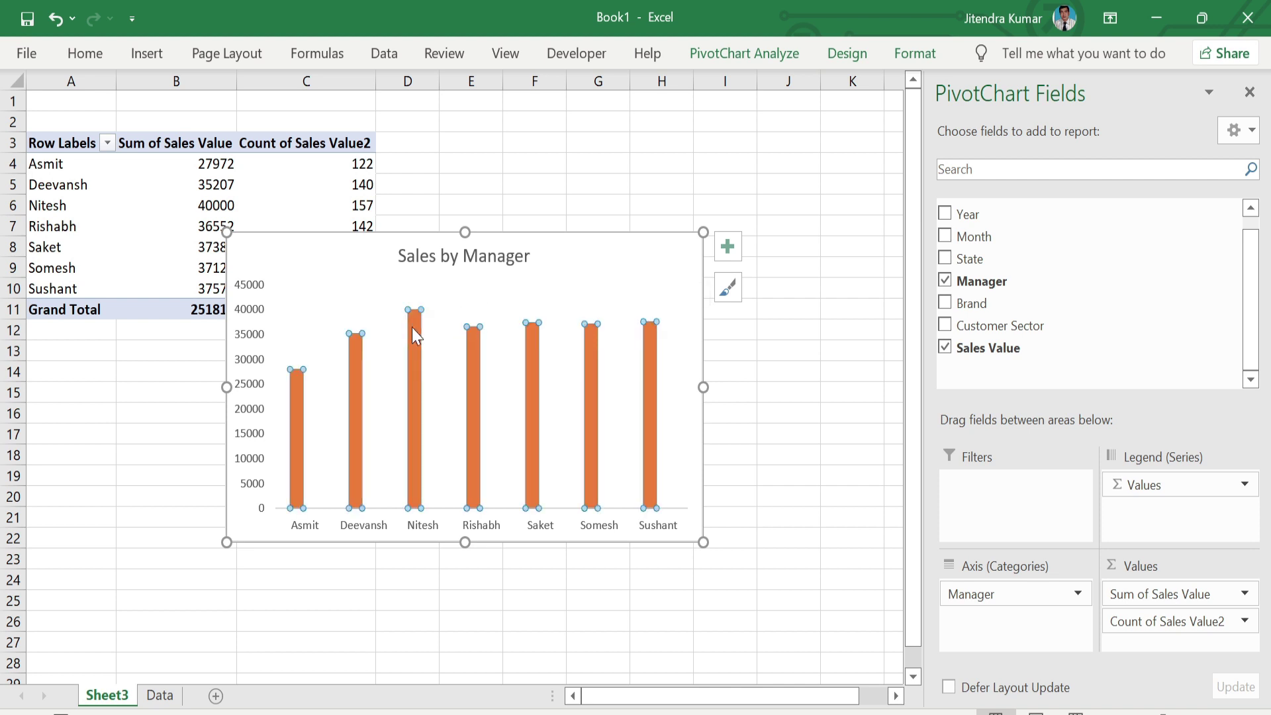
# Step: Make Count of Sales Value2 a stacked line with markers on a secondary axis
pyautogui.rightClick(415, 335)
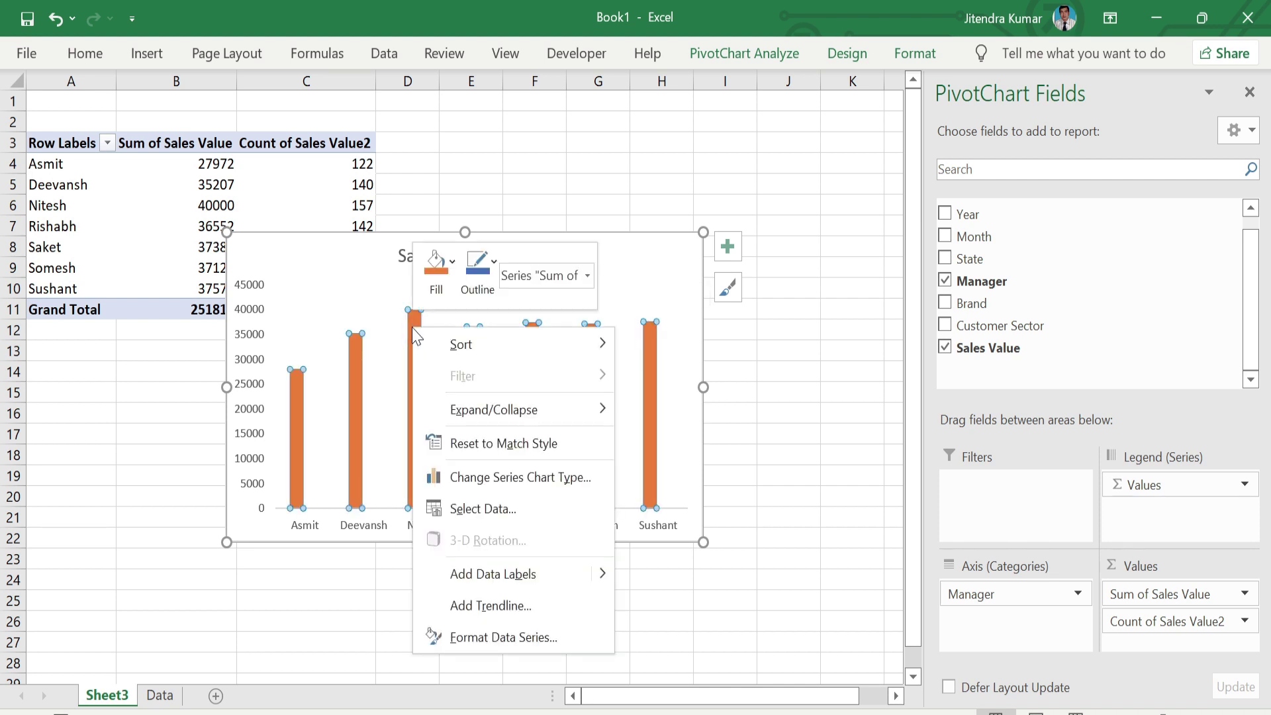
pyautogui.click(507, 478)
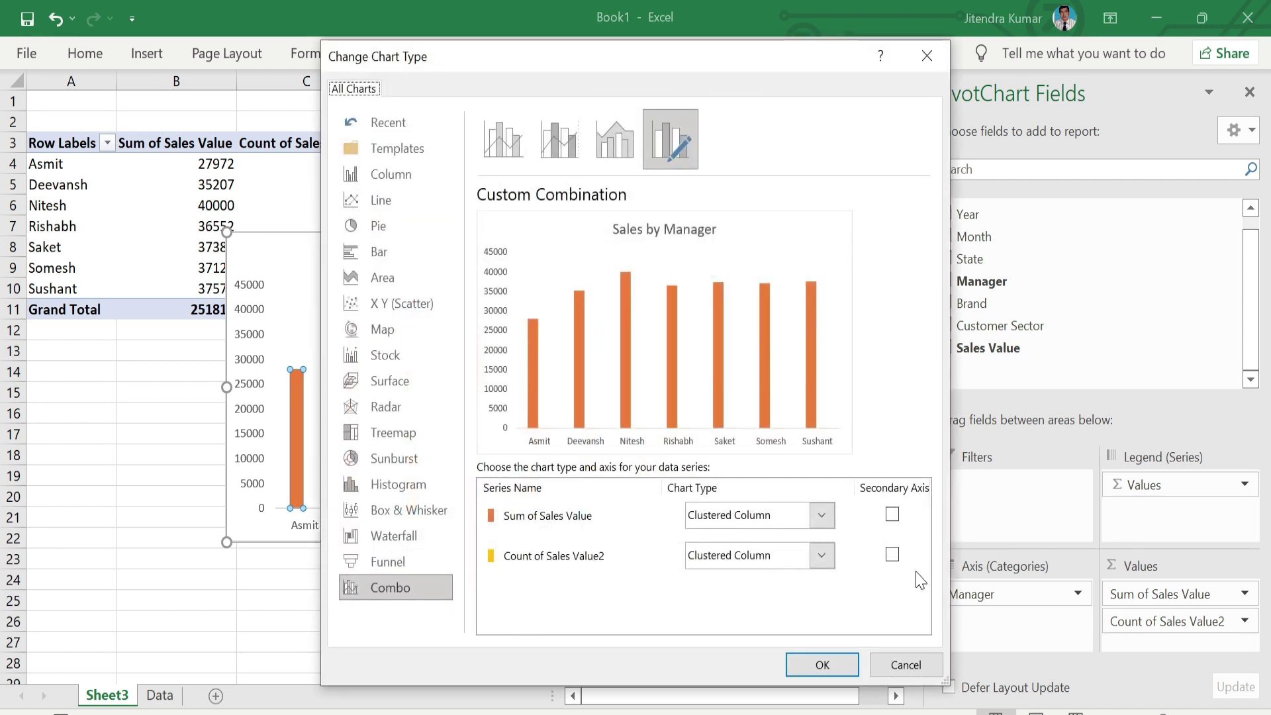
pyautogui.click(822, 556)
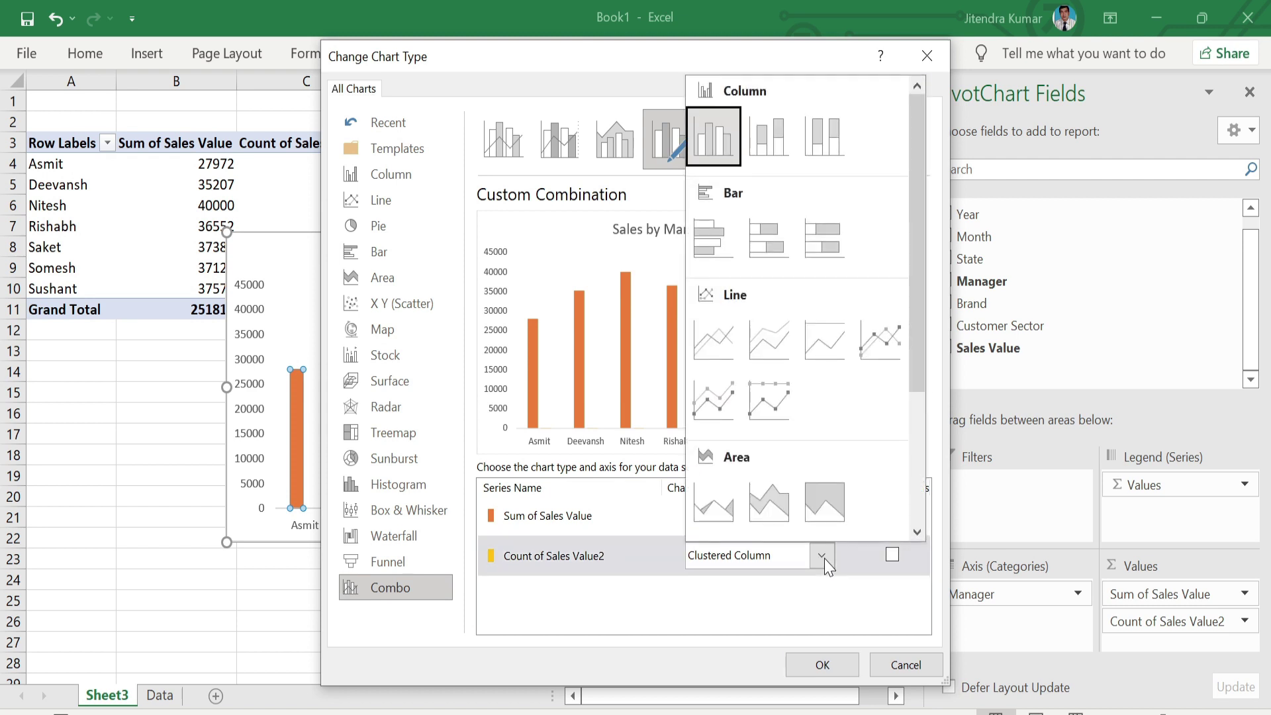
pyautogui.click(727, 409)
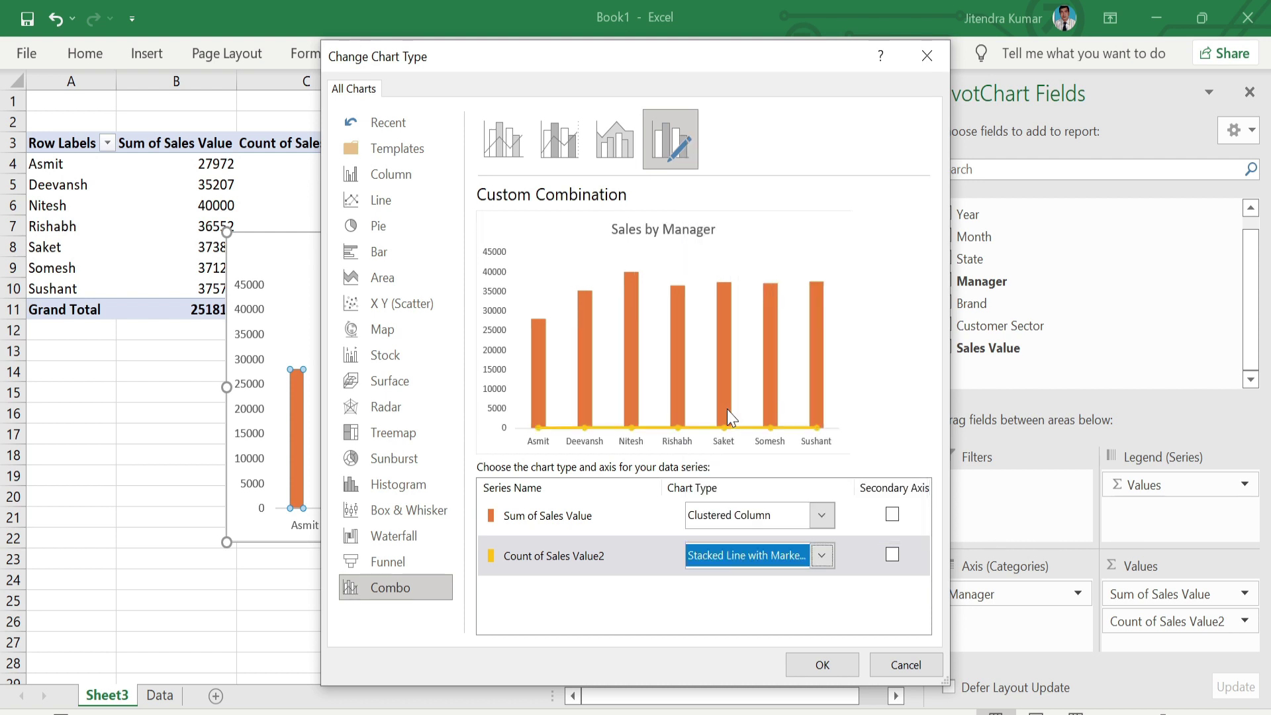
pyautogui.click(893, 555)
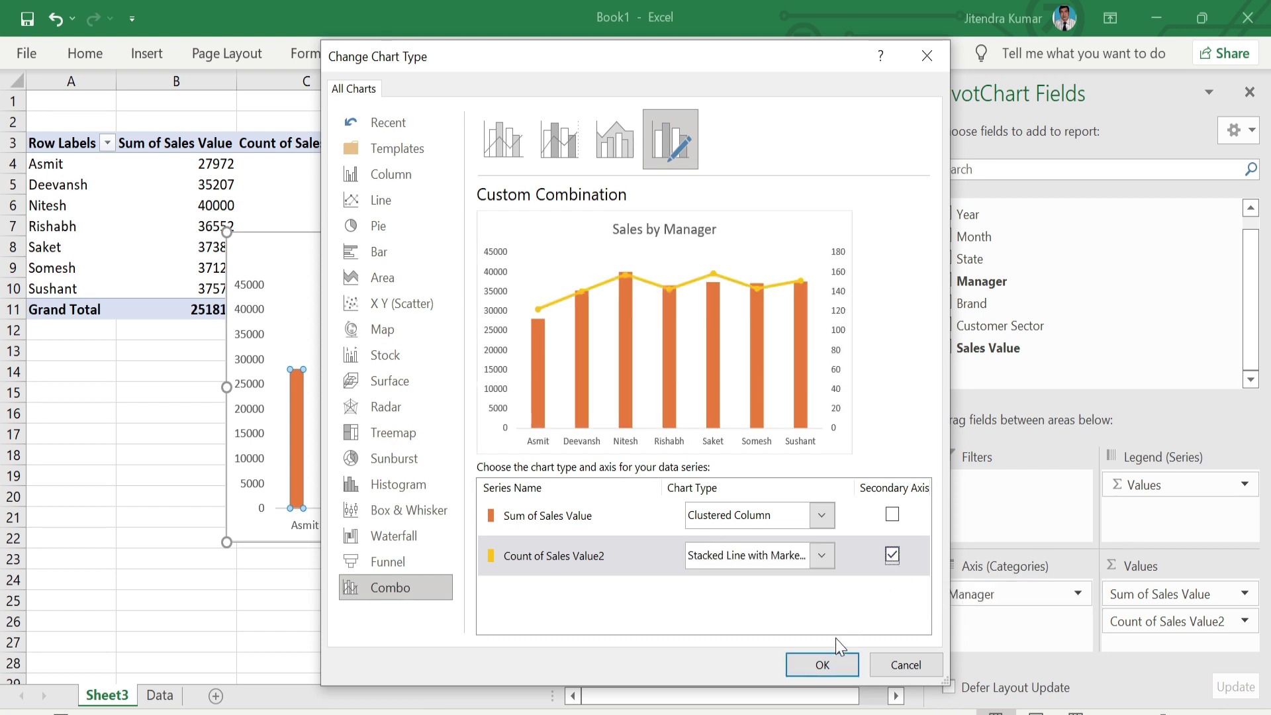
pyautogui.click(823, 666)
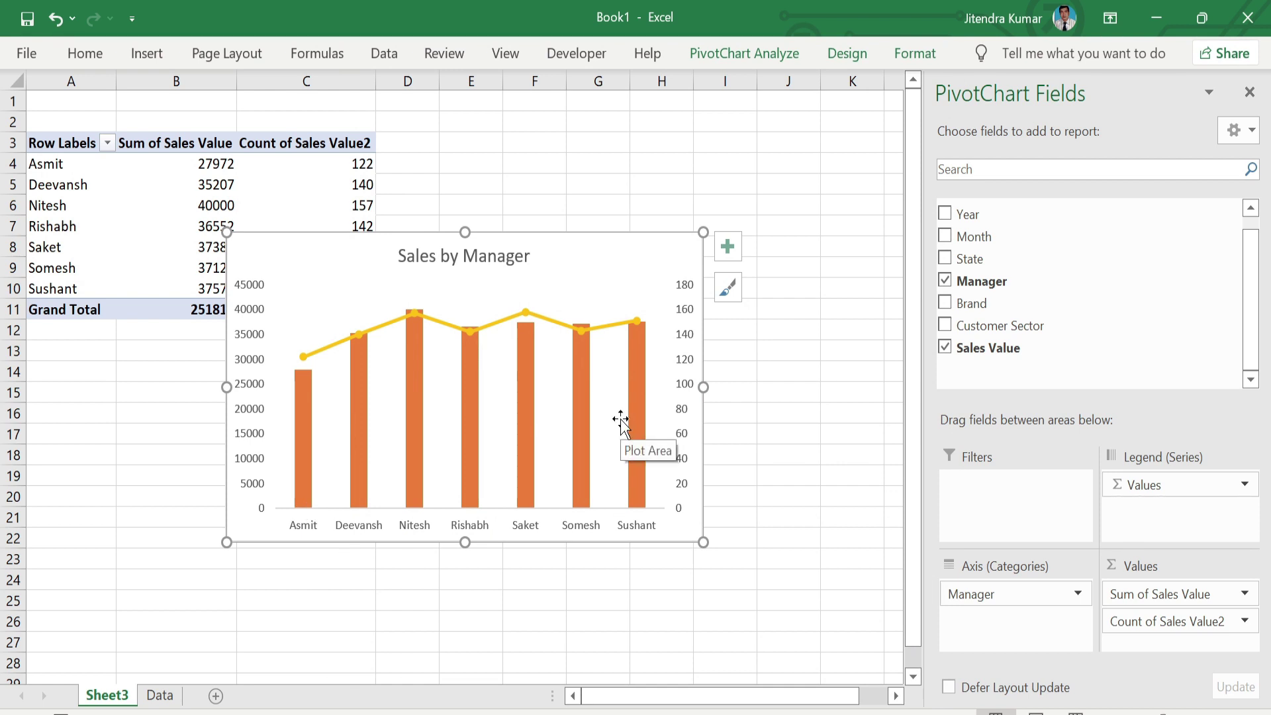
# Step: Add data labels to the sales columns and count line, and widen the chart on both sides
pyautogui.click(418, 373)
pyautogui.rightClick(418, 373)
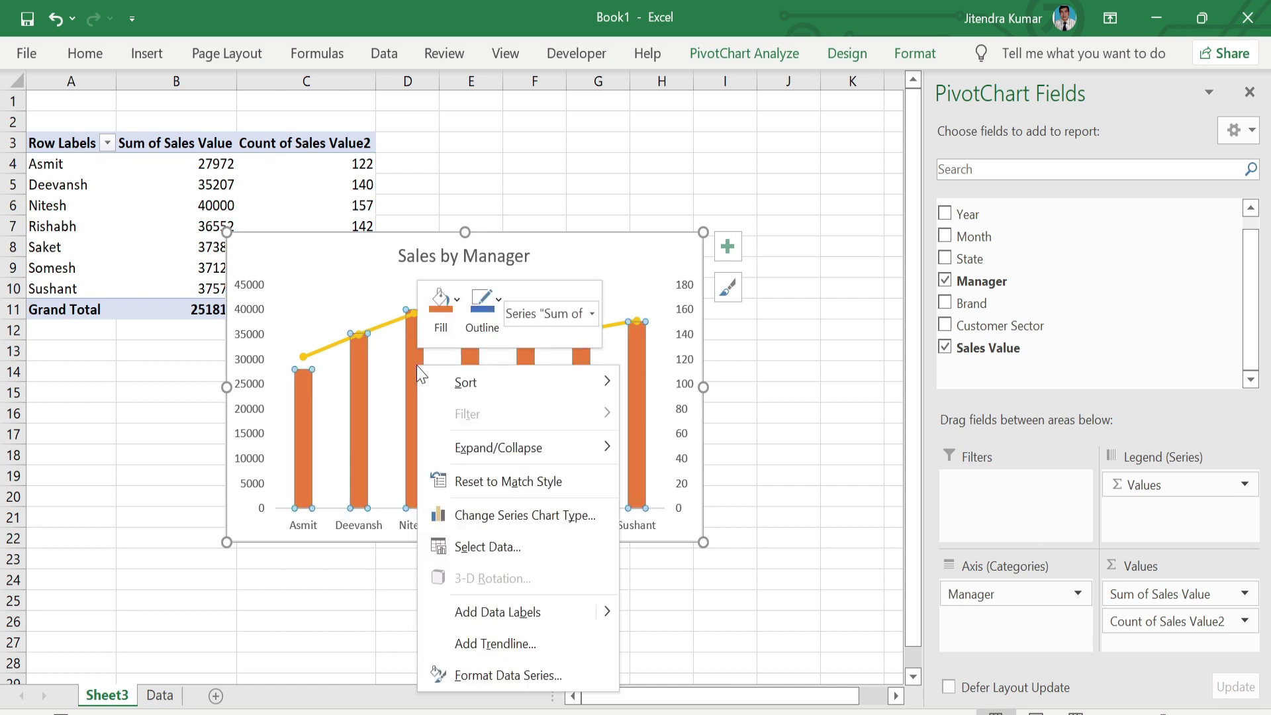
pyautogui.click(528, 627)
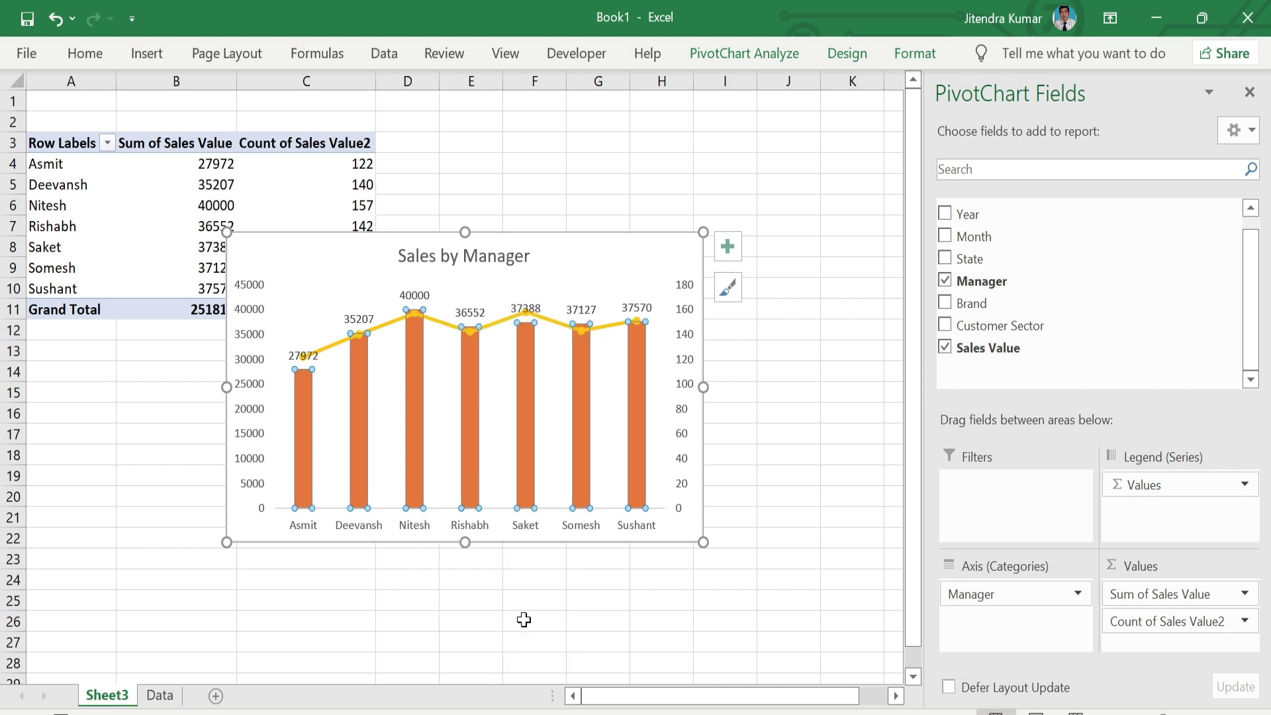
pyautogui.click(388, 321)
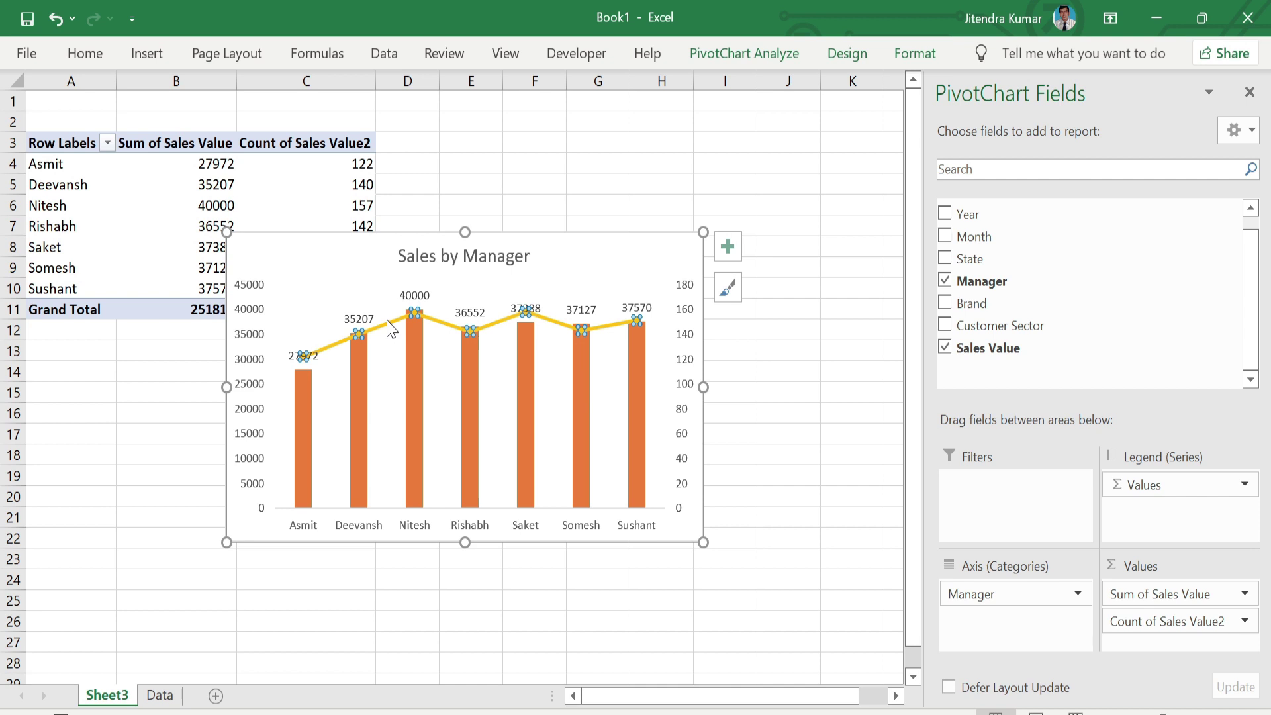
pyautogui.rightClick(388, 321)
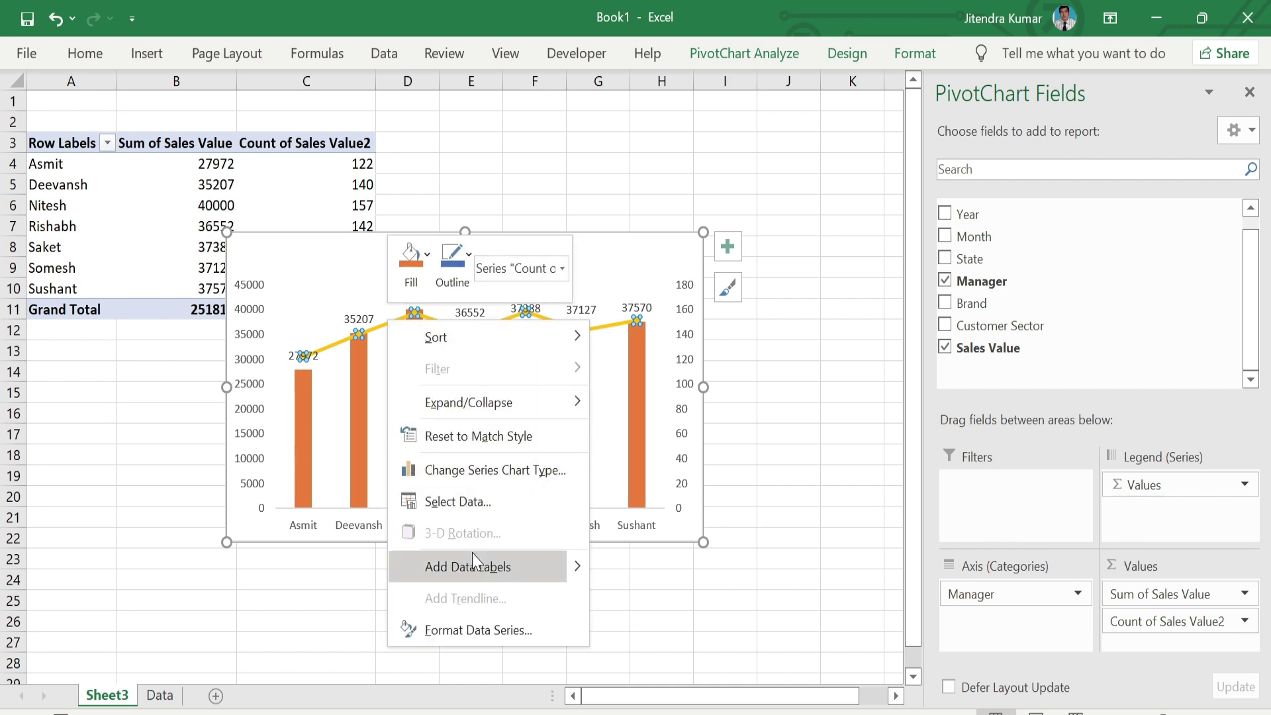
pyautogui.click(475, 561)
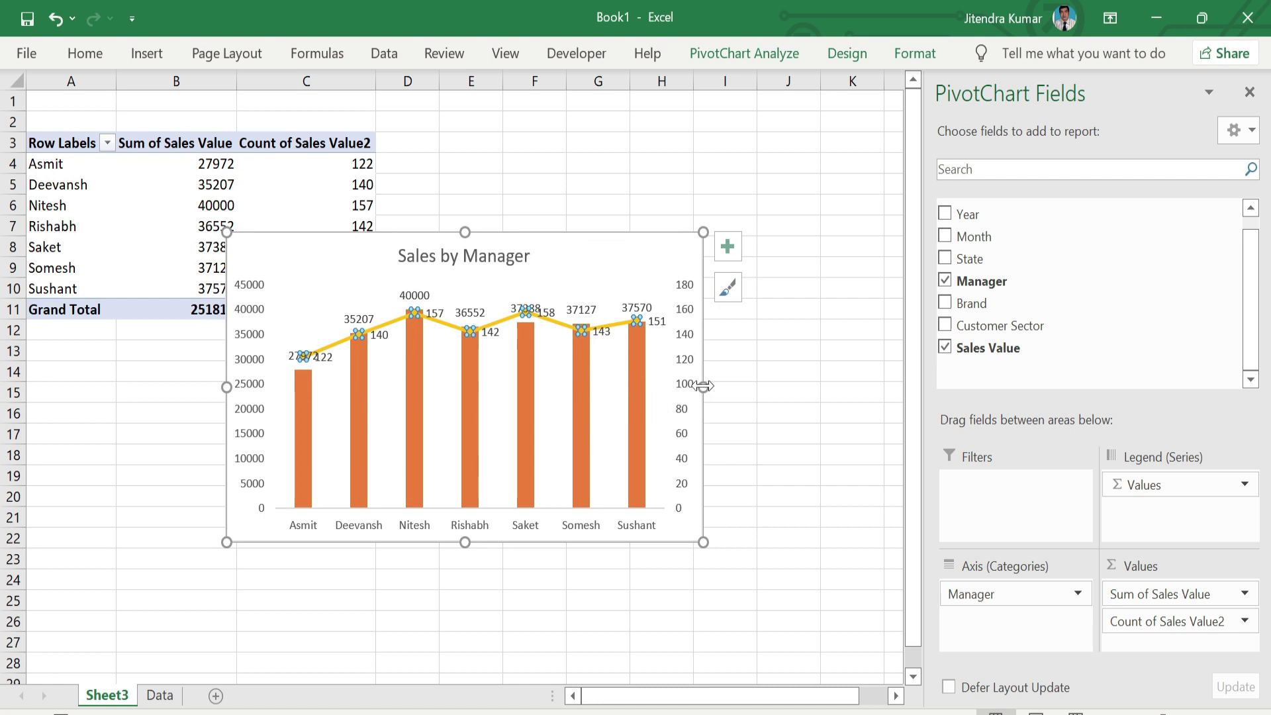
pyautogui.moveTo(703, 386); pyautogui.dragTo(837, 386)
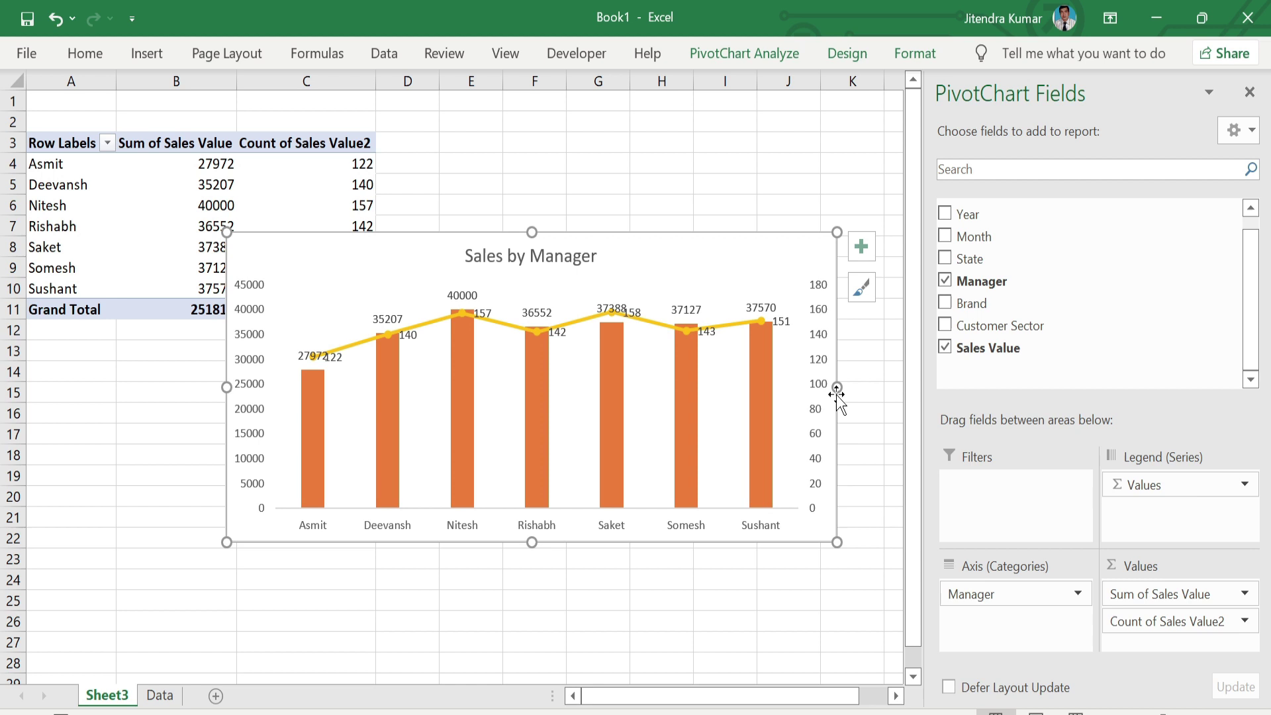
pyautogui.moveTo(227, 386); pyautogui.dragTo(153, 387)
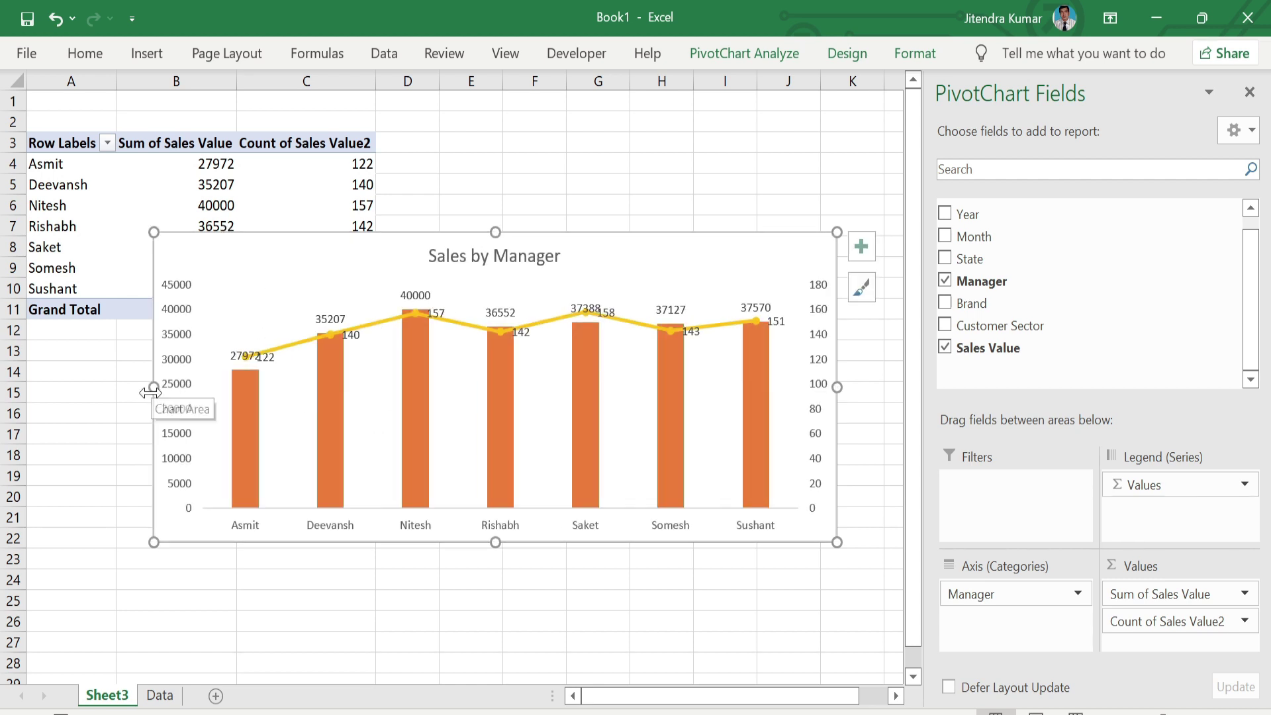
# Step: Rename the Sheet3 tab to ManagerPivot
pyautogui.rightClick(109, 700)
pyautogui.click(159, 448)
pyautogui.write('ManagerPivot')
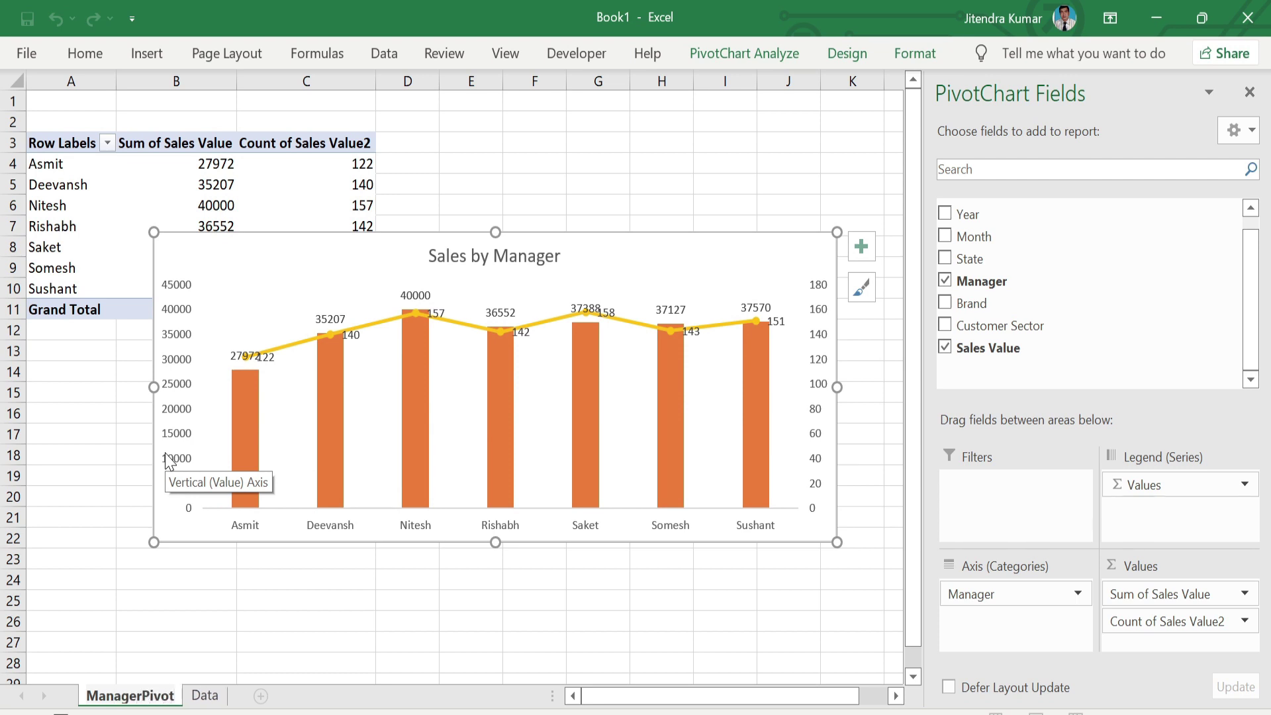
pyautogui.press('Return')
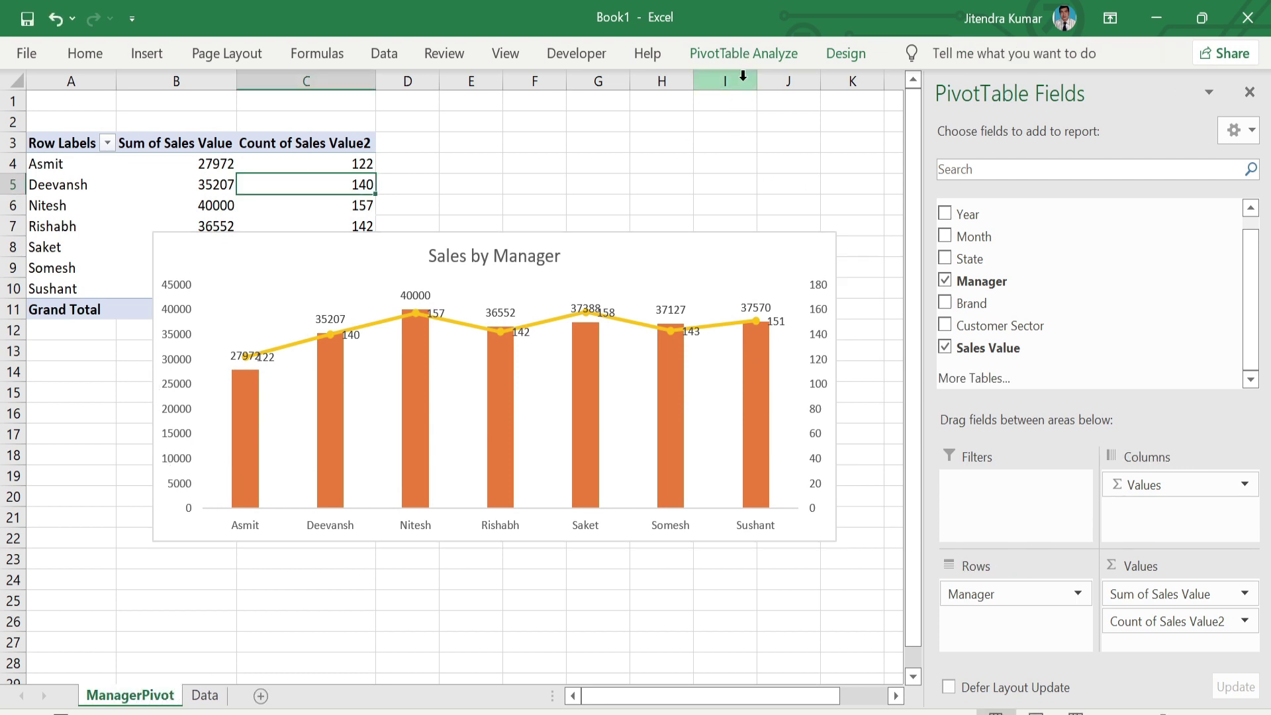
# Step: Rename the pivot table from PivotTable2 to ManagerPivot
pyautogui.click(743, 60)
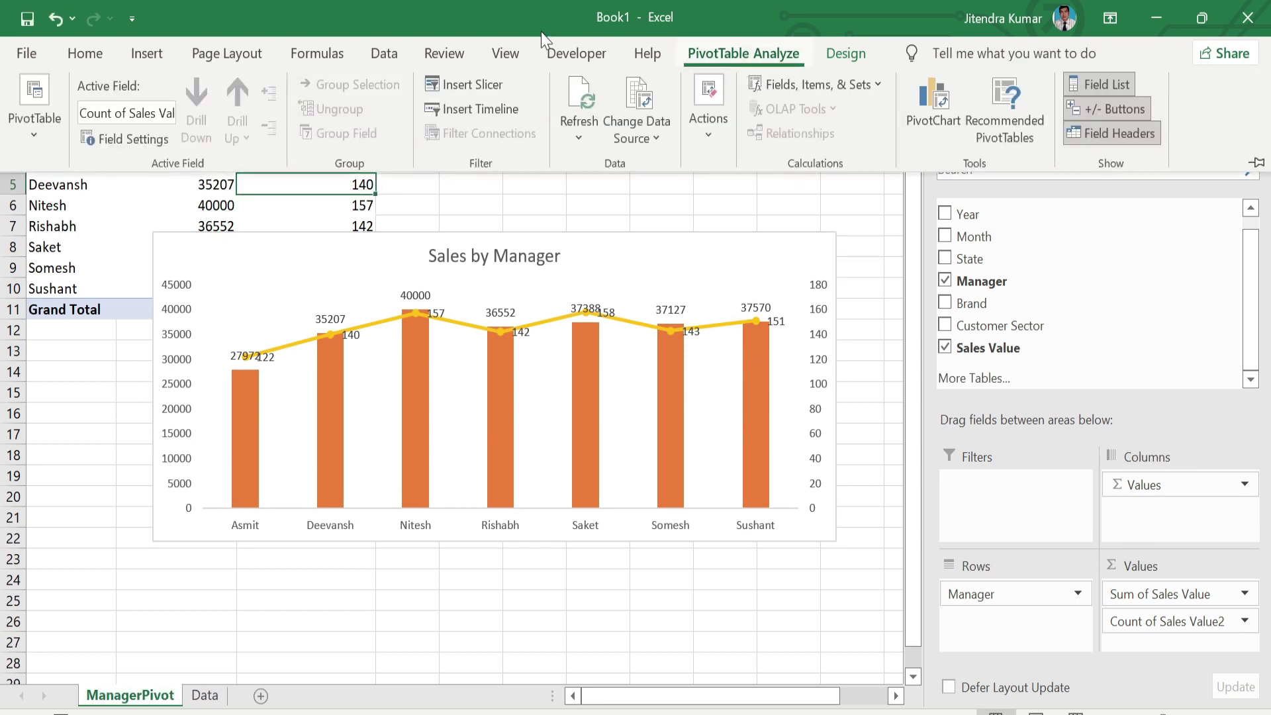
pyautogui.click(34, 136)
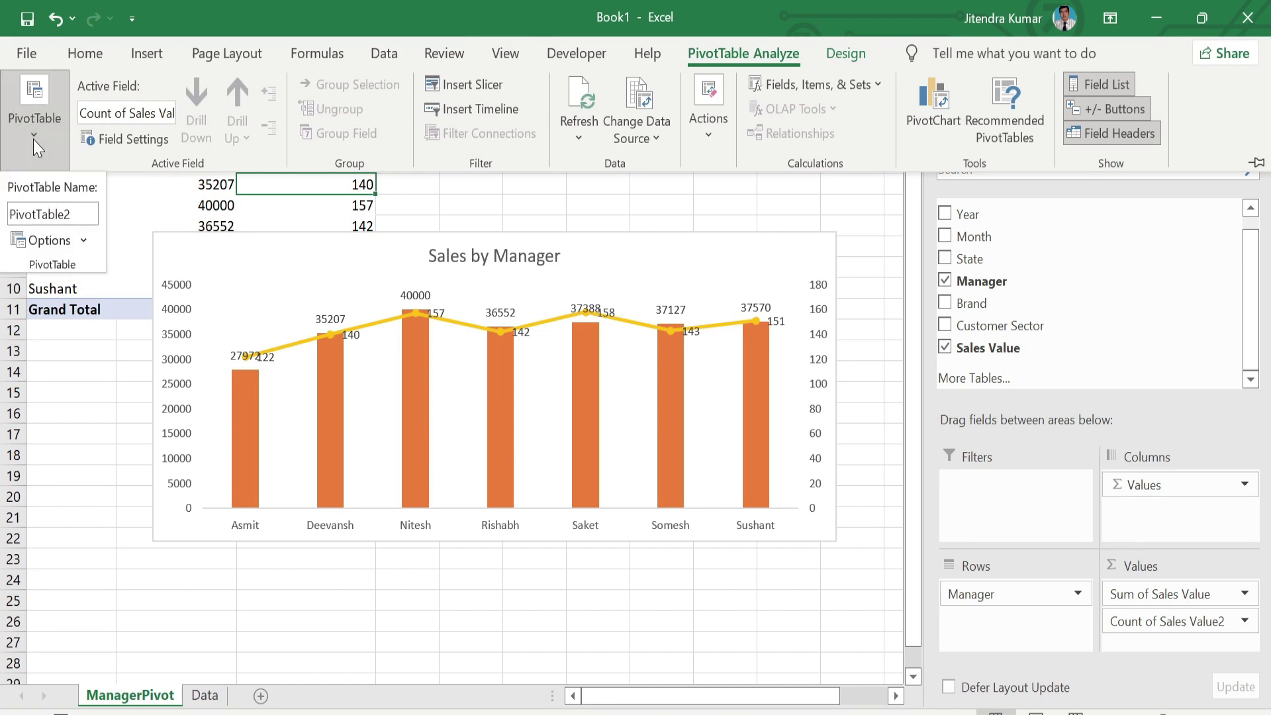
pyautogui.click(53, 214)
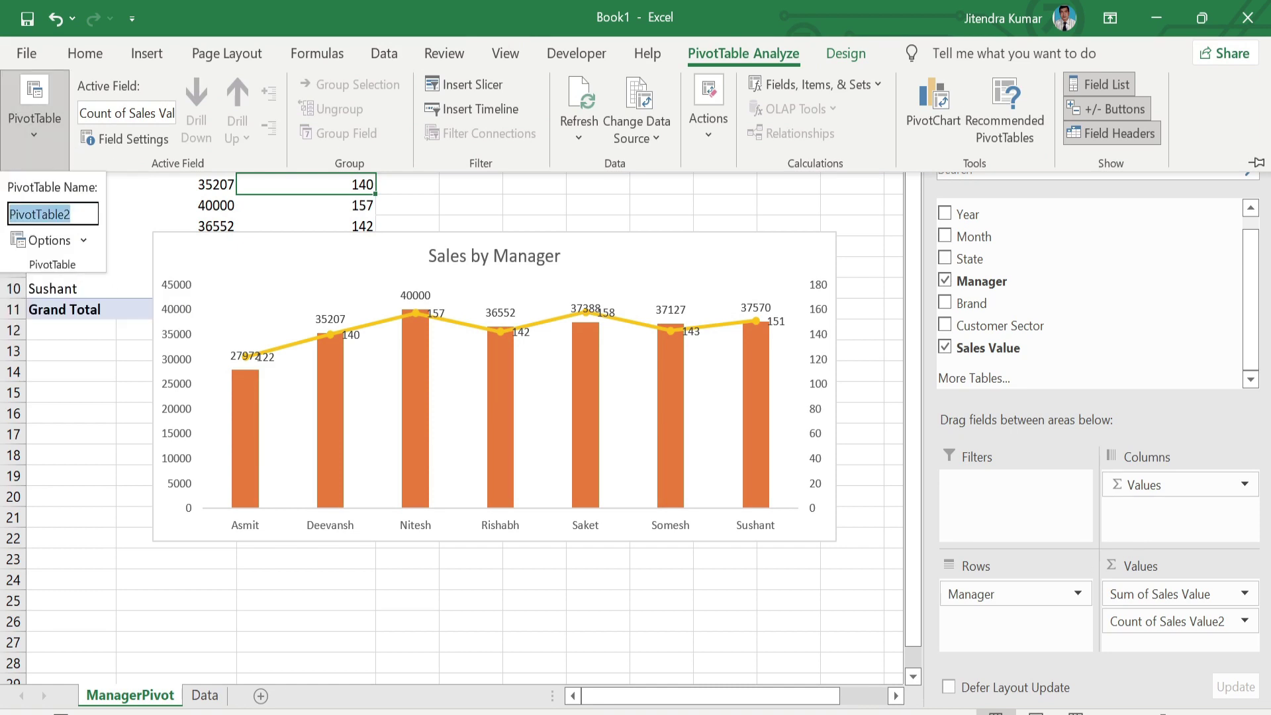
pyautogui.write('ManagerPivot')
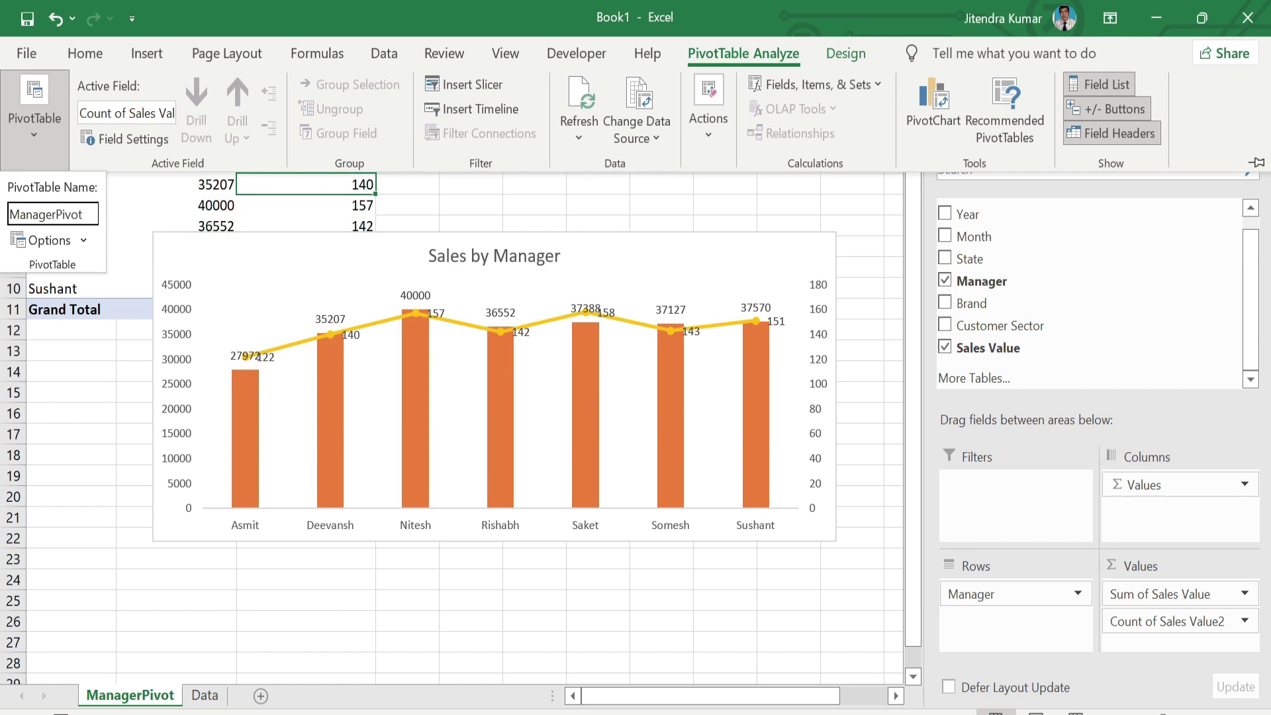
pyautogui.press('Return')
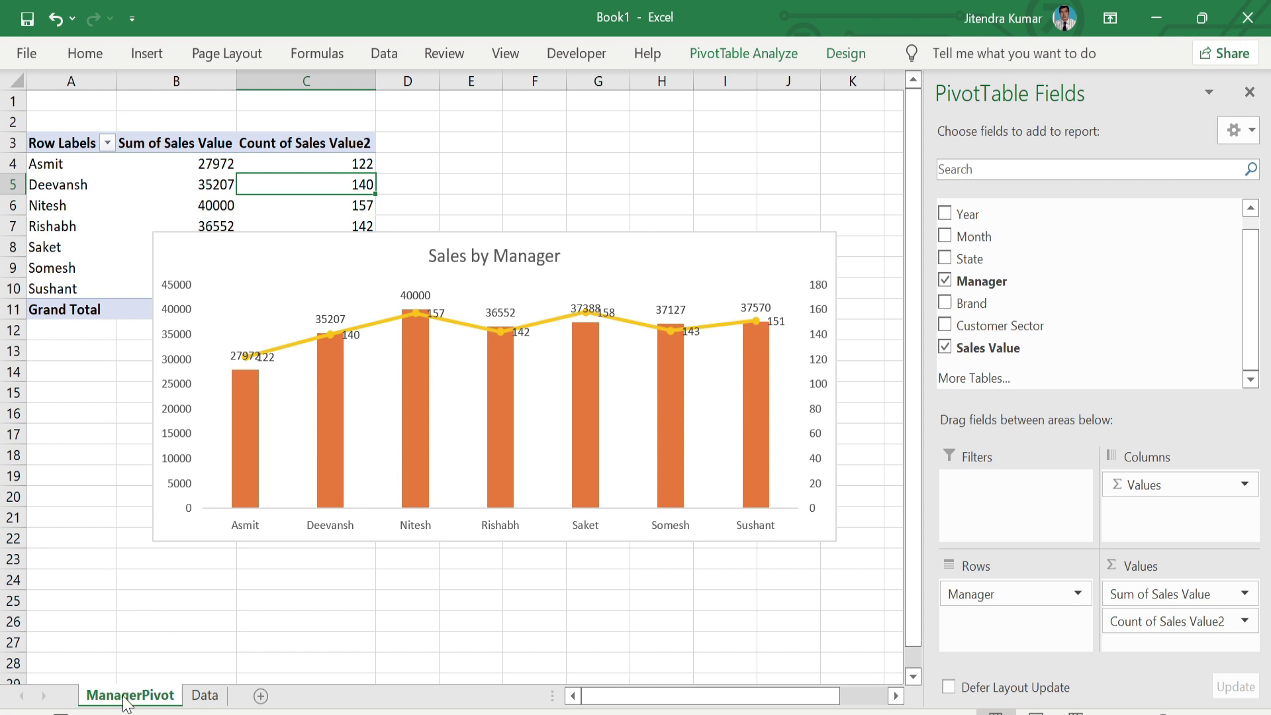
# Step: Copy the ManagerPivot sheet after Data and delete the copied chart, checking Dashboard 3 briefly
pyautogui.moveTo(125, 703); pyautogui.dragTo(235, 692)
pyautogui.moveTo(235, 691); pyautogui.dragTo(231, 694)
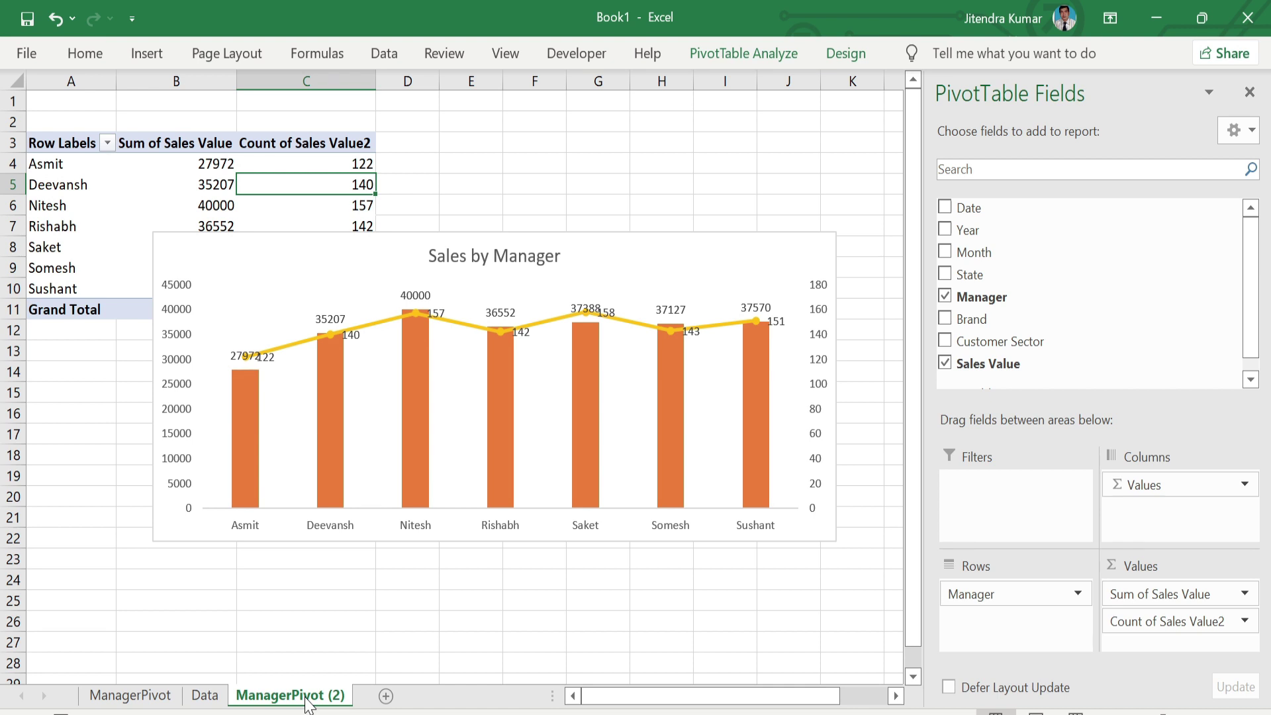
pyautogui.click(721, 252)
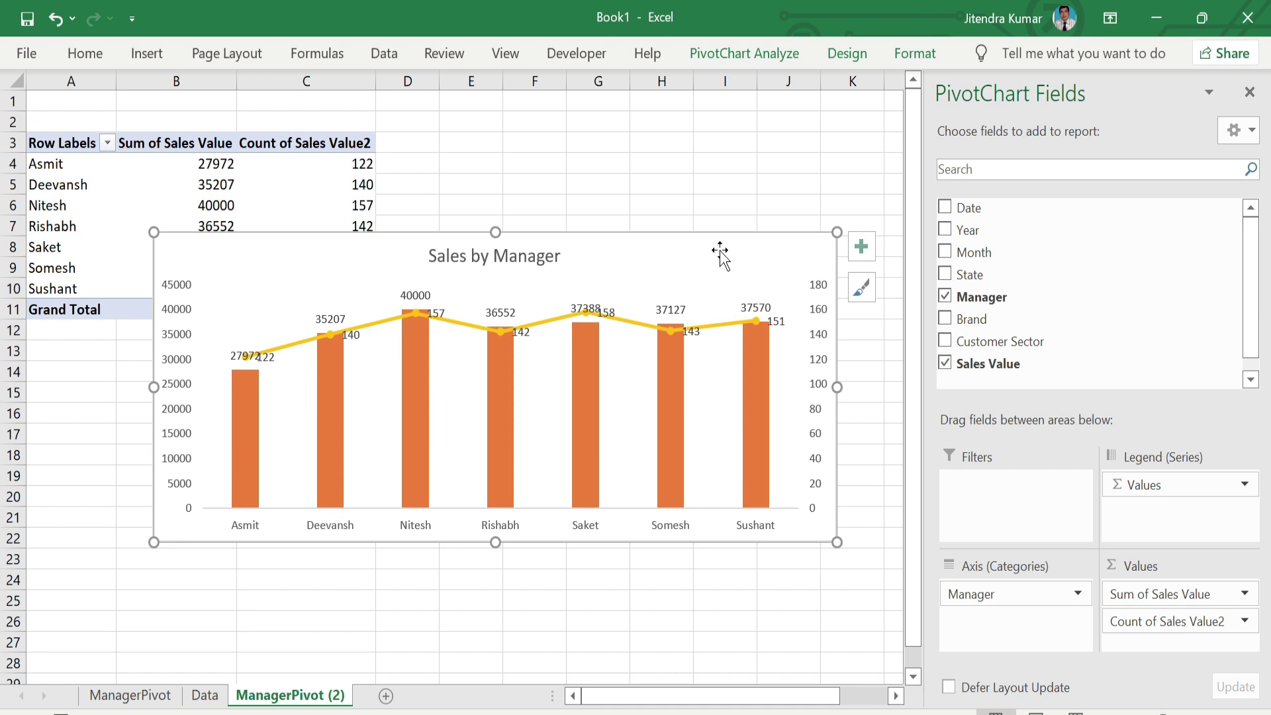
pyautogui.press('Delete')
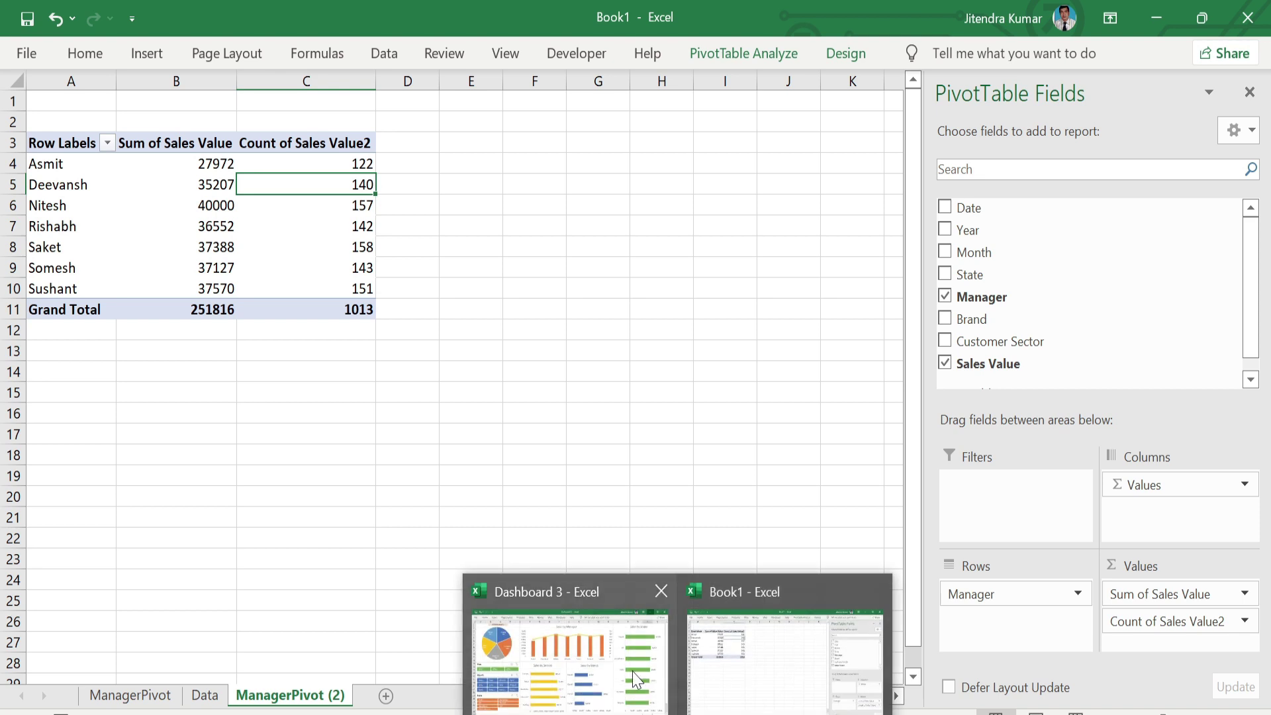
pyautogui.click(633, 671)
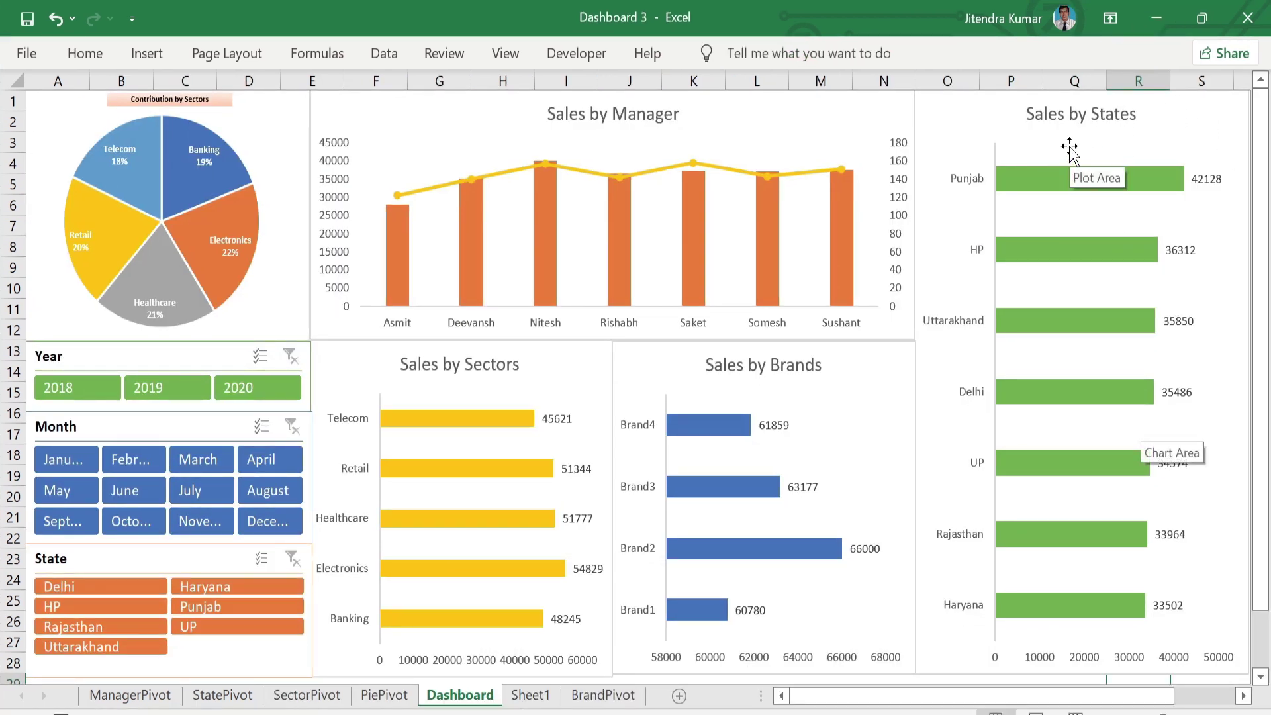
pyautogui.click(1148, 19)
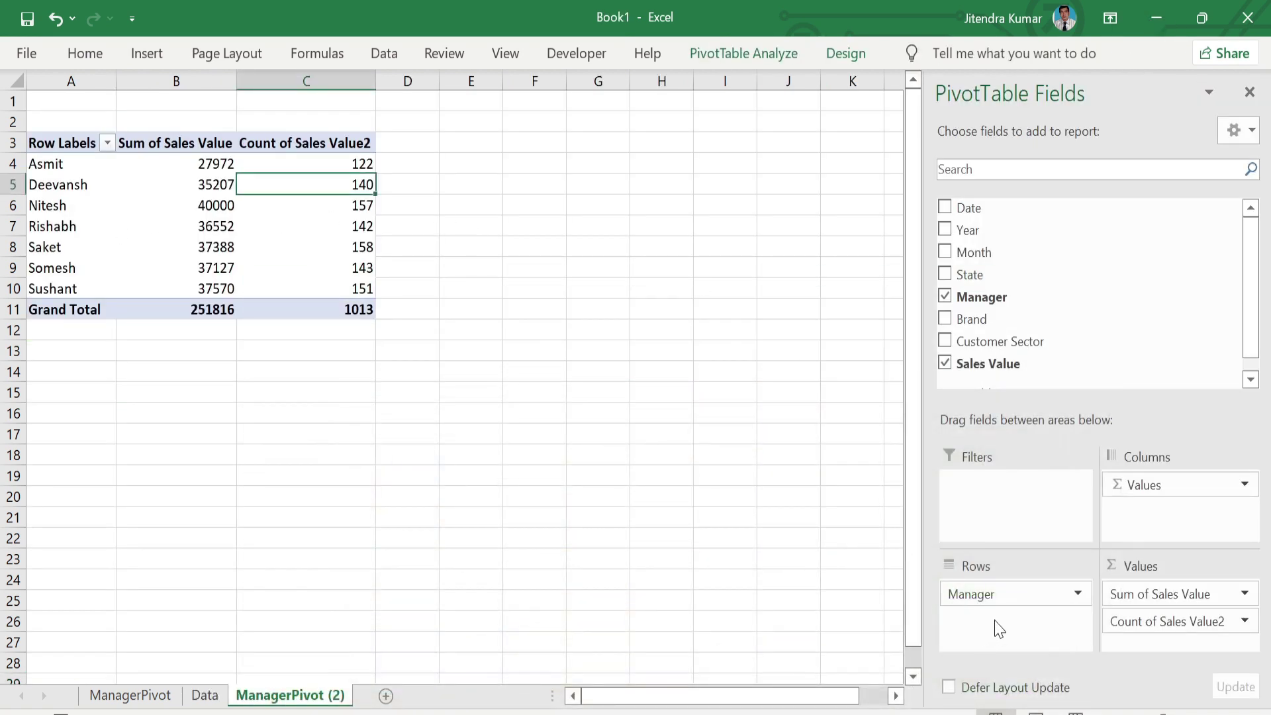
# Step: Swap the Manager rows for State and remove the Count of Sales Value2 column
pyautogui.click(1078, 594)
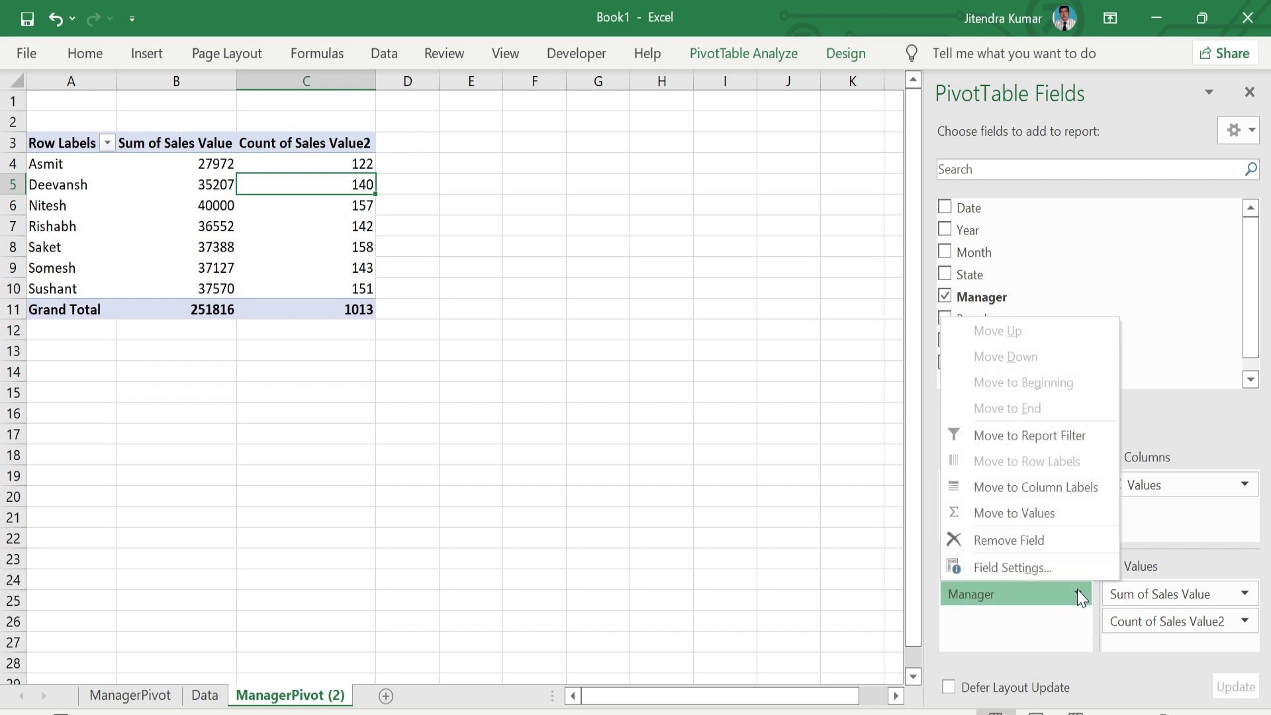
pyautogui.click(1038, 542)
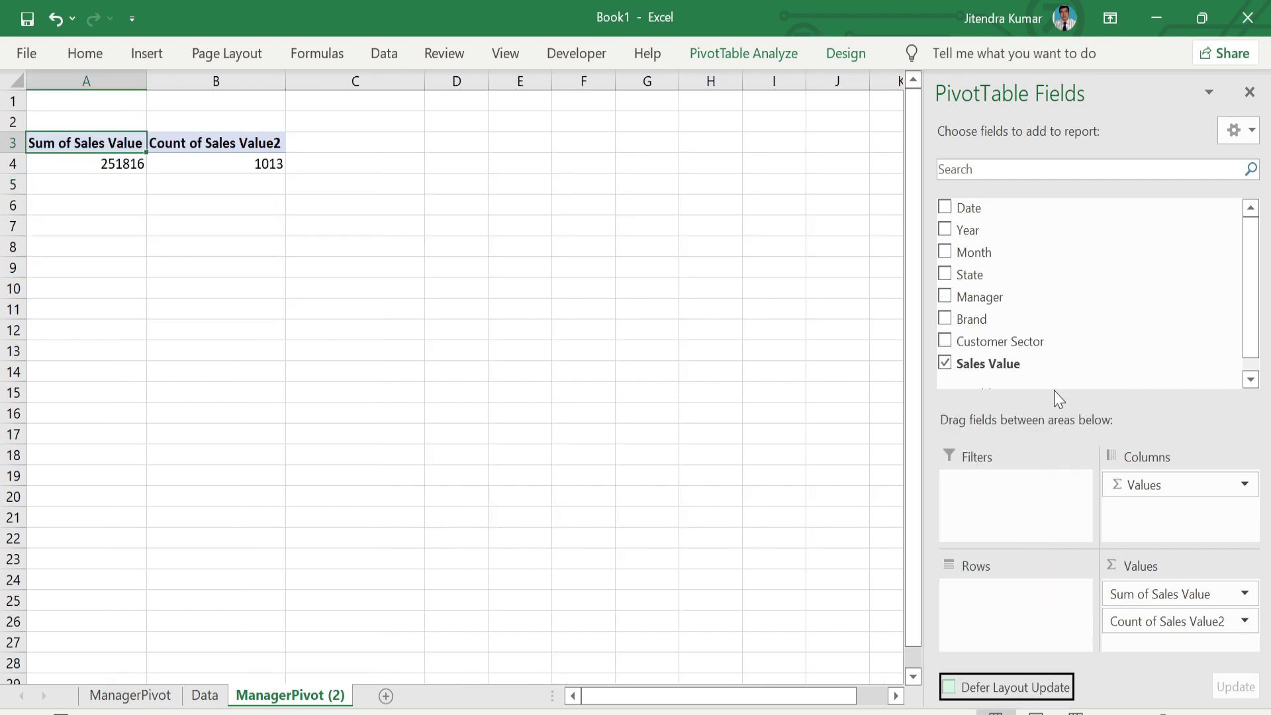
pyautogui.moveTo(975, 274); pyautogui.dragTo(1003, 634)
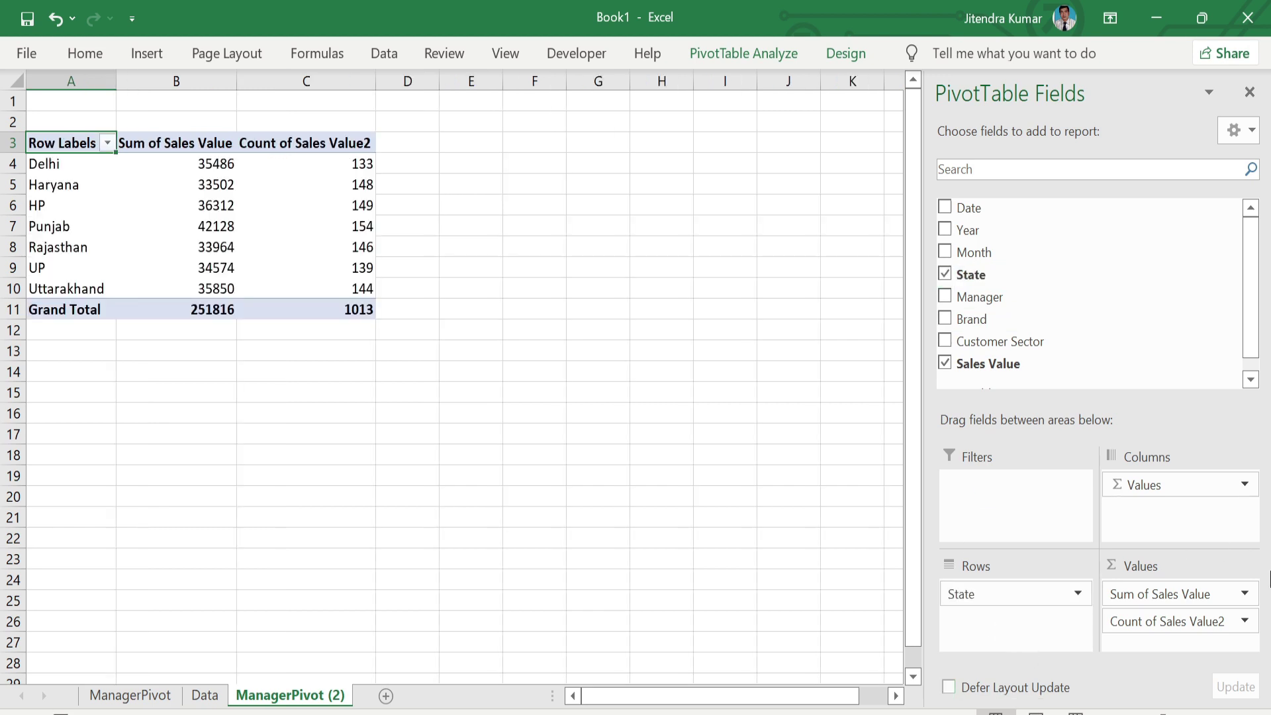
pyautogui.click(1245, 622)
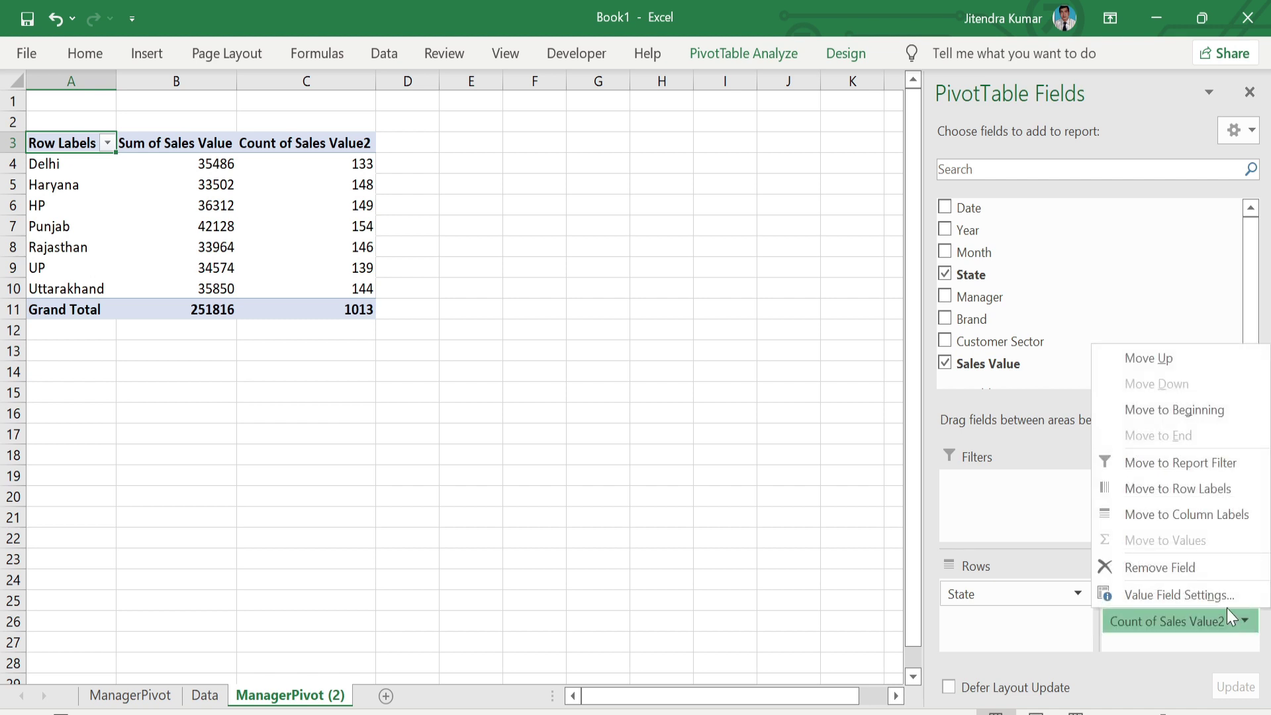
pyautogui.click(1159, 567)
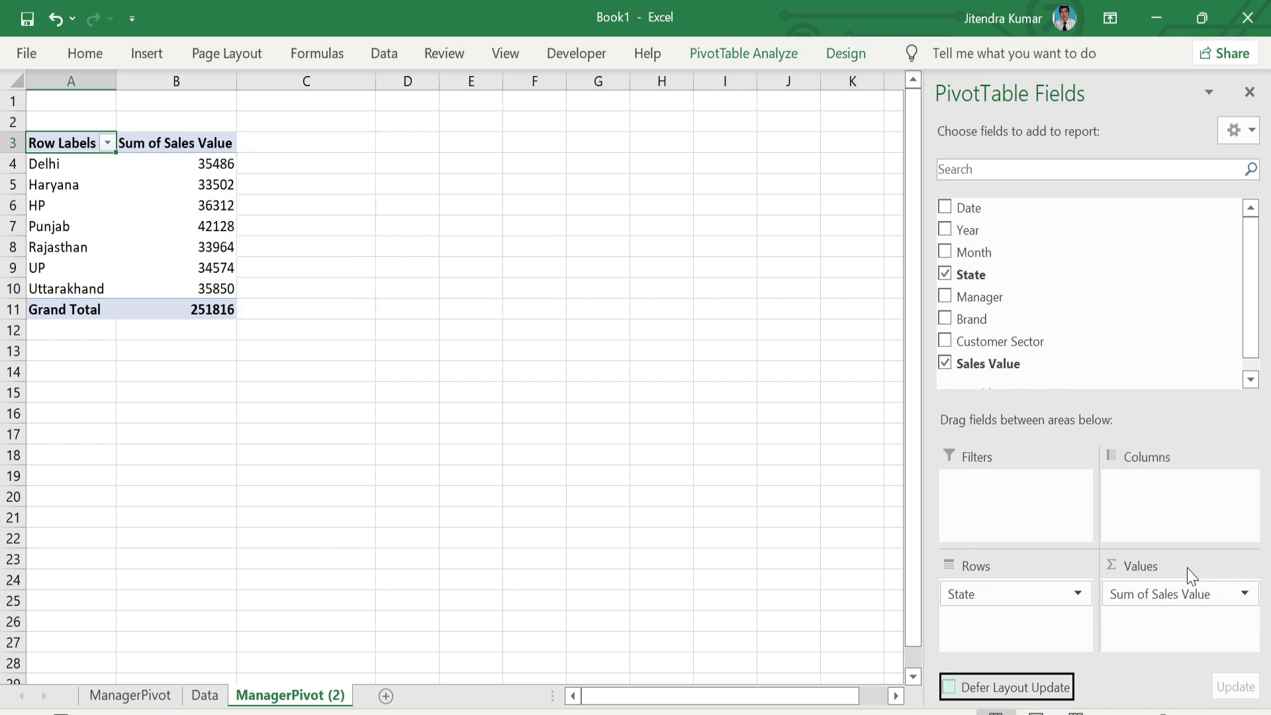
pyautogui.click(750, 56)
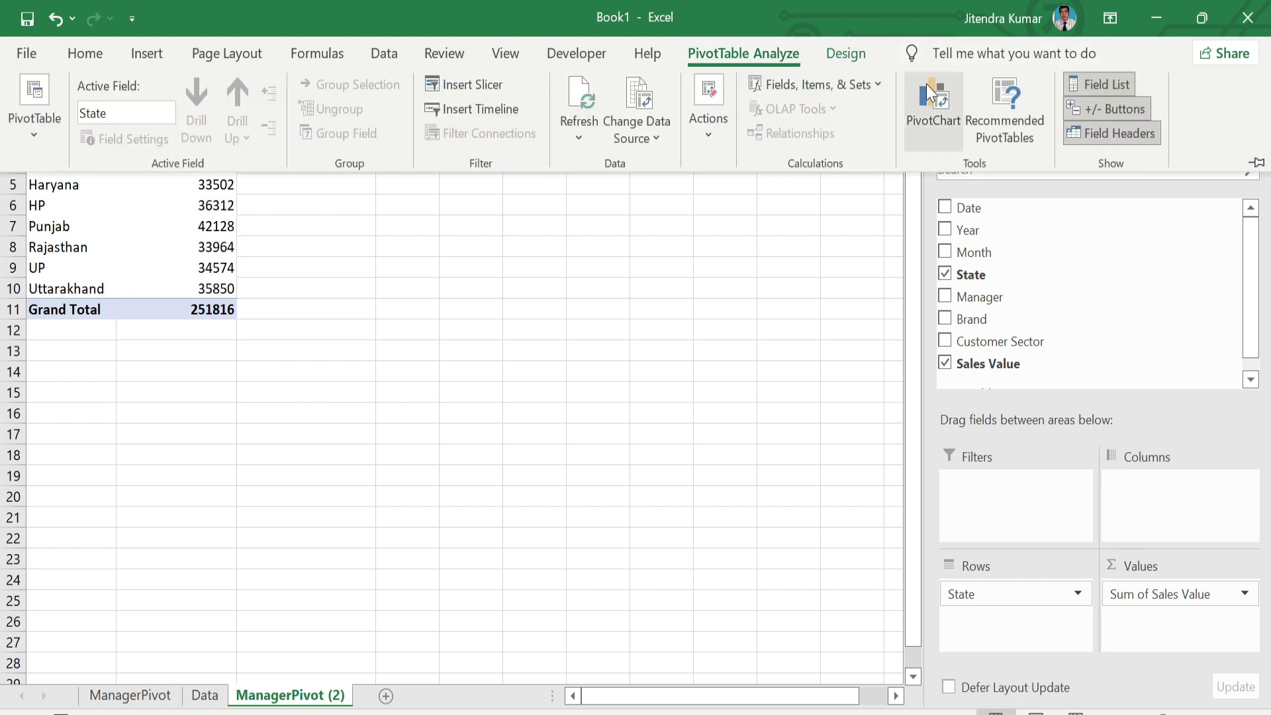
# Step: Insert a clustered bar PivotChart of sales by state and hide its field buttons
pyautogui.click(930, 93)
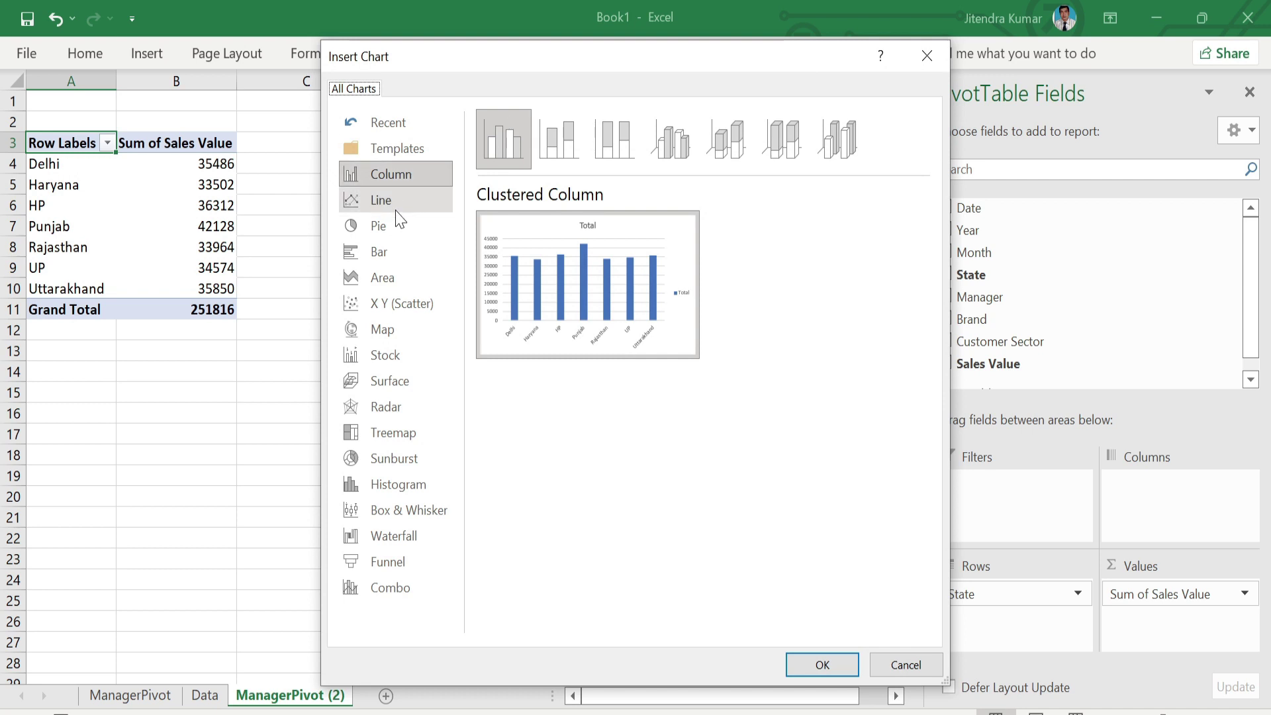
pyautogui.click(382, 265)
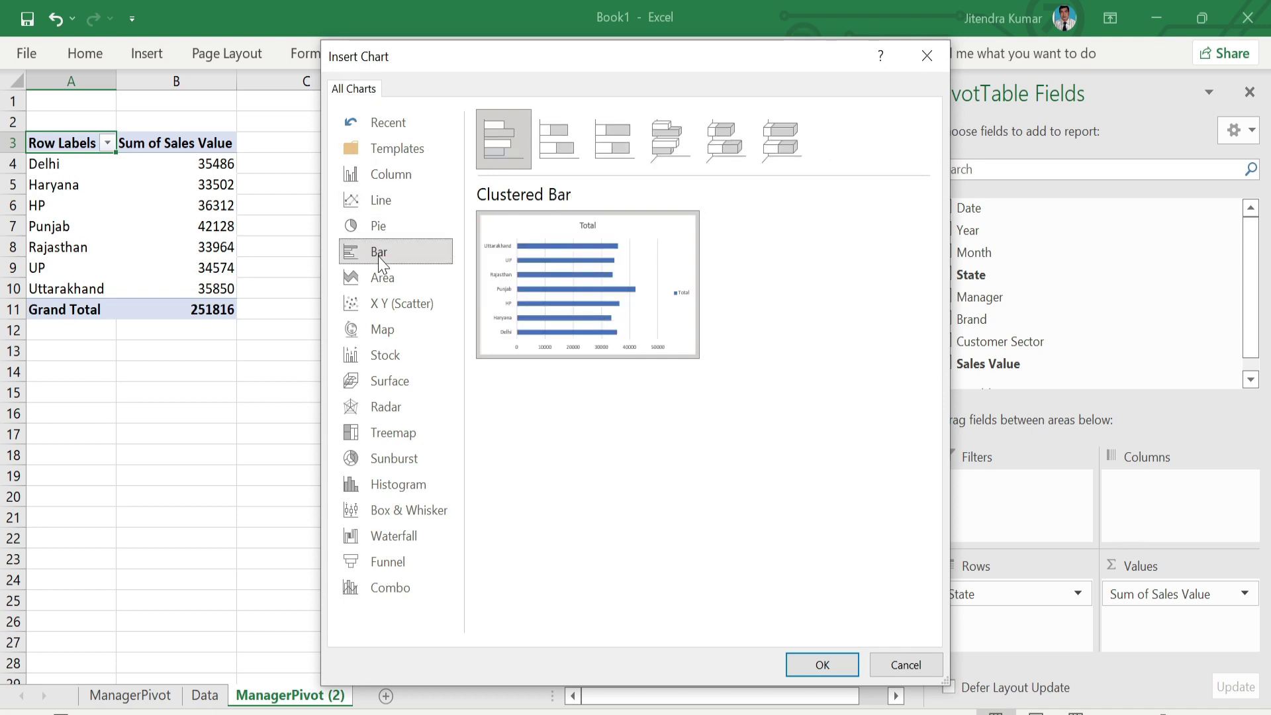
pyautogui.click(796, 665)
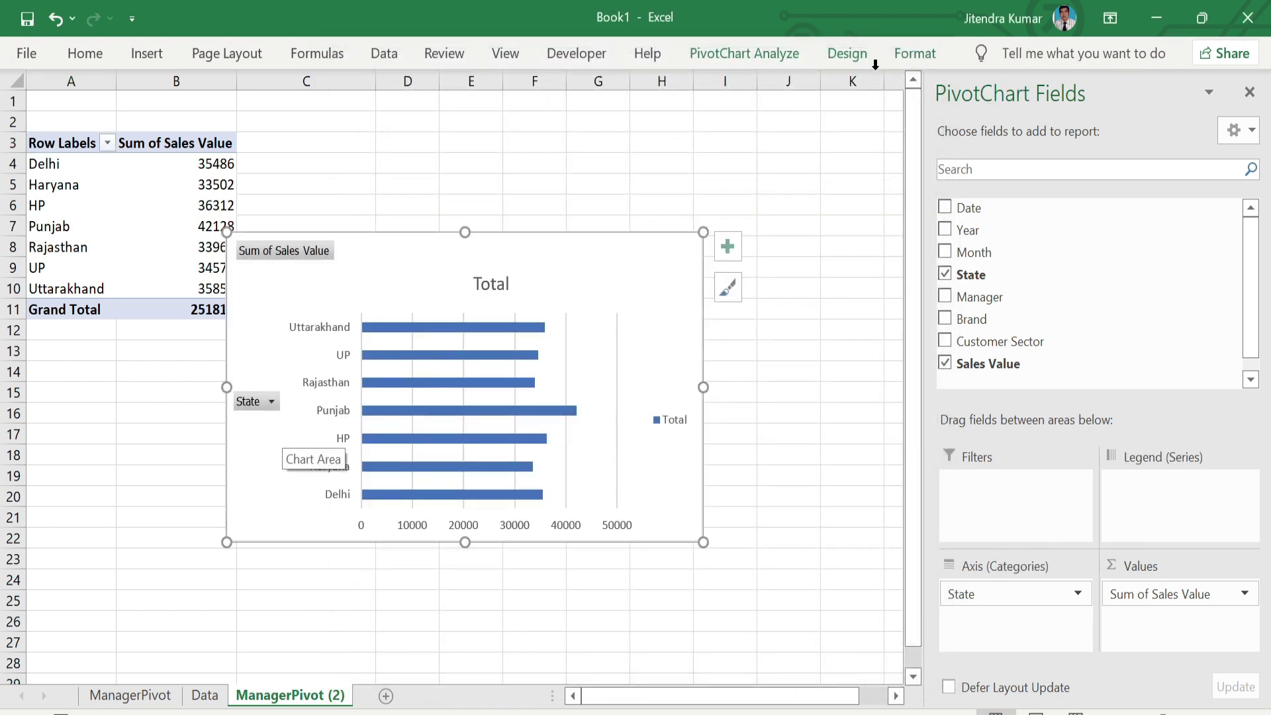
pyautogui.click(760, 60)
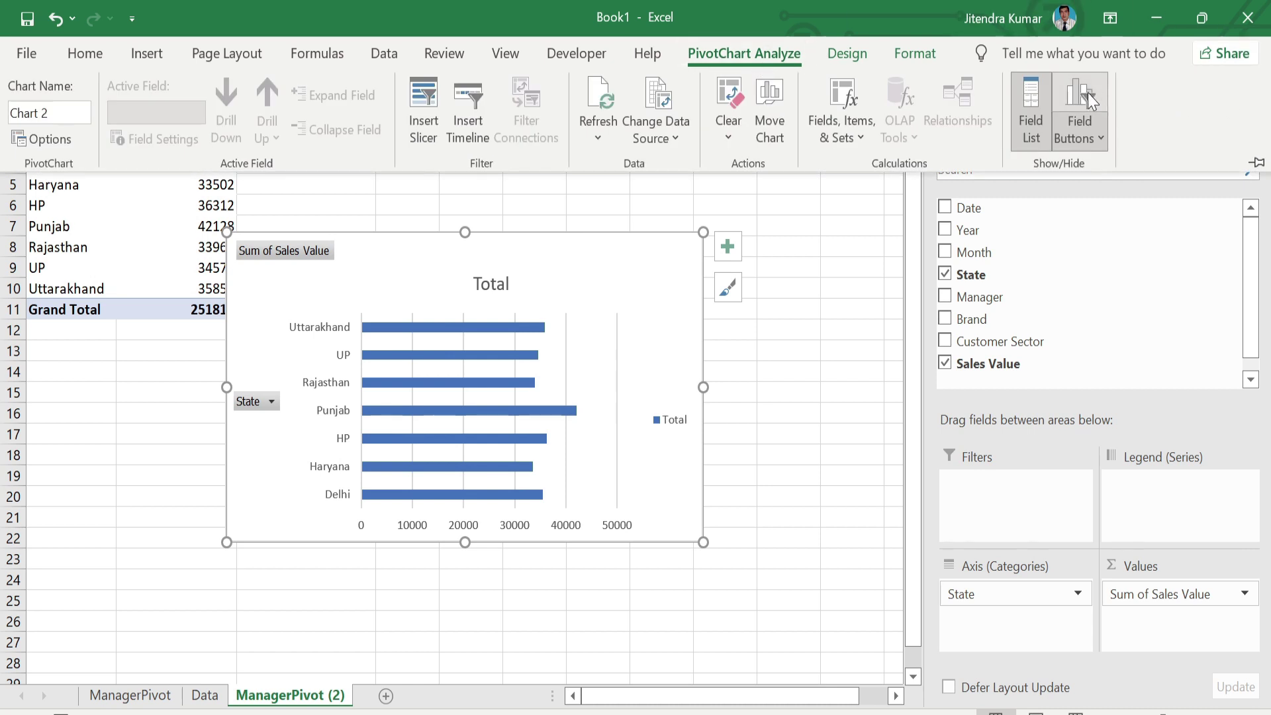
pyautogui.click(1085, 93)
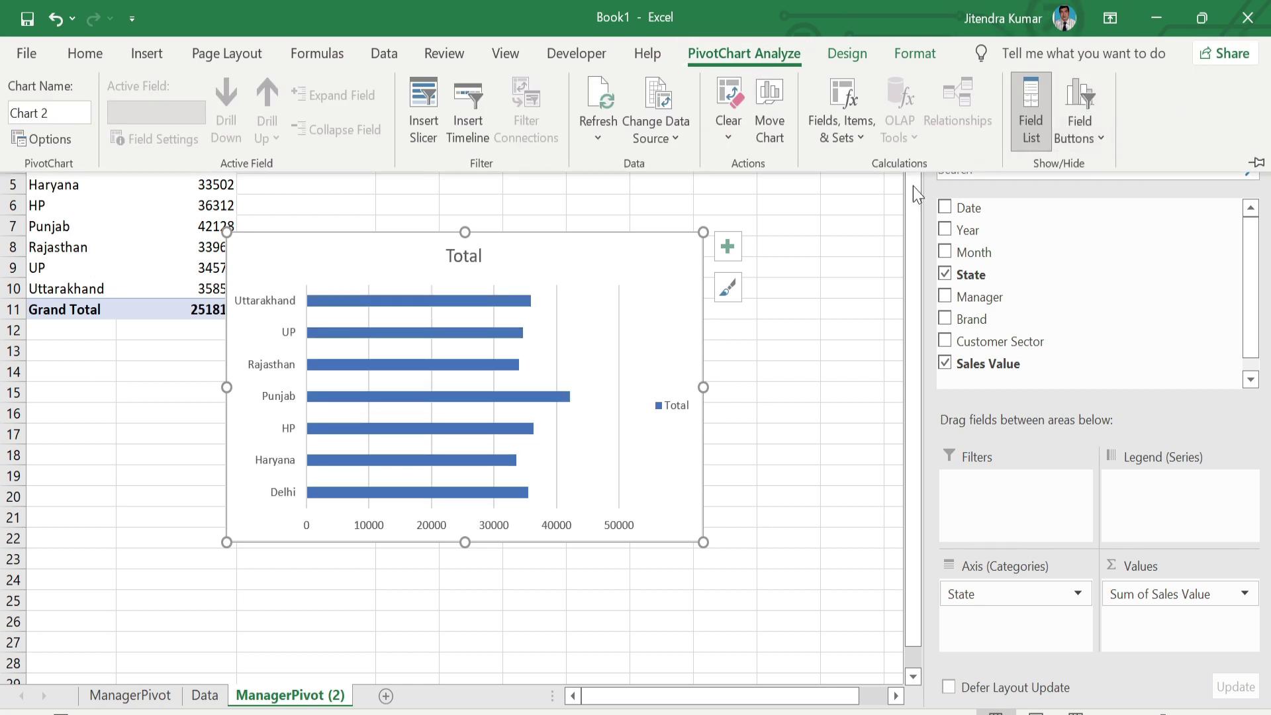
# Step: Turn off the chart gridlines and change the title from Total to 'Sales by States'
pyautogui.click(729, 250)
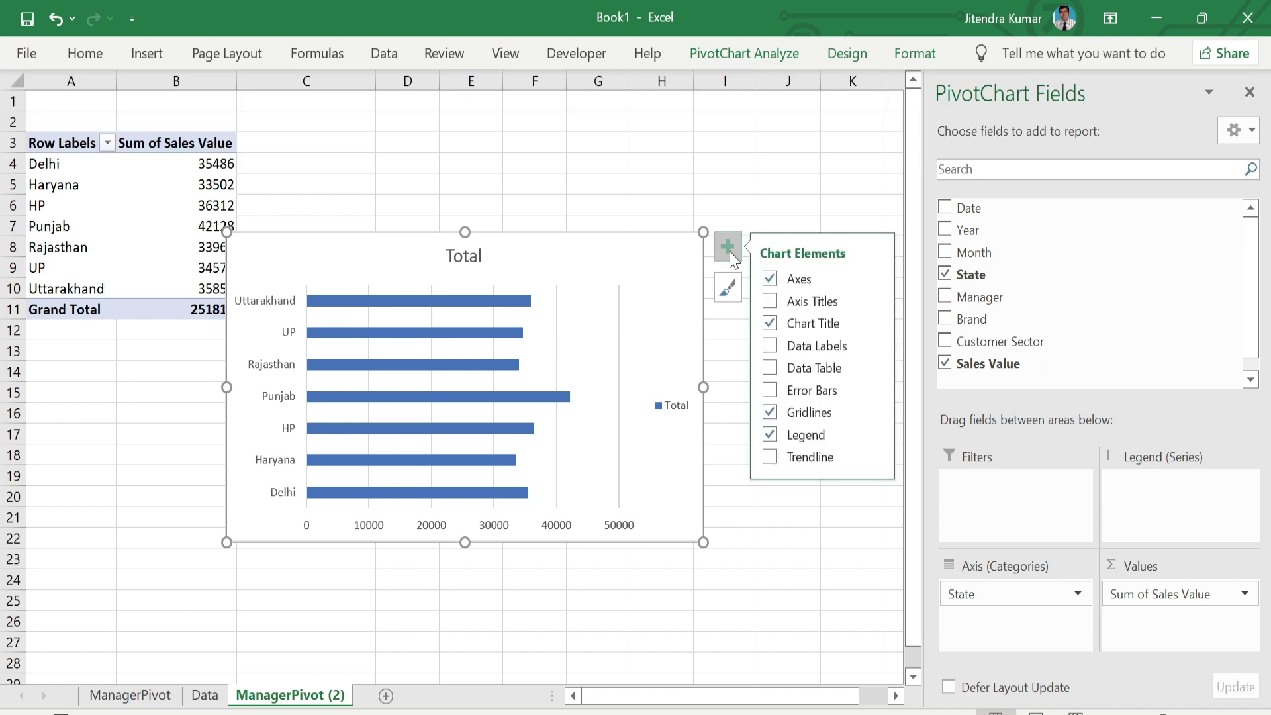
pyautogui.click(770, 412)
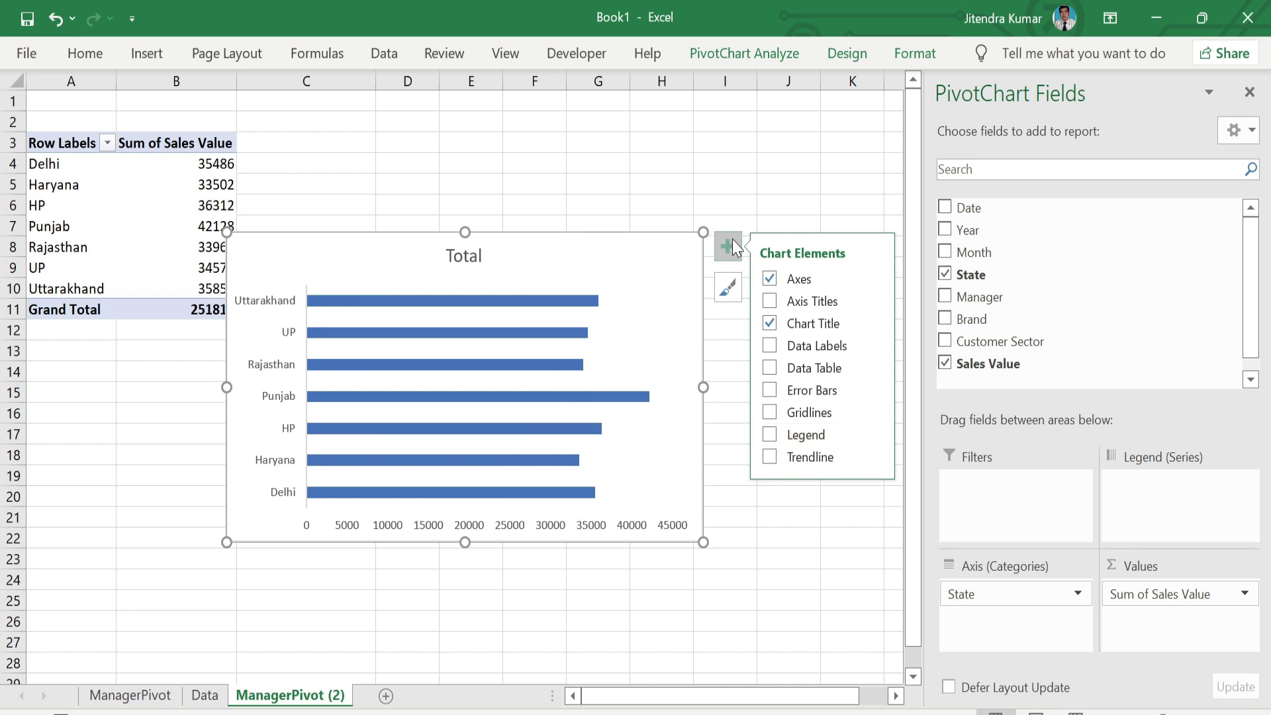
pyautogui.click(474, 255)
pyautogui.click(477, 256)
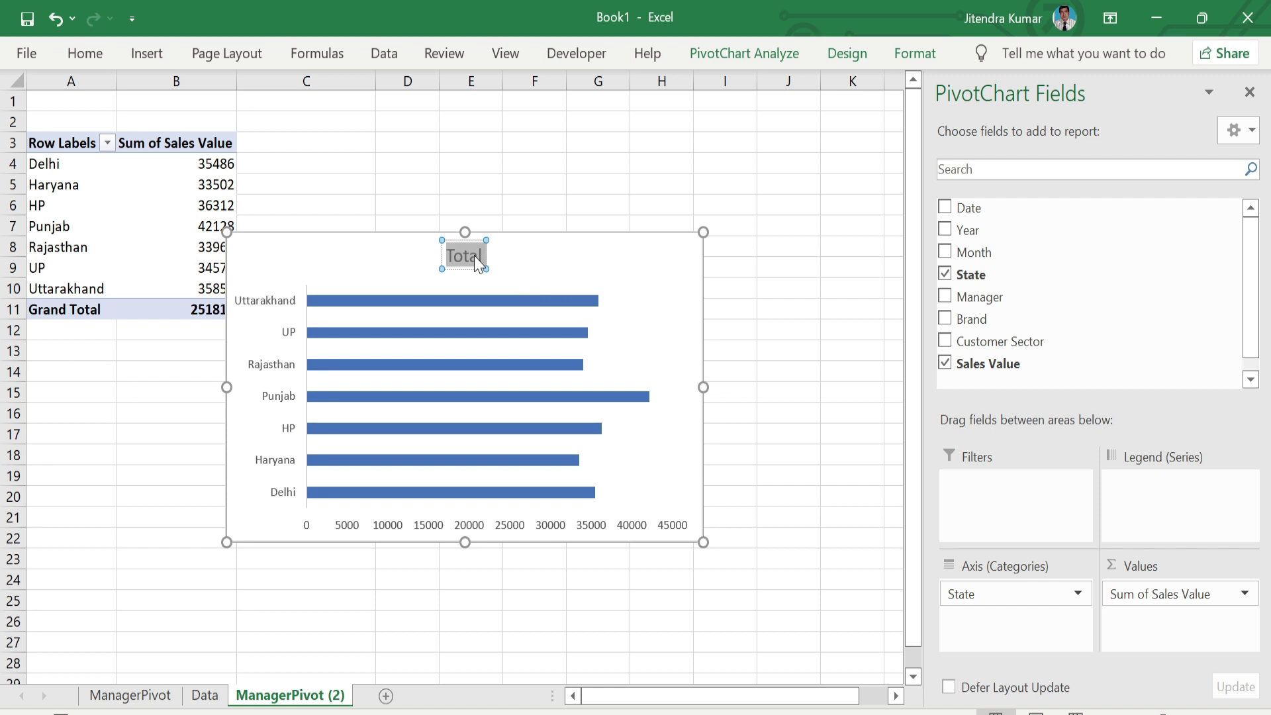
pyautogui.write('Sales')
pyautogui.write(' by States')
pyautogui.click(675, 277)
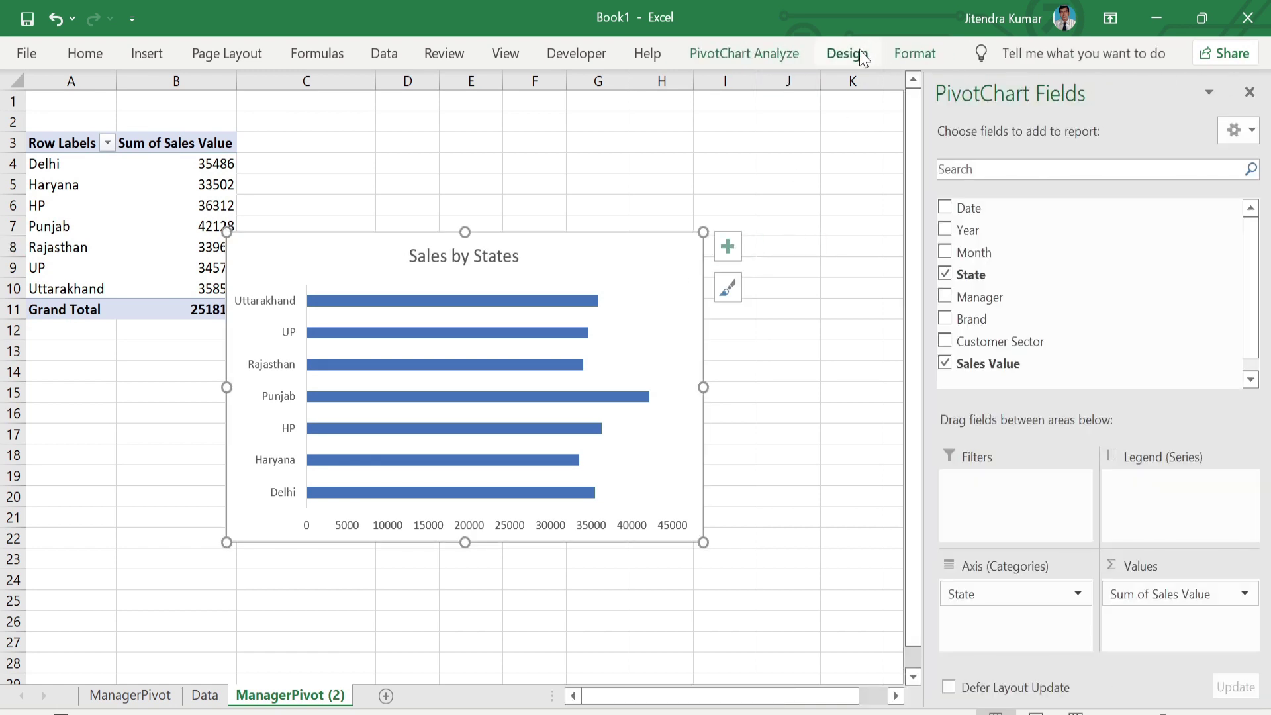
# Step: Apply the green colour palette to the state bars
pyautogui.click(860, 56)
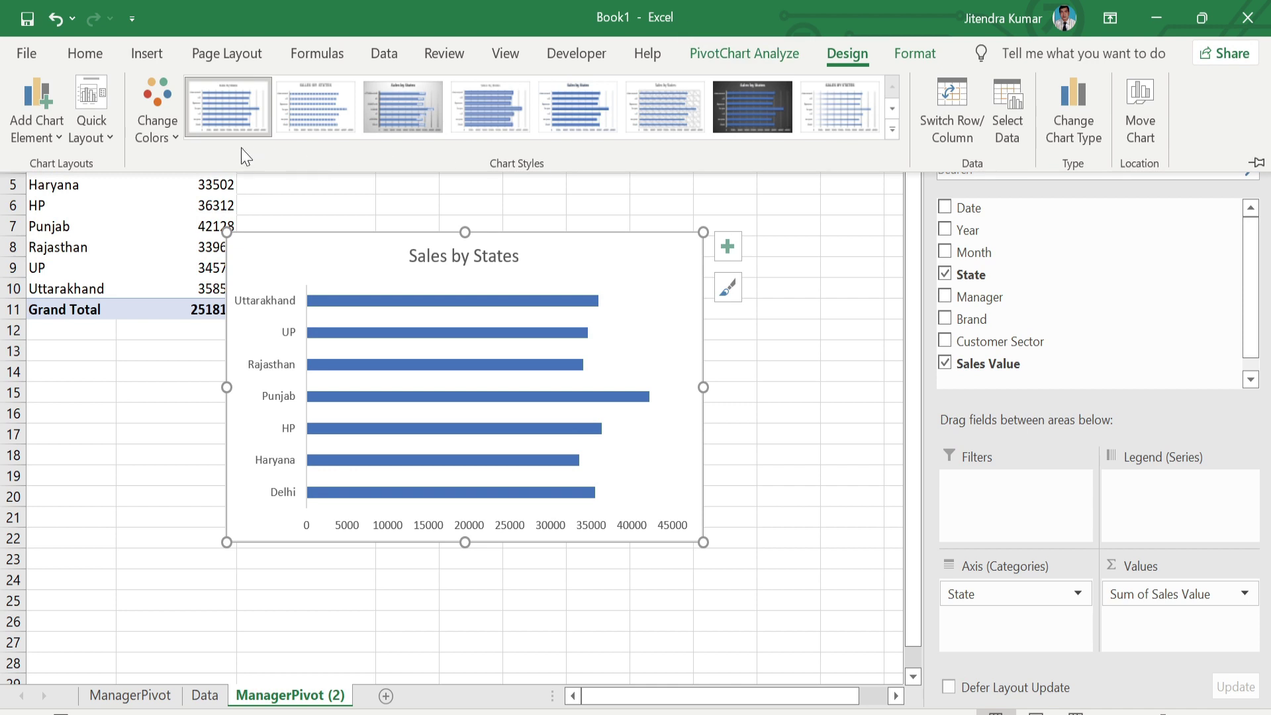
pyautogui.click(176, 137)
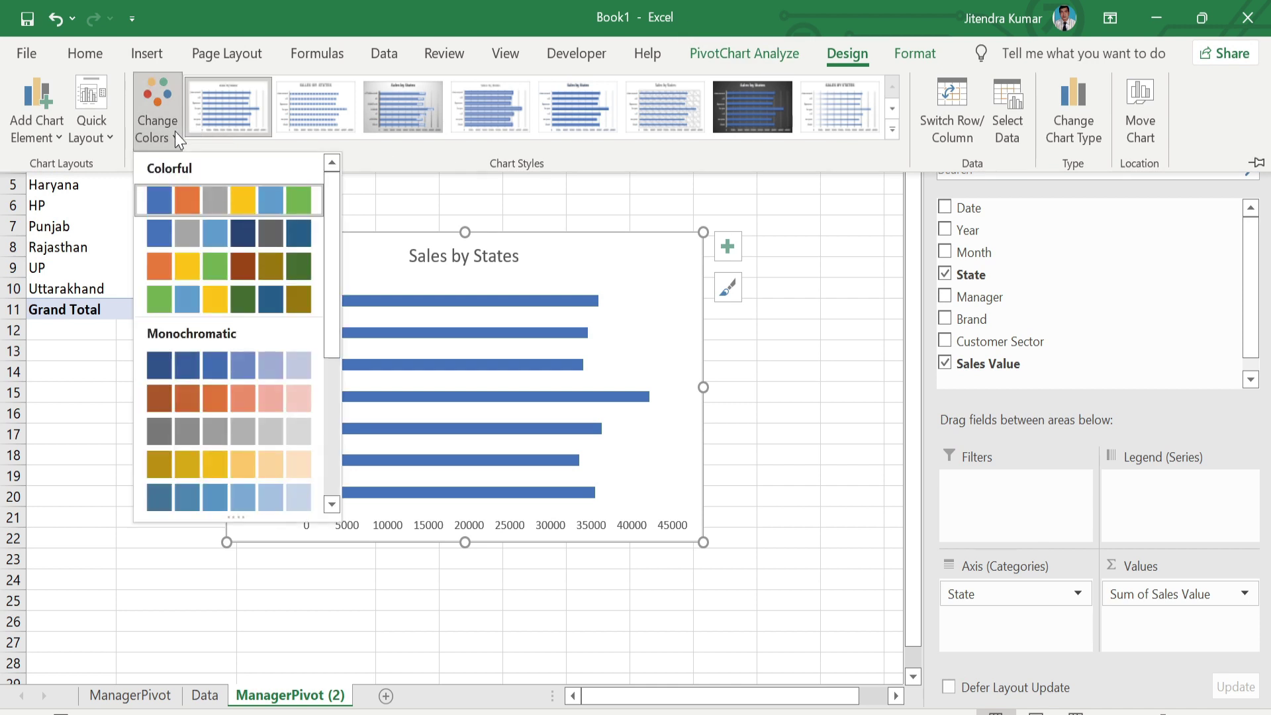
pyautogui.click(196, 307)
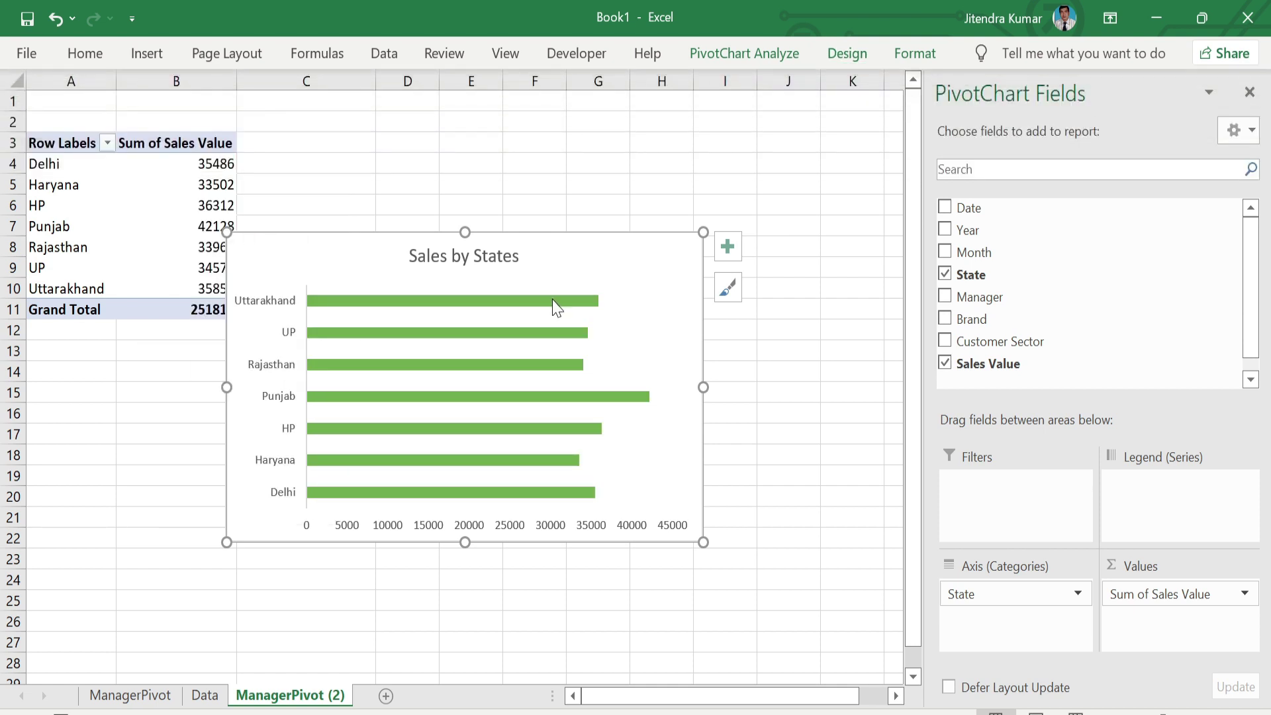
# Step: Add value labels to the state bars and make the chart narrower and taller
pyautogui.rightClick(552, 299)
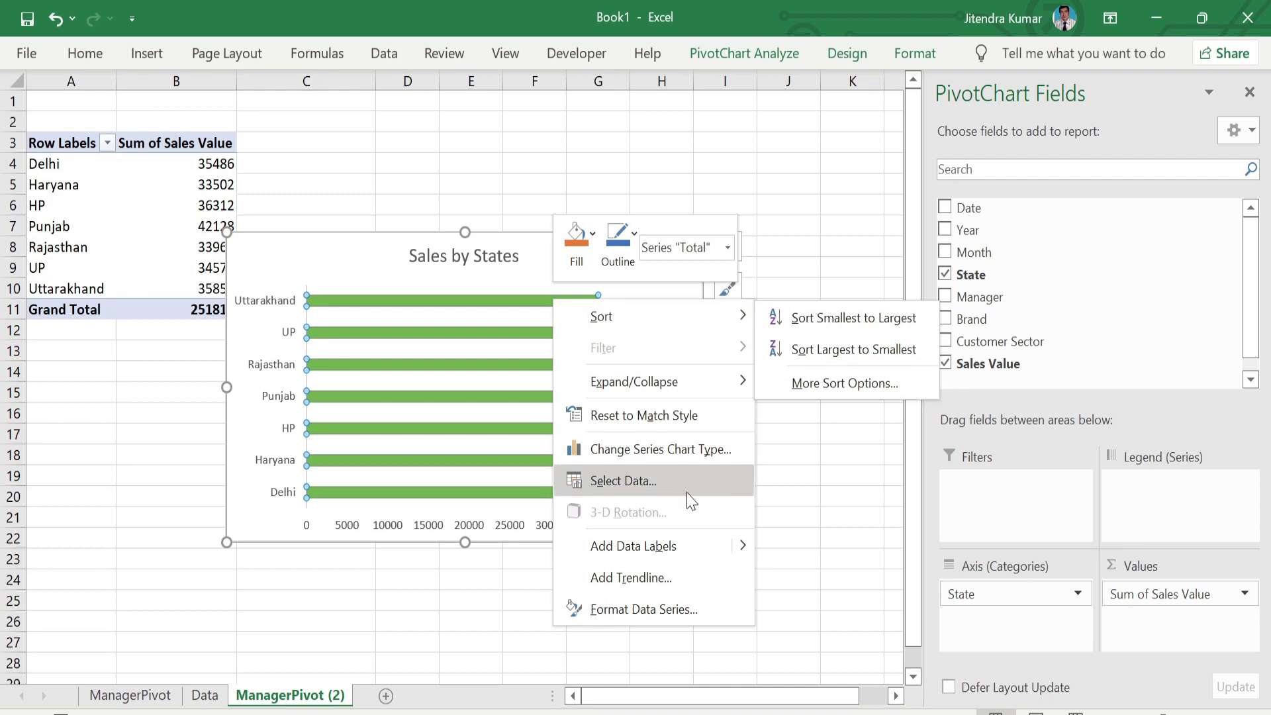
pyautogui.click(634, 549)
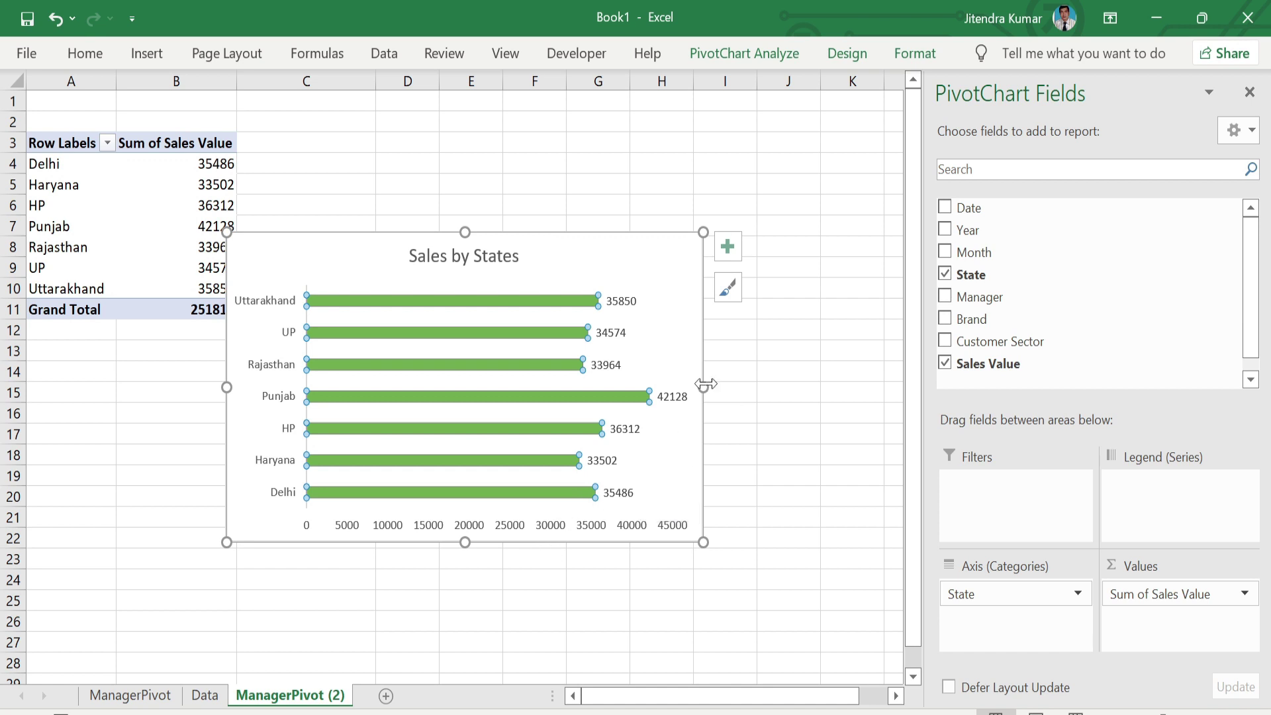
pyautogui.moveTo(705, 386); pyautogui.dragTo(609, 388)
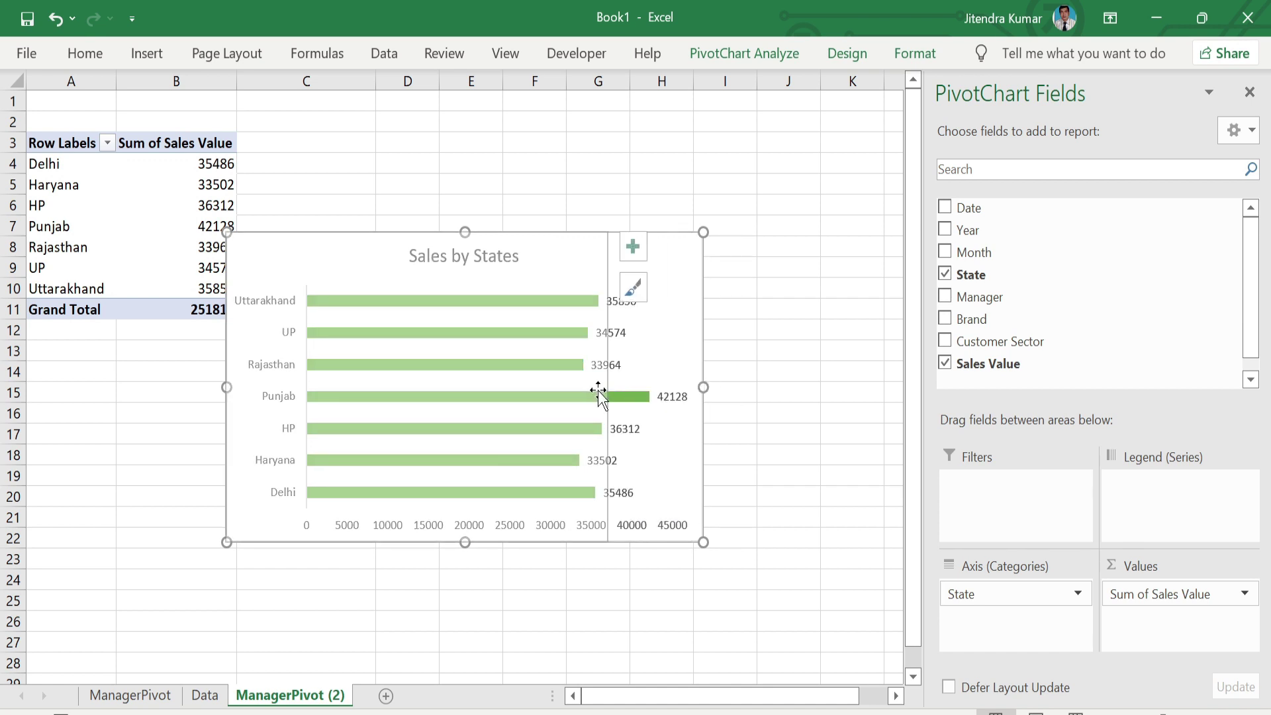
pyautogui.moveTo(417, 542); pyautogui.dragTo(423, 660)
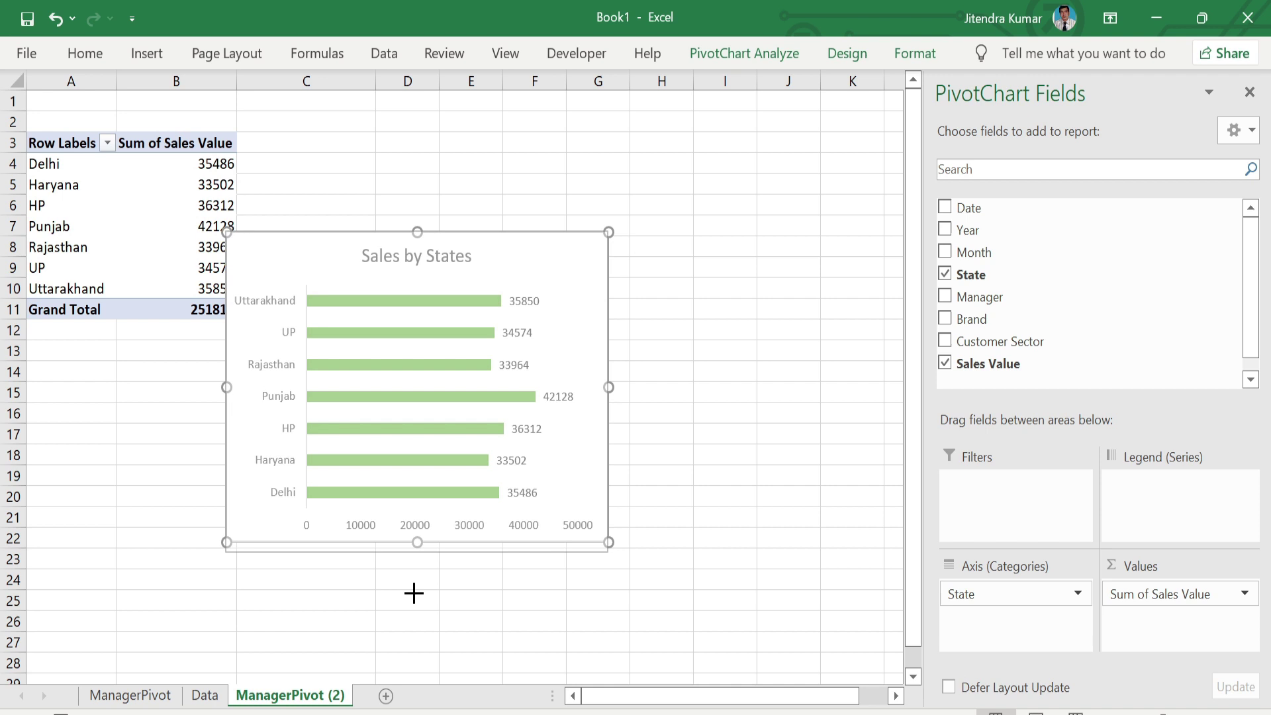
pyautogui.moveTo(417, 233); pyautogui.dragTo(397, 121)
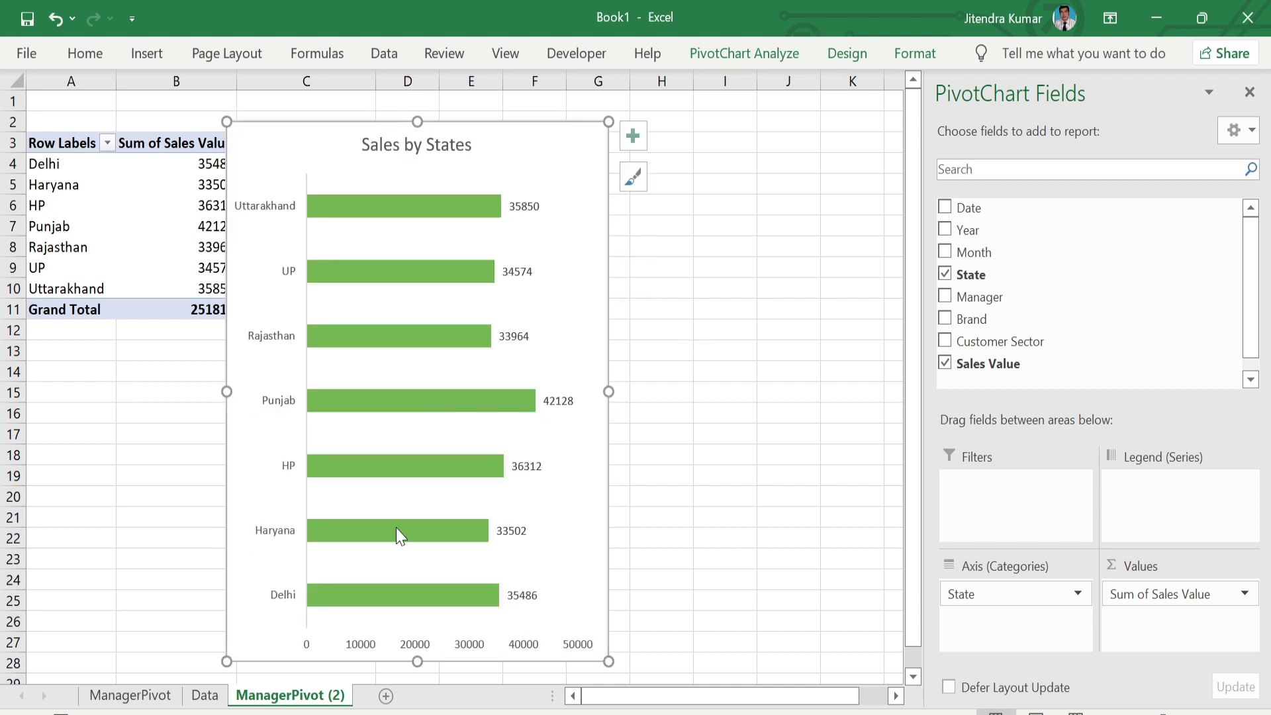
# Step: Rename the ManagerPivot (2) sheet to StatePivot
pyautogui.rightClick(303, 697)
pyautogui.click(388, 453)
pyautogui.write('StatePivot')
pyautogui.press('Return')
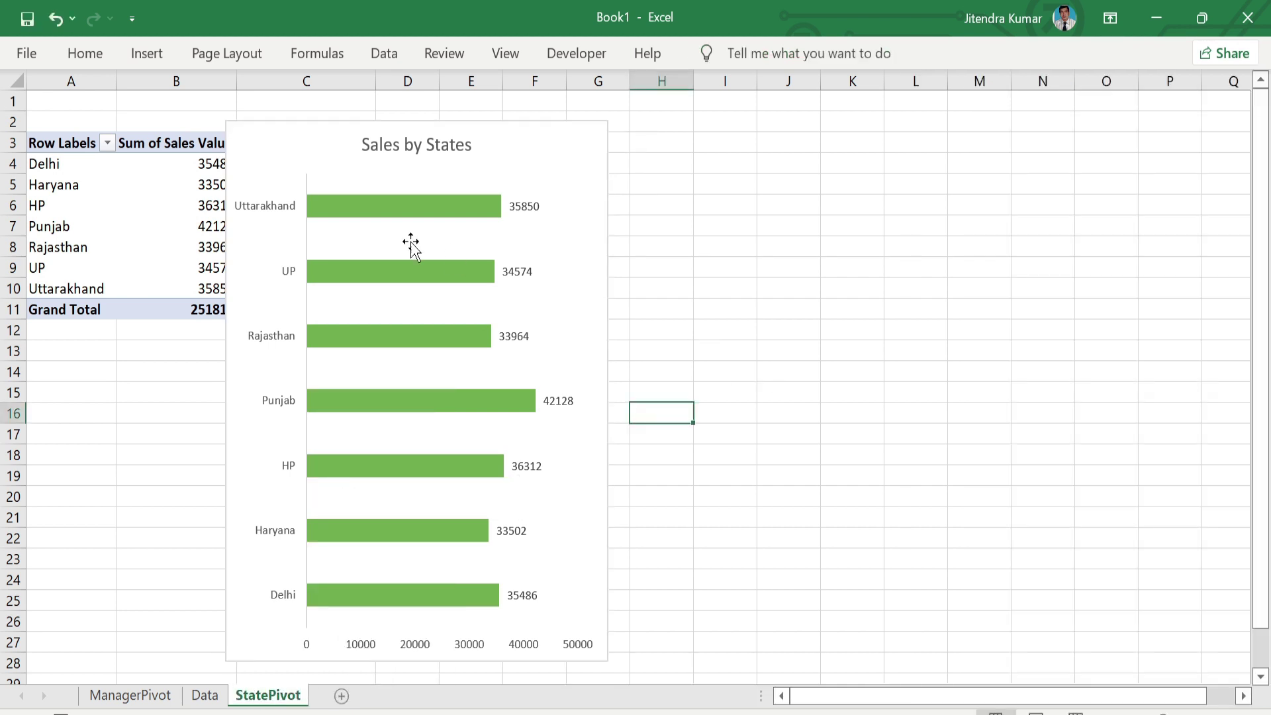
pyautogui.click(166, 226)
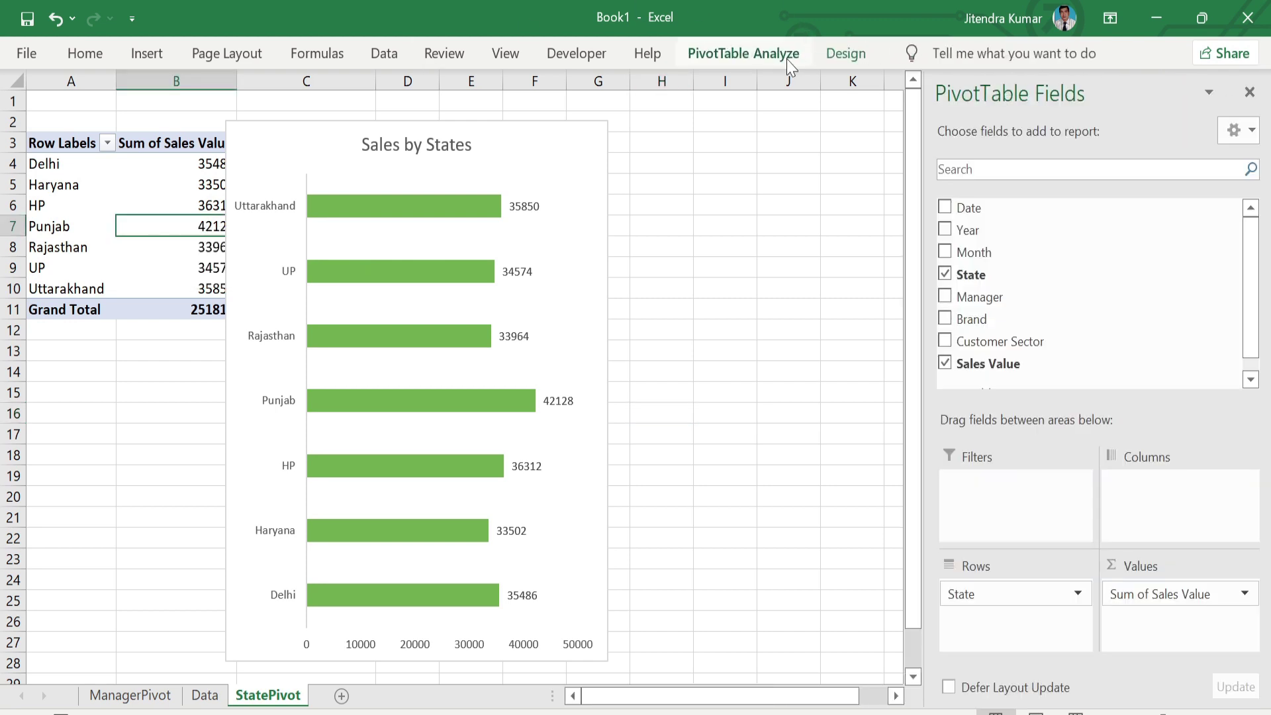
pyautogui.click(775, 58)
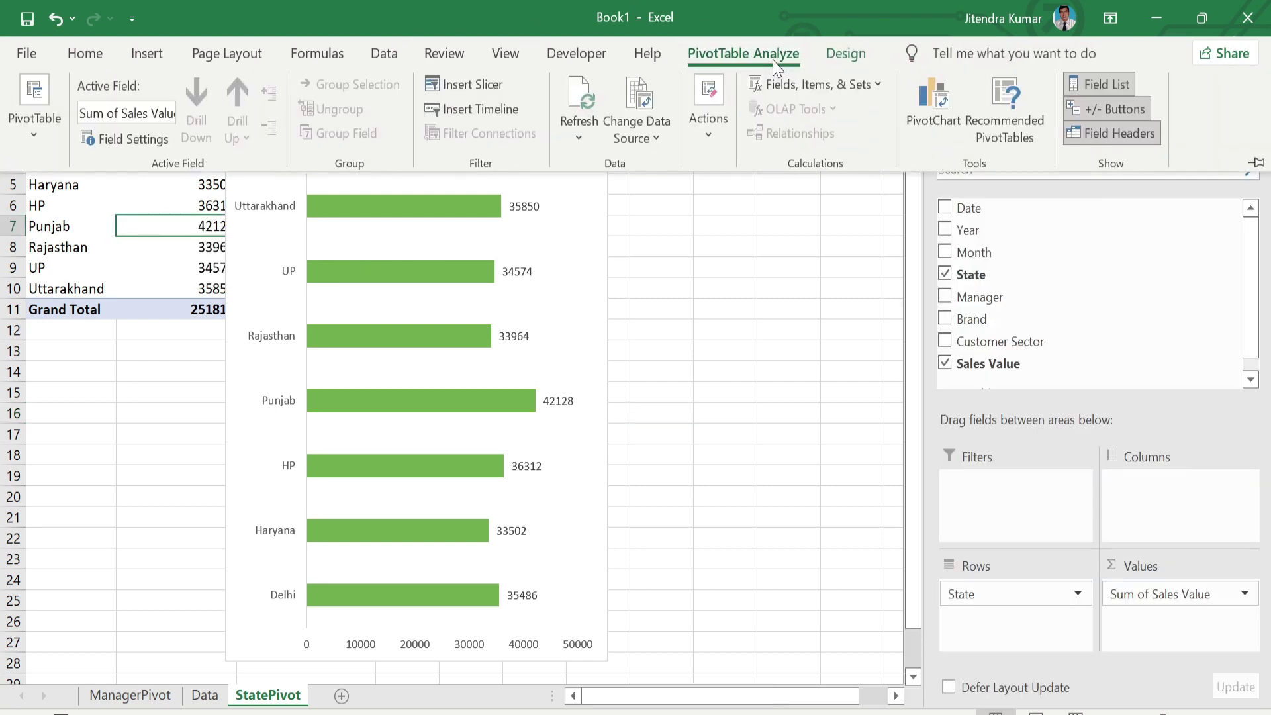
# Step: Rename the pivot table from ManagerPivot to StatePivot
pyautogui.click(33, 135)
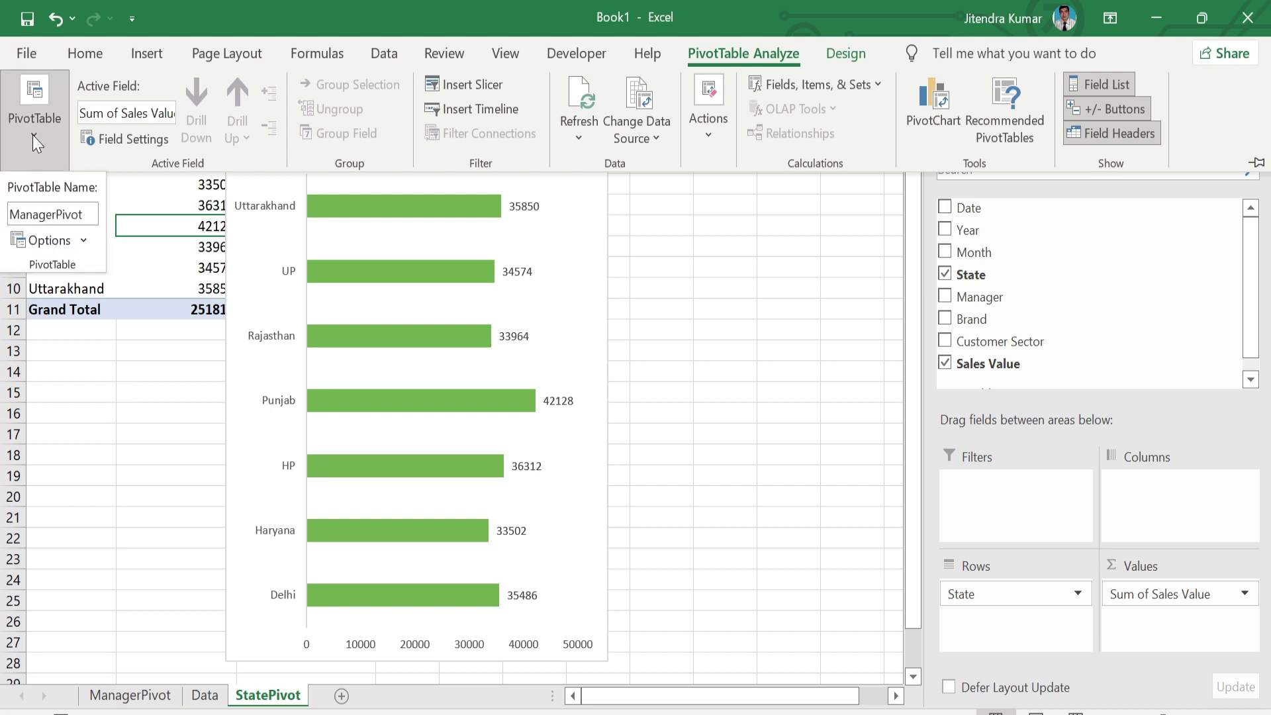
pyautogui.click(53, 214)
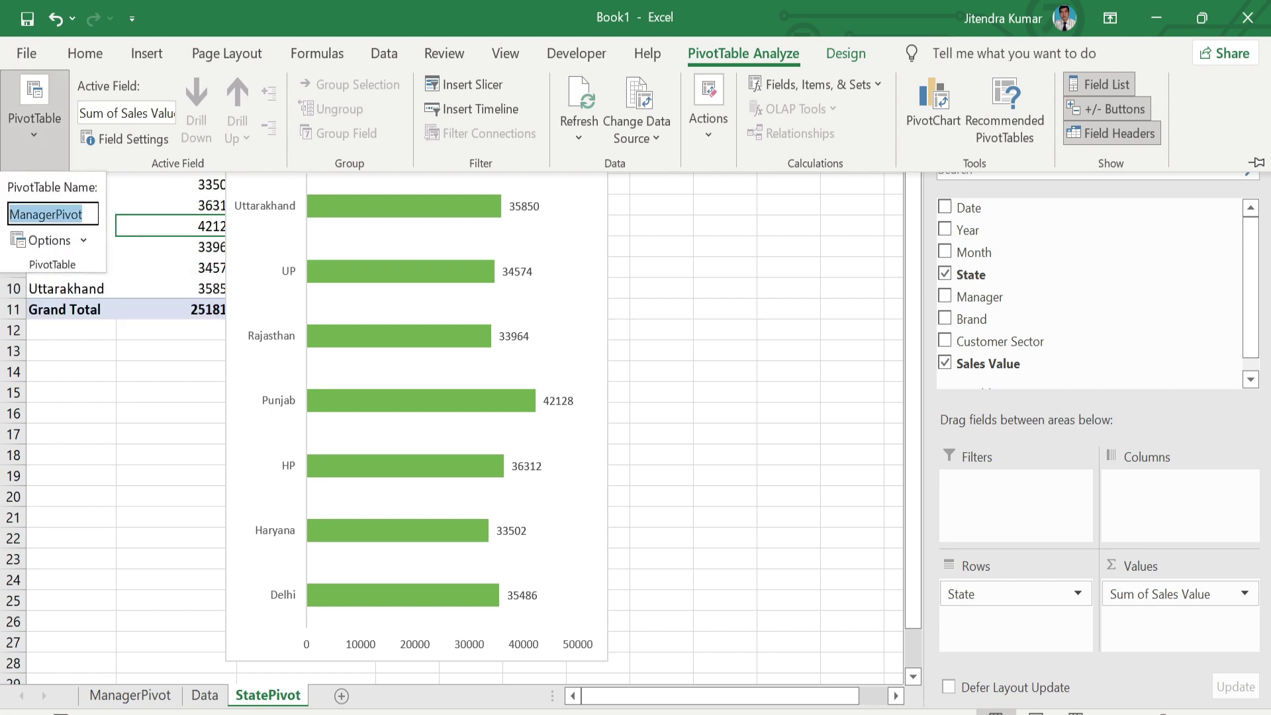
pyautogui.write('Stat')
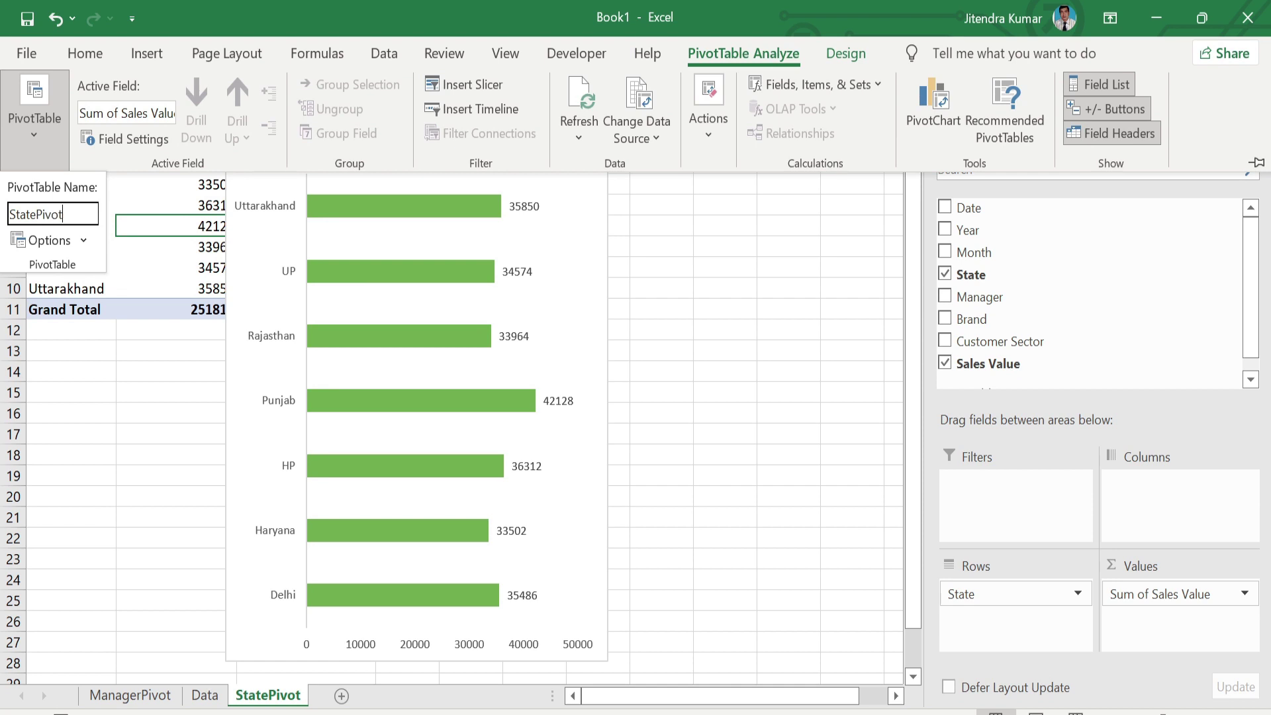
pyautogui.click(141, 397)
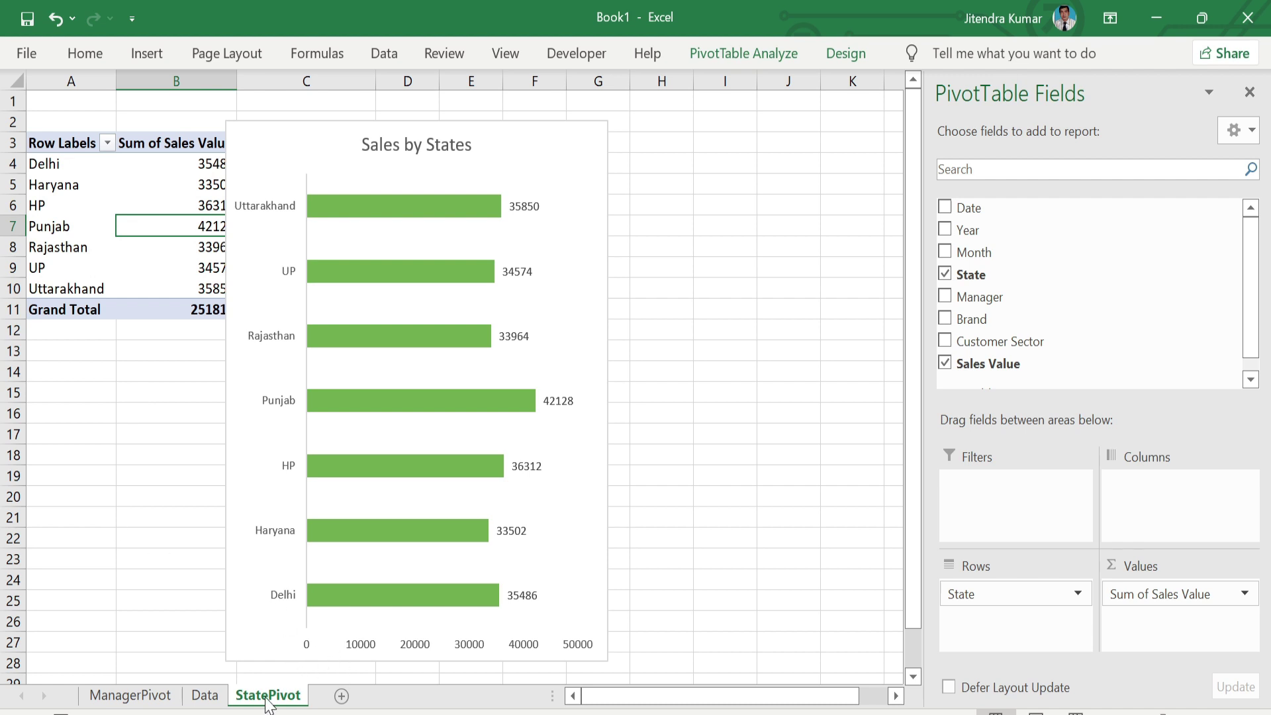
# Step: Duplicate the StatePivot sheet and delete the copied states chart
pyautogui.moveTo(266, 703); pyautogui.dragTo(231, 703)
pyautogui.moveTo(232, 704); pyautogui.dragTo(185, 701)
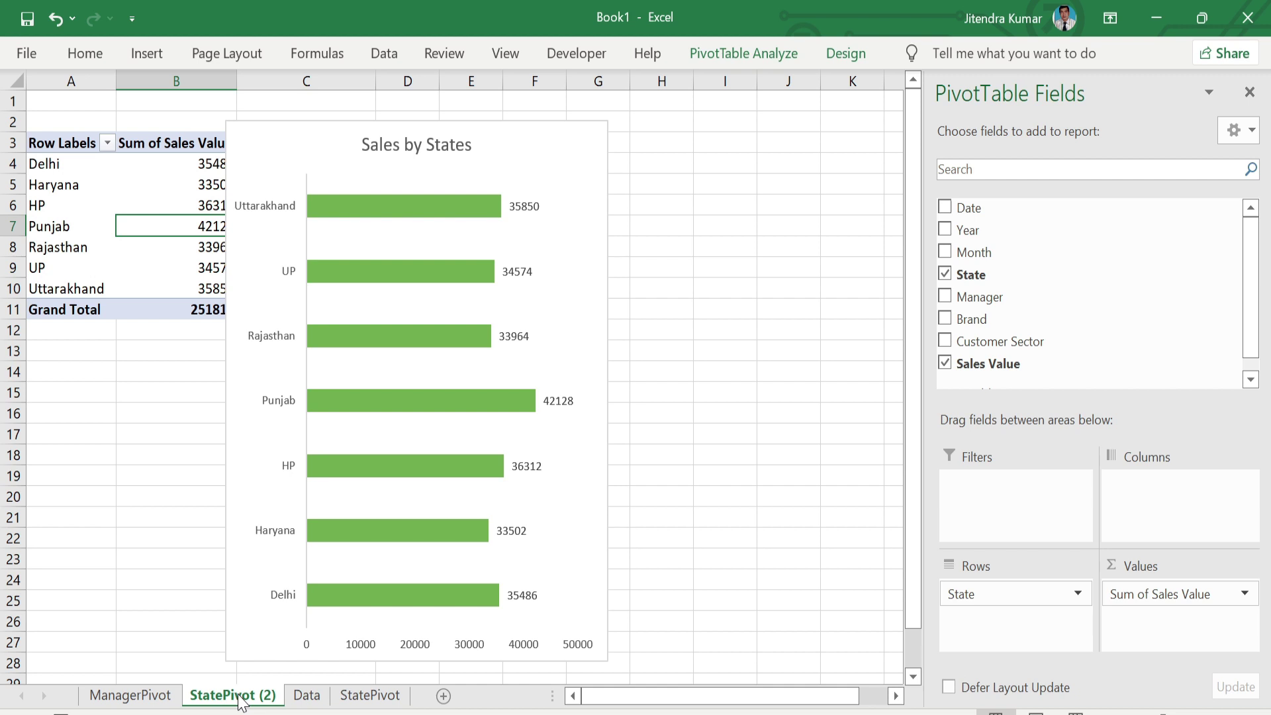
pyautogui.click(591, 236)
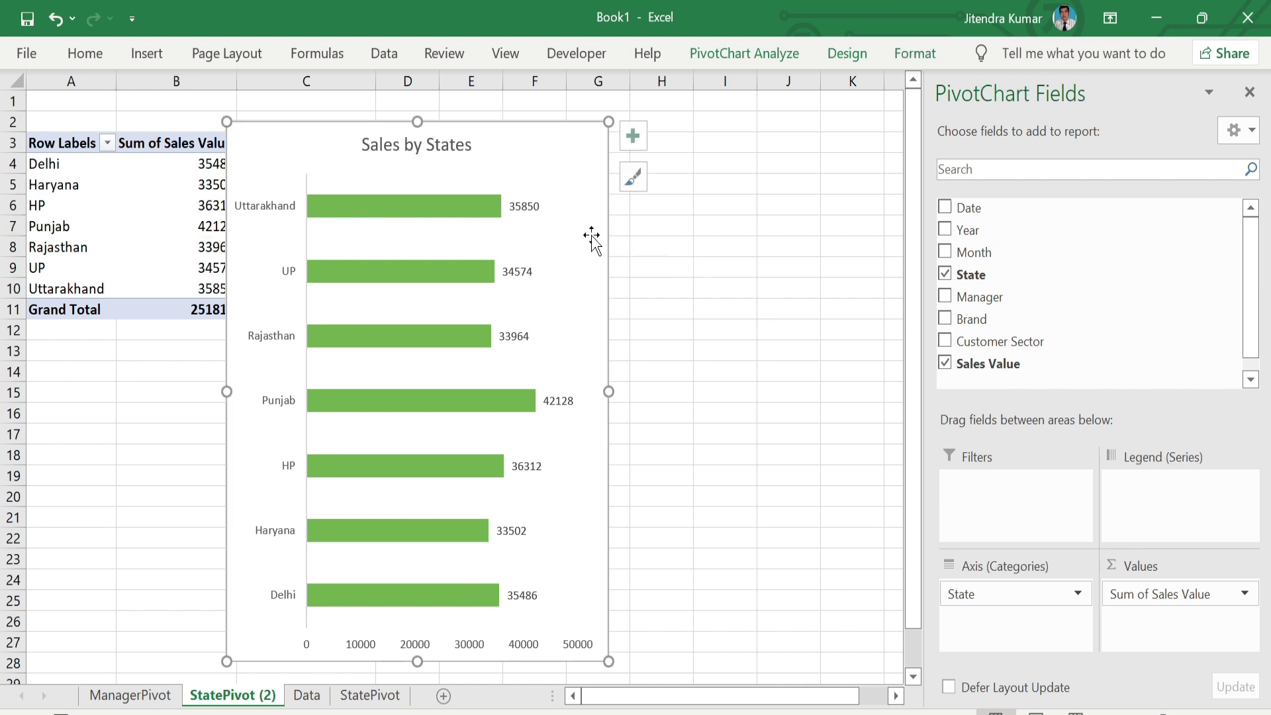
pyautogui.press('Delete')
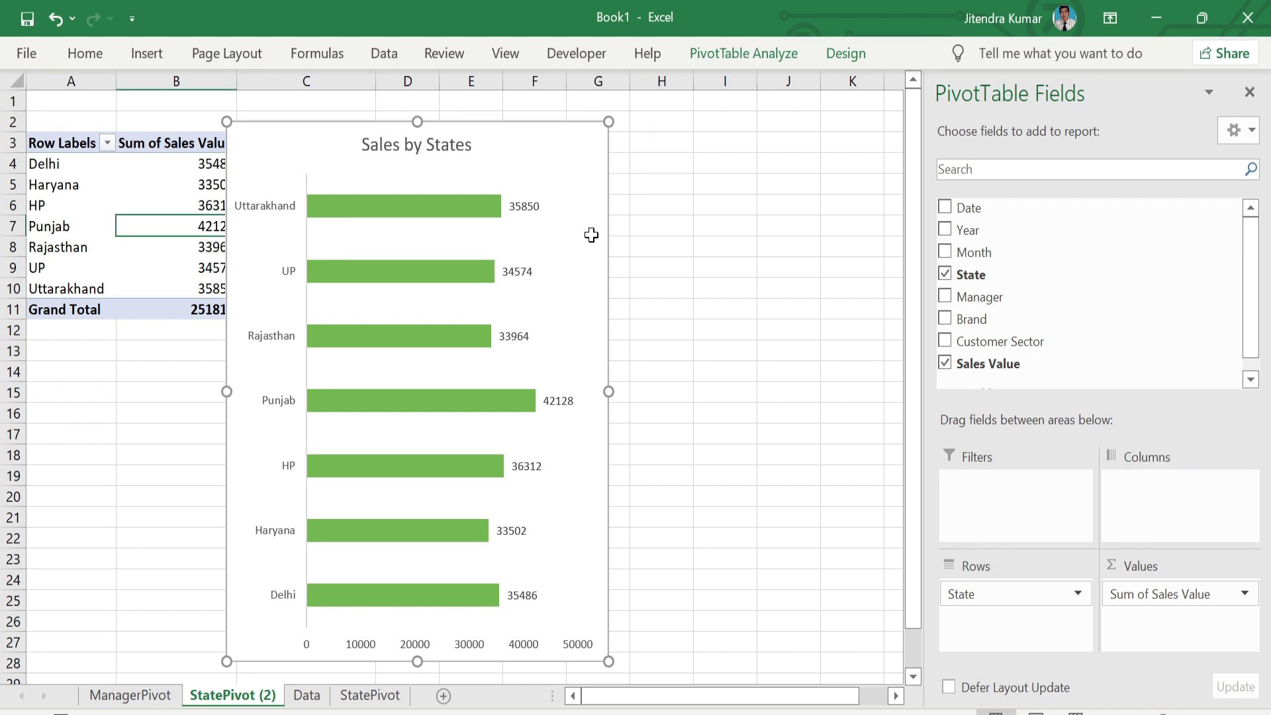
# Step: Replace State with Brand in the pivot table rows
pyautogui.click(1078, 595)
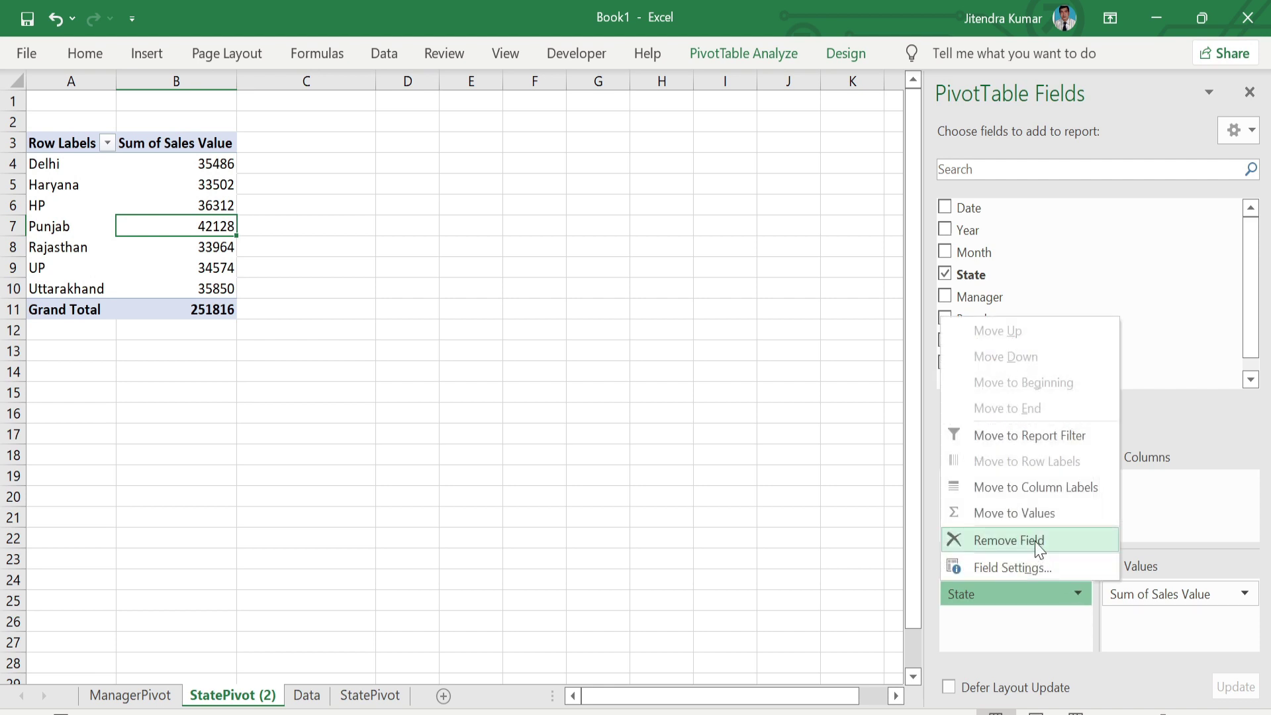
pyautogui.click(1038, 543)
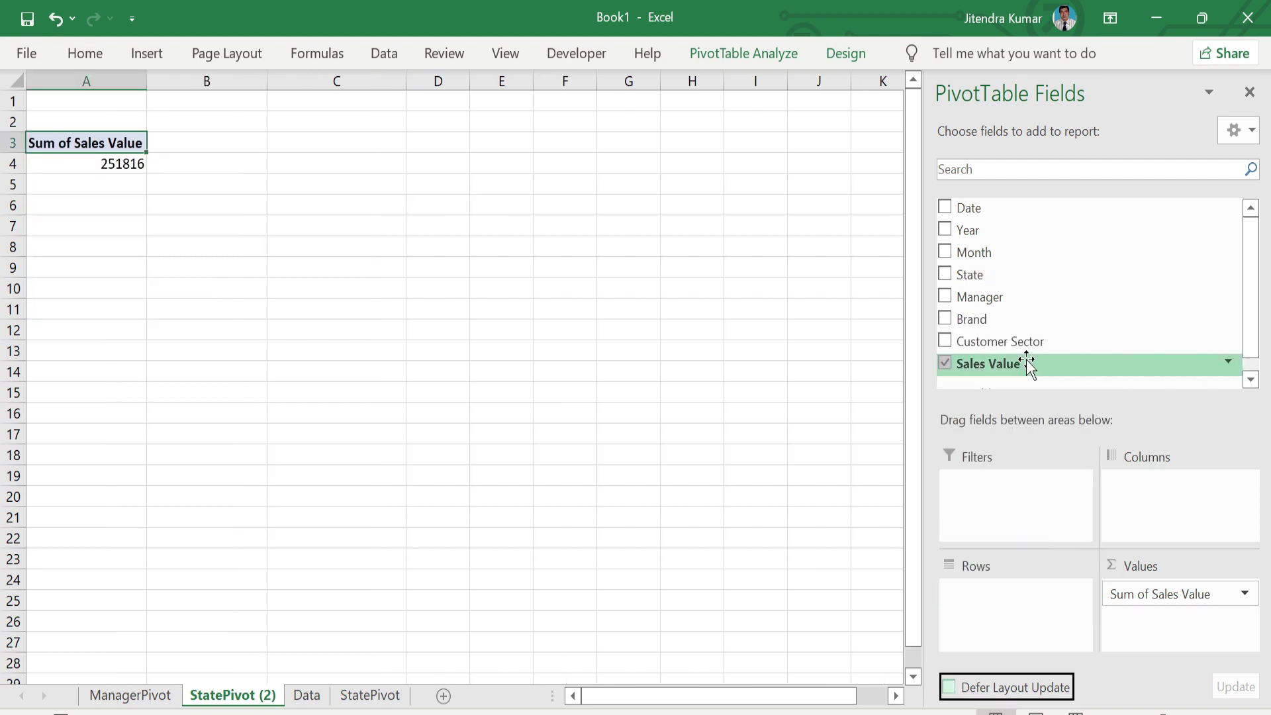
pyautogui.moveTo(995, 321); pyautogui.dragTo(979, 625)
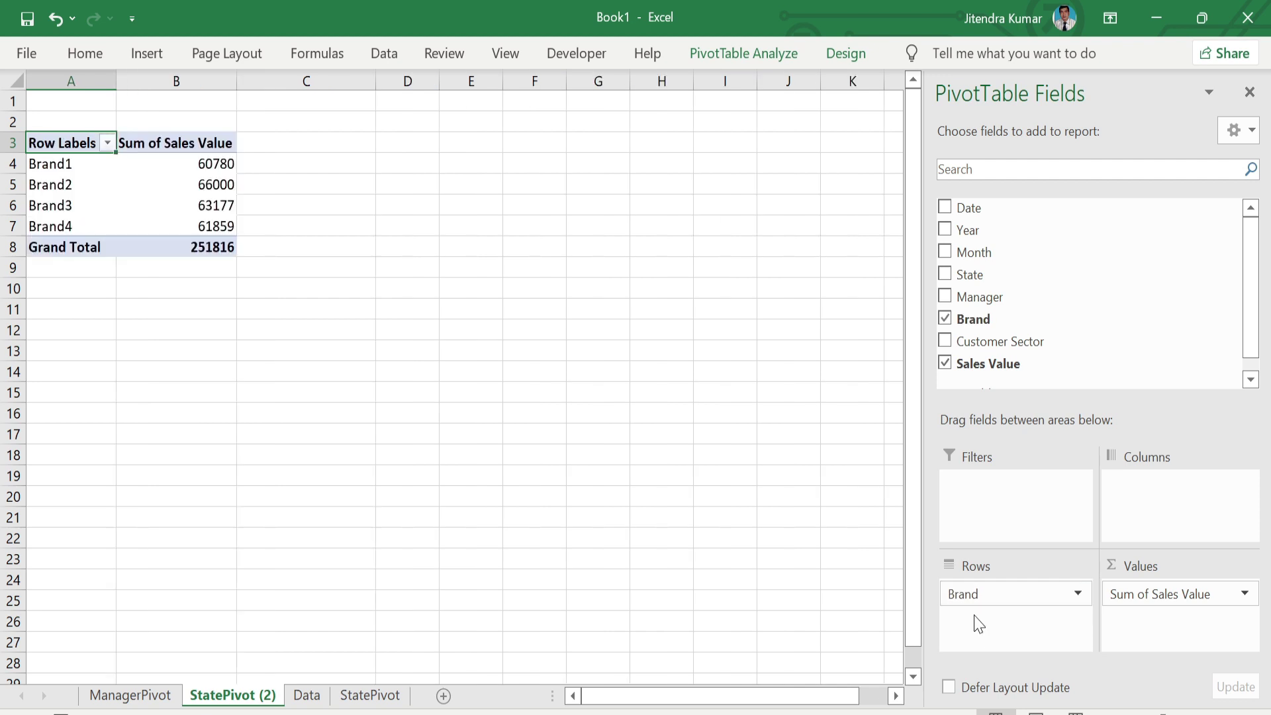
# Step: Insert a clustered bar PivotChart of brand sales with its field buttons hidden
pyautogui.click(725, 54)
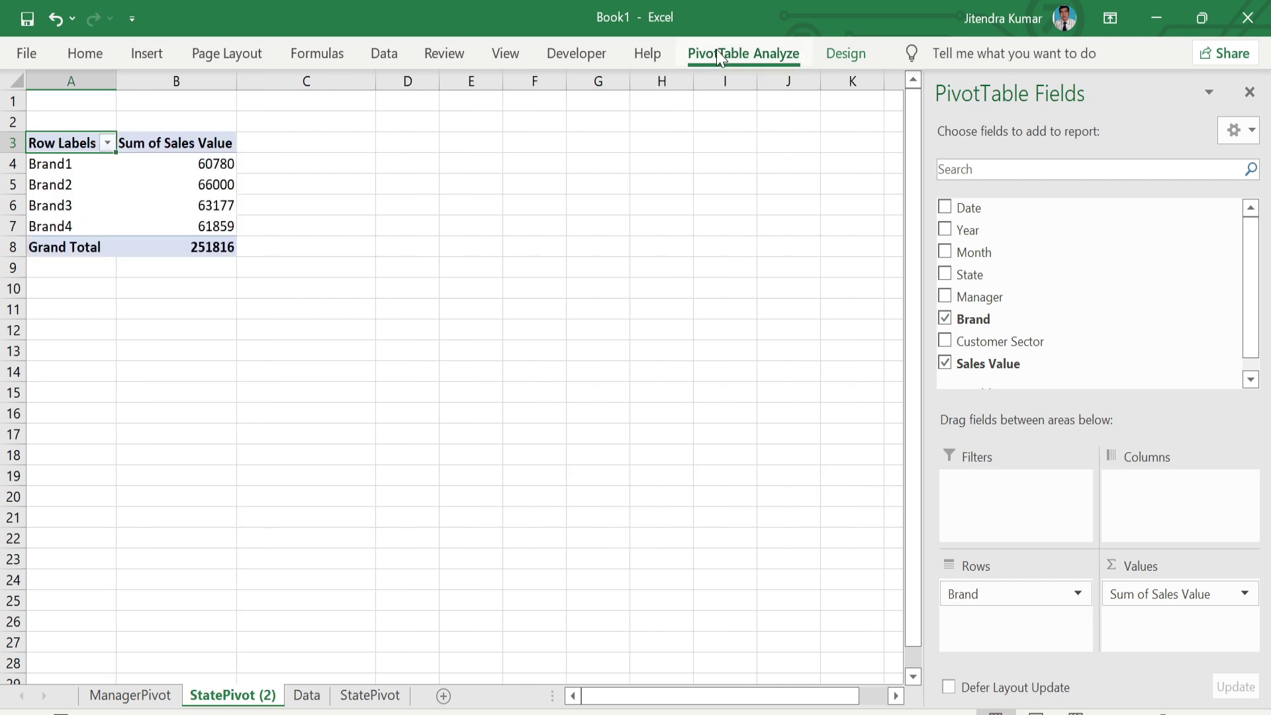
pyautogui.click(940, 101)
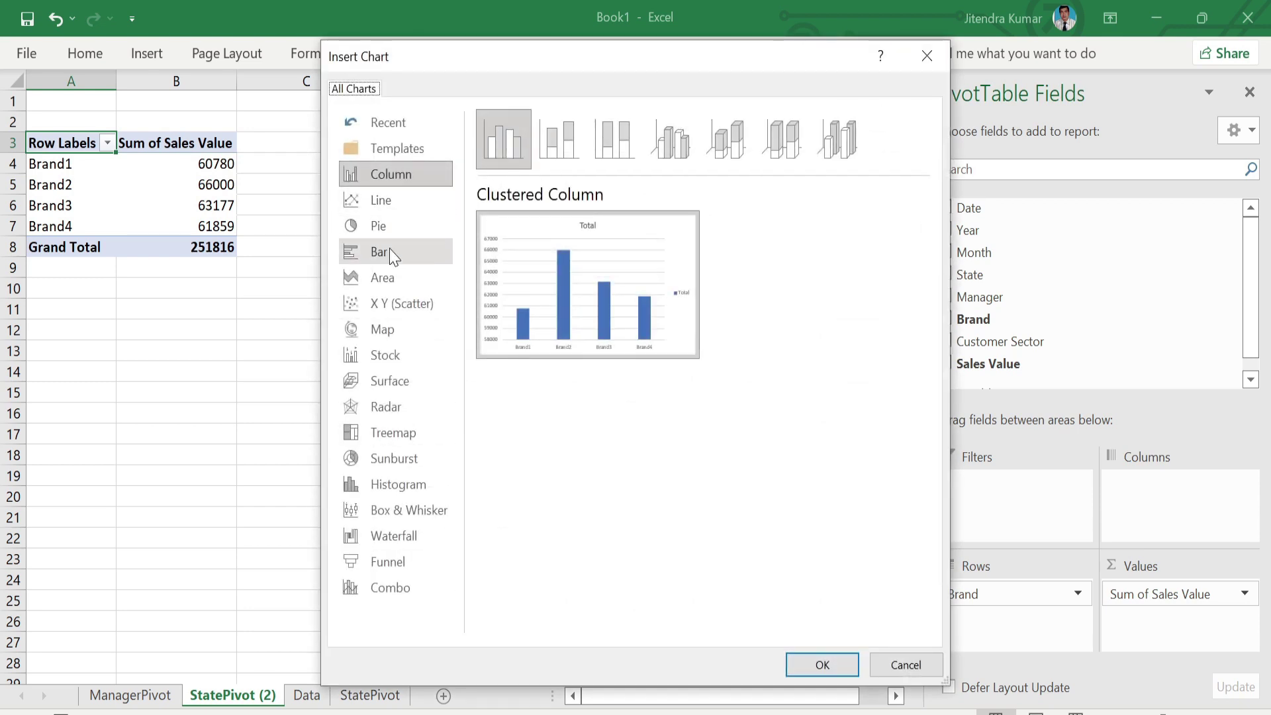
pyautogui.click(391, 253)
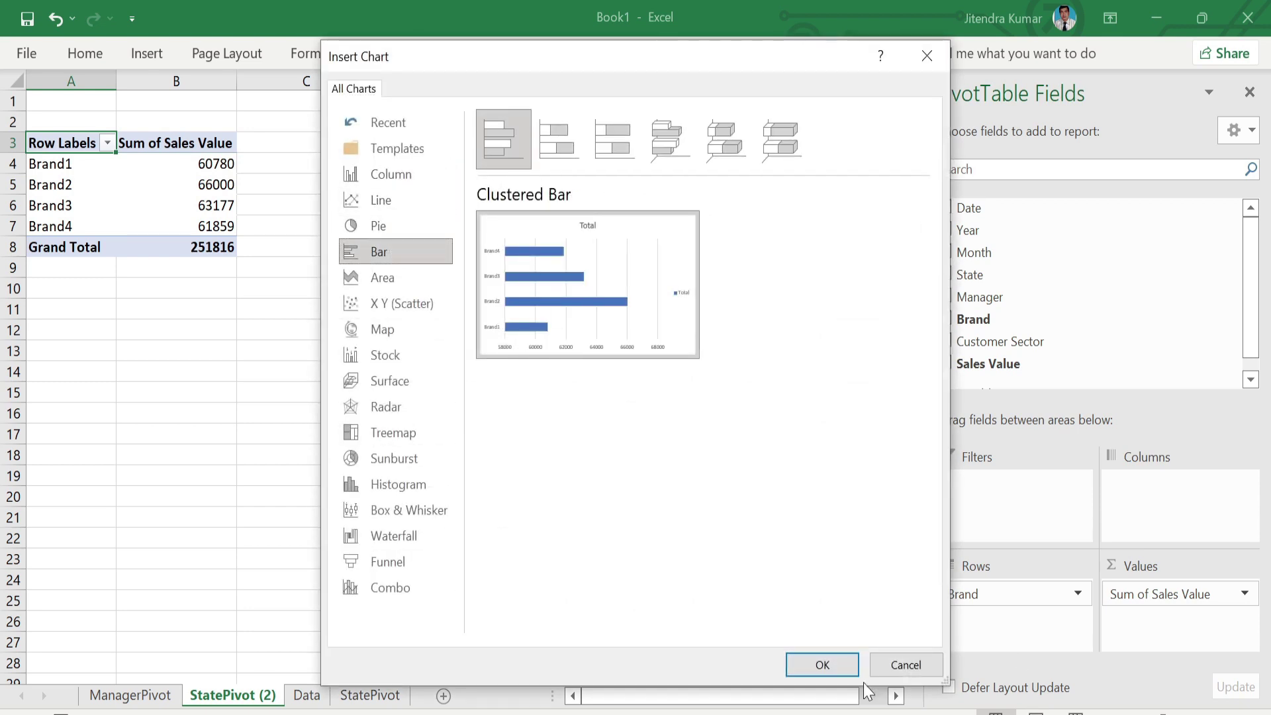
pyautogui.click(797, 668)
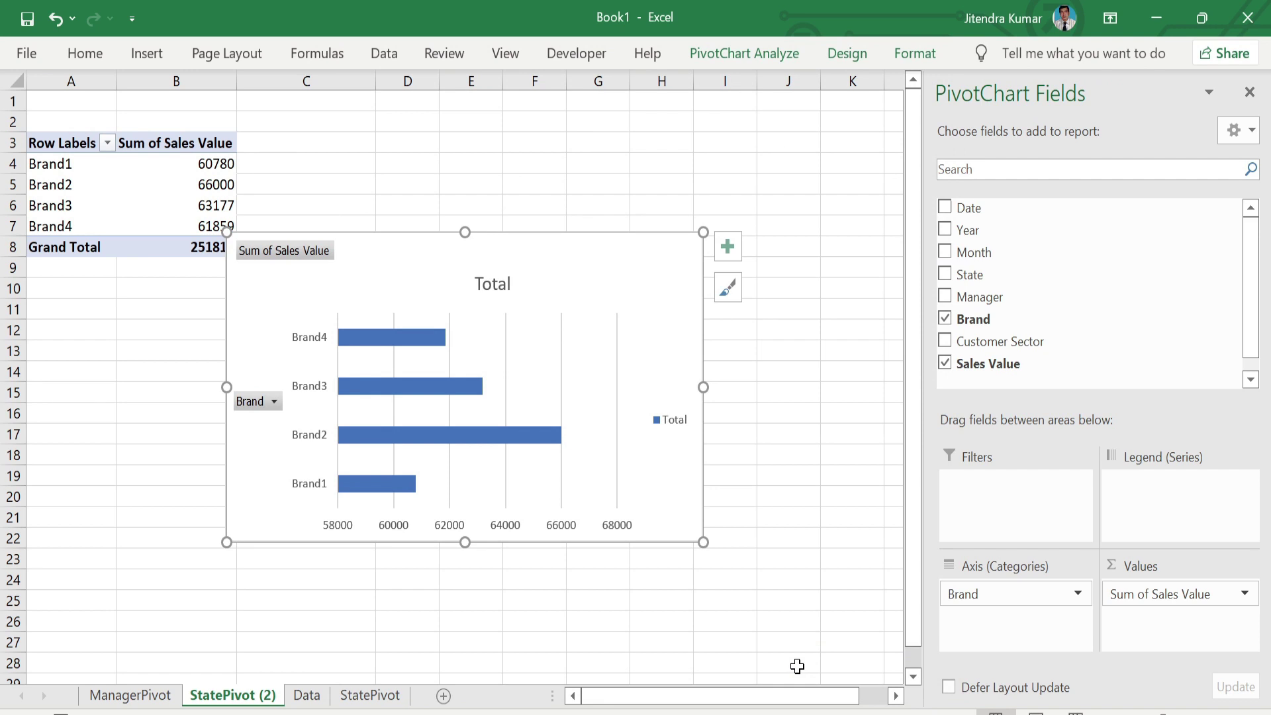
pyautogui.click(765, 57)
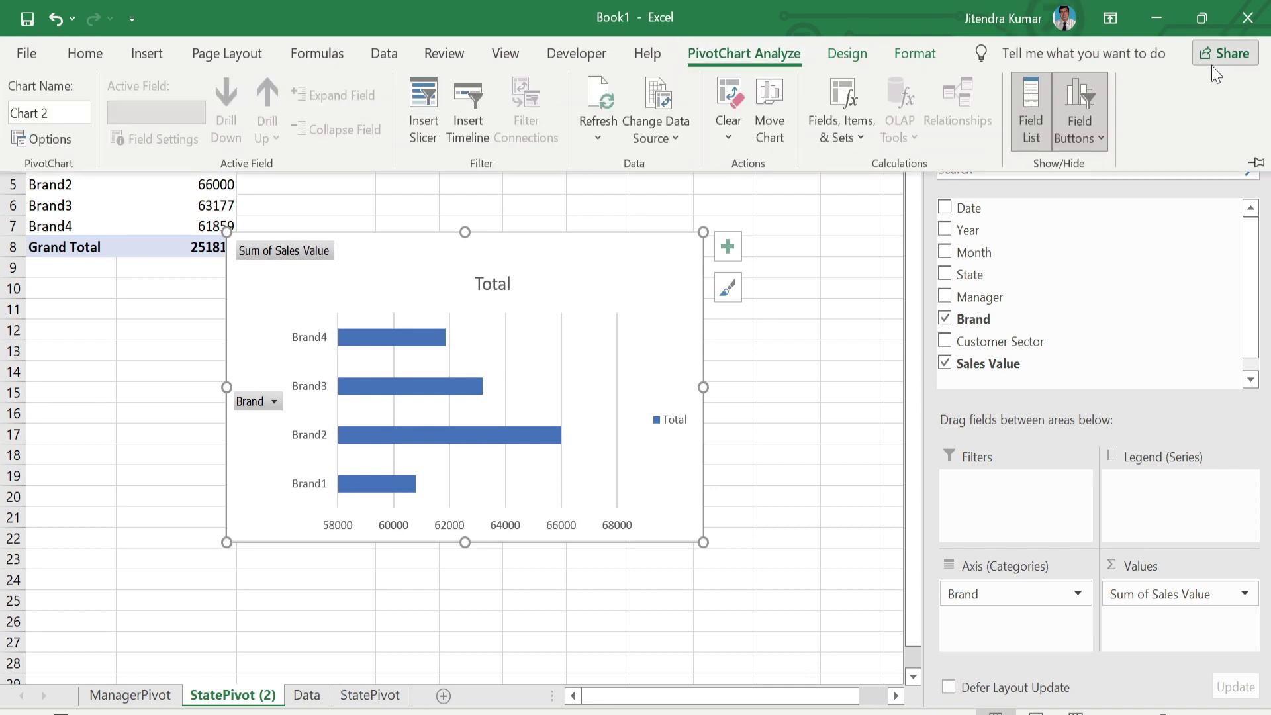
pyautogui.click(1079, 100)
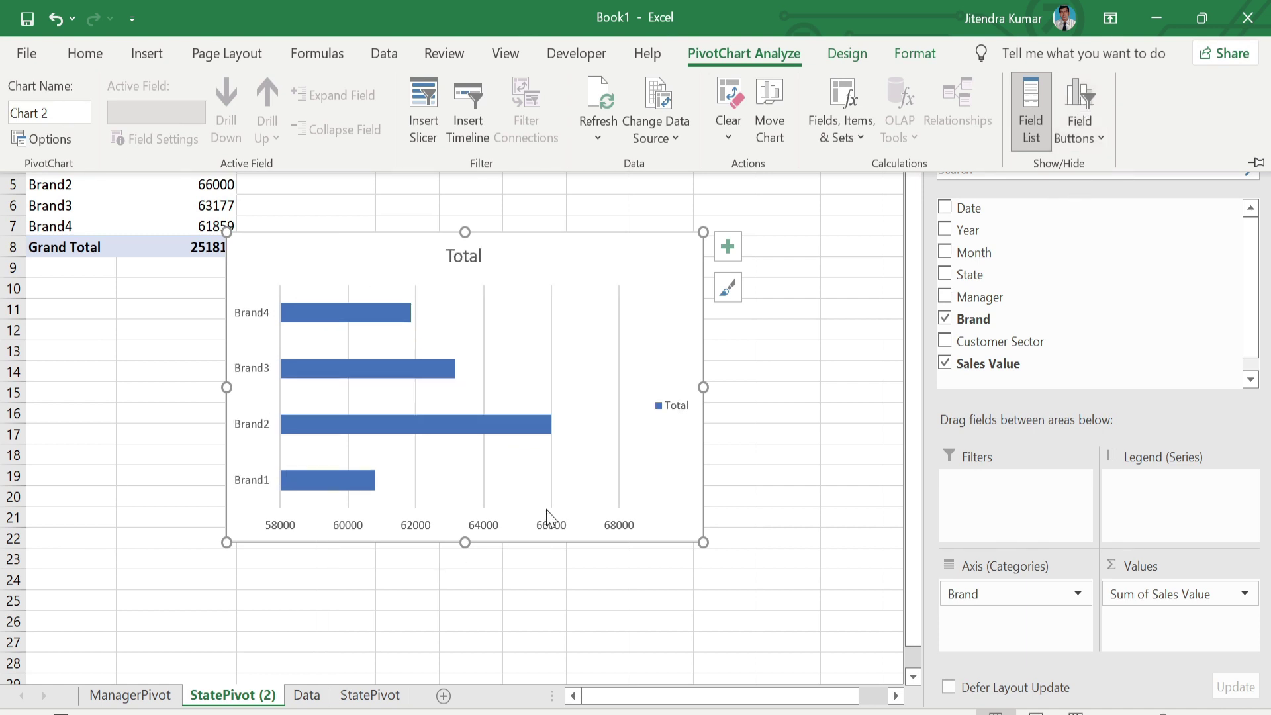
pyautogui.click(729, 248)
pyautogui.moveTo(806, 435)
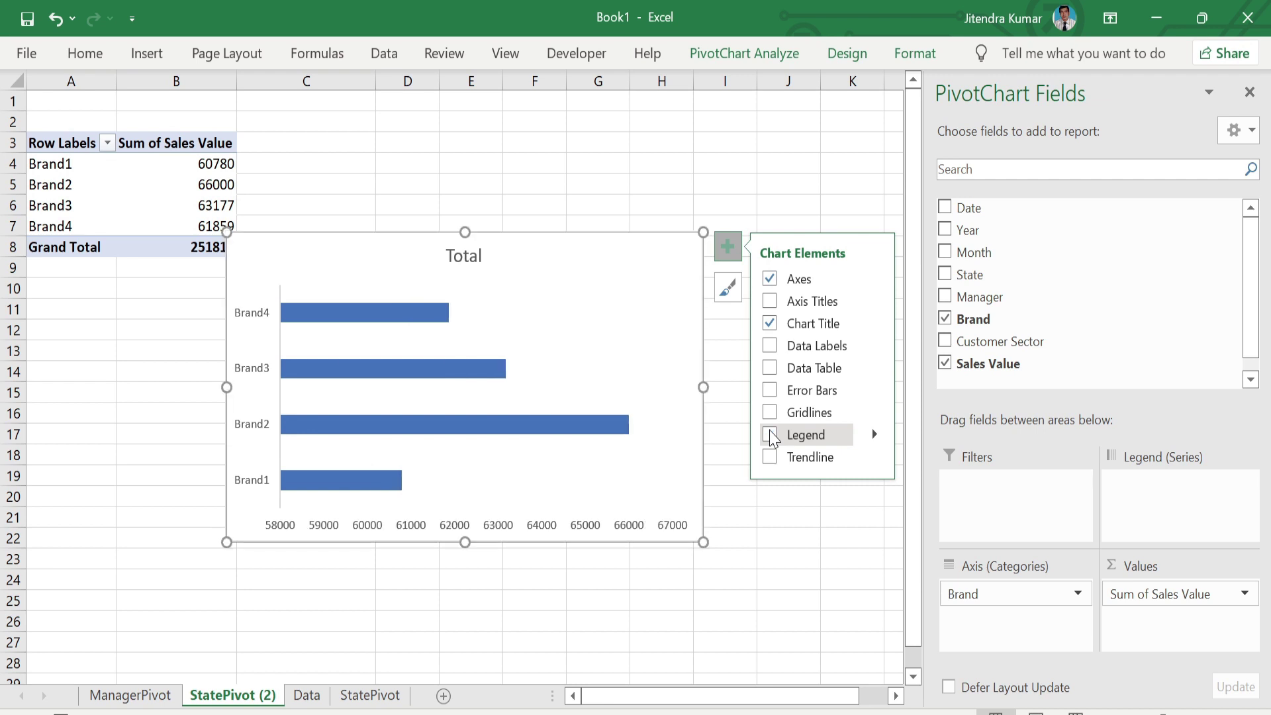
# Step: Change the chart title from Total to 'Sales by Brands'
pyautogui.click(472, 256)
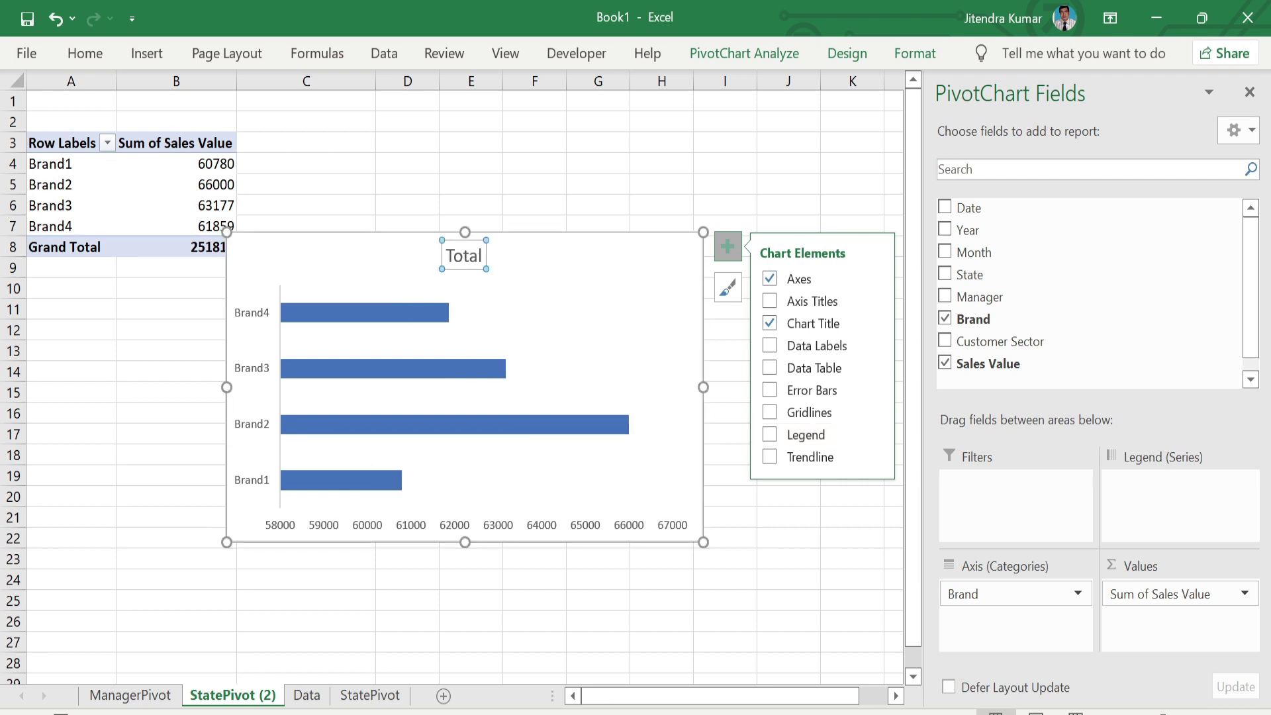
pyautogui.click(470, 255)
pyautogui.doubleClick(471, 256)
pyautogui.write('Sales by Brands')
pyautogui.click(477, 325)
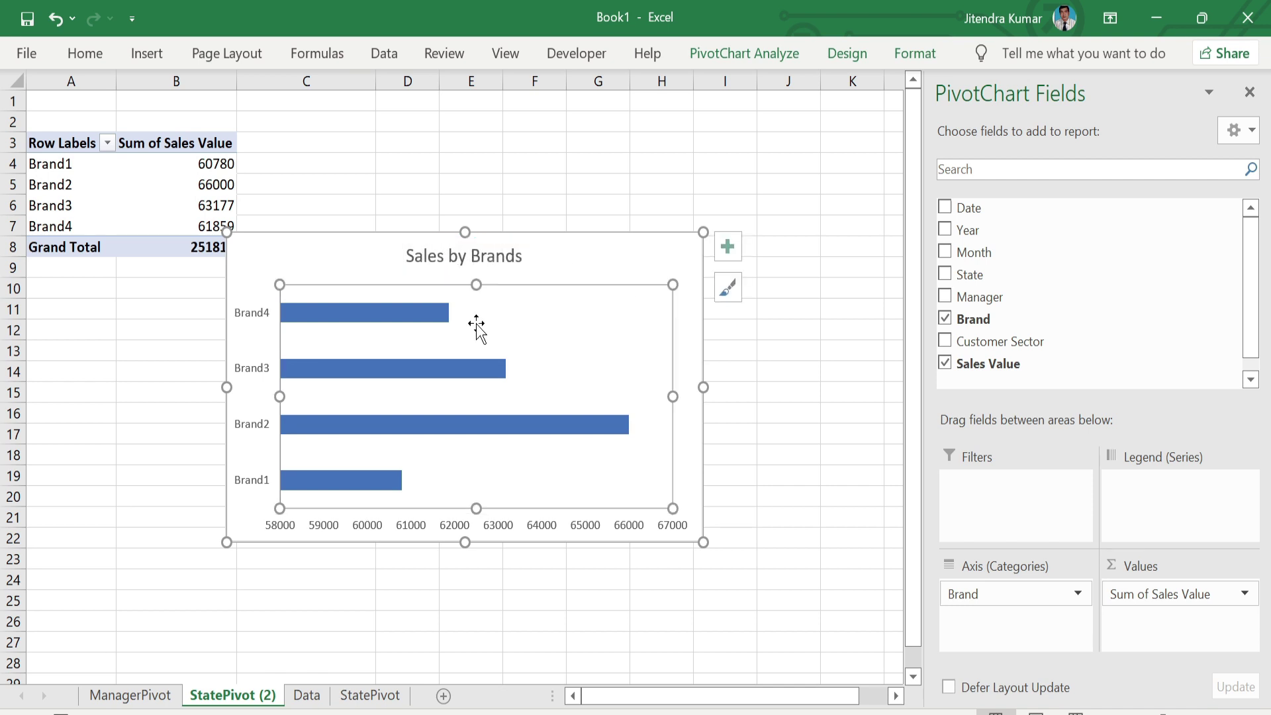
# Step: Add value labels to the brand bars
pyautogui.click(427, 324)
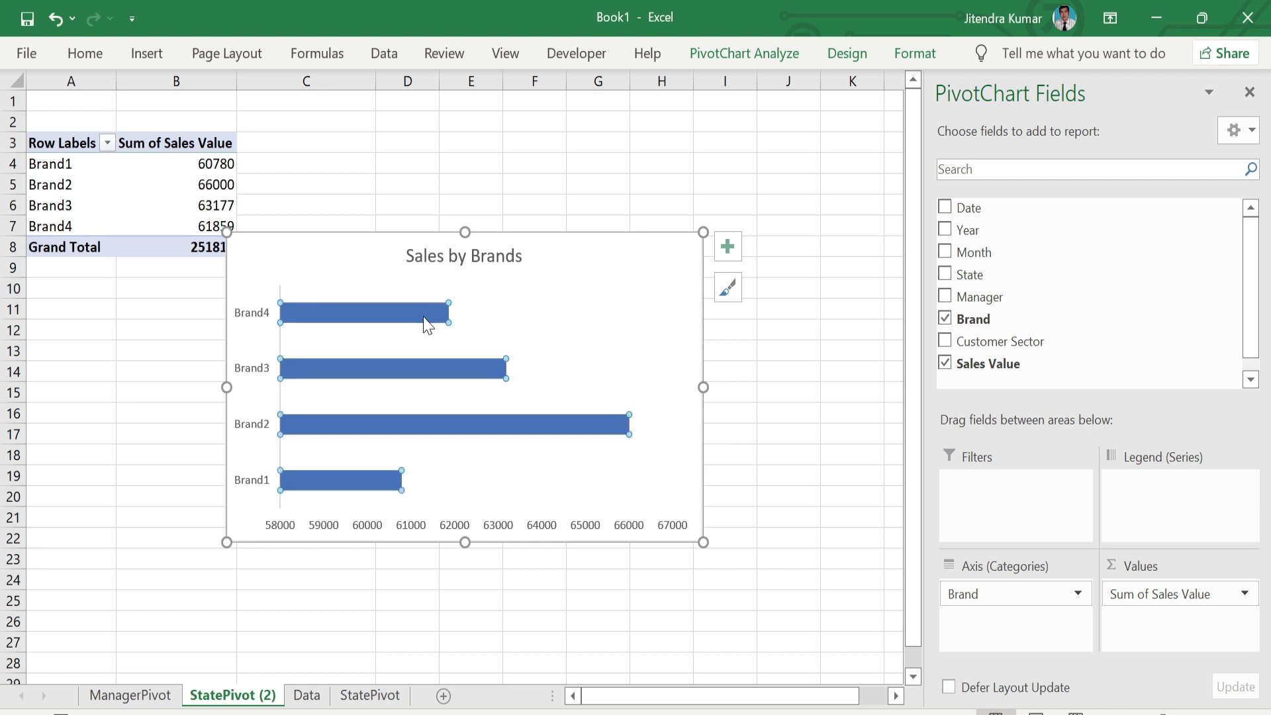
pyautogui.rightClick(425, 316)
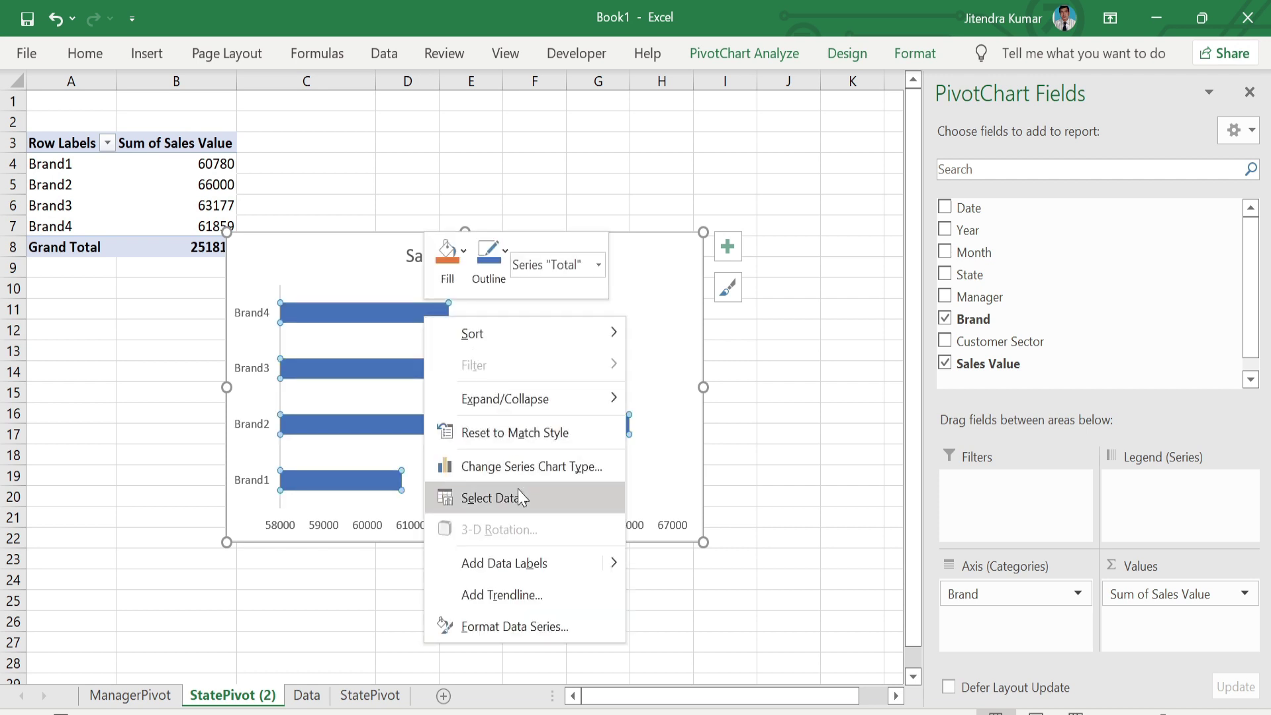
pyautogui.click(526, 564)
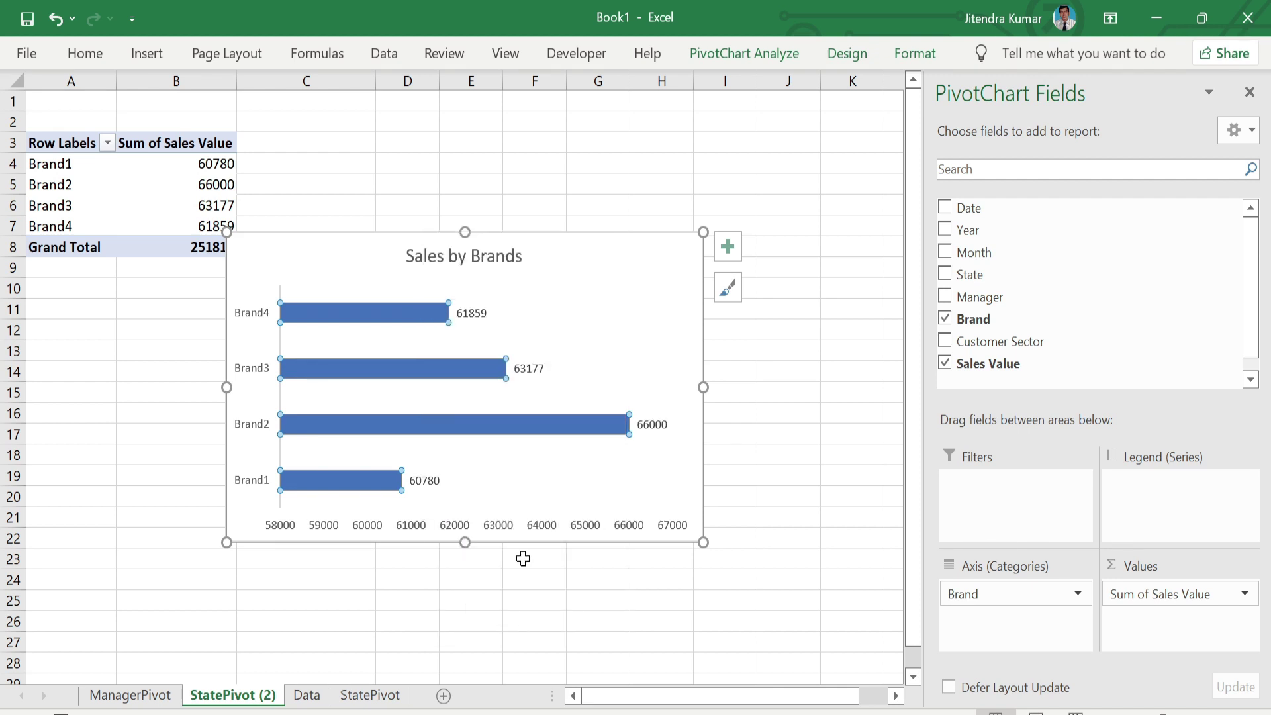
# Step: Make the brands chart narrower and taller by dragging its handles
pyautogui.click(646, 398)
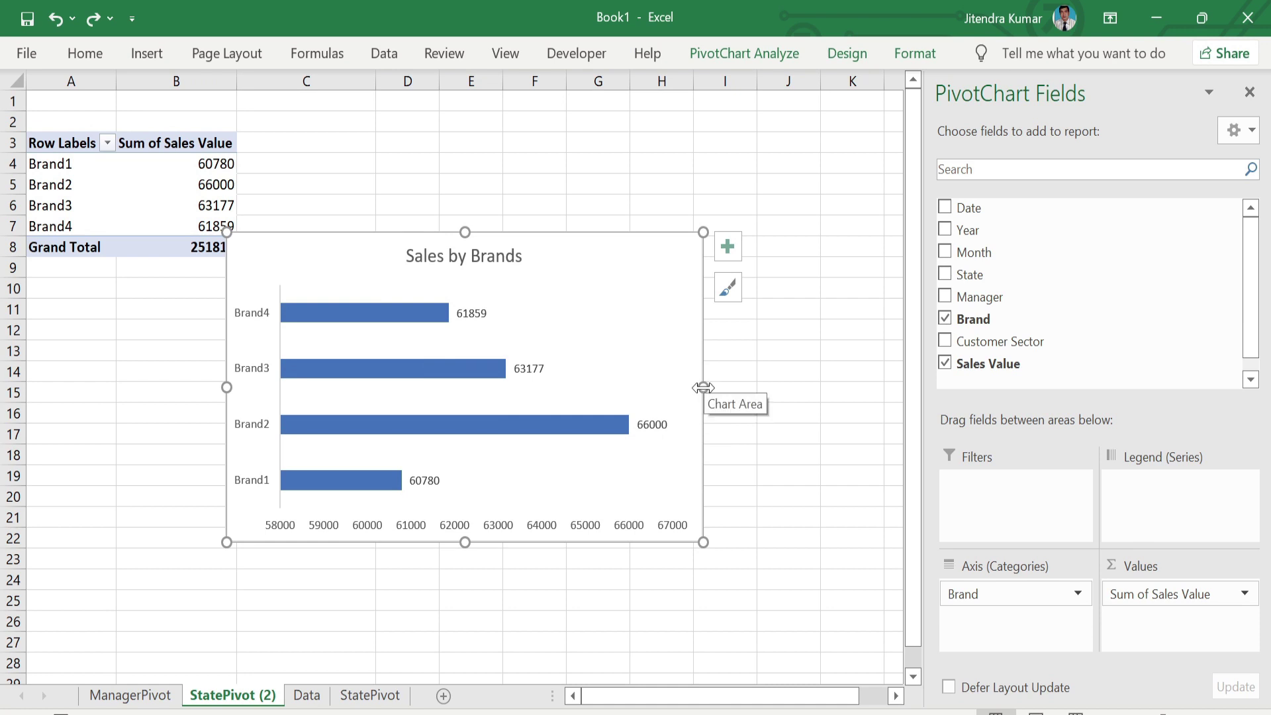
pyautogui.moveTo(703, 388); pyautogui.dragTo(599, 392)
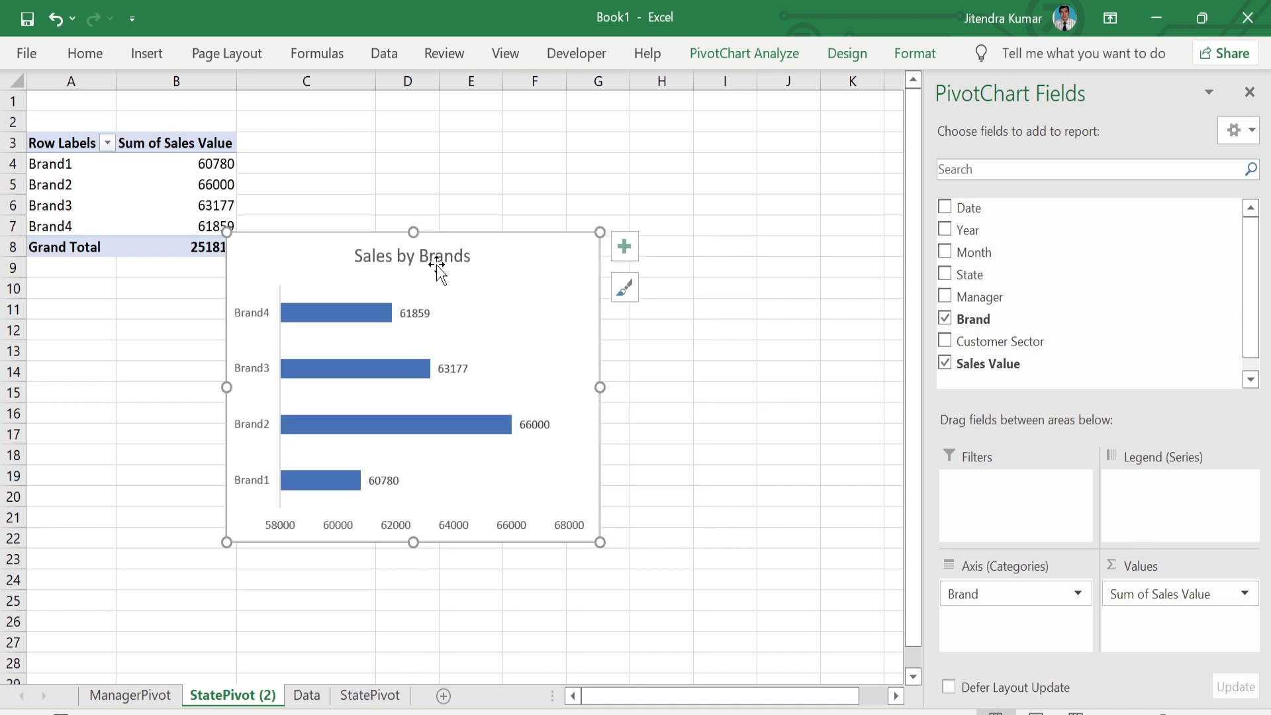
pyautogui.moveTo(413, 232); pyautogui.dragTo(415, 197)
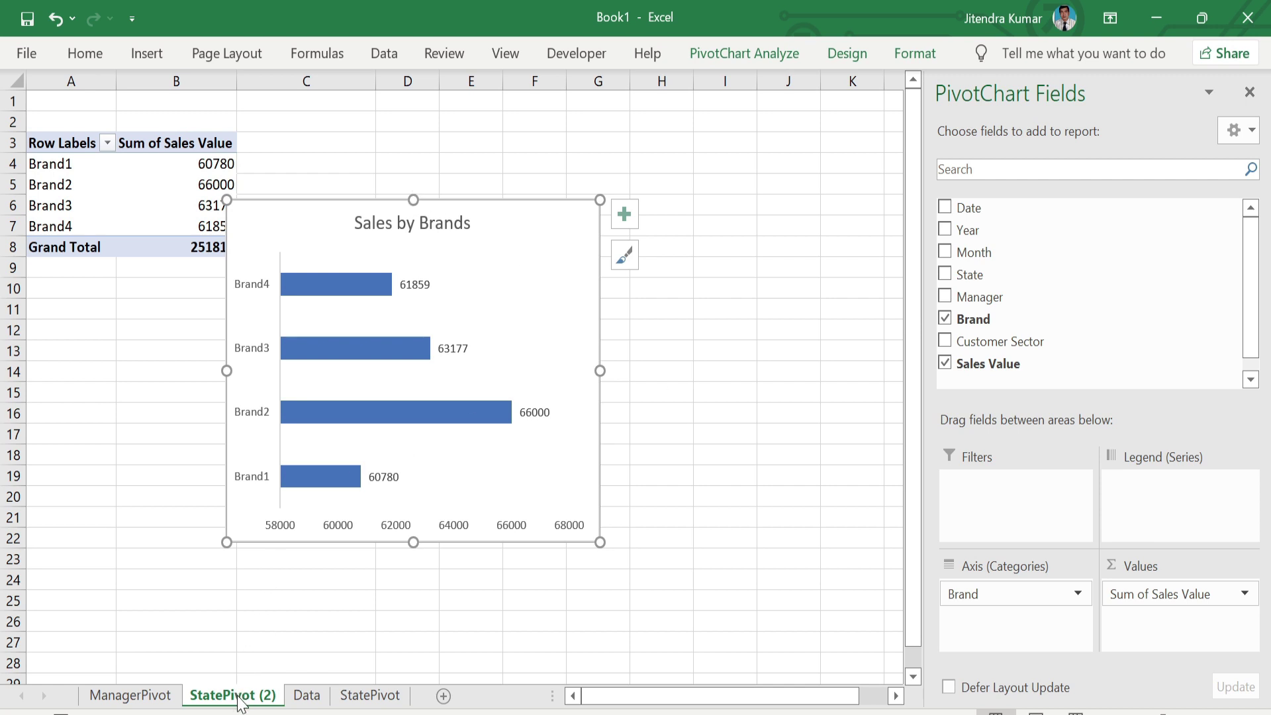
pyautogui.rightClick(238, 703)
# Step: Rename the StatePivot (2) sheet to BrandPivot
pyautogui.click(315, 449)
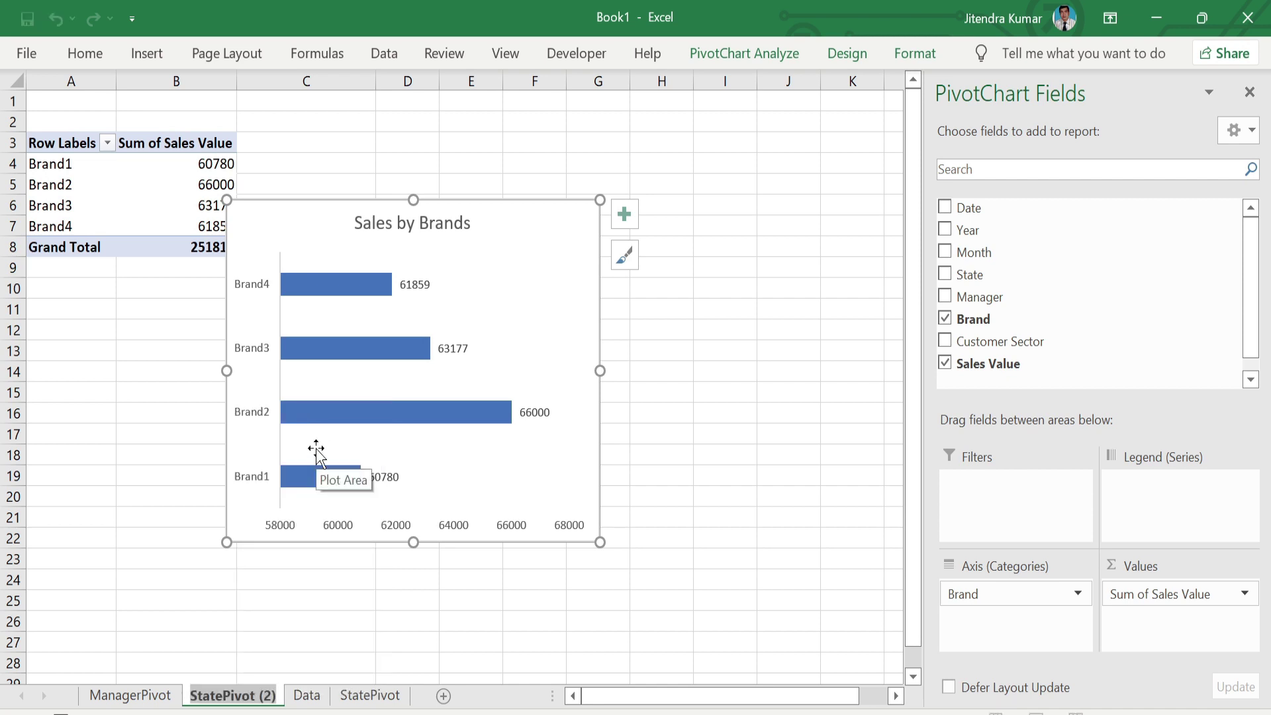
pyautogui.write('BrandPivot')
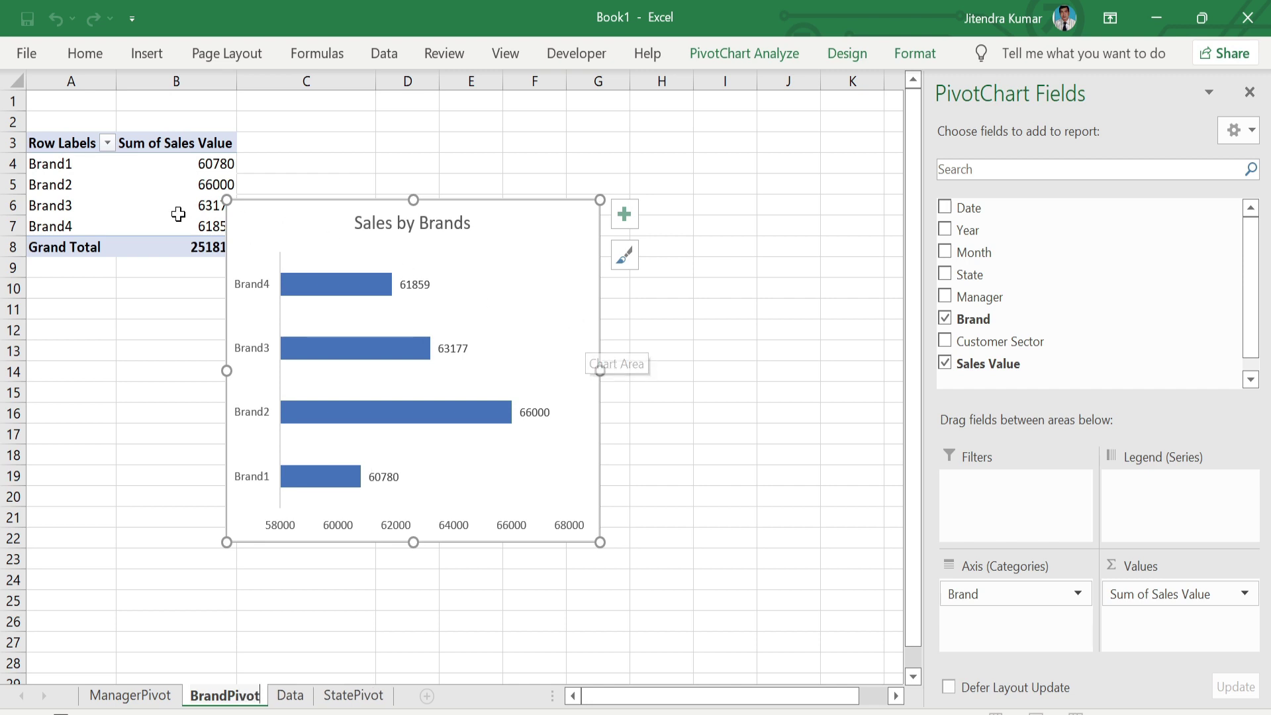
pyautogui.click(178, 213)
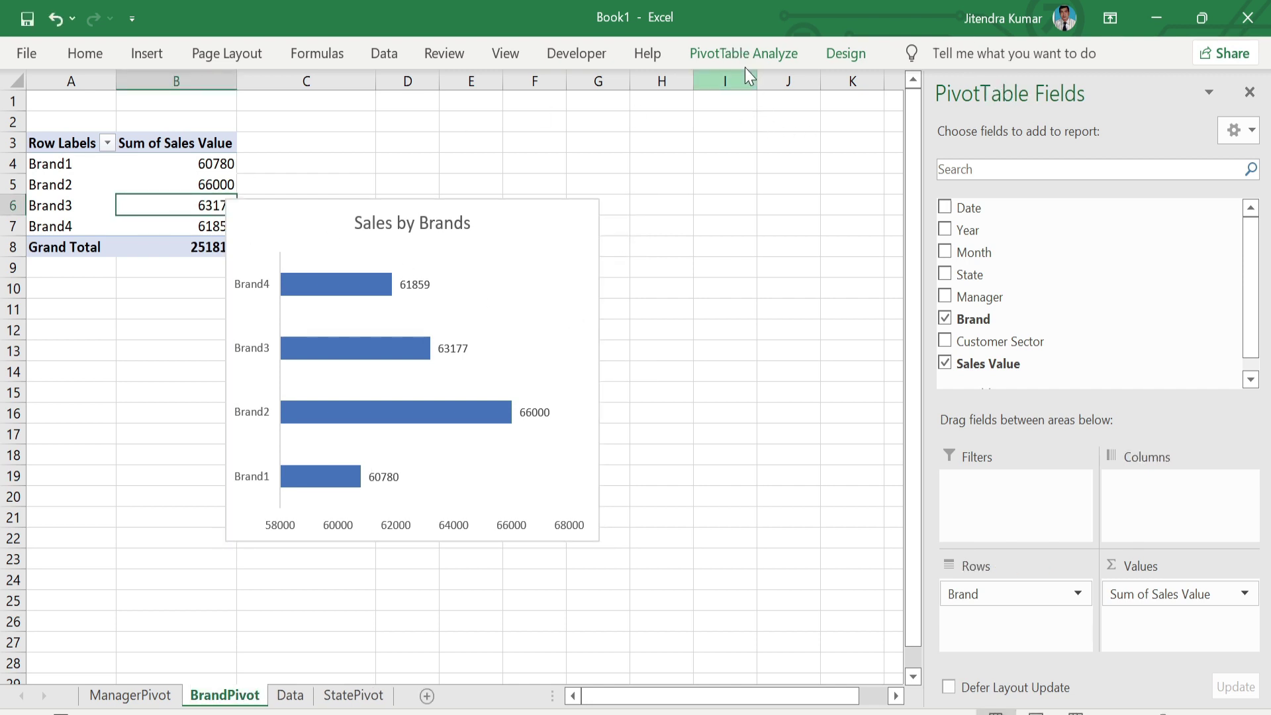
# Step: Rename the pivot table from StatePivot to BrandPivot
pyautogui.click(740, 58)
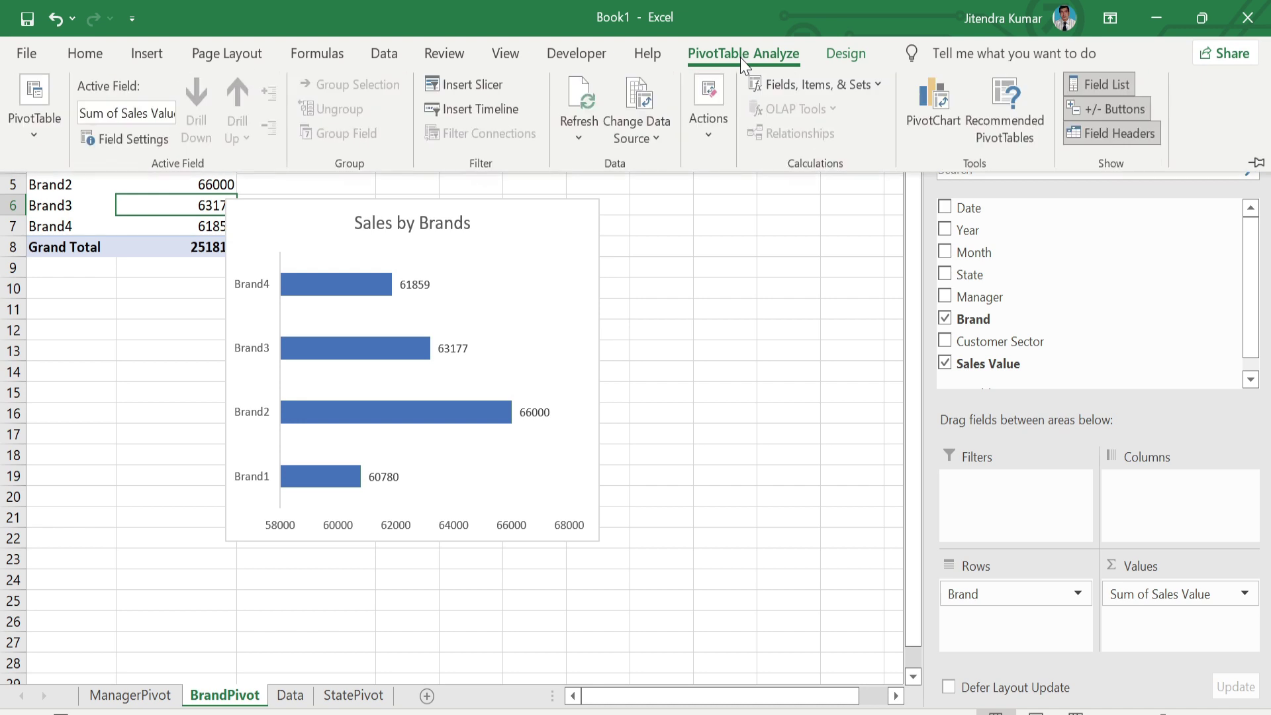
pyautogui.click(29, 137)
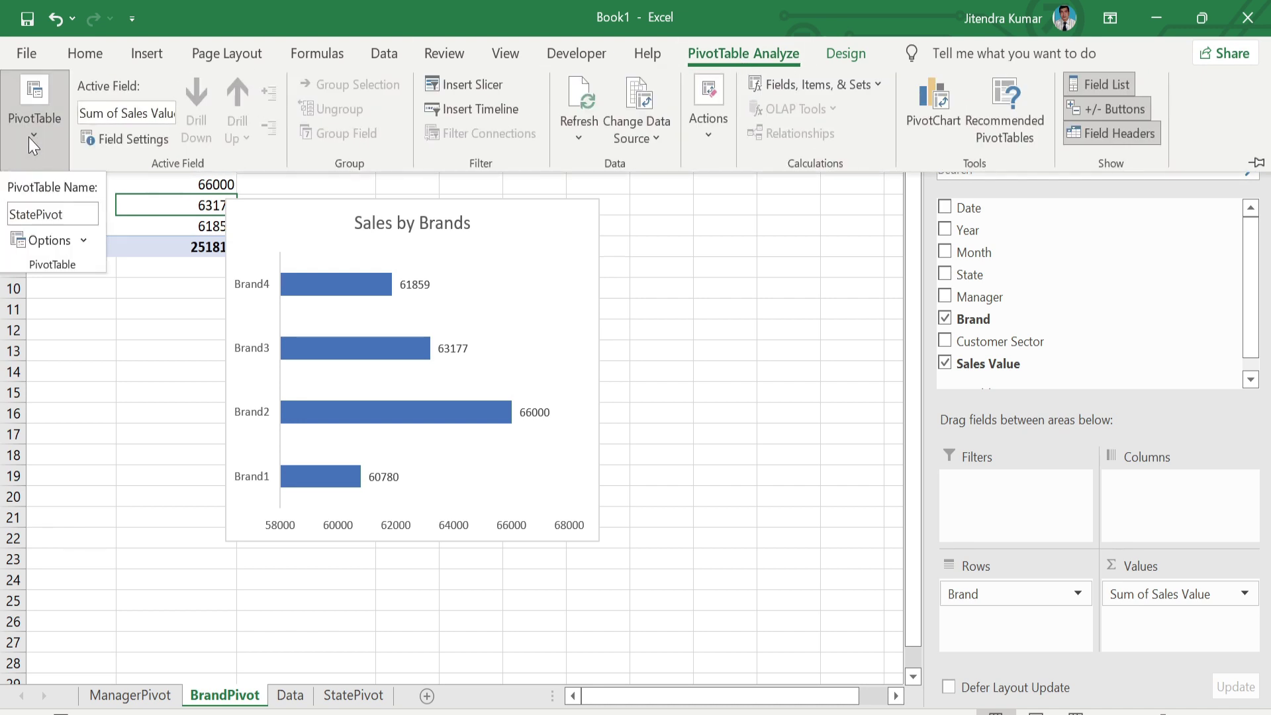
pyautogui.click(86, 214)
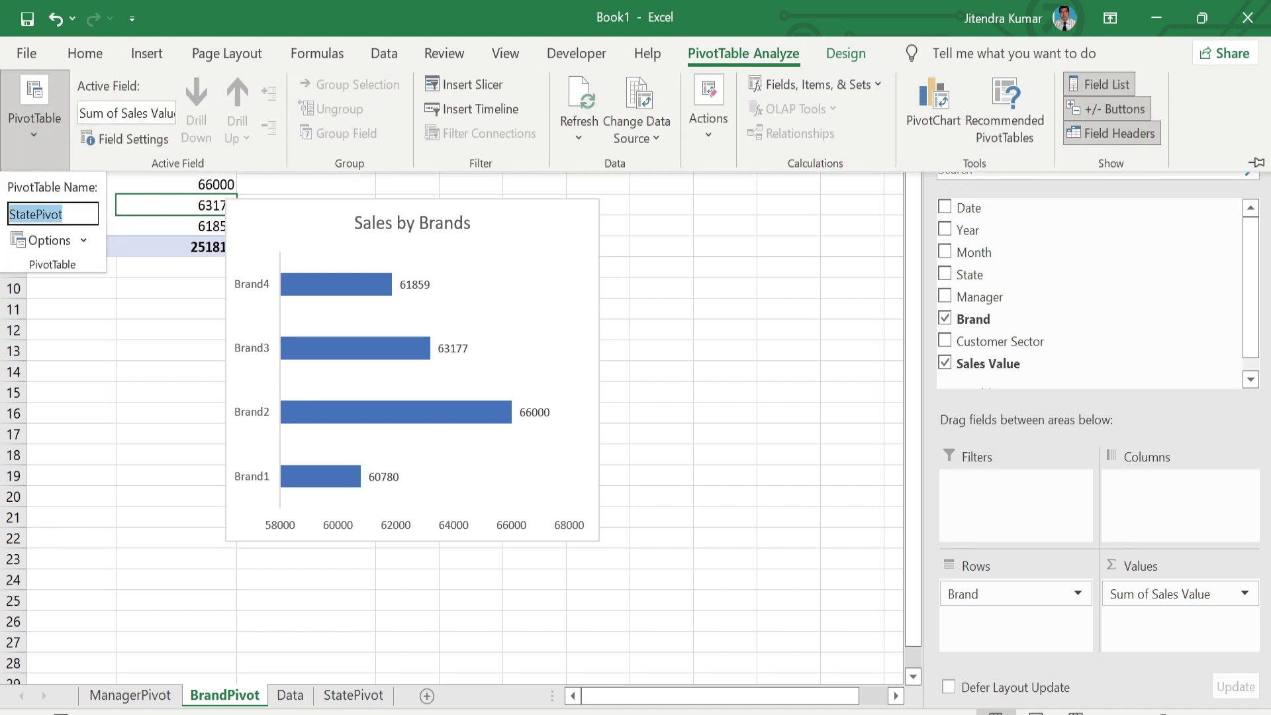
pyautogui.write('Brand')
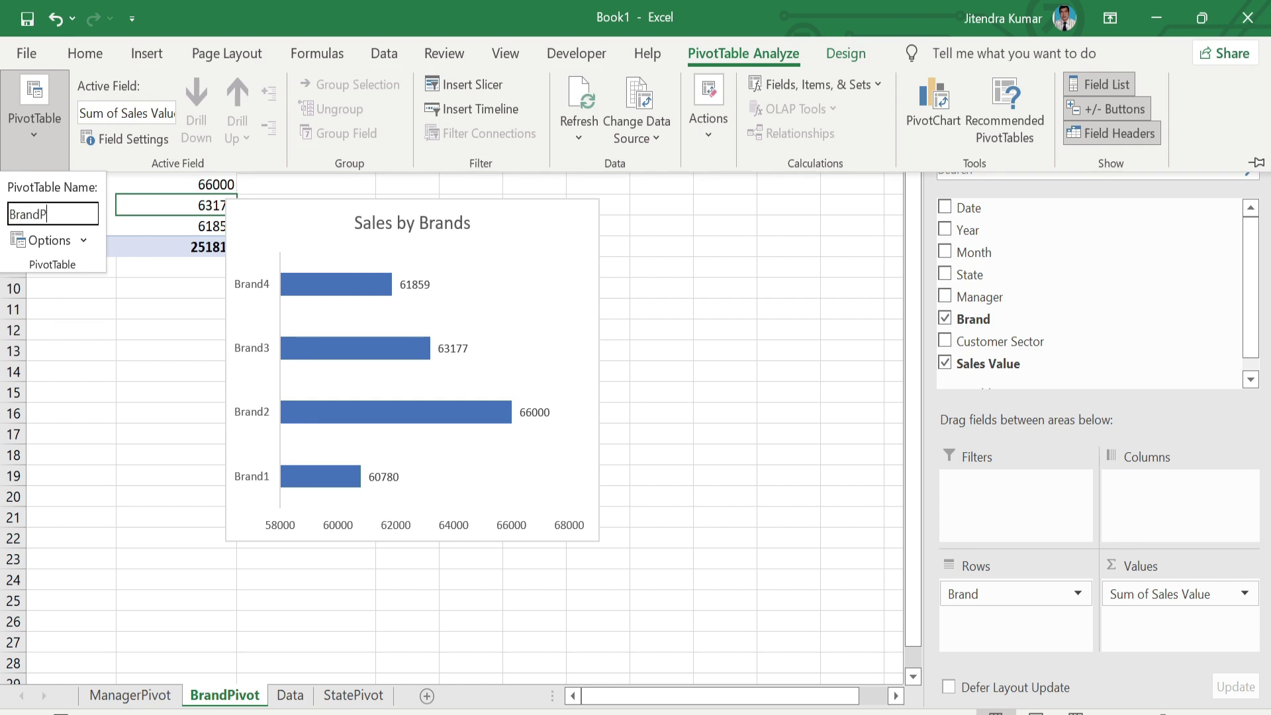
pyautogui.press('Return')
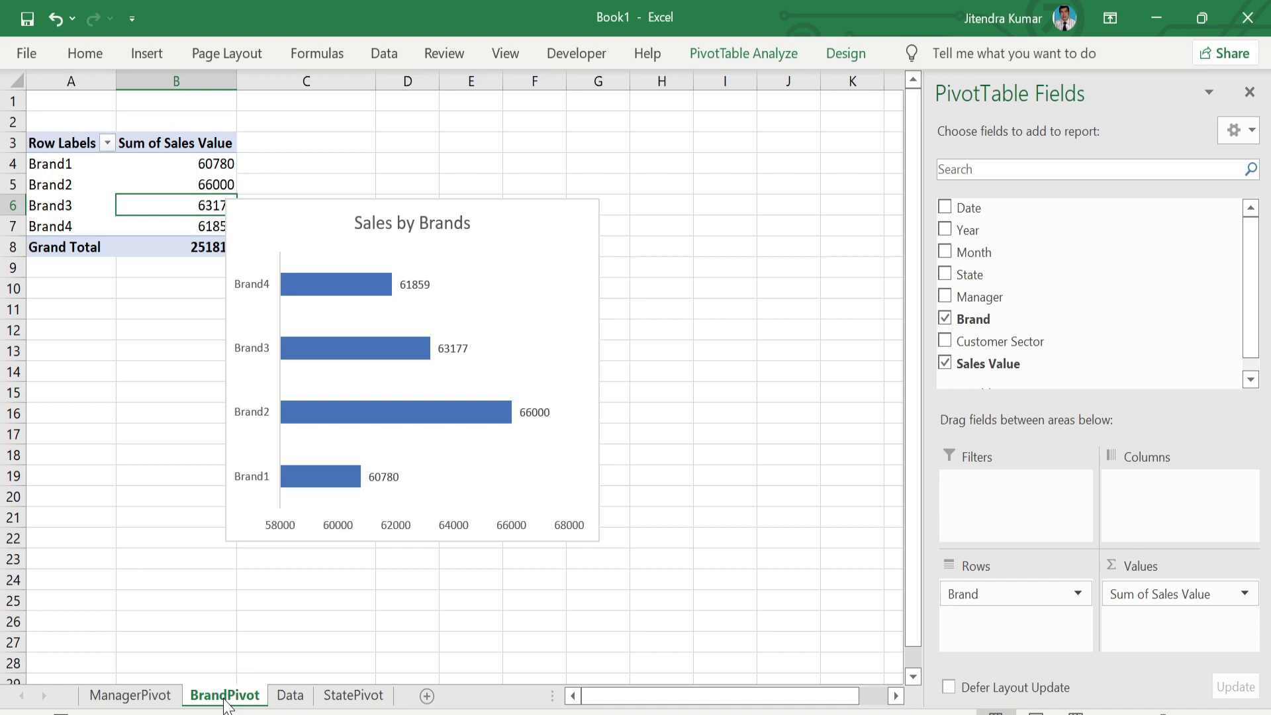
# Step: Copy the BrandPivot sheet and replace Brand with Customer Sector in the pivot rows
pyautogui.keyDown('ctrl'); pyautogui.moveTo(225, 704); pyautogui.dragTo(314, 699); pyautogui.keyUp('ctrl')
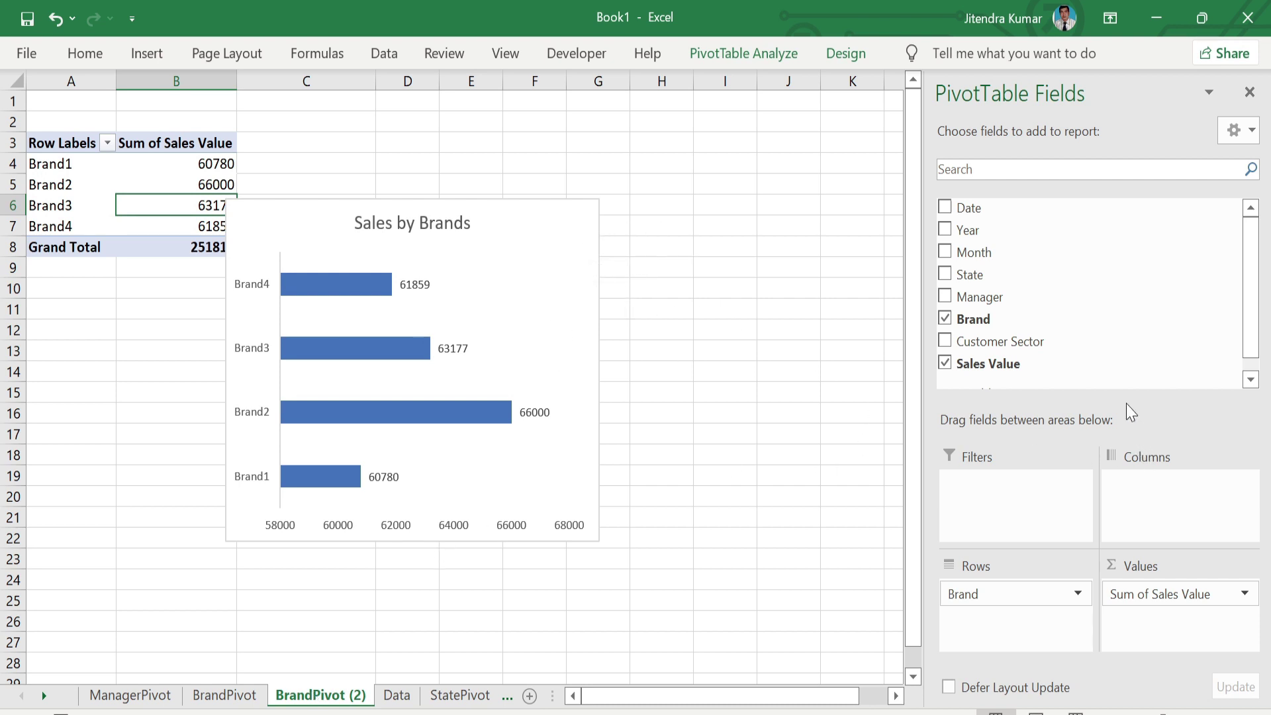
pyautogui.click(1079, 594)
pyautogui.click(1036, 544)
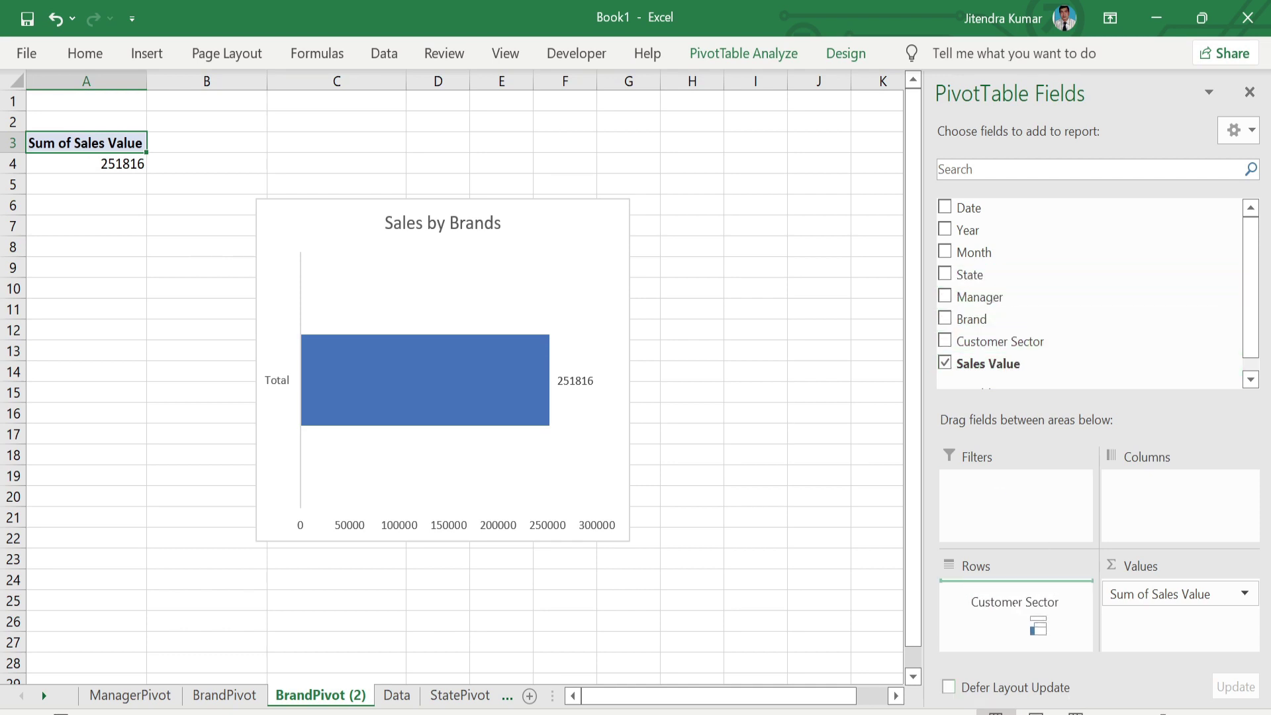
pyautogui.moveTo(993, 347); pyautogui.dragTo(1033, 609)
# Step: Change the chart title to 'Sales by Sectors'
pyautogui.click(463, 231)
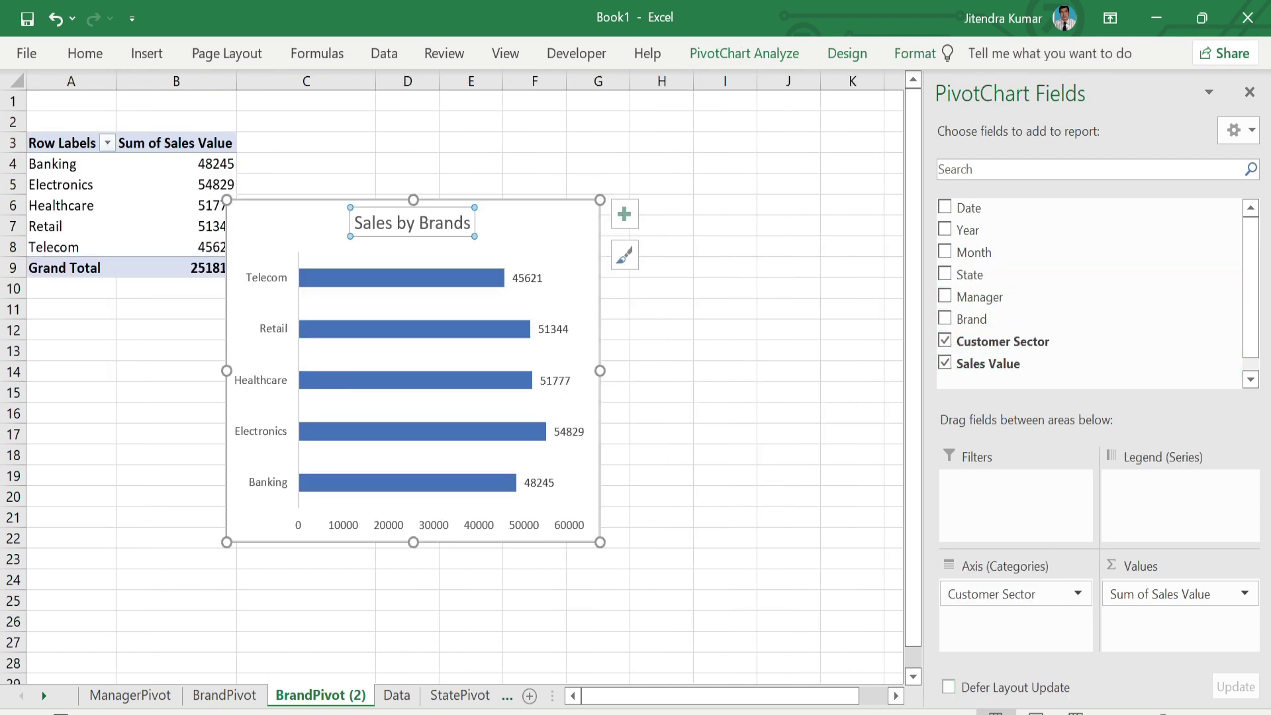
pyautogui.moveTo(355, 224); pyautogui.dragTo(461, 228)
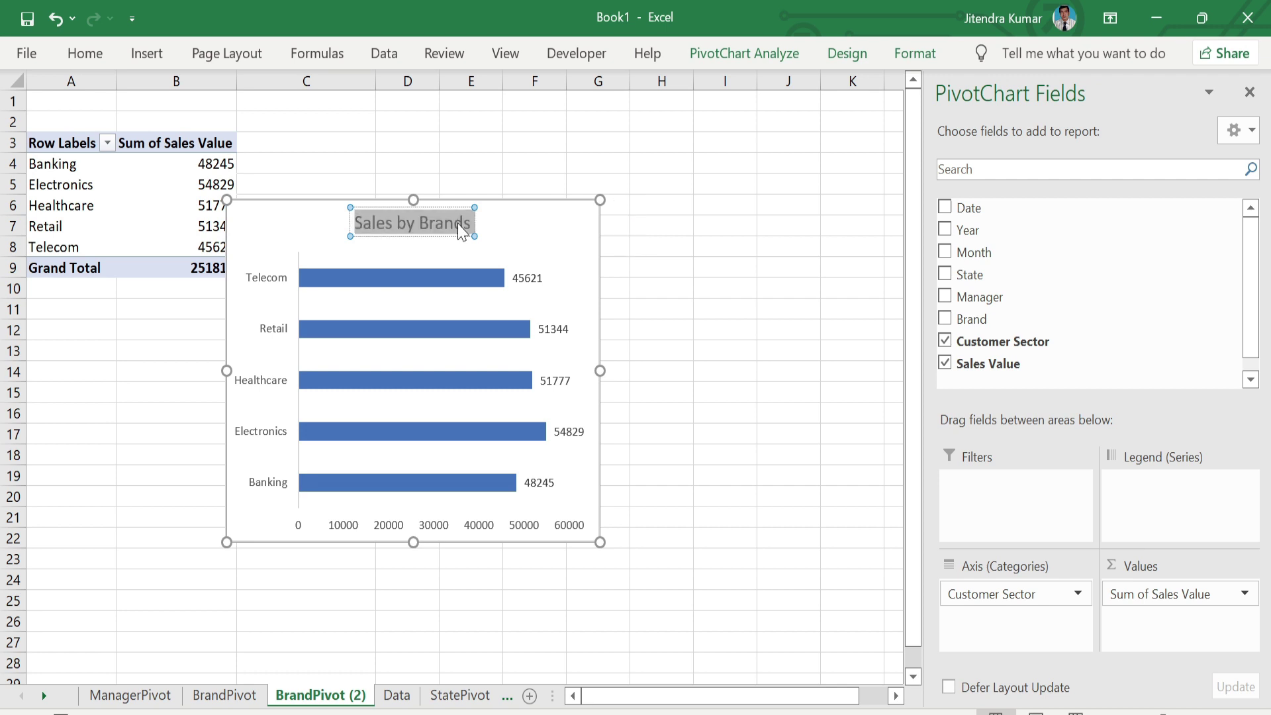
pyautogui.write('Sales by')
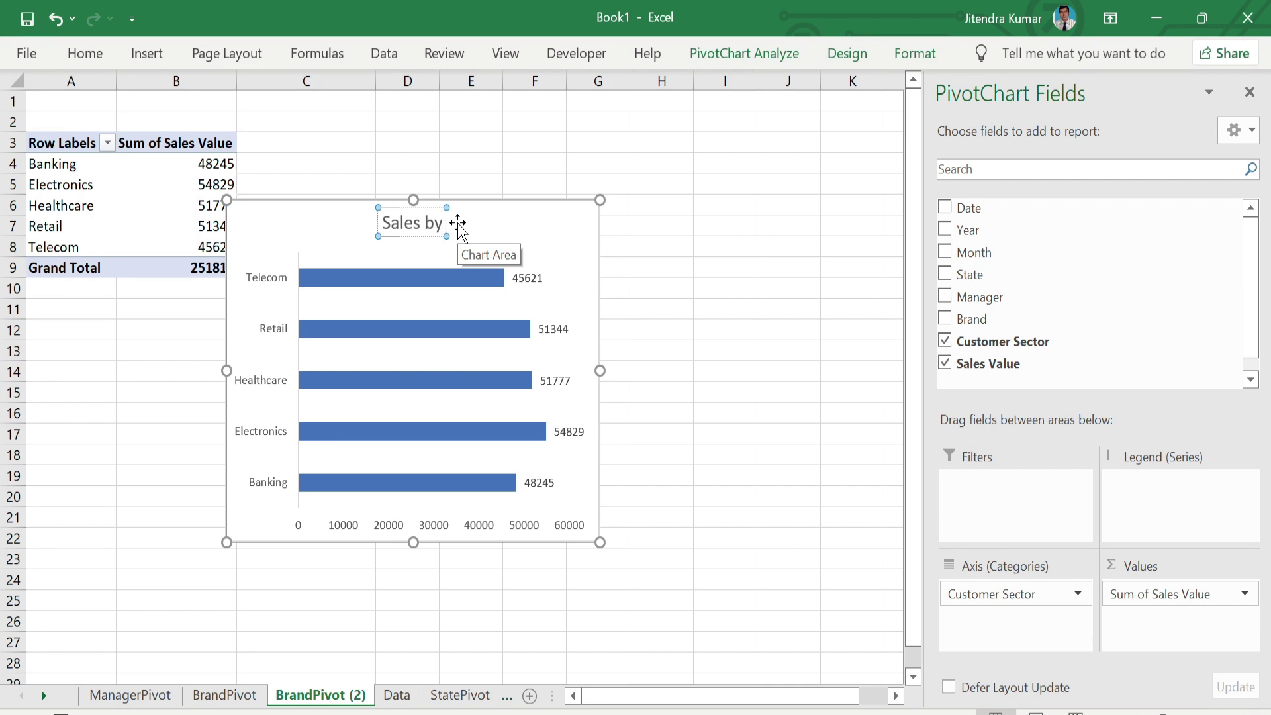
pyautogui.write(' Sectors')
# Step: Apply the yellow monochromatic colour palette to the Sales by Sectors bars
pyautogui.press('Escape')
pyautogui.press('Escape')
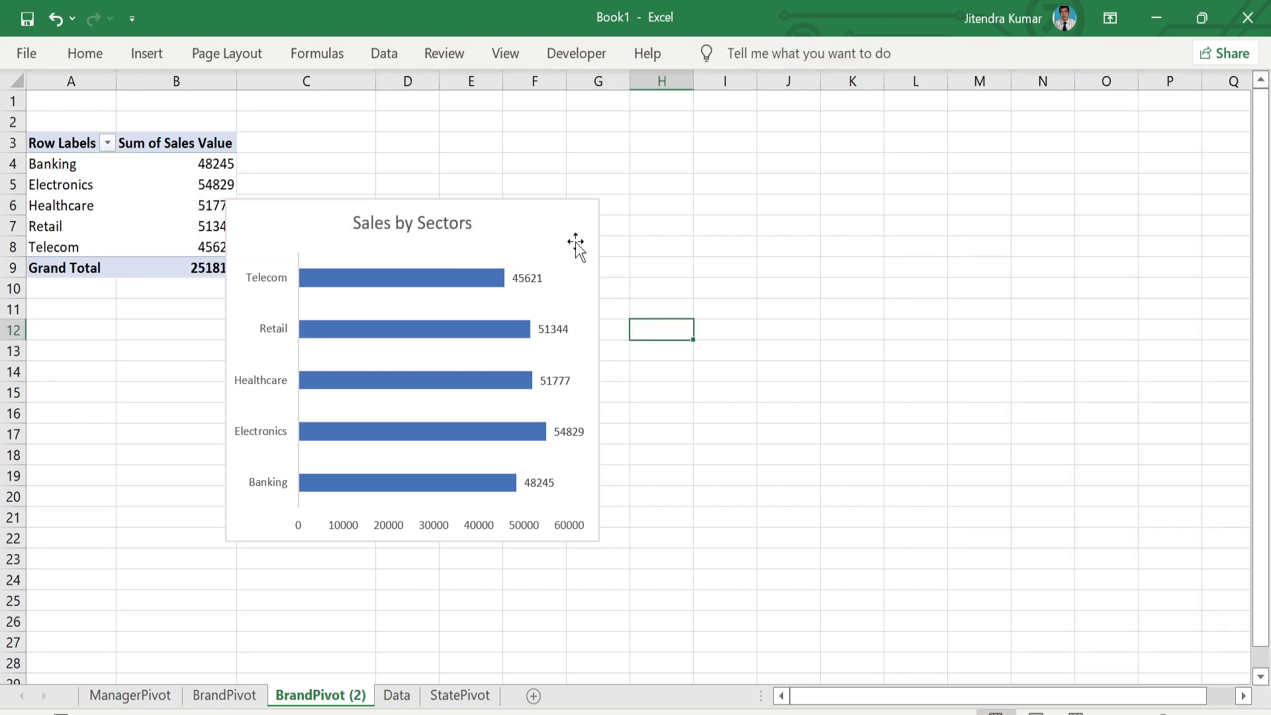
pyautogui.click(574, 241)
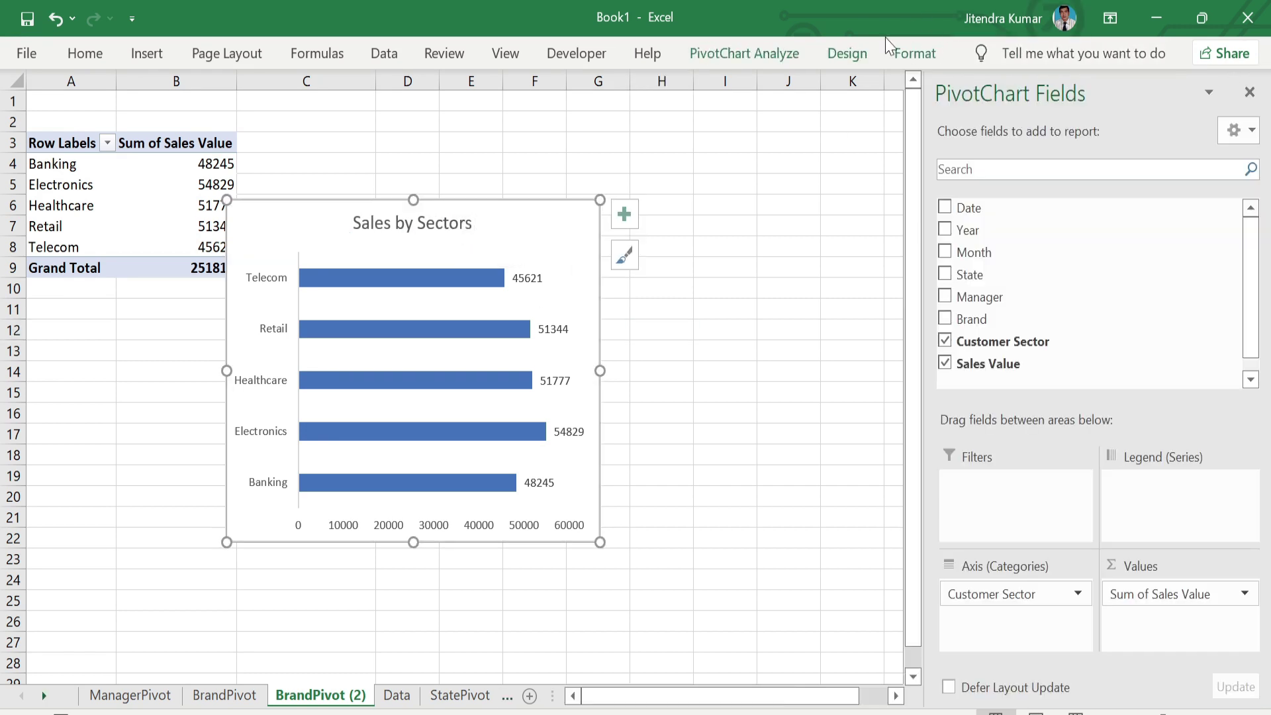
pyautogui.click(848, 53)
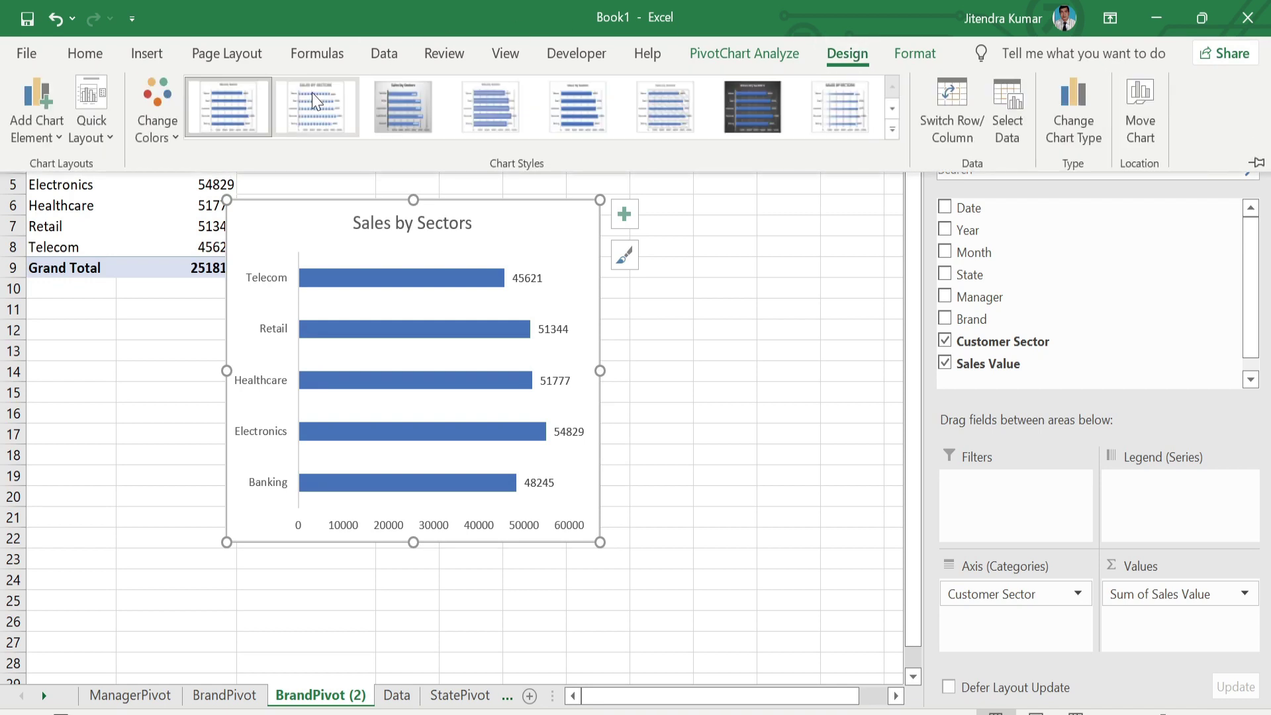
pyautogui.click(159, 129)
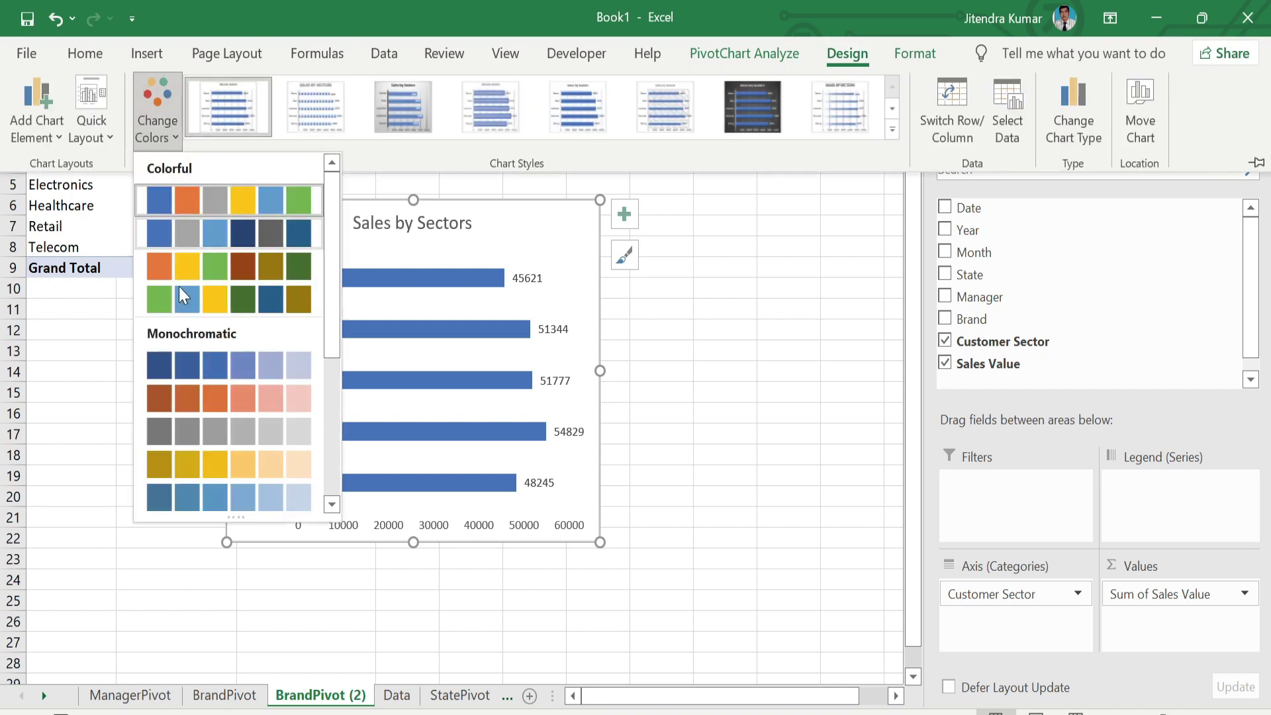
pyautogui.click(200, 462)
pyautogui.hotkey('ctrl', 'F1')
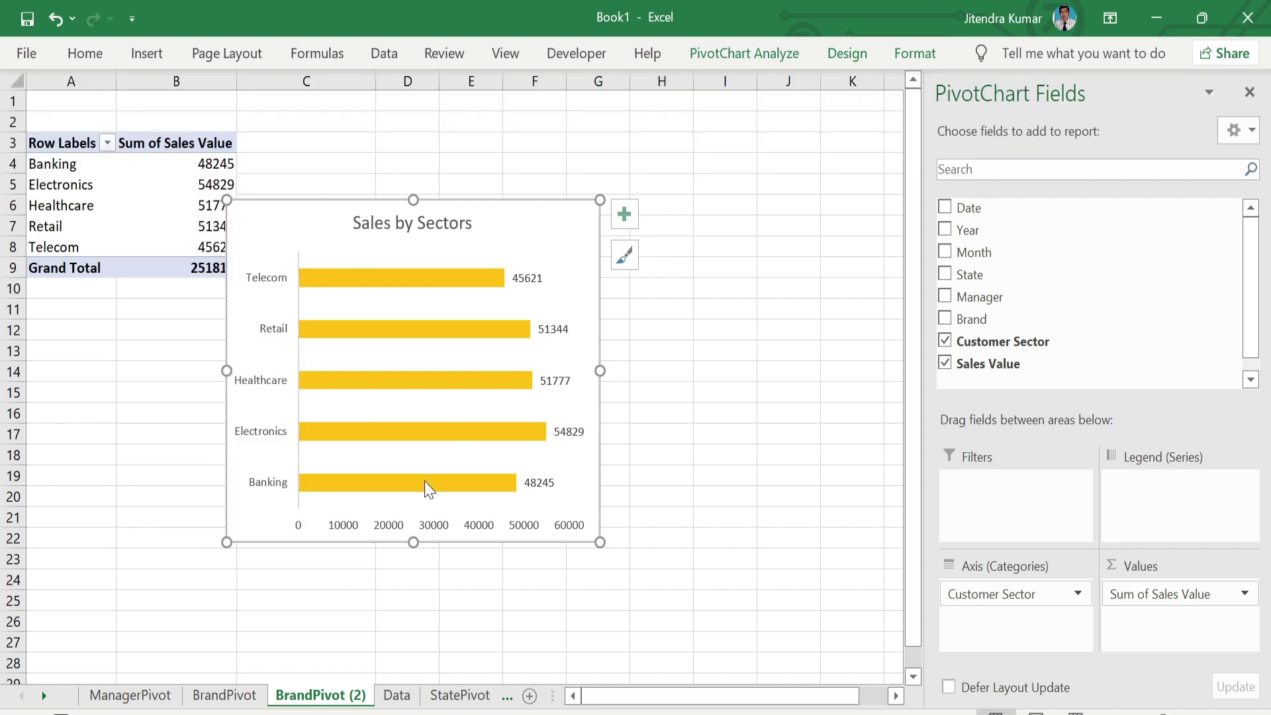
pyautogui.rightClick(323, 702)
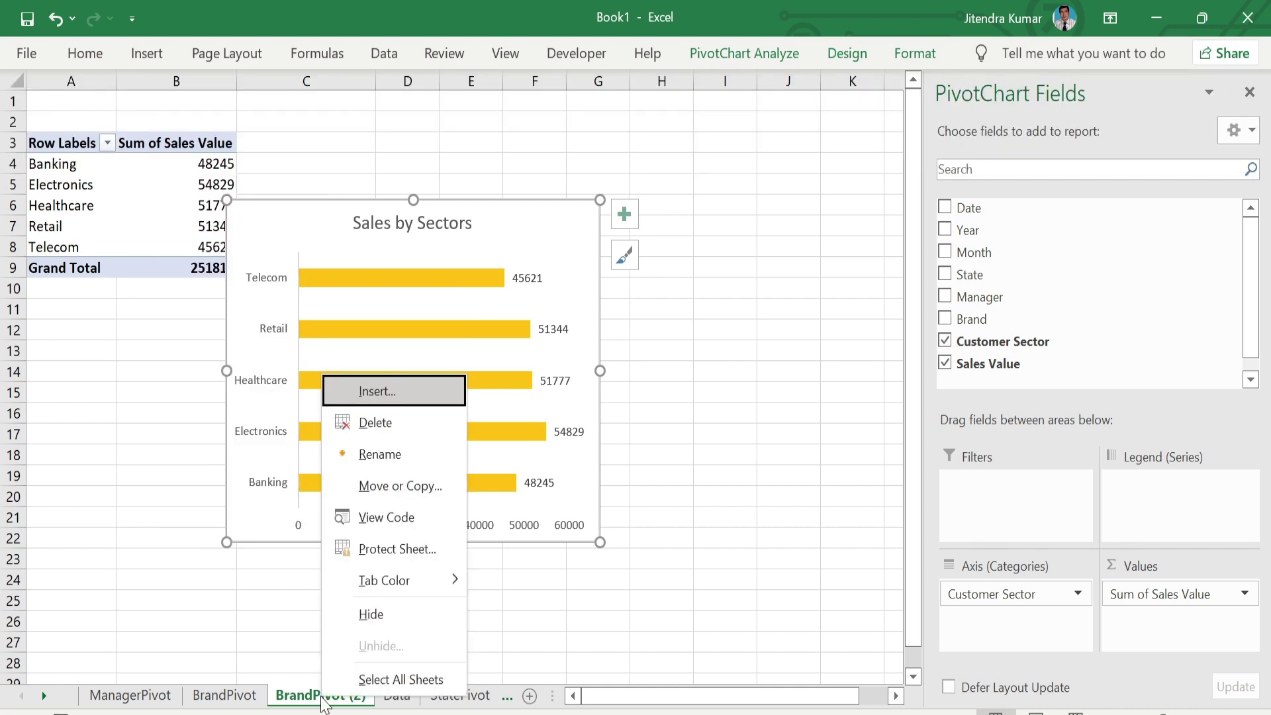
# Step: Rename the BrandPivot (2) sheet to SectorPivot
pyautogui.click(388, 460)
pyautogui.write('SectorPivot')
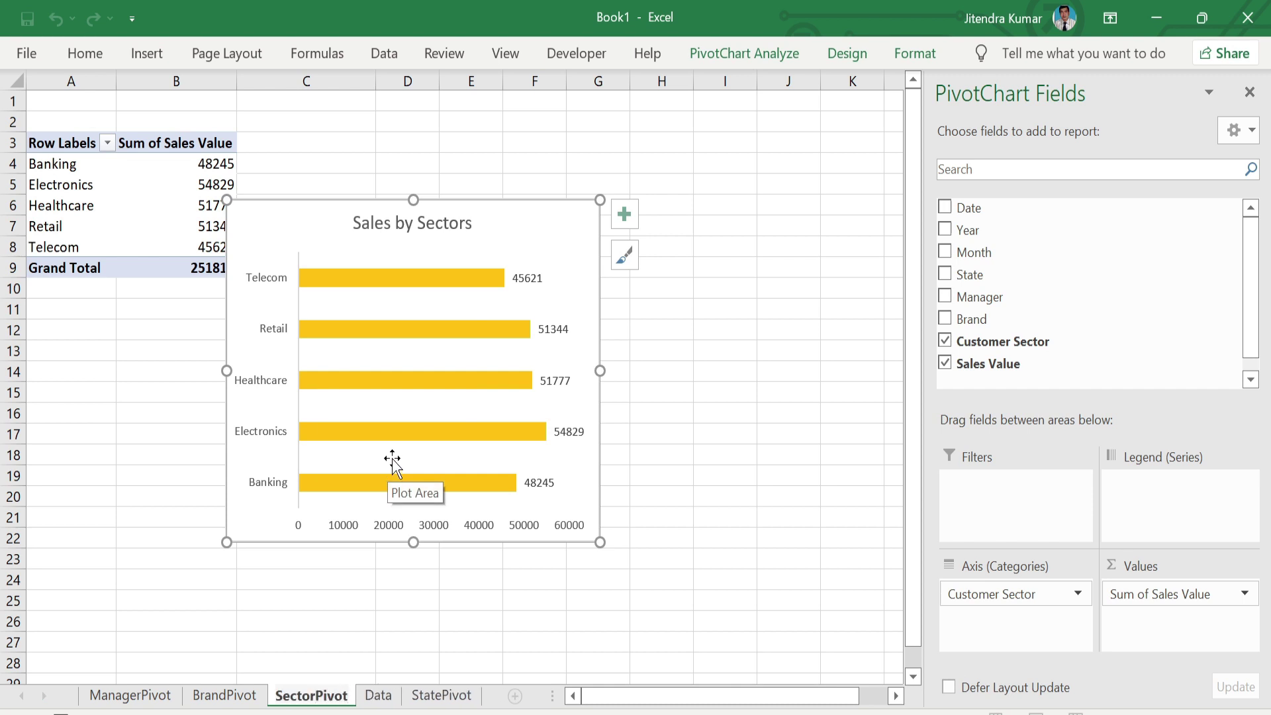
pyautogui.click(176, 205)
# Step: Rename the sheet's pivot table from BrandPivot to SectorPivot
pyautogui.click(761, 60)
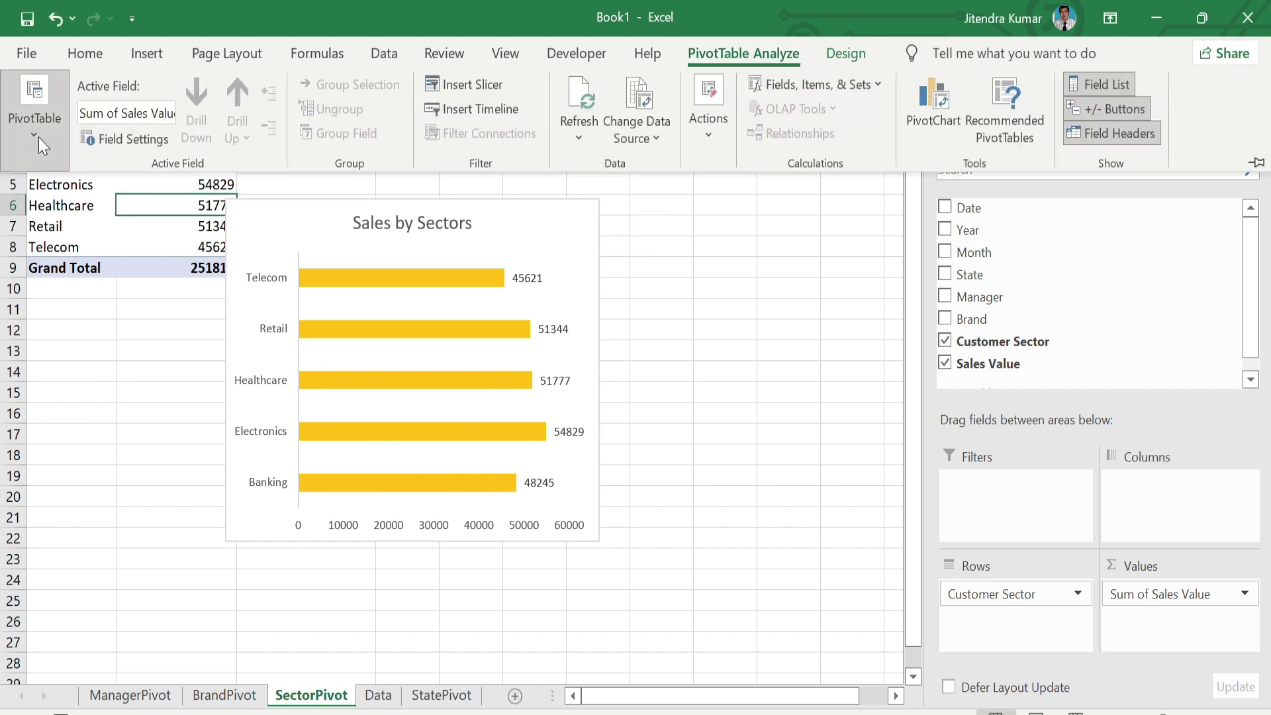
pyautogui.click(35, 135)
pyautogui.click(38, 213)
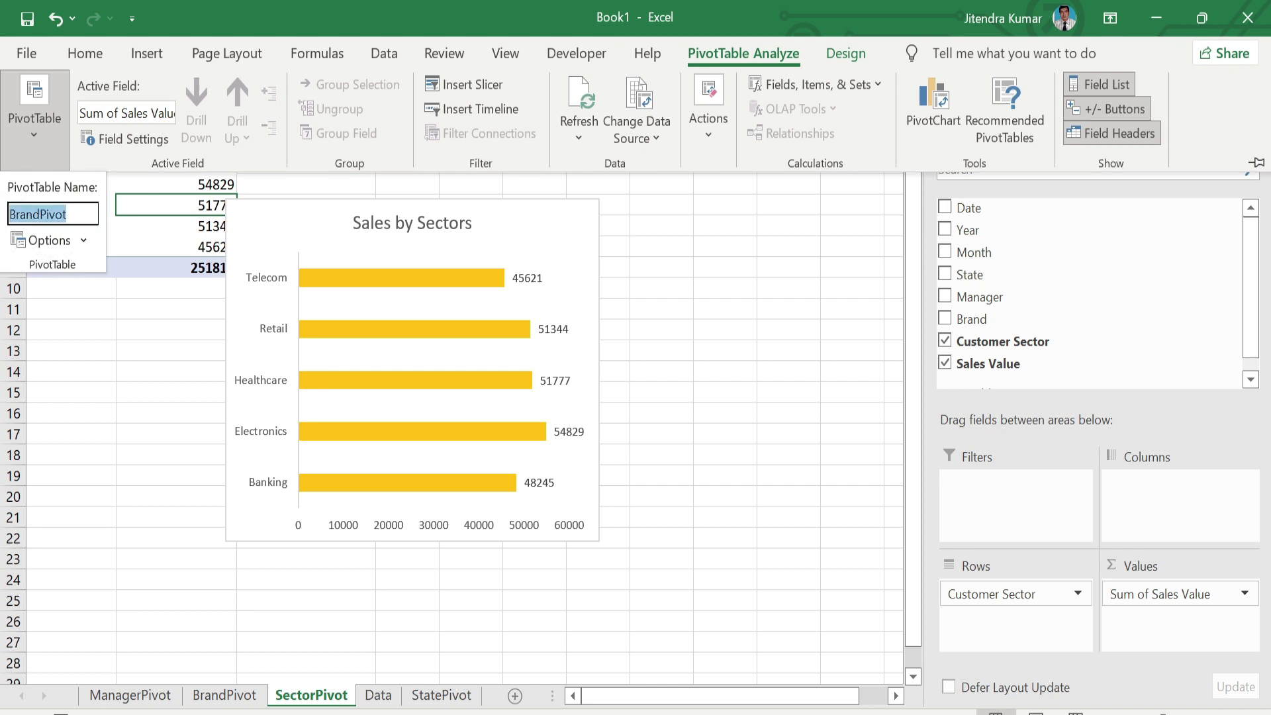
pyautogui.write('Secto')
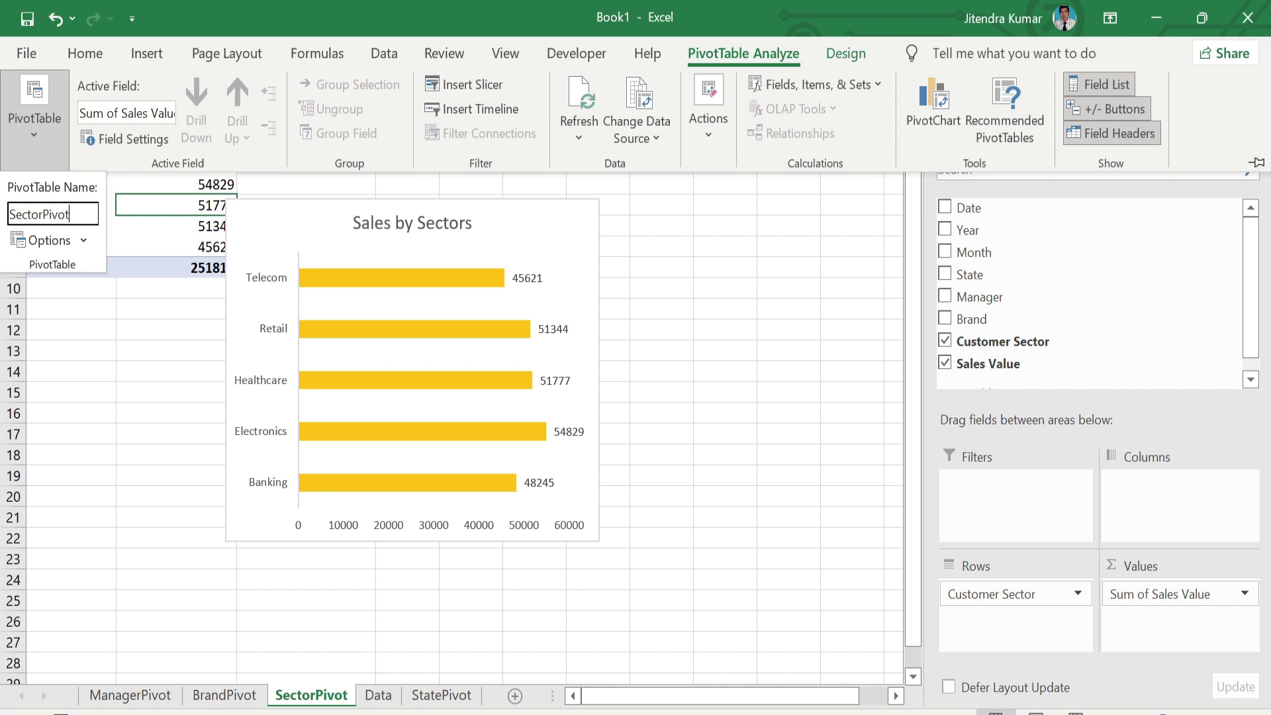
pyautogui.press('Return')
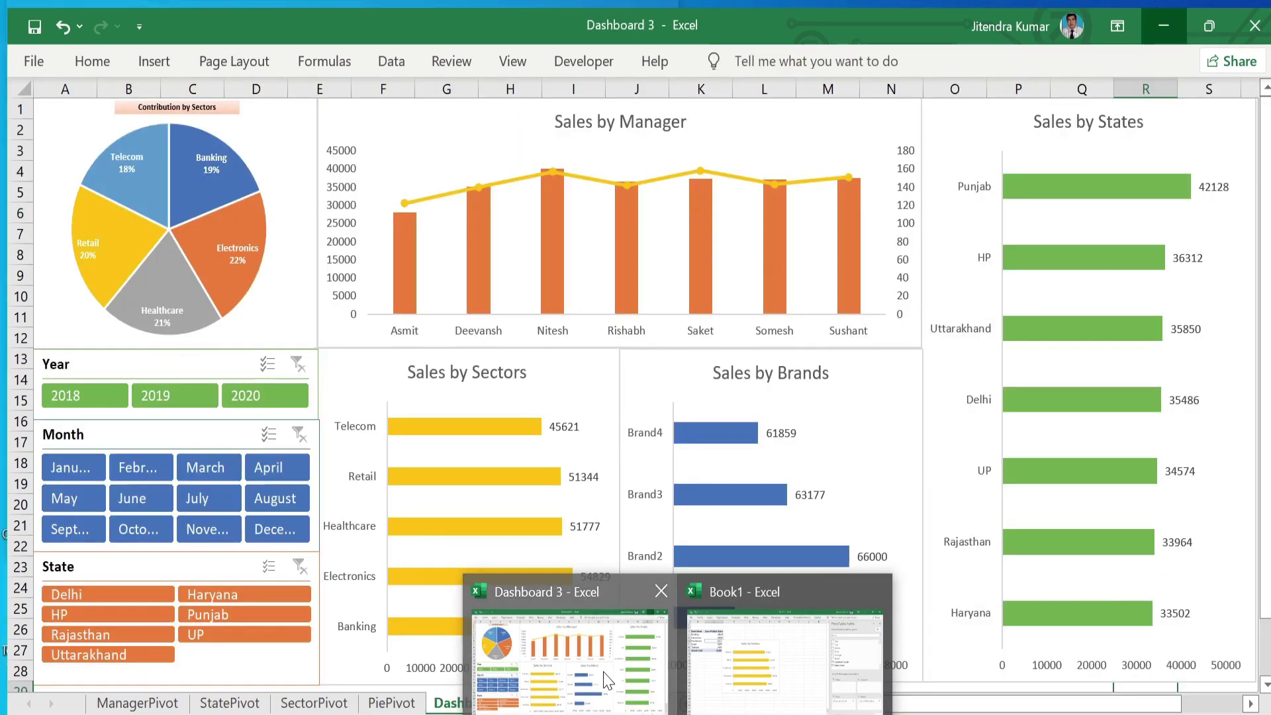
# Step: Copy the SectorPivot sheet between Data and StatePivot, then delete the copied Sales by Sectors chart
pyautogui.click(613, 689)
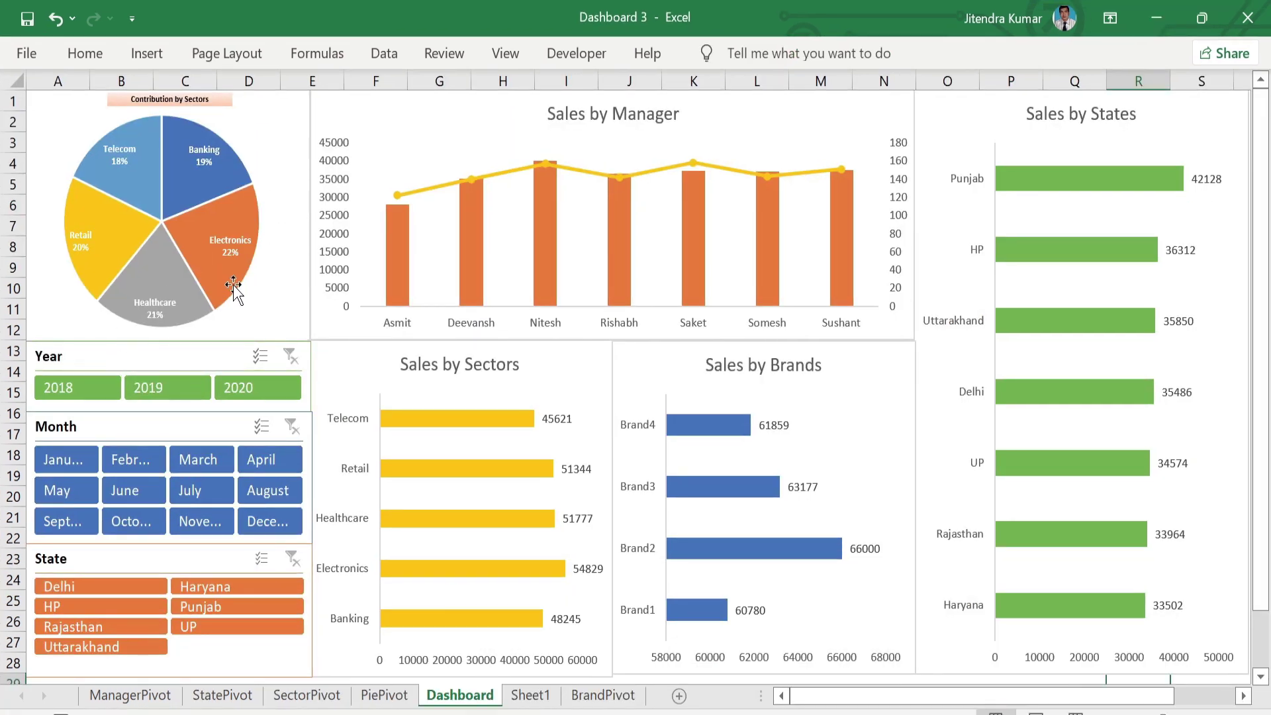
pyautogui.click(1157, 18)
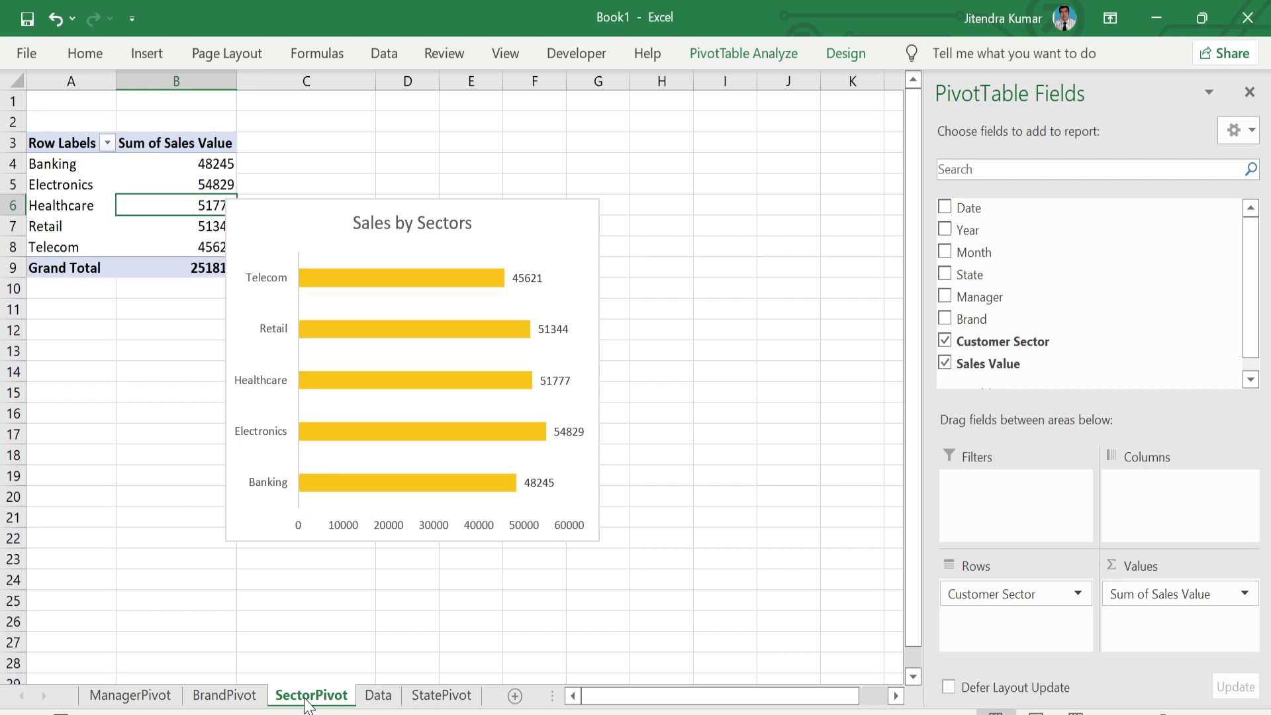
pyautogui.moveTo(306, 705); pyautogui.dragTo(404, 694)
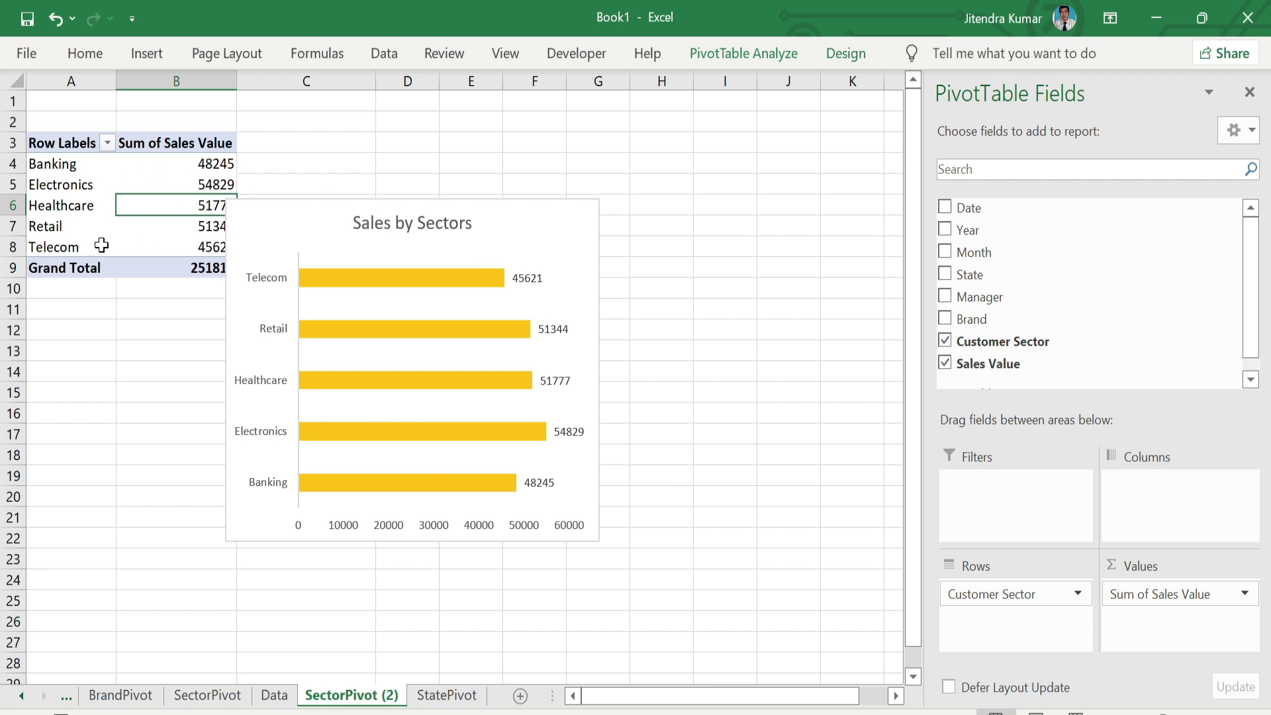
pyautogui.click(565, 244)
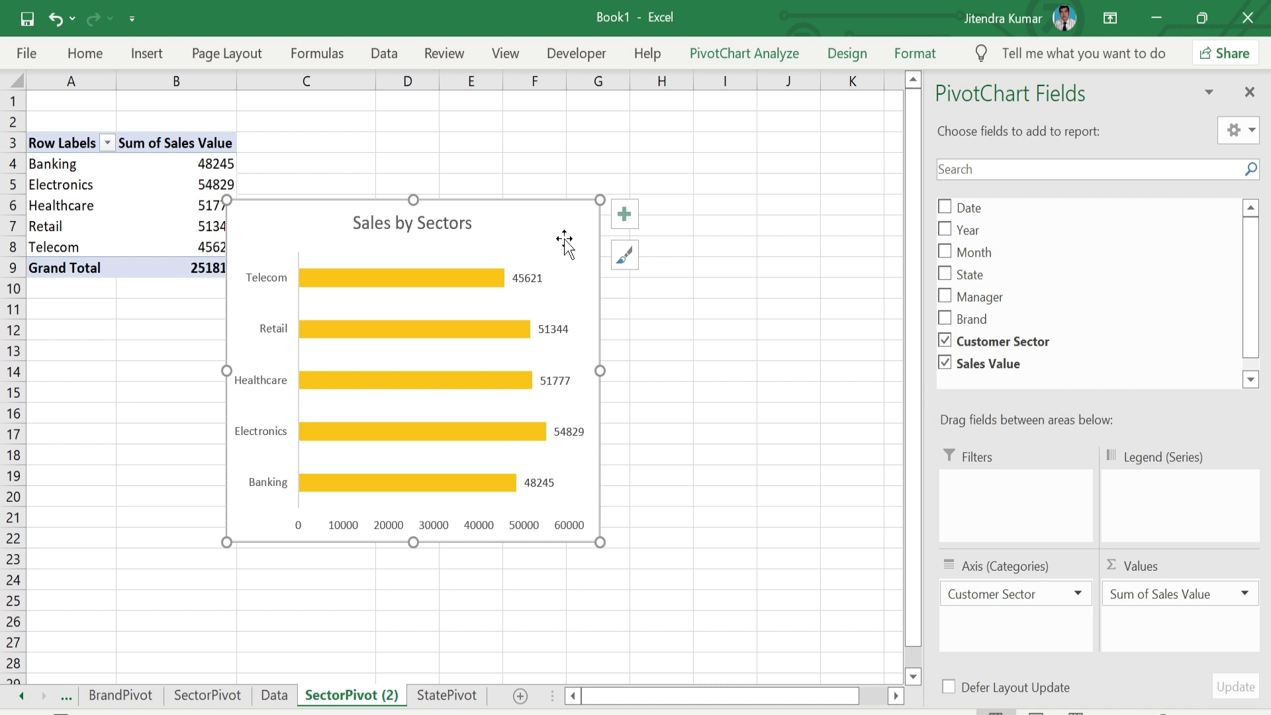
pyautogui.press('Delete')
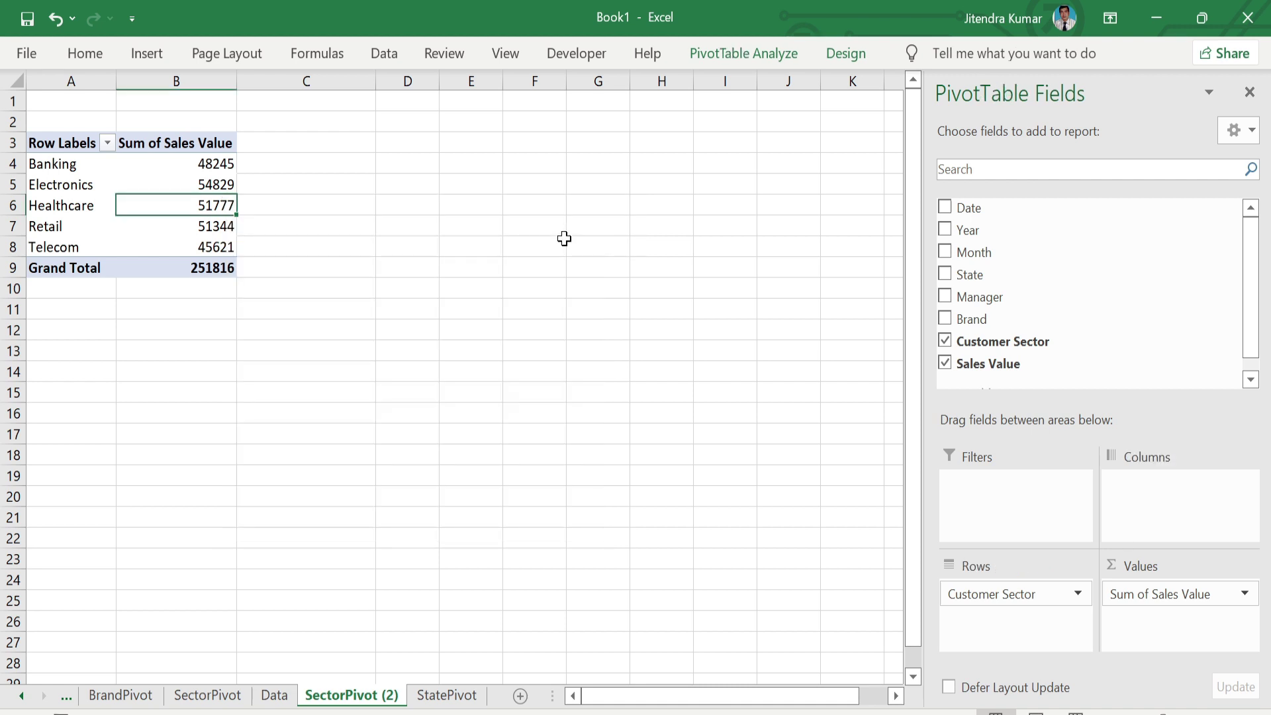
# Step: Show the Sum of Sales values as % of Grand Total
pyautogui.click(1245, 594)
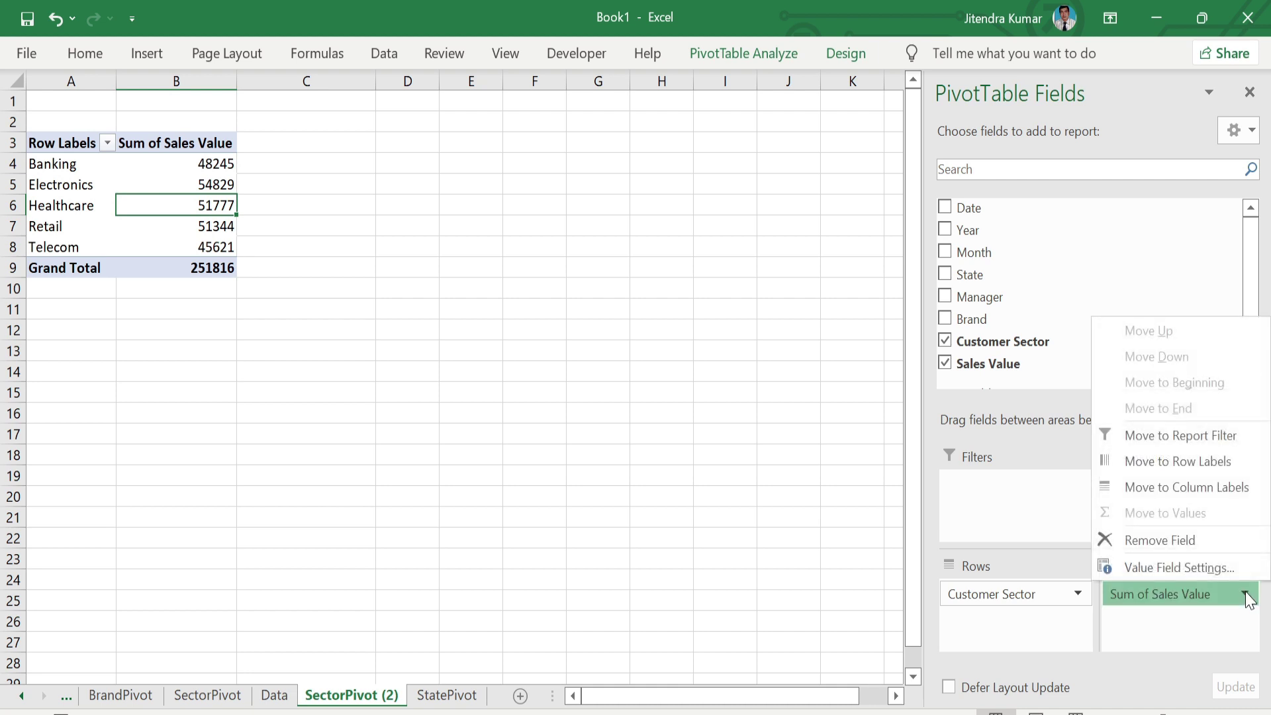
pyautogui.click(1197, 564)
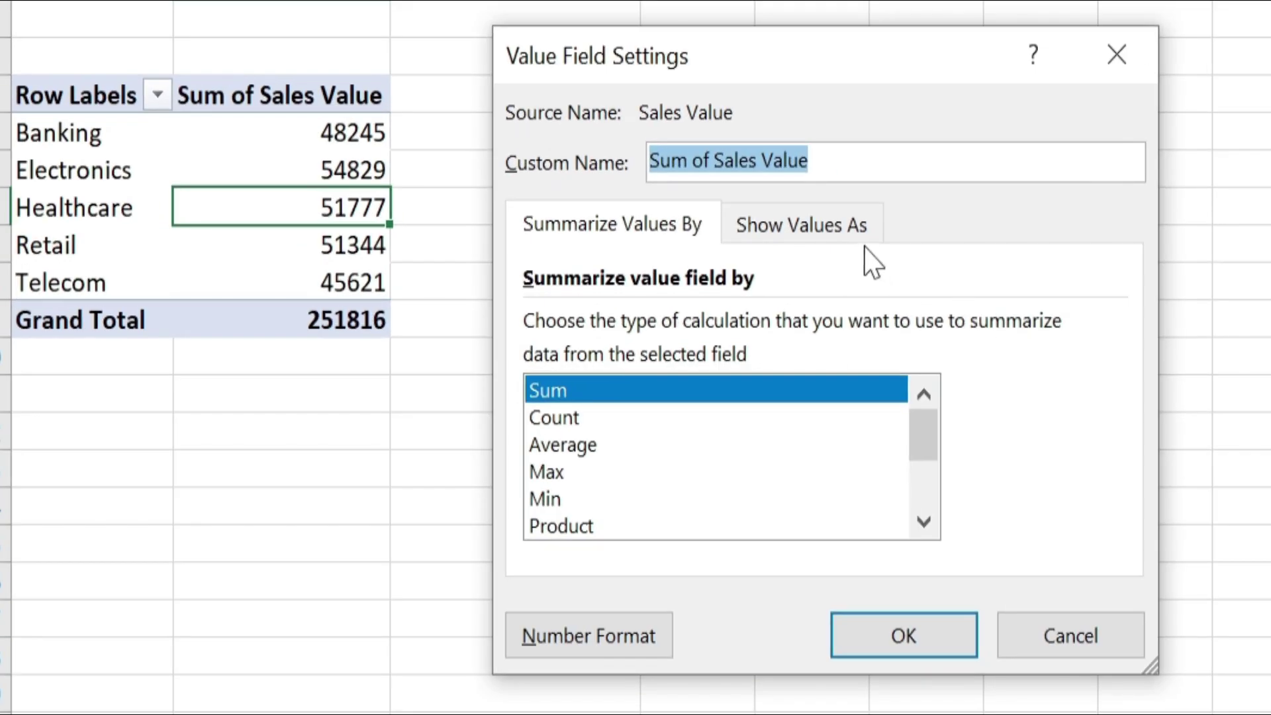
pyautogui.click(849, 228)
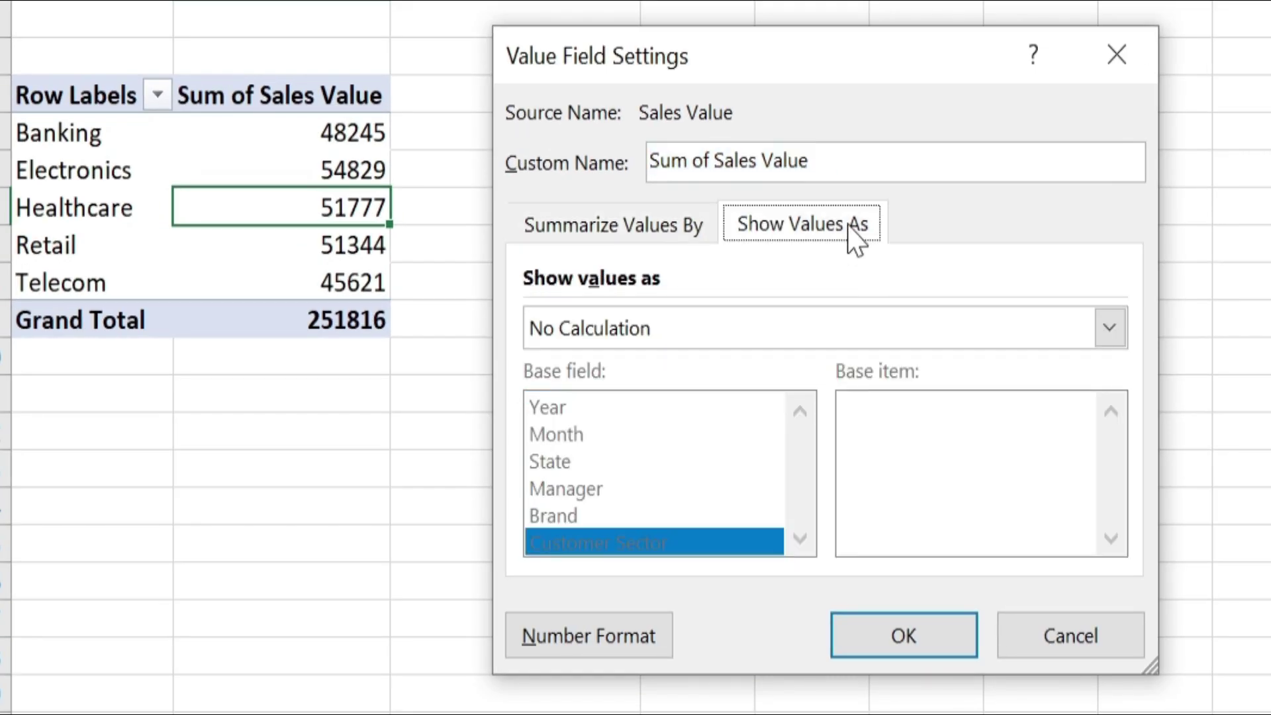
pyautogui.click(1109, 329)
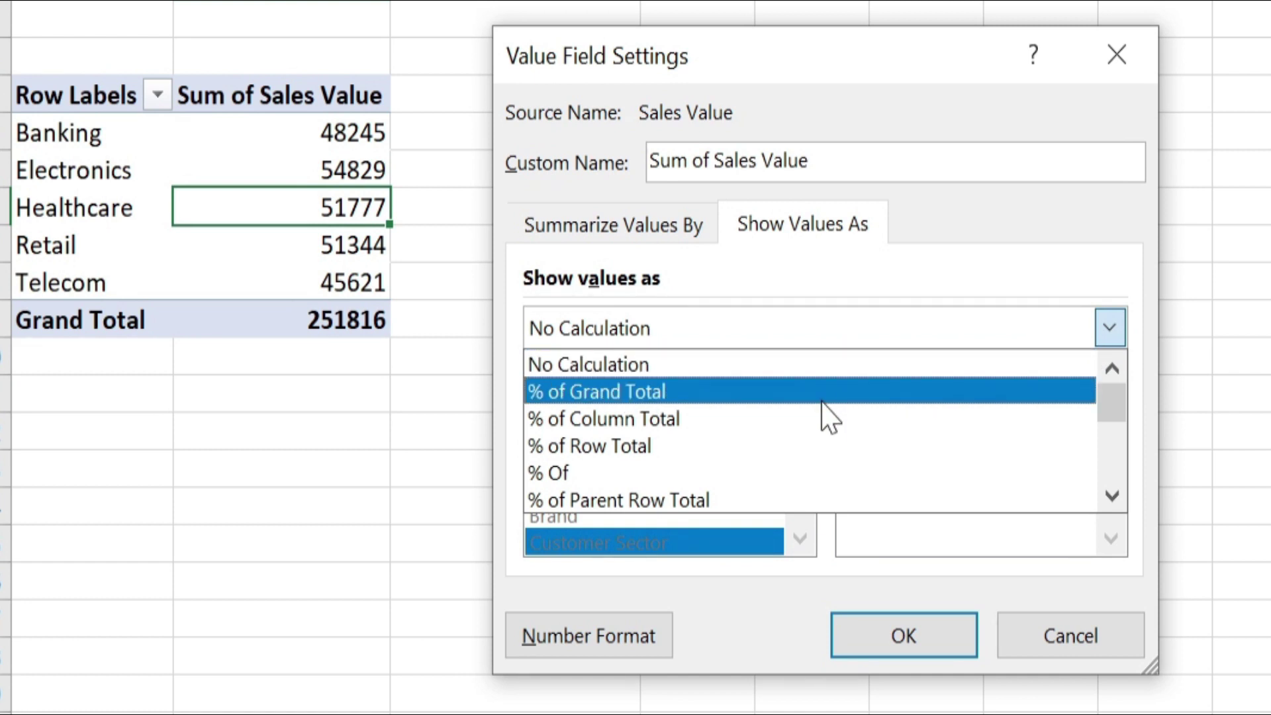
pyautogui.click(822, 399)
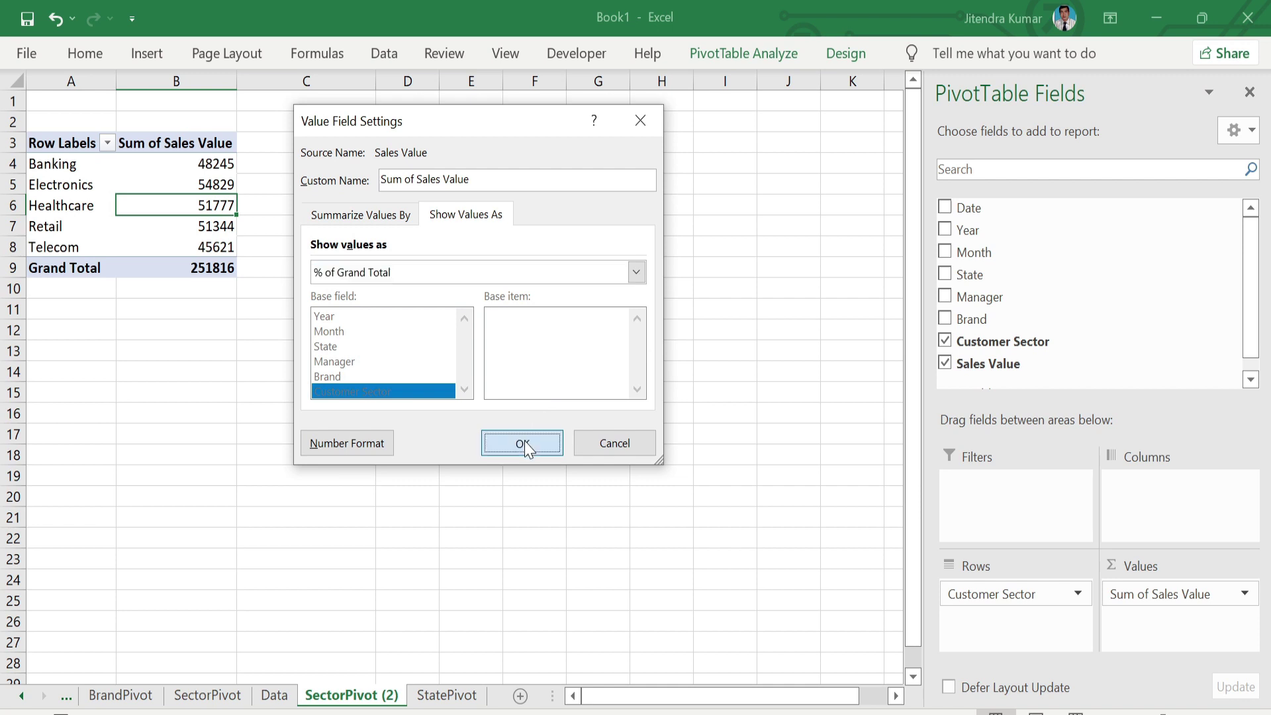
pyautogui.click(523, 443)
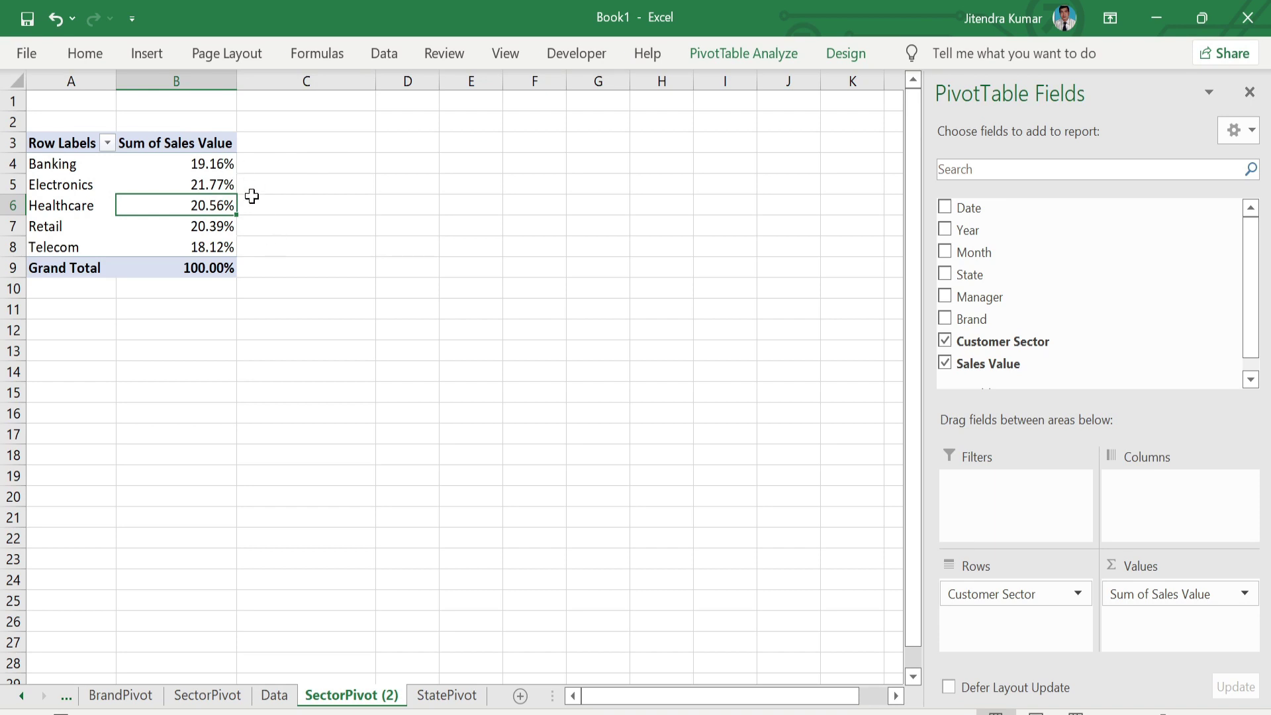
# Step: Format the percentage values with no decimal places
pyautogui.rightClick(204, 174)
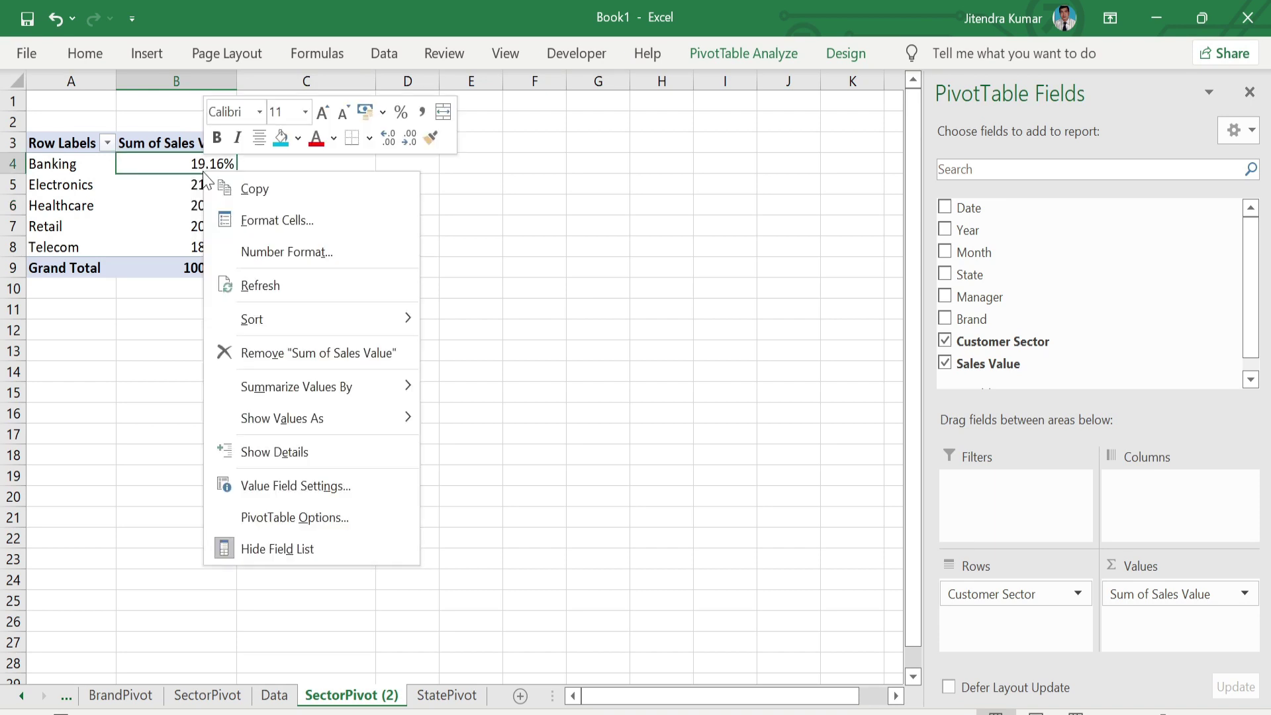
pyautogui.click(299, 253)
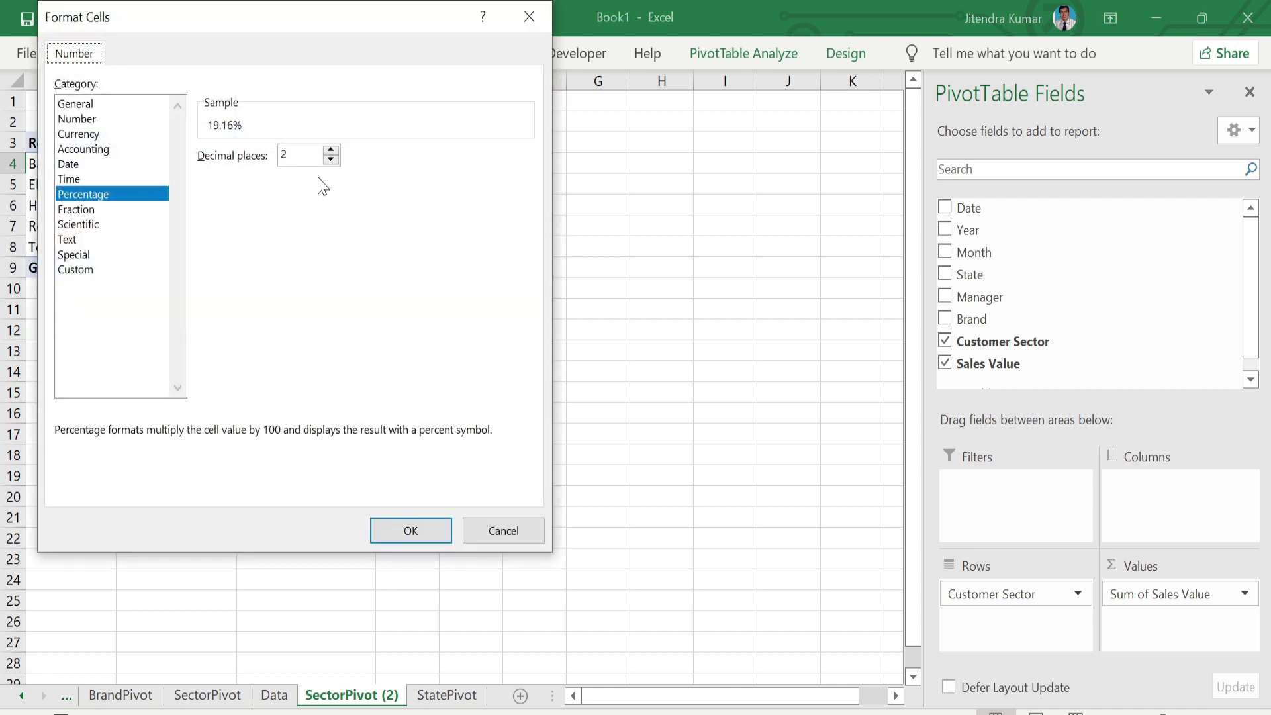
pyautogui.click(331, 160)
pyautogui.click(411, 529)
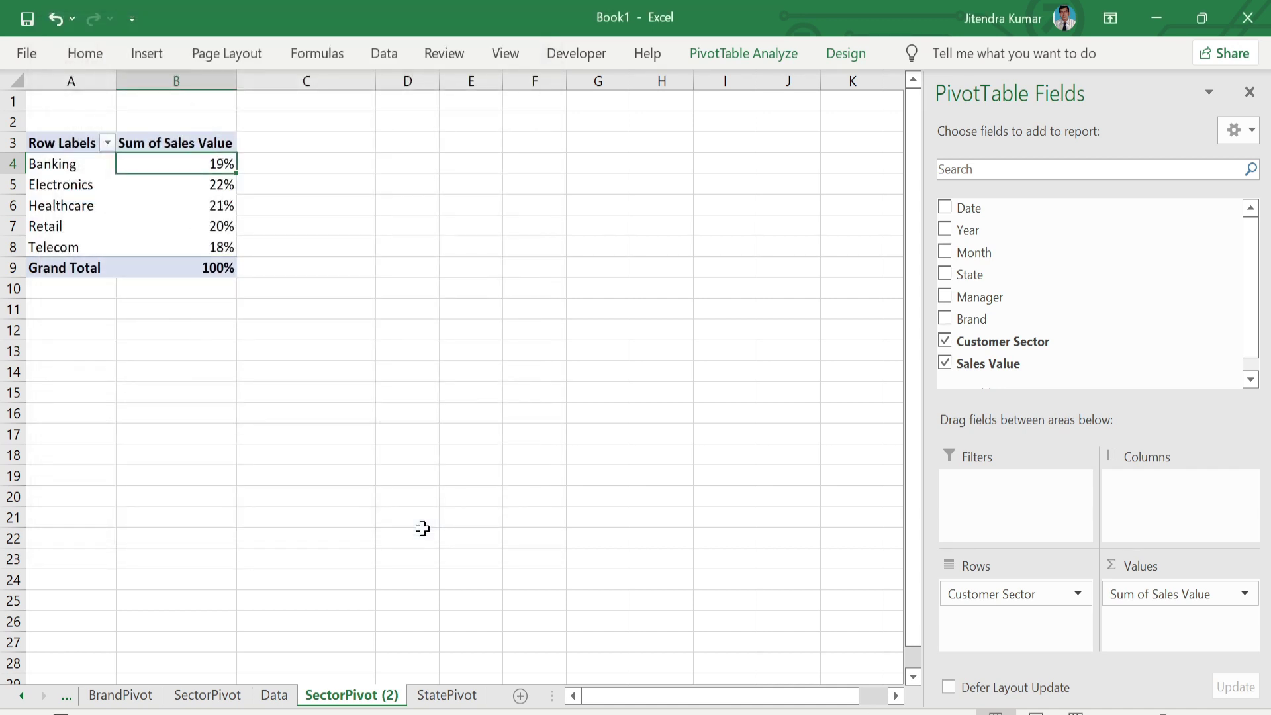
pyautogui.click(768, 63)
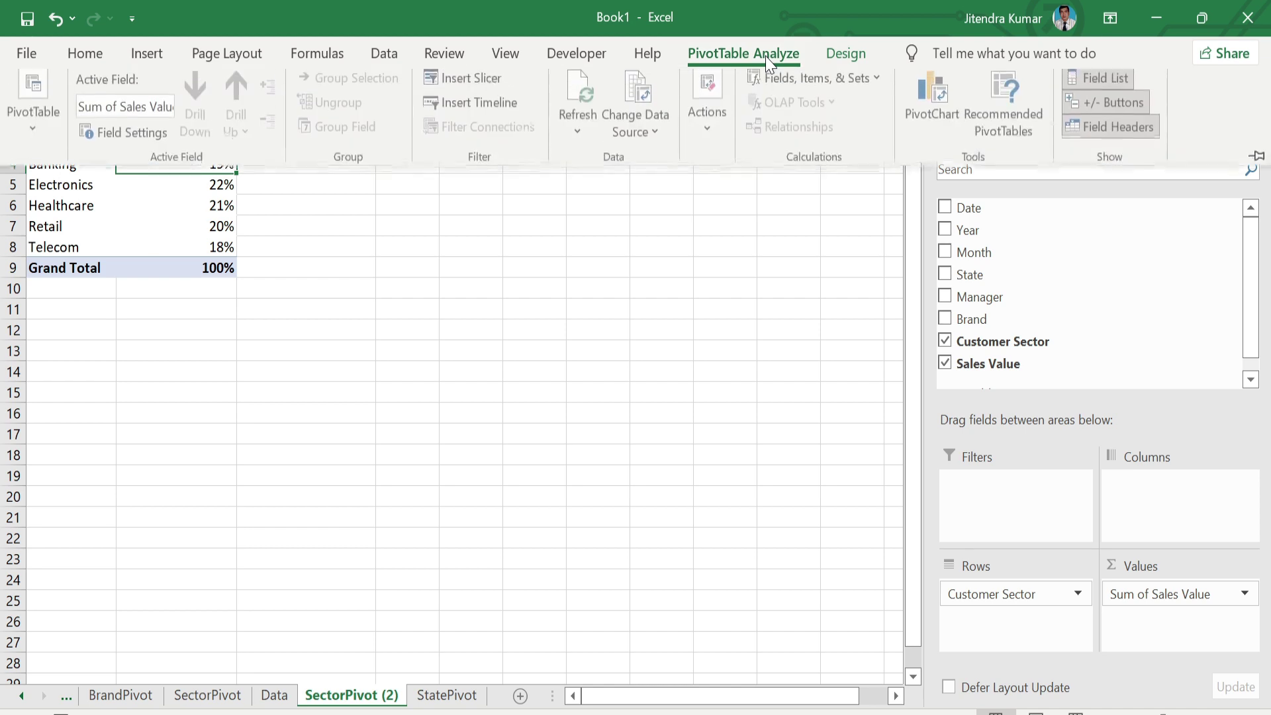
# Step: Insert a pie PivotChart of sector sales, hiding its field buttons, title and legend
pyautogui.click(939, 104)
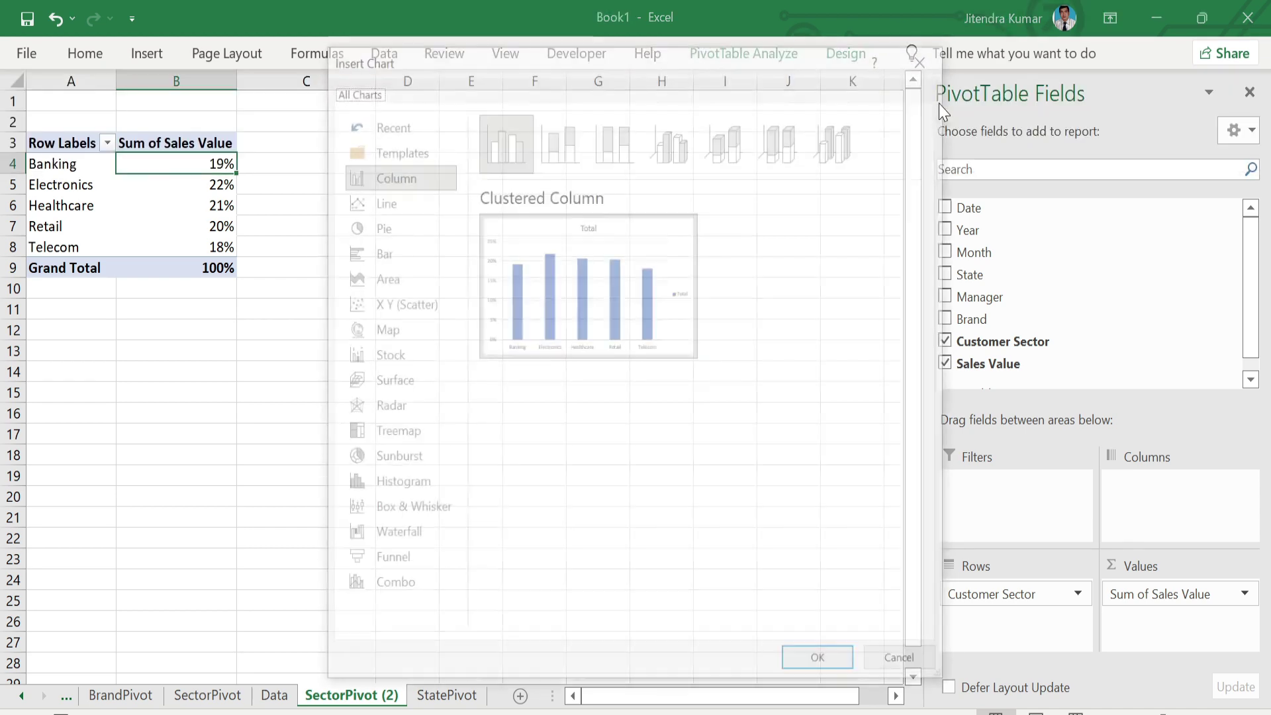
pyautogui.click(407, 223)
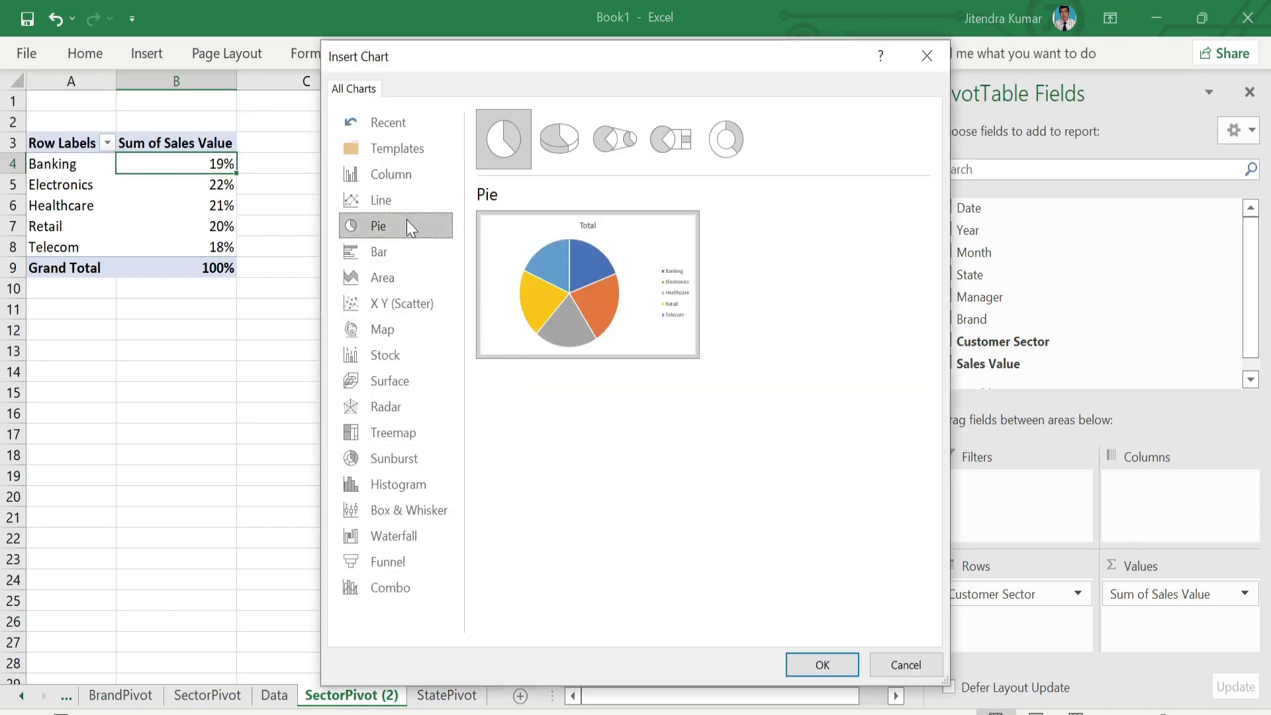
pyautogui.click(822, 665)
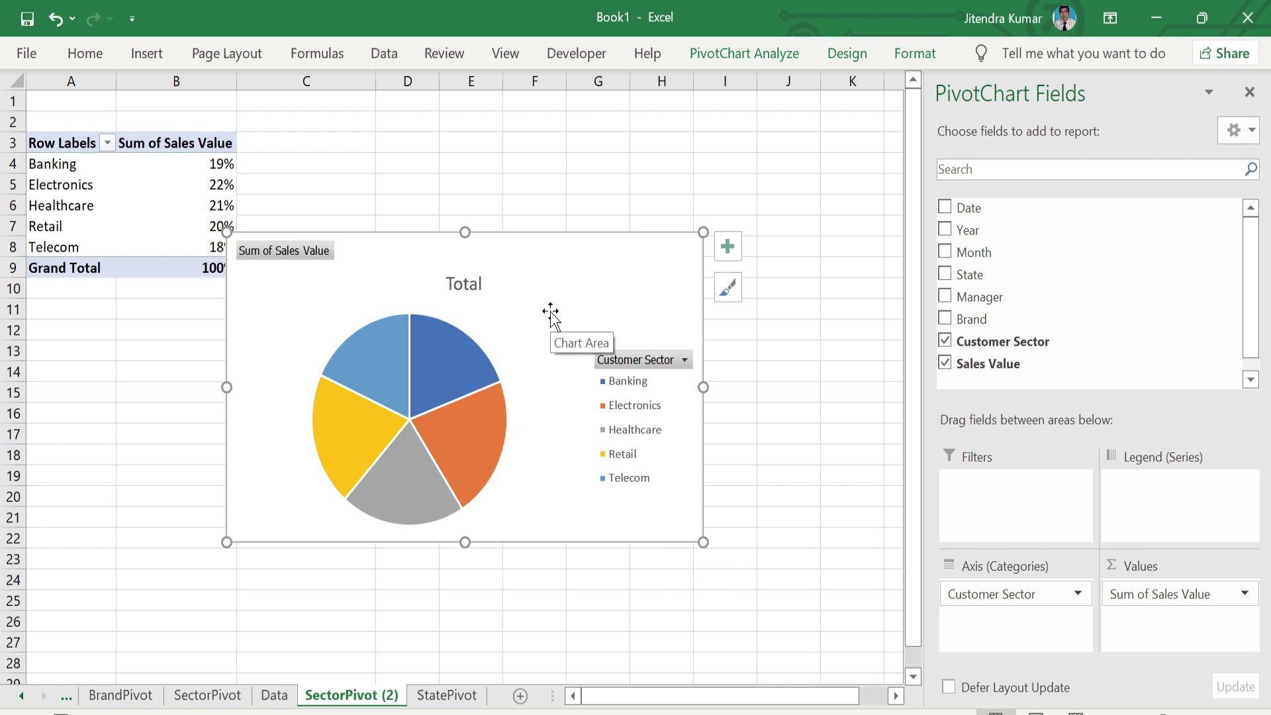
pyautogui.click(782, 53)
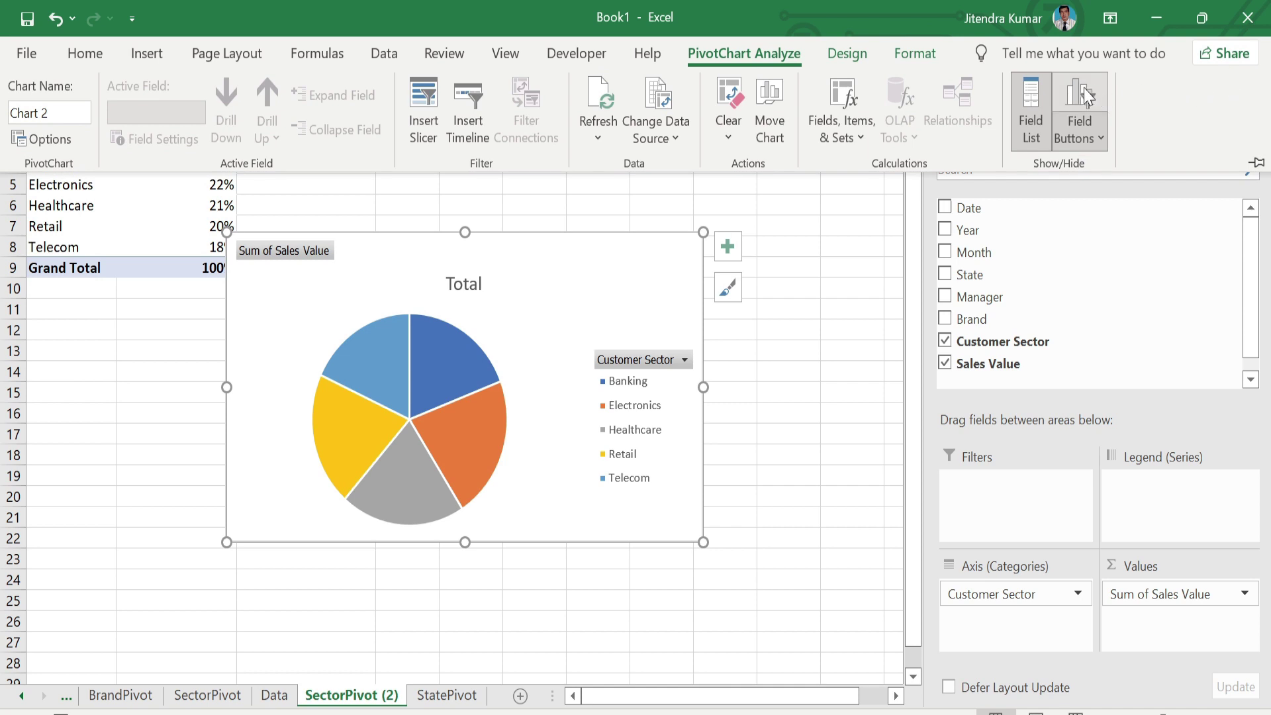
pyautogui.click(1080, 100)
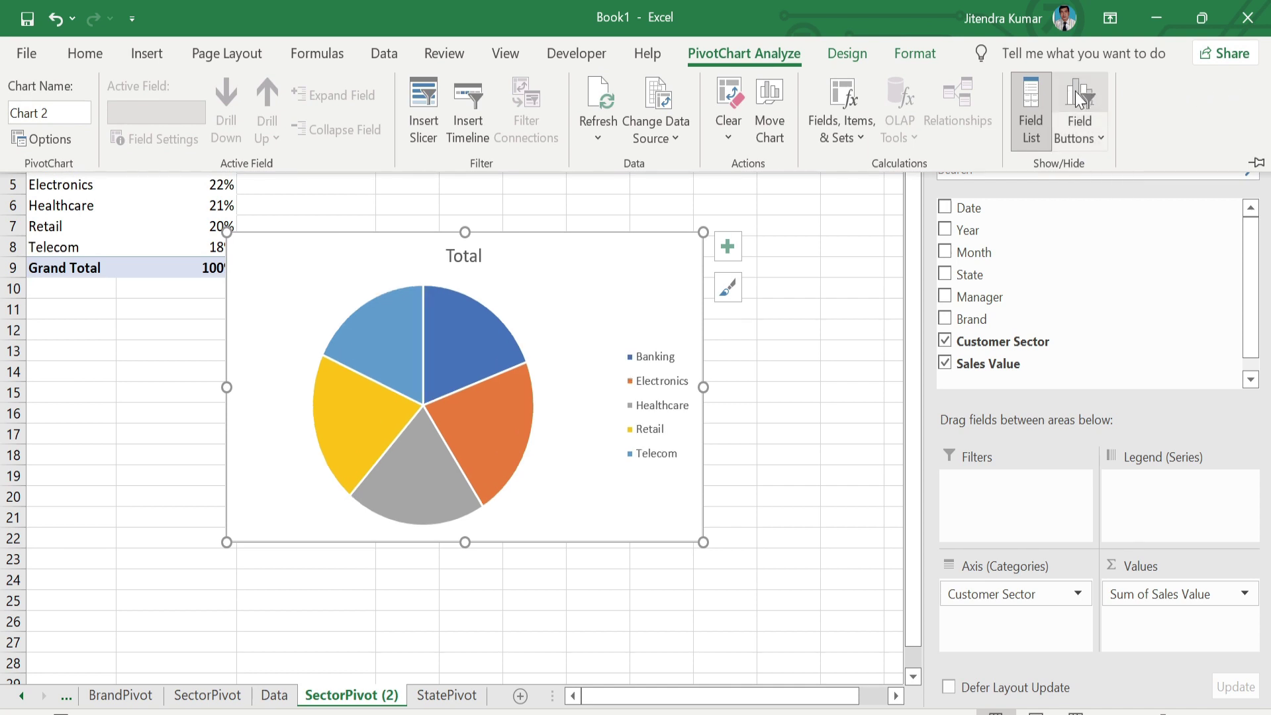
pyautogui.click(728, 251)
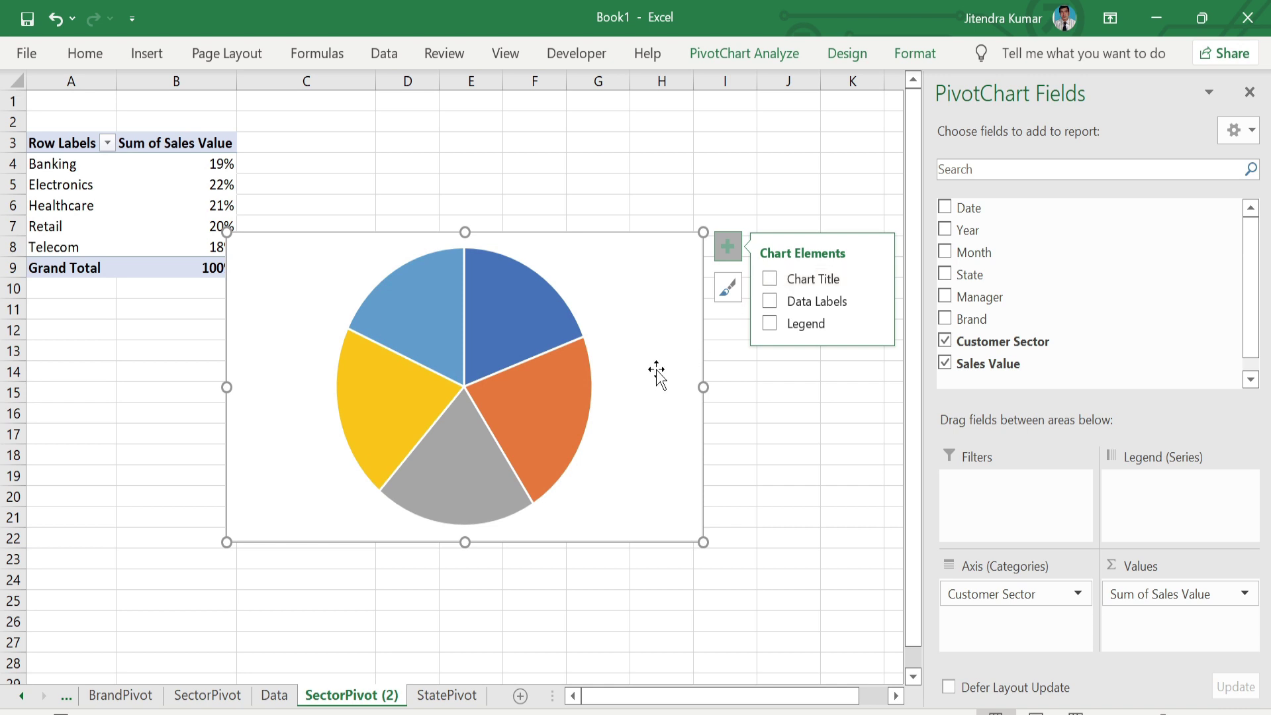
# Step: Add data labels to the pie slices showing sector names alongside the percentages
pyautogui.click(728, 497)
pyautogui.click(529, 324)
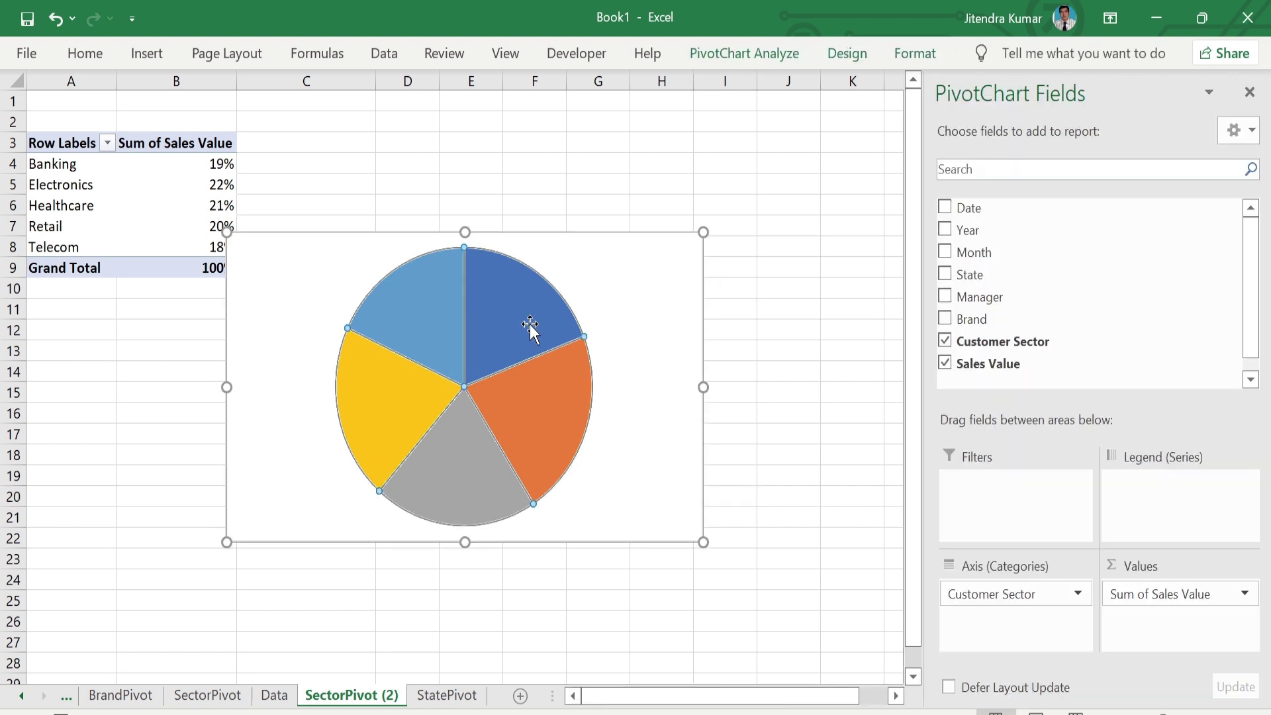
pyautogui.rightClick(530, 325)
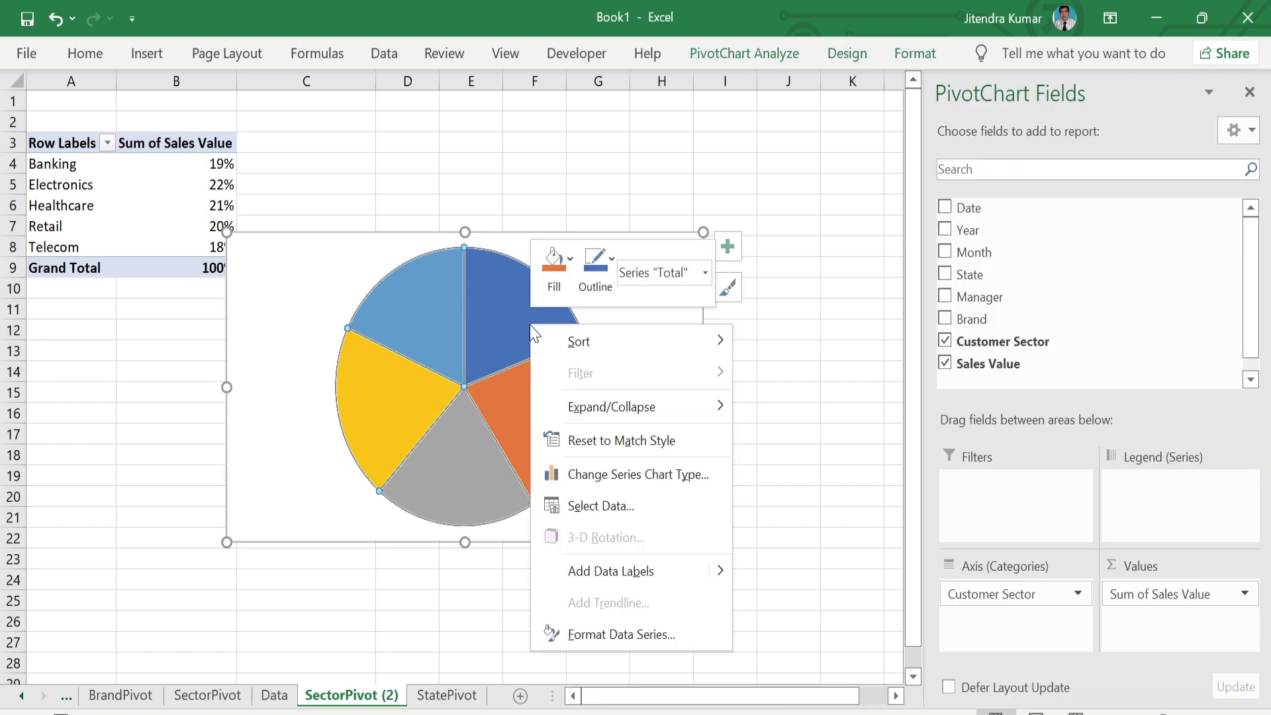
pyautogui.click(628, 573)
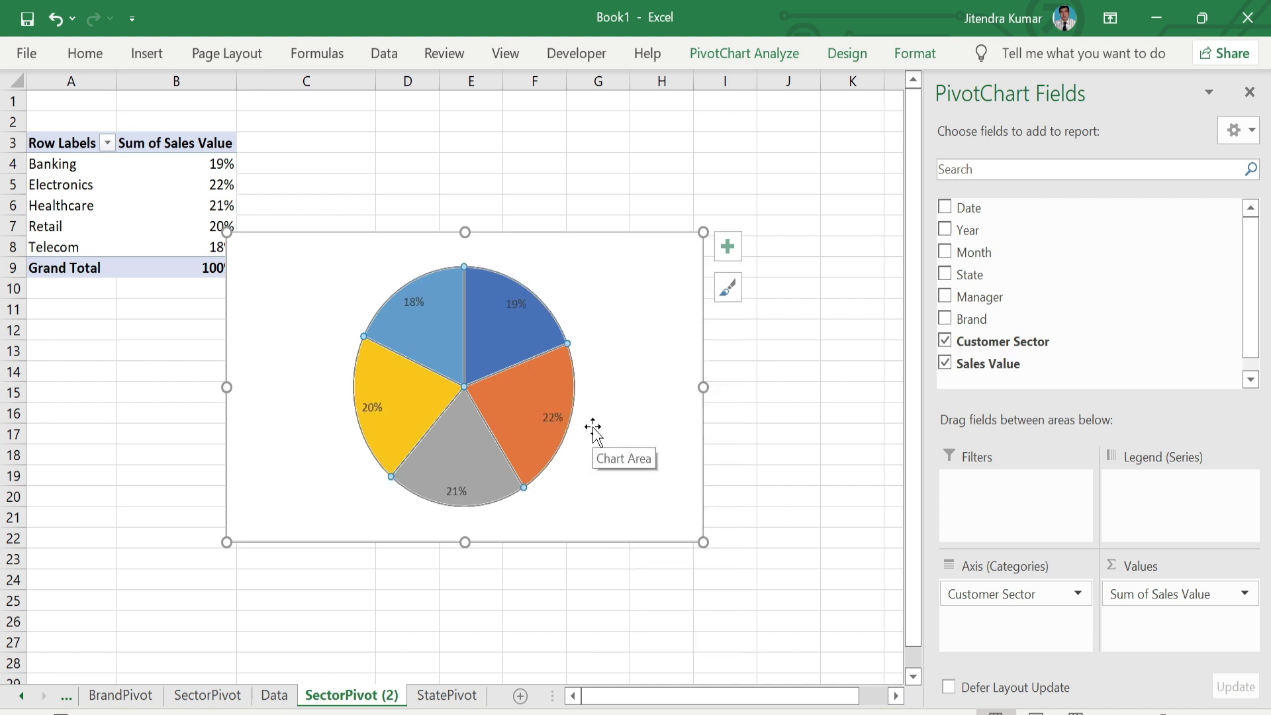
pyautogui.click(543, 415)
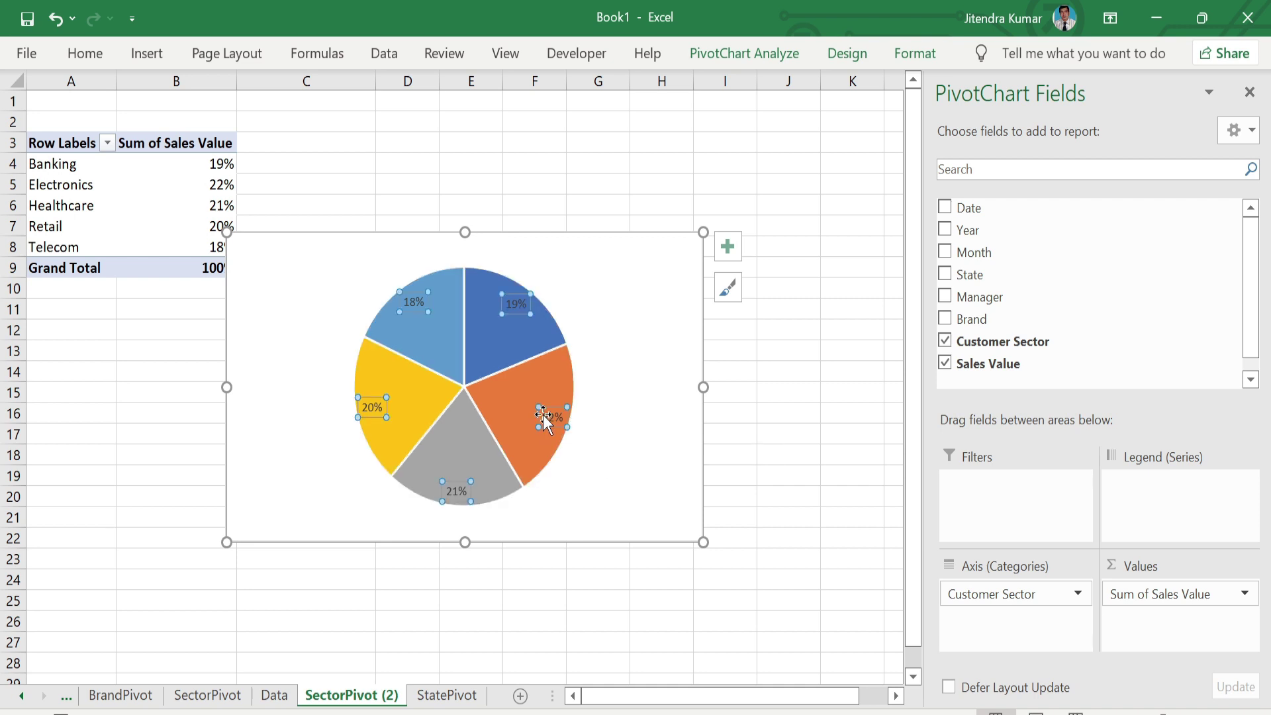
pyautogui.rightClick(543, 414)
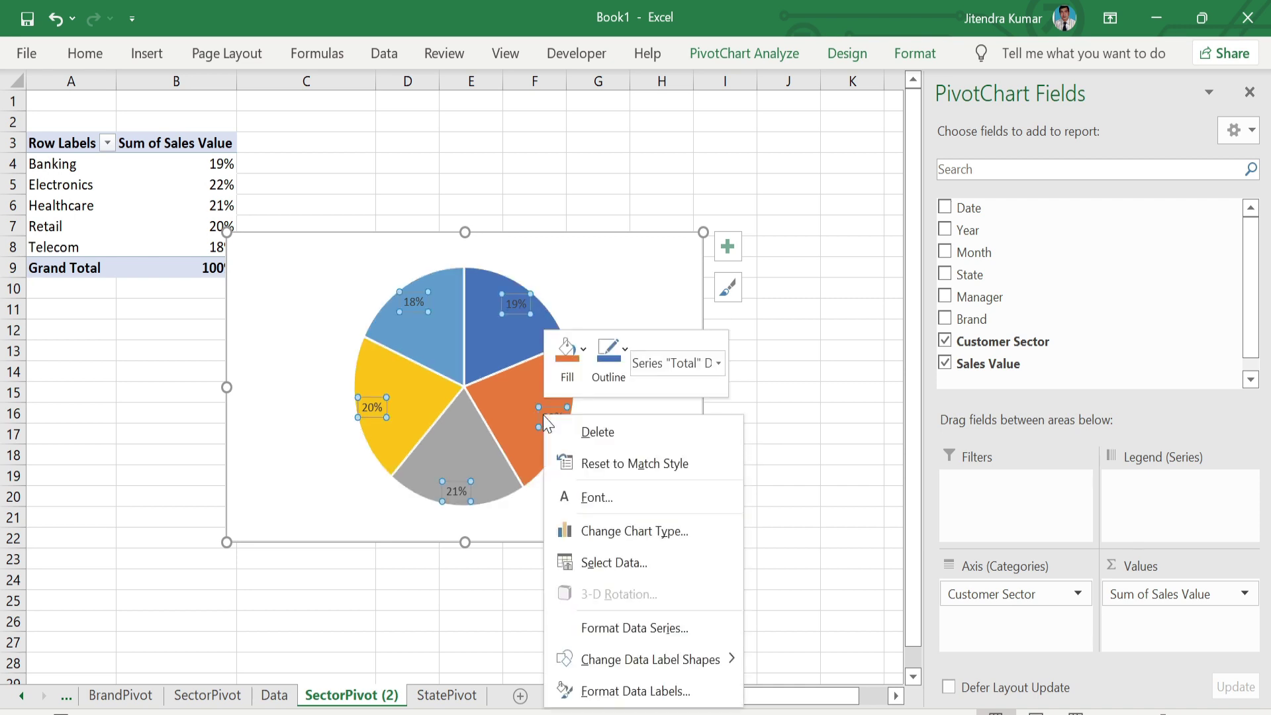
pyautogui.click(669, 698)
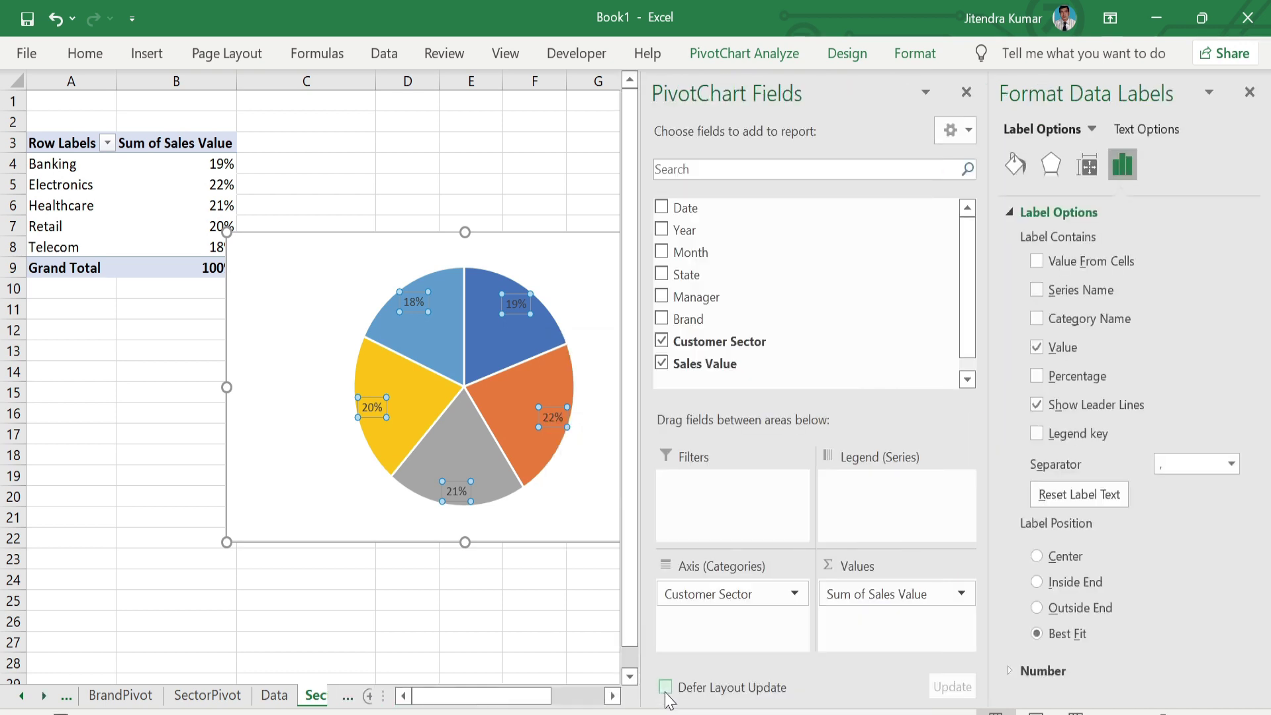
pyautogui.click(1036, 319)
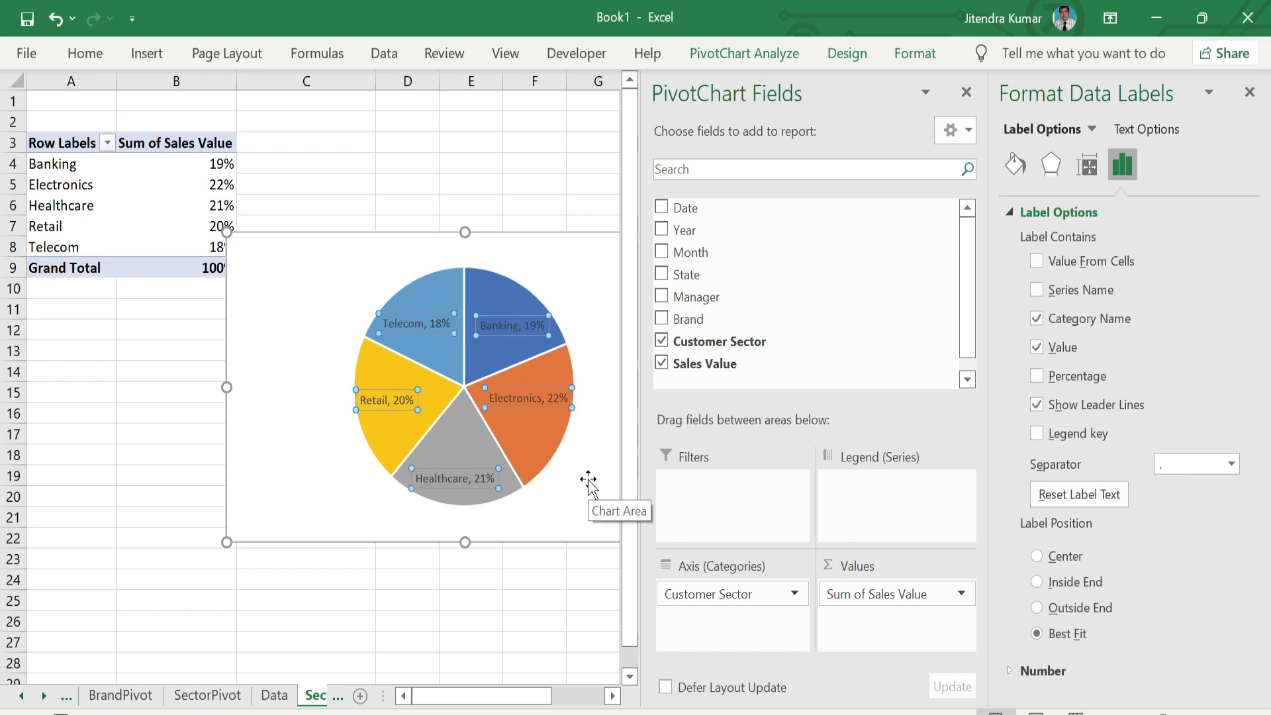
pyautogui.click(1249, 92)
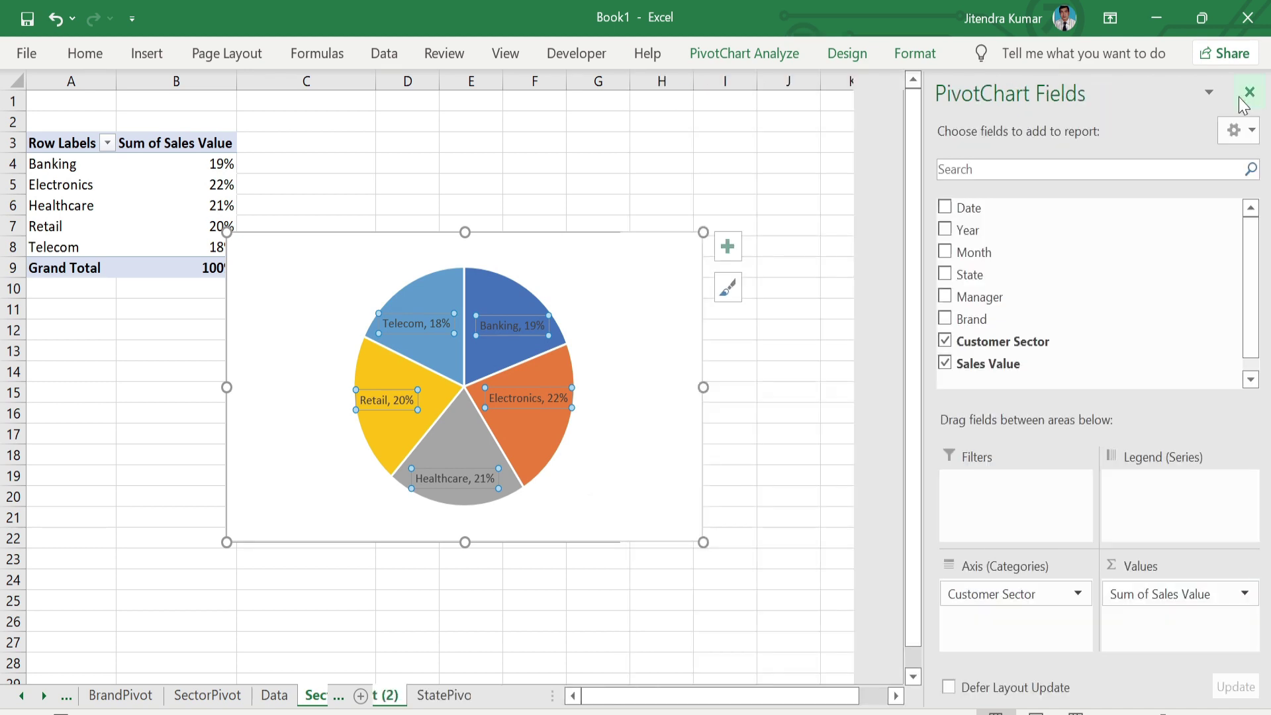
# Step: Make the pie data labels white and bold
pyautogui.click(85, 54)
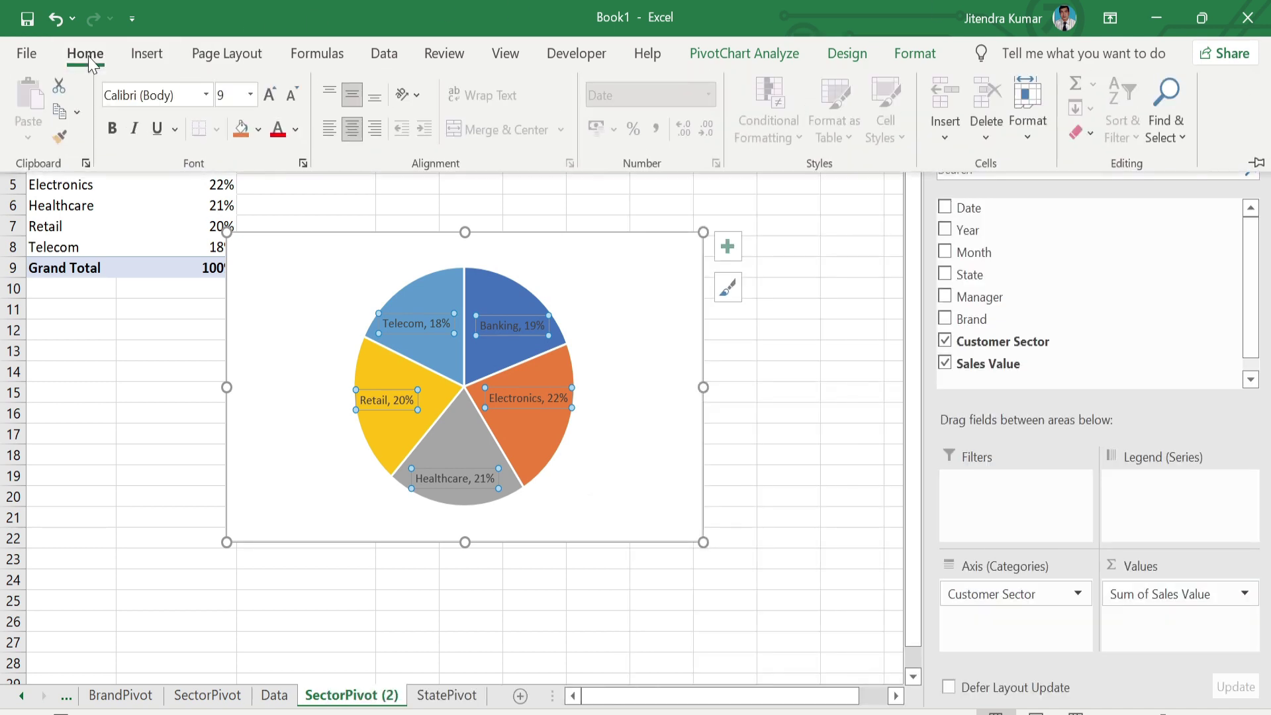
pyautogui.click(298, 125)
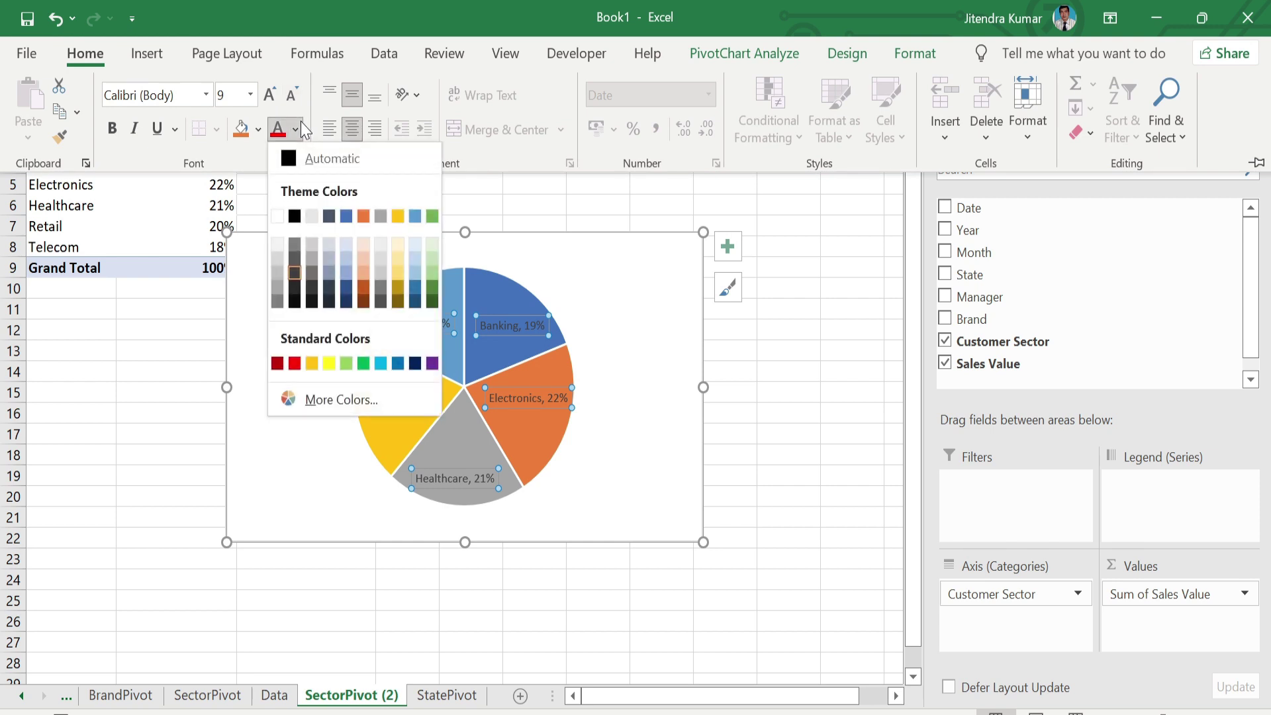
pyautogui.click(278, 217)
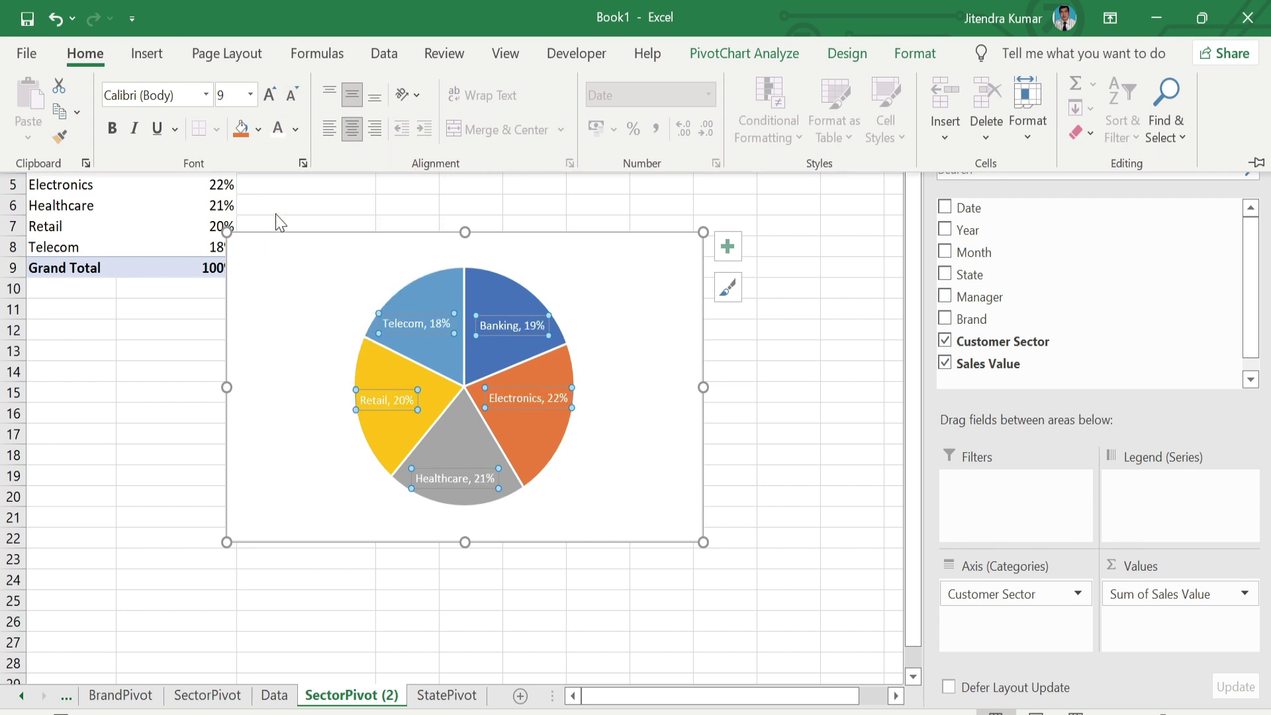
pyautogui.click(113, 137)
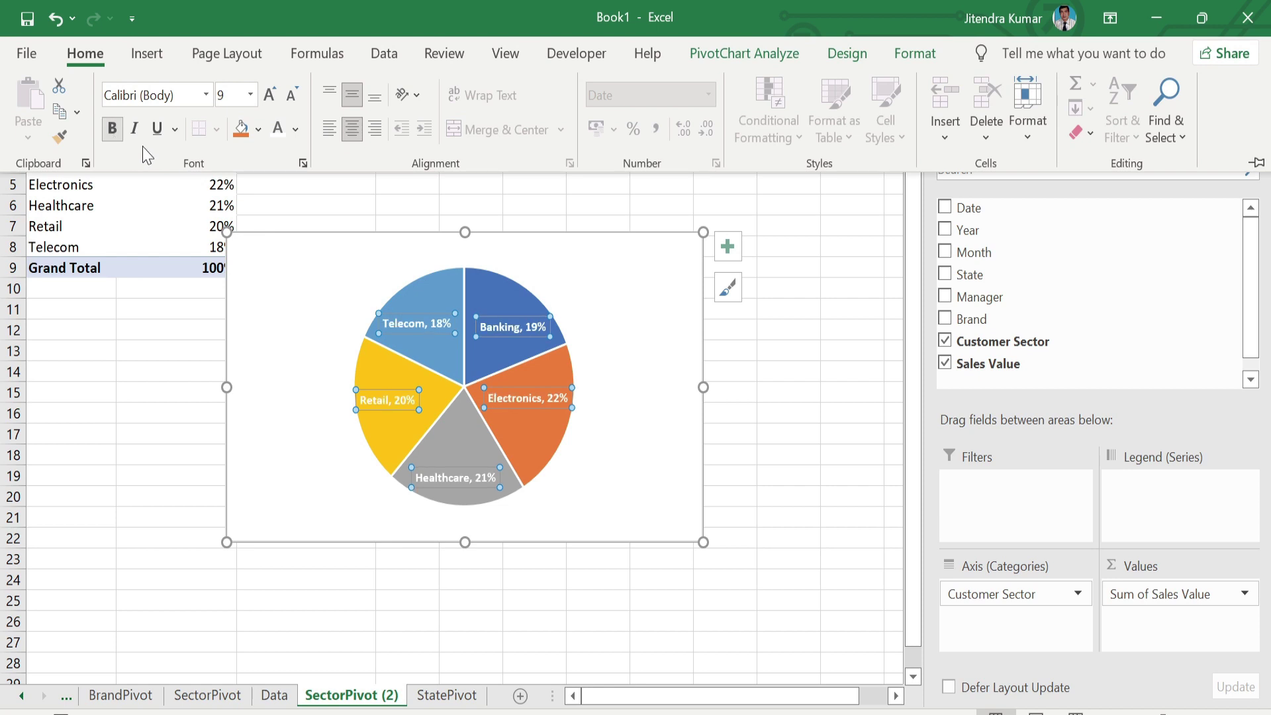
# Step: Rename the SectorPivot (2) sheet to PiePivot
pyautogui.rightClick(358, 699)
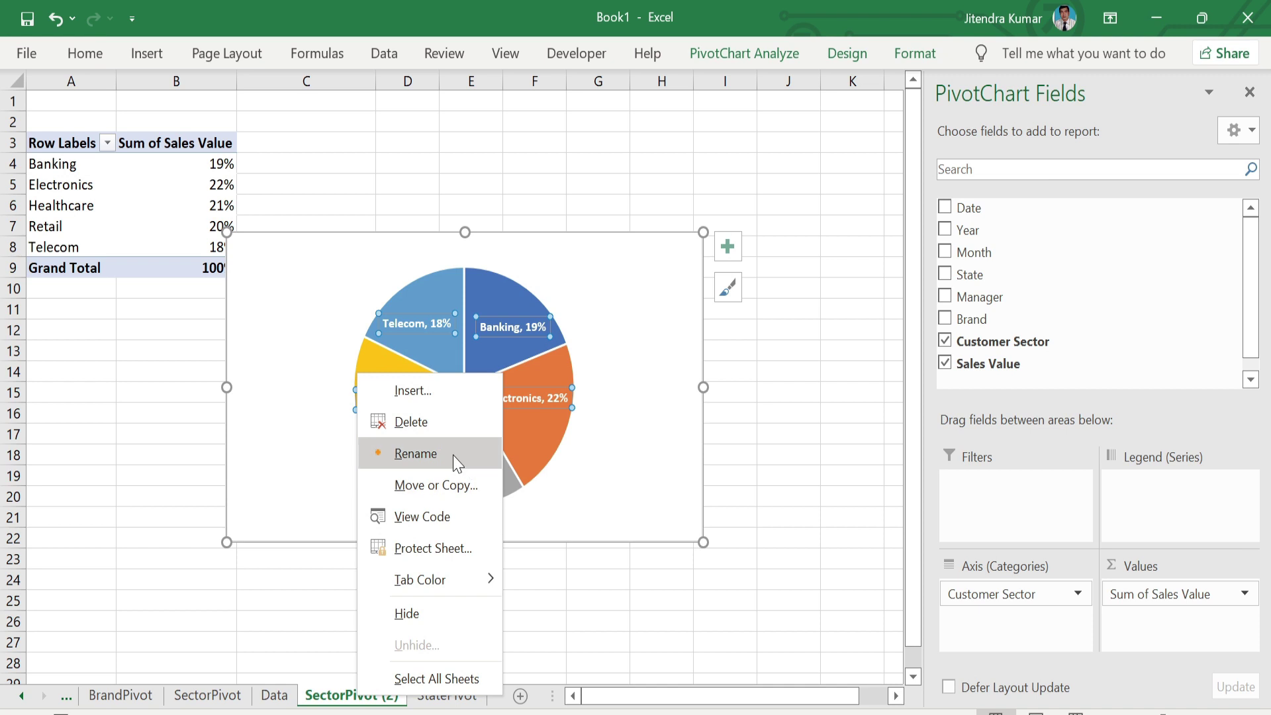
pyautogui.click(415, 453)
pyautogui.write('Pie')
pyautogui.press('Return')
pyautogui.write('Pivot')
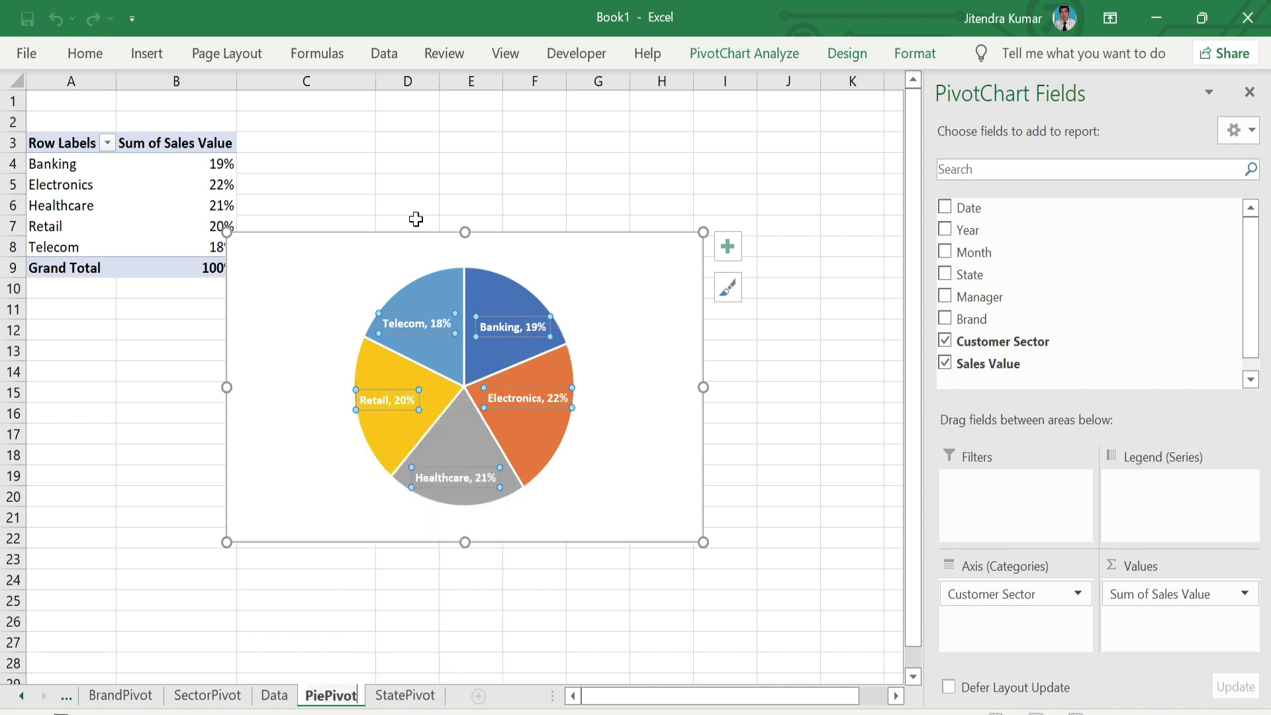
# Step: Rename its pivot table from SectorPivot to PiePivot
pyautogui.click(178, 199)
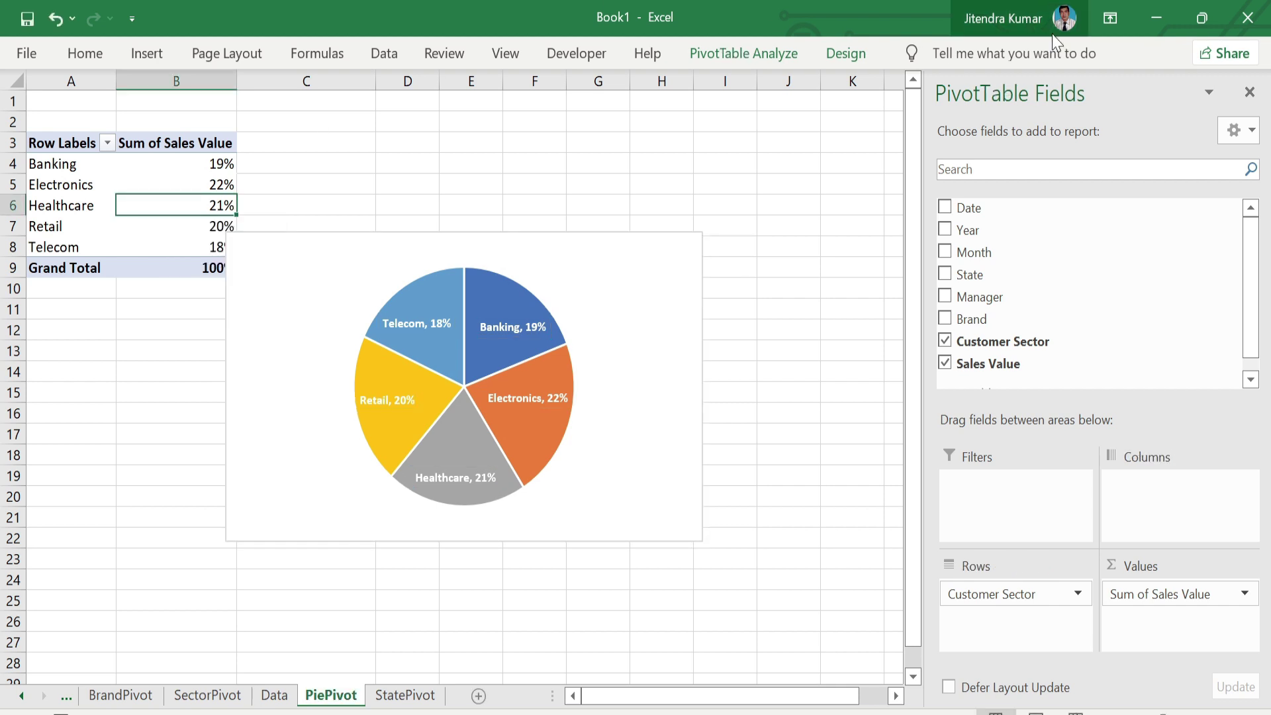
pyautogui.click(787, 57)
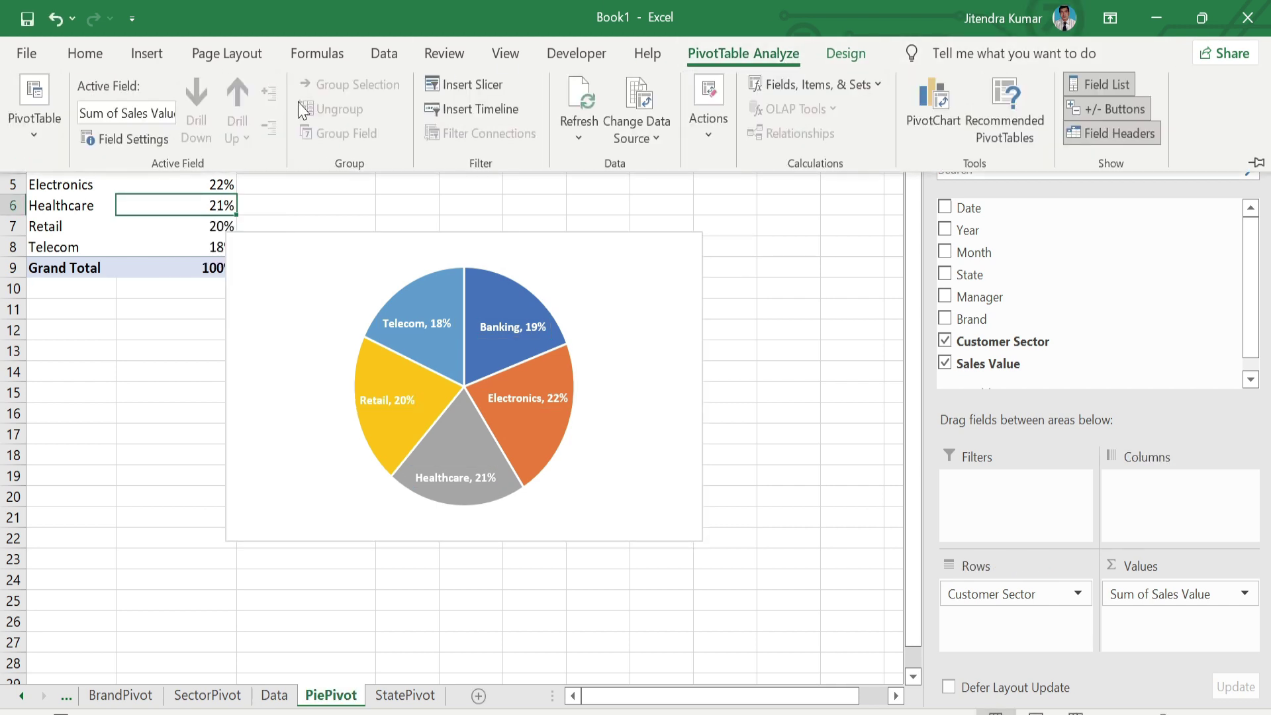
pyautogui.click(45, 135)
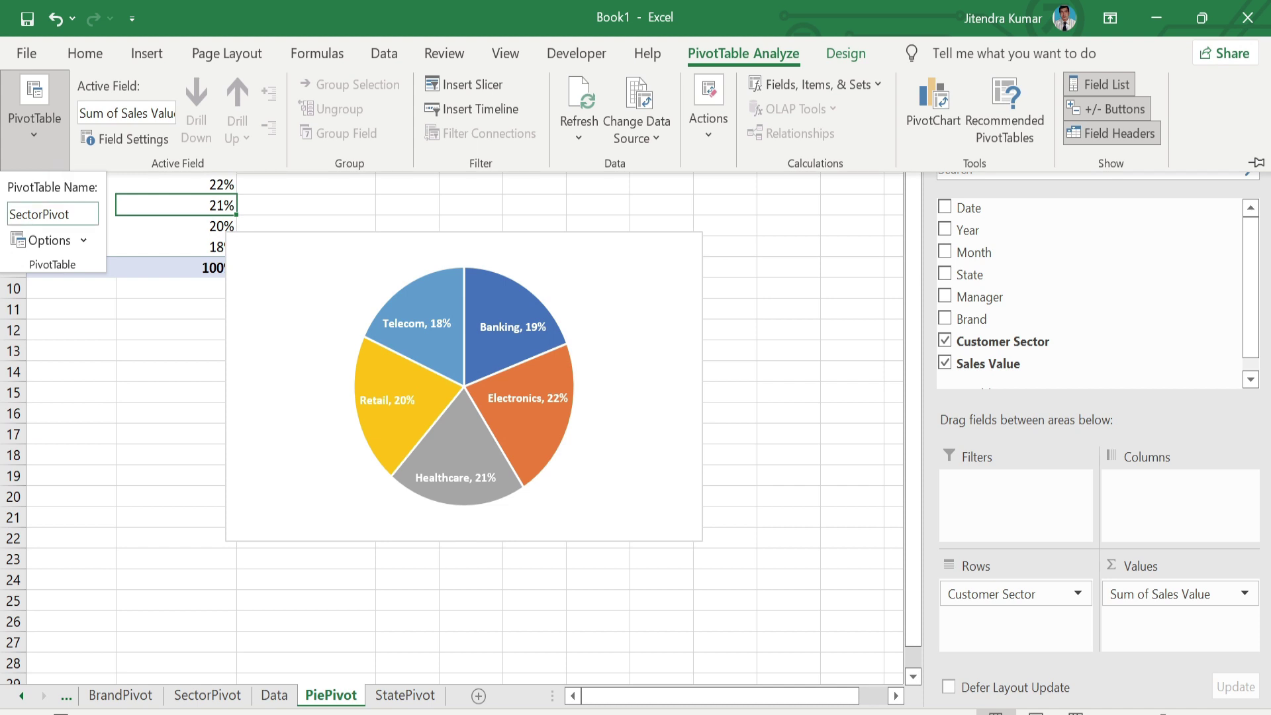
pyautogui.click(53, 213)
pyautogui.write('Pi')
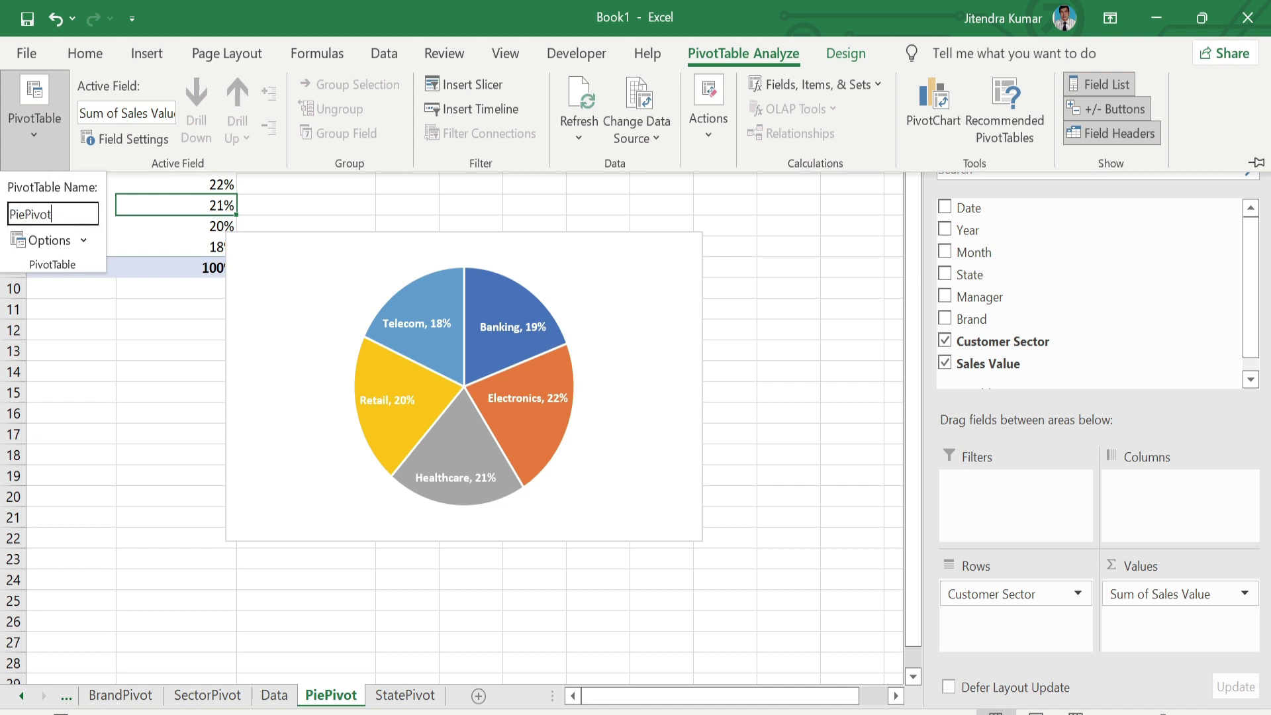
pyautogui.click(123, 326)
pyautogui.click(123, 326)
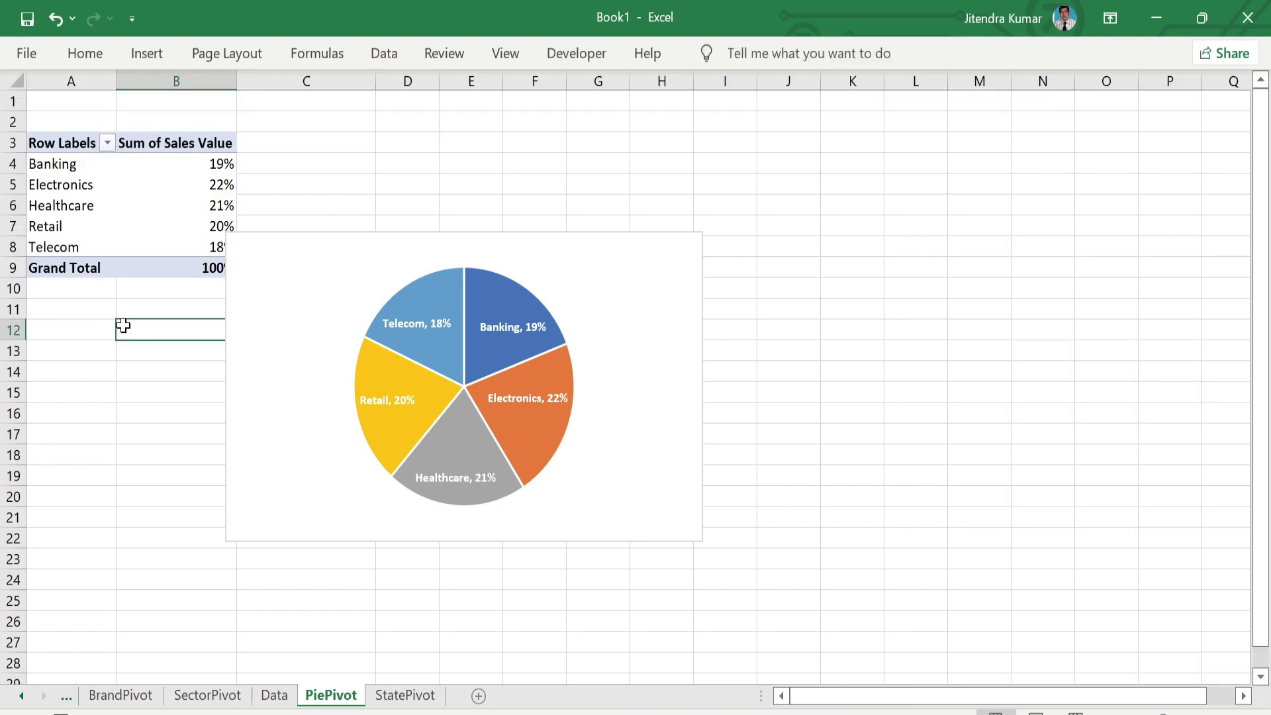
# Step: Add a new Sheet8 with gridlines turned off, then return to the ManagerPivot sheet
pyautogui.click(477, 697)
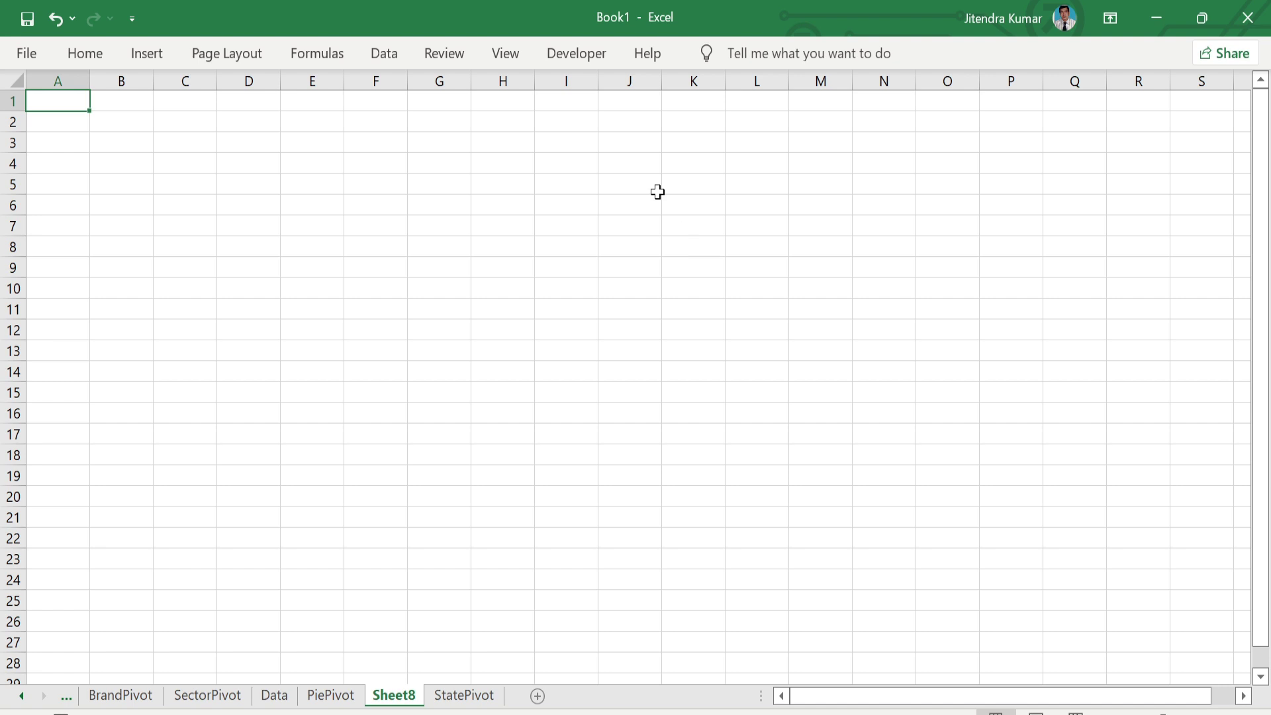
pyautogui.click(507, 56)
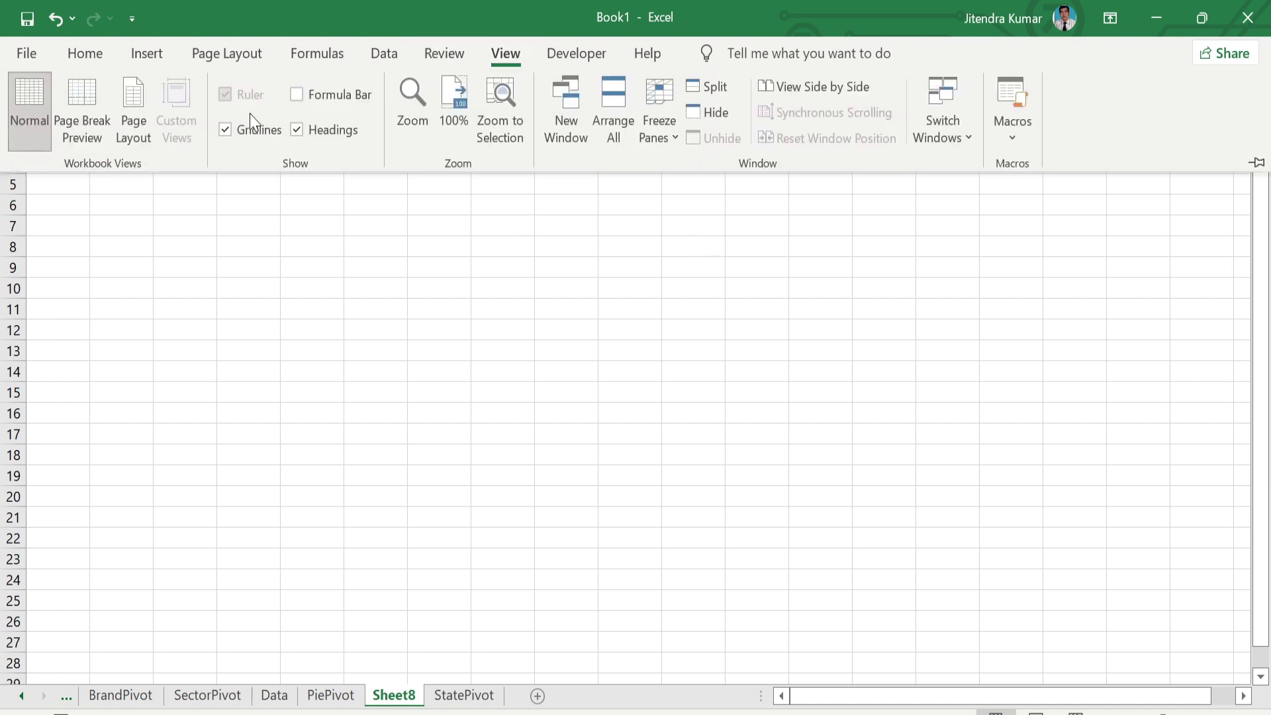
pyautogui.click(225, 130)
pyautogui.click(332, 327)
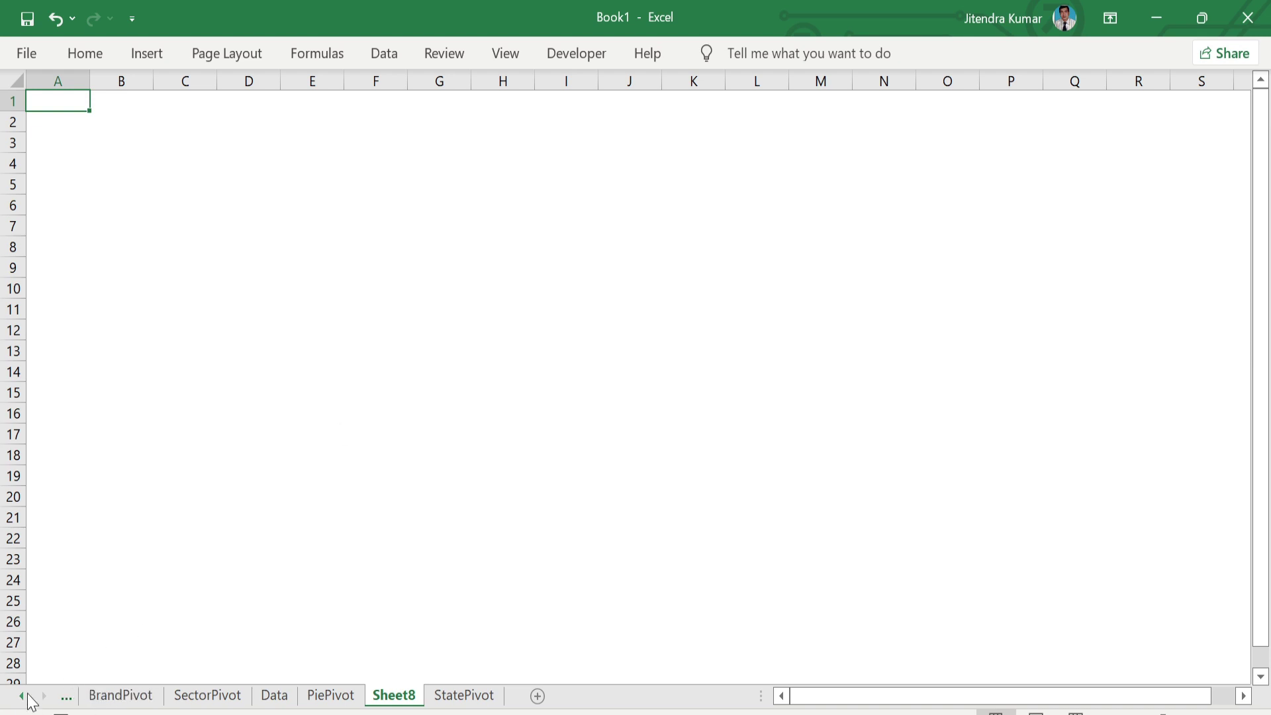
pyautogui.click(26, 695)
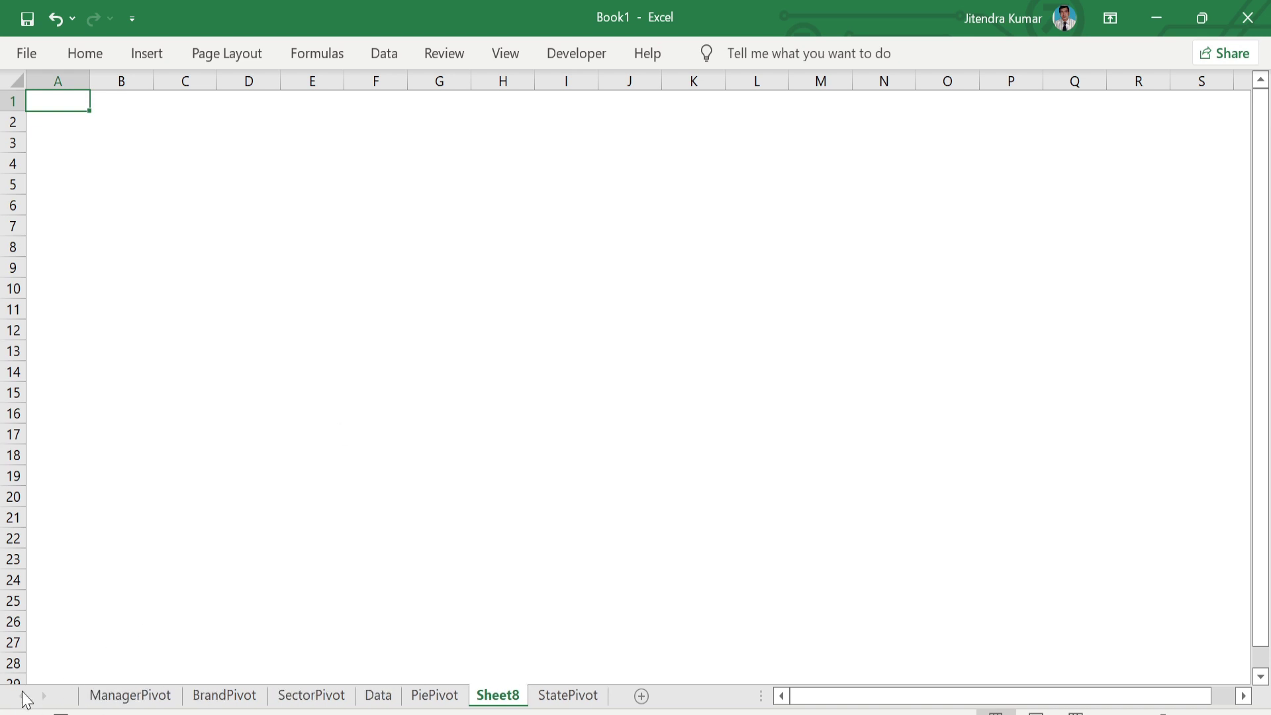
pyautogui.click(113, 702)
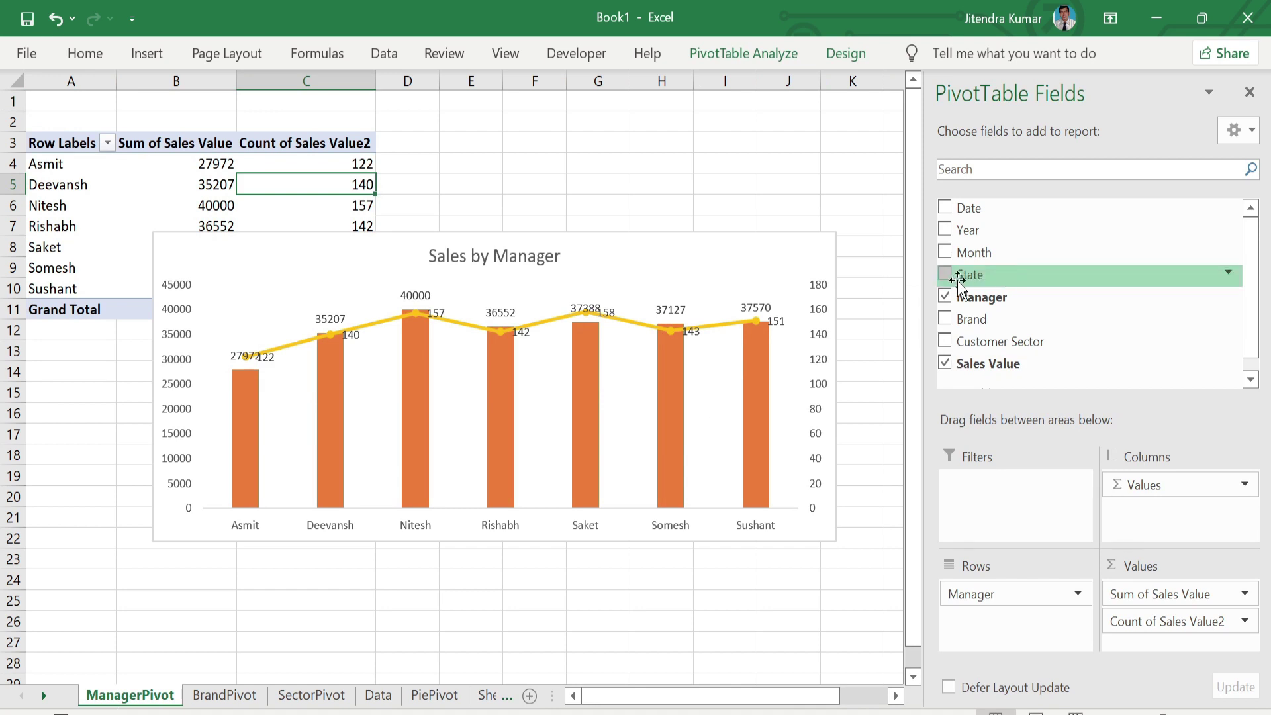
# Step: Move the Sales by Manager chart from ManagerPivot to the top of Sheet8
pyautogui.click(730, 265)
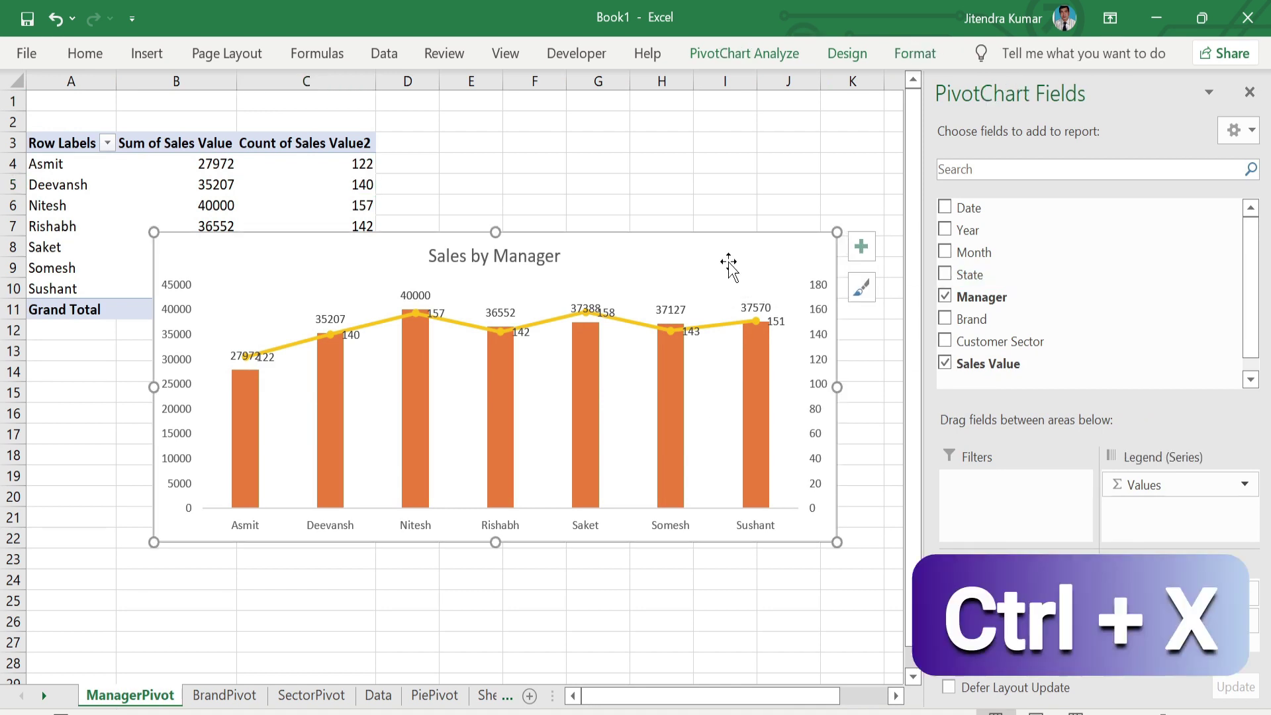
pyautogui.hotkey('ctrl', 'x')
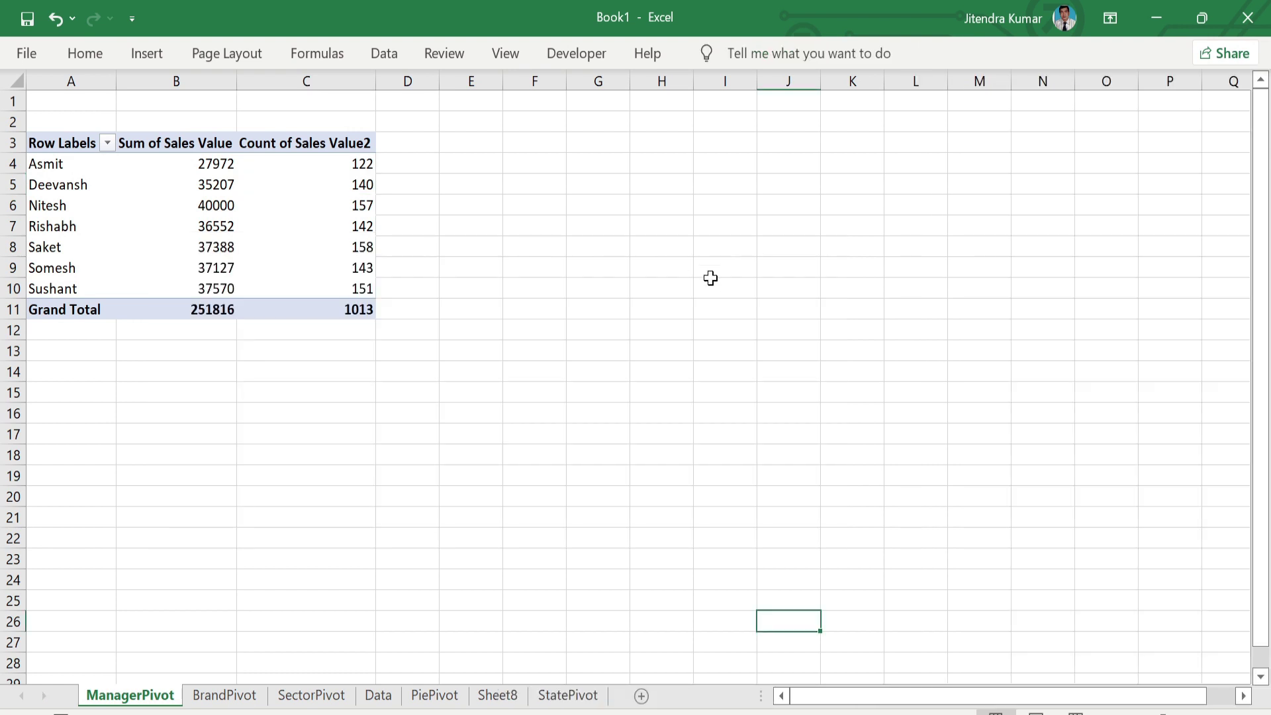
pyautogui.click(498, 696)
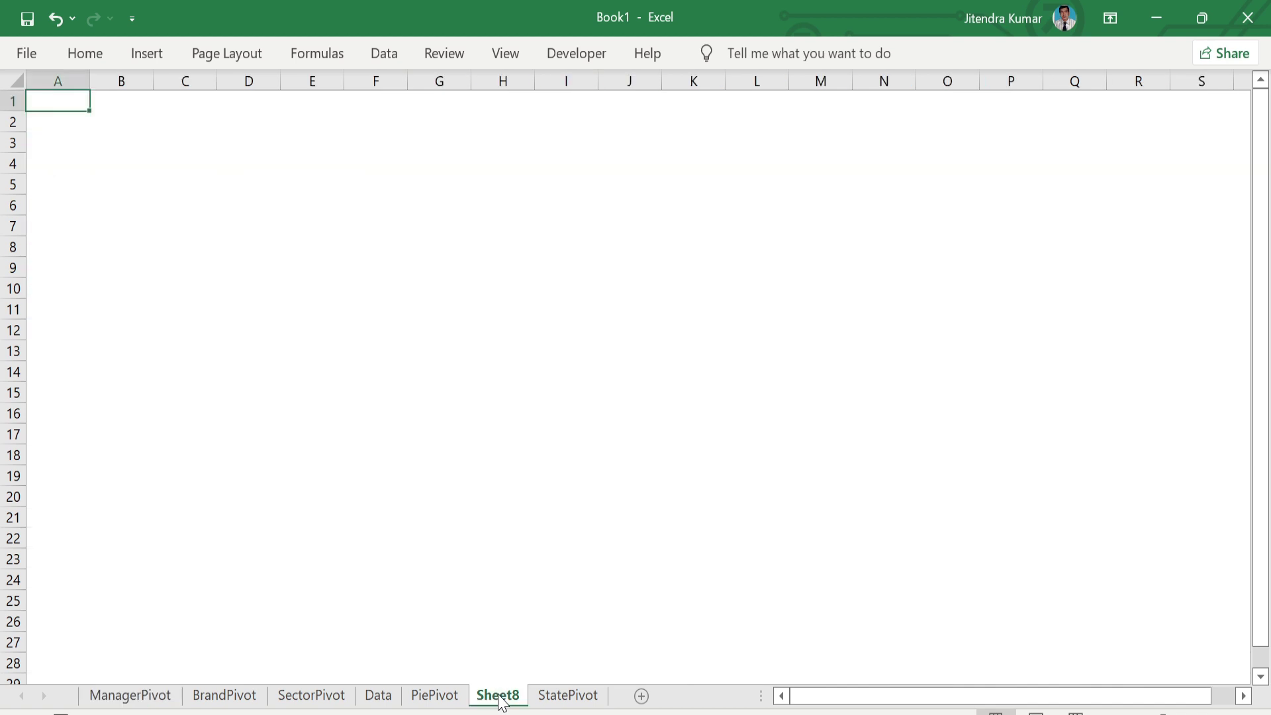
pyautogui.hotkey('ctrl', 'v')
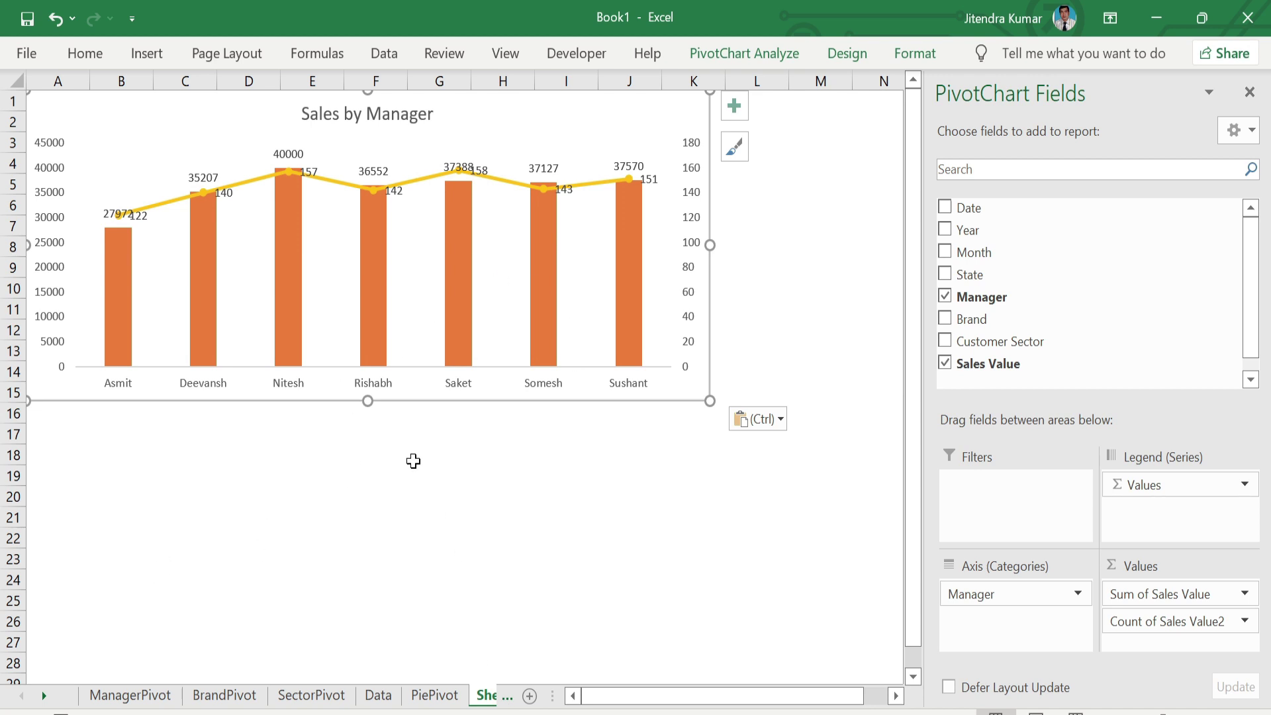
pyautogui.click(1251, 88)
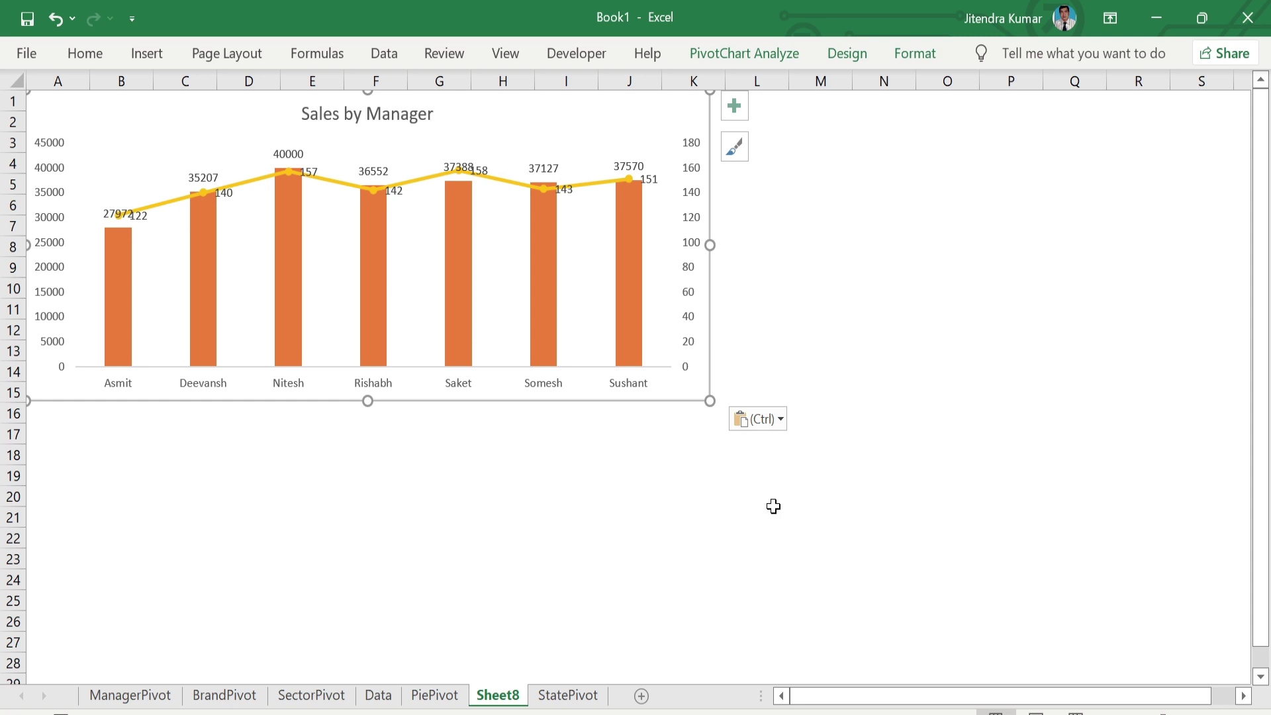
# Step: Remove the Sales by States chart from the StatePivot sheet
pyautogui.click(567, 694)
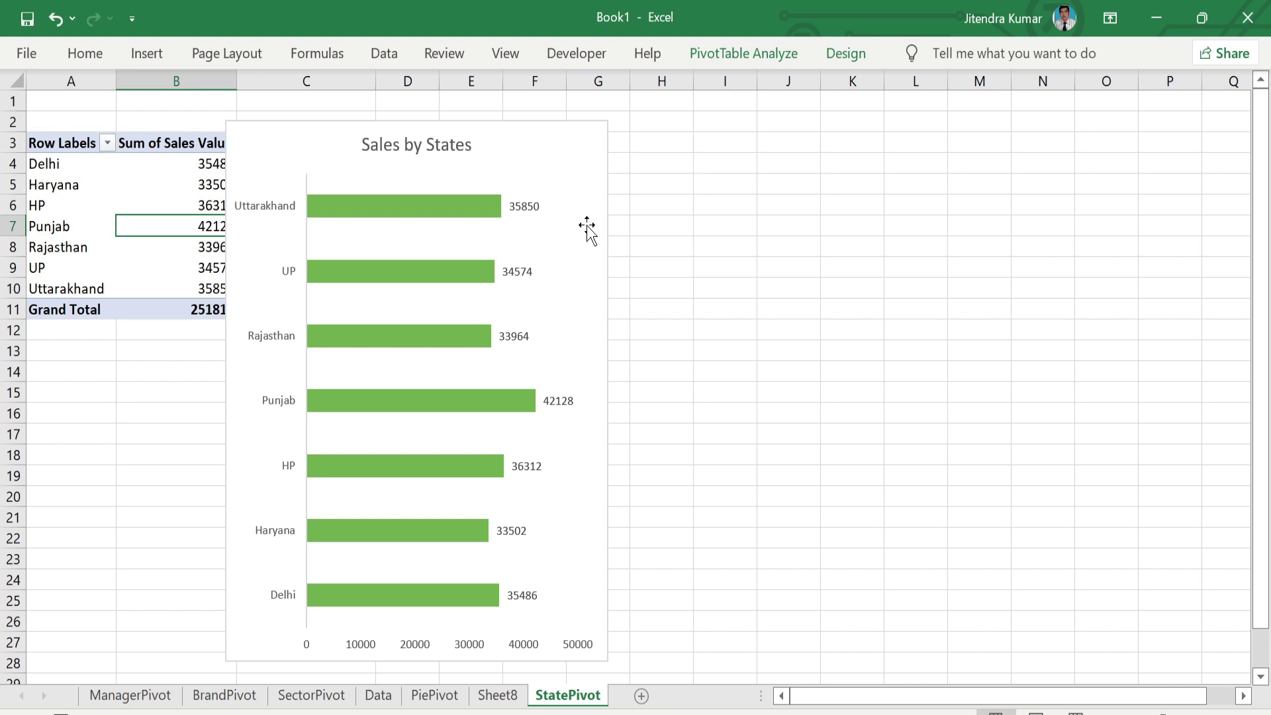
pyautogui.click(587, 226)
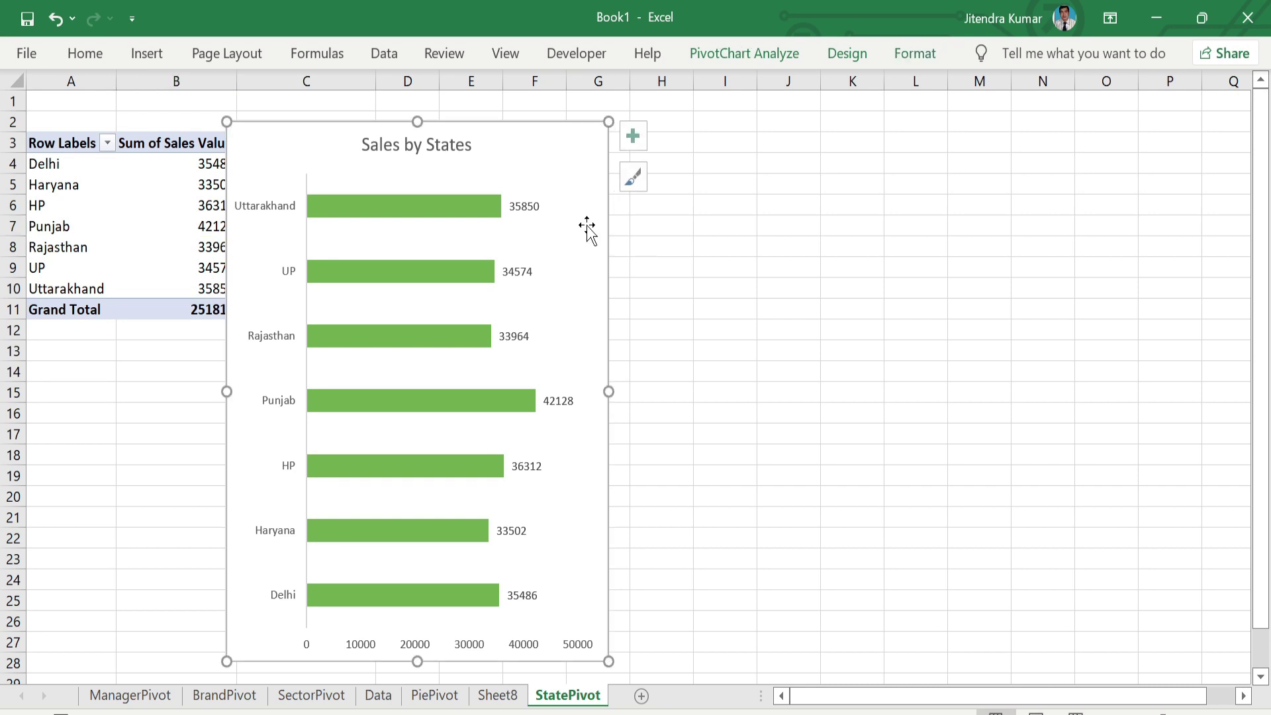
pyautogui.press('Delete')
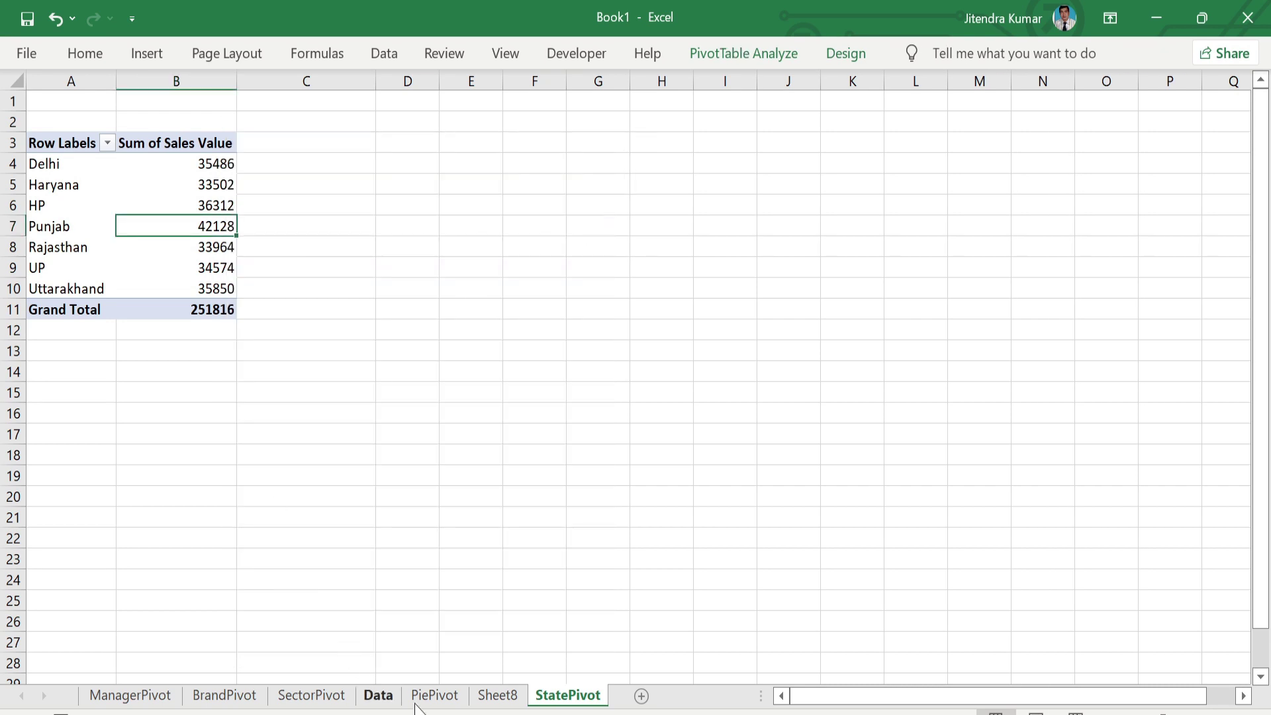
# Step: Paste the Sales by States chart onto Sheet8 and move it to the top right
pyautogui.click(507, 702)
pyautogui.click(882, 503)
pyautogui.hotkey('ctrl', 'v')
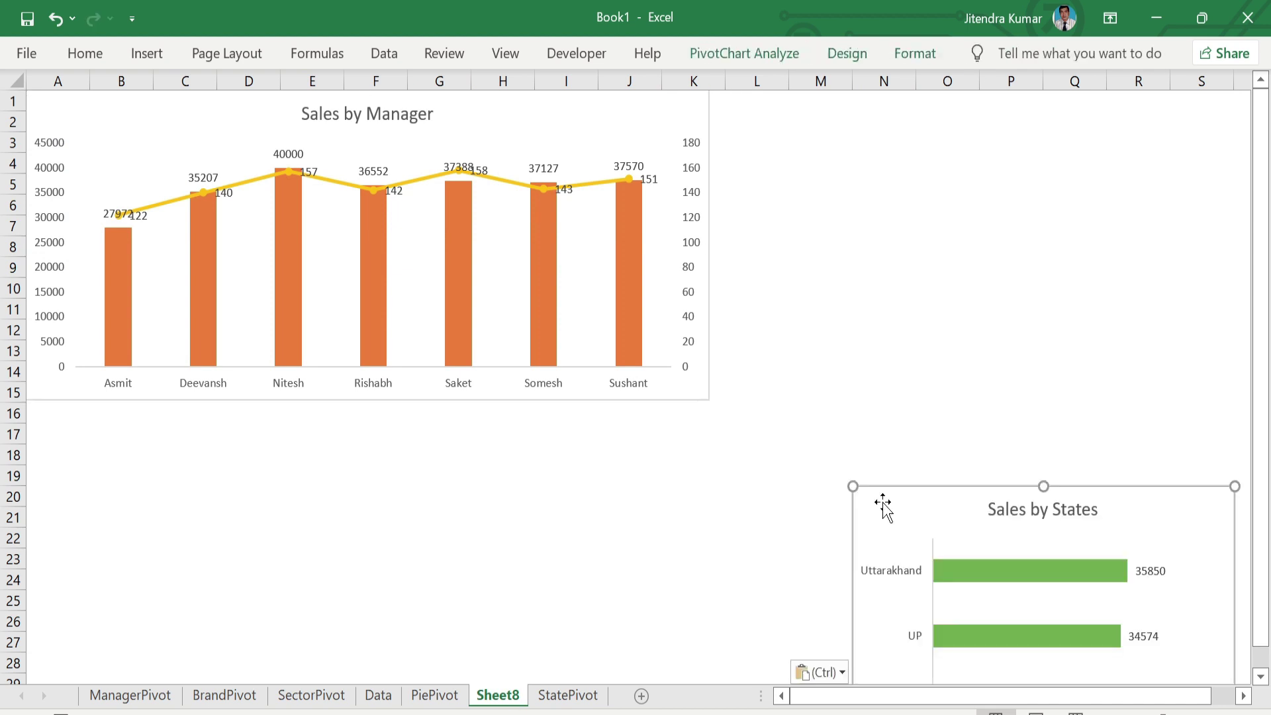
pyautogui.moveTo(1162, 493)
pyautogui.mouseDown()
pyautogui.moveTo(1159, 101)
pyautogui.moveTo(1183, 91)
pyautogui.mouseUp()
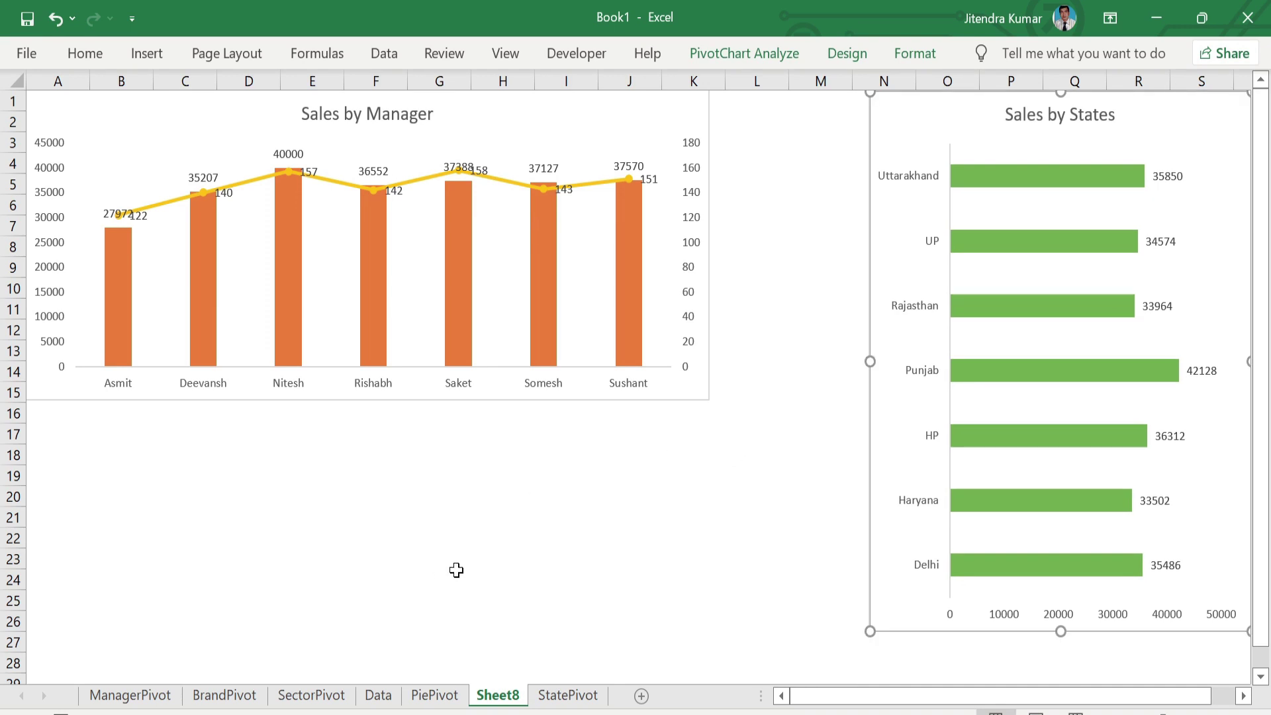
# Step: Move the Sales by Brands chart from BrandPivot to below the manager chart on Sheet8
pyautogui.click(232, 695)
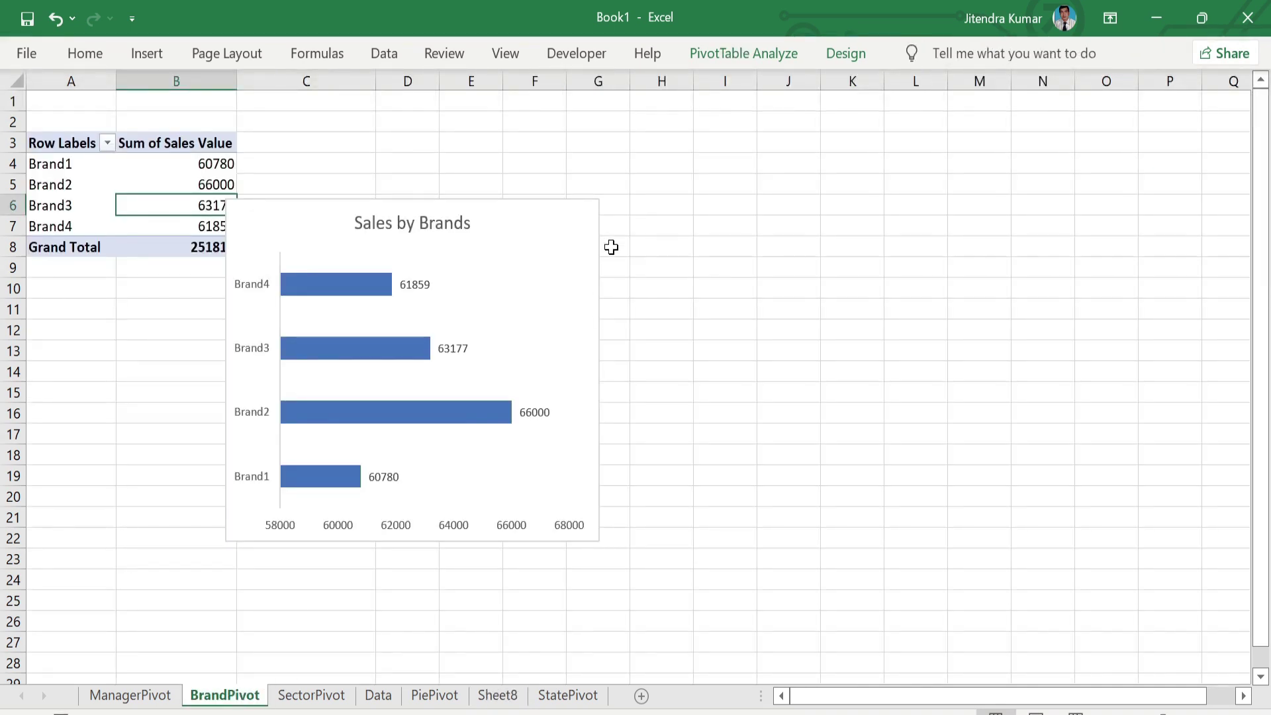
pyautogui.click(587, 234)
pyautogui.press('Delete')
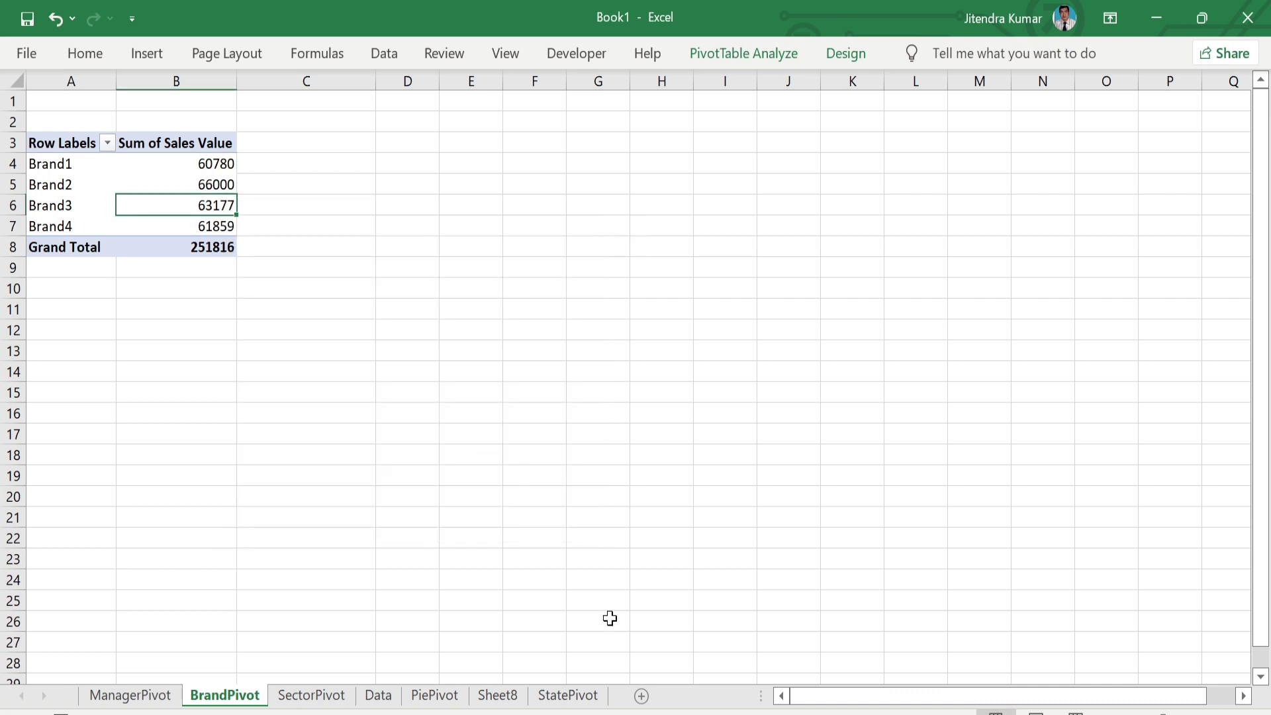
pyautogui.click(498, 698)
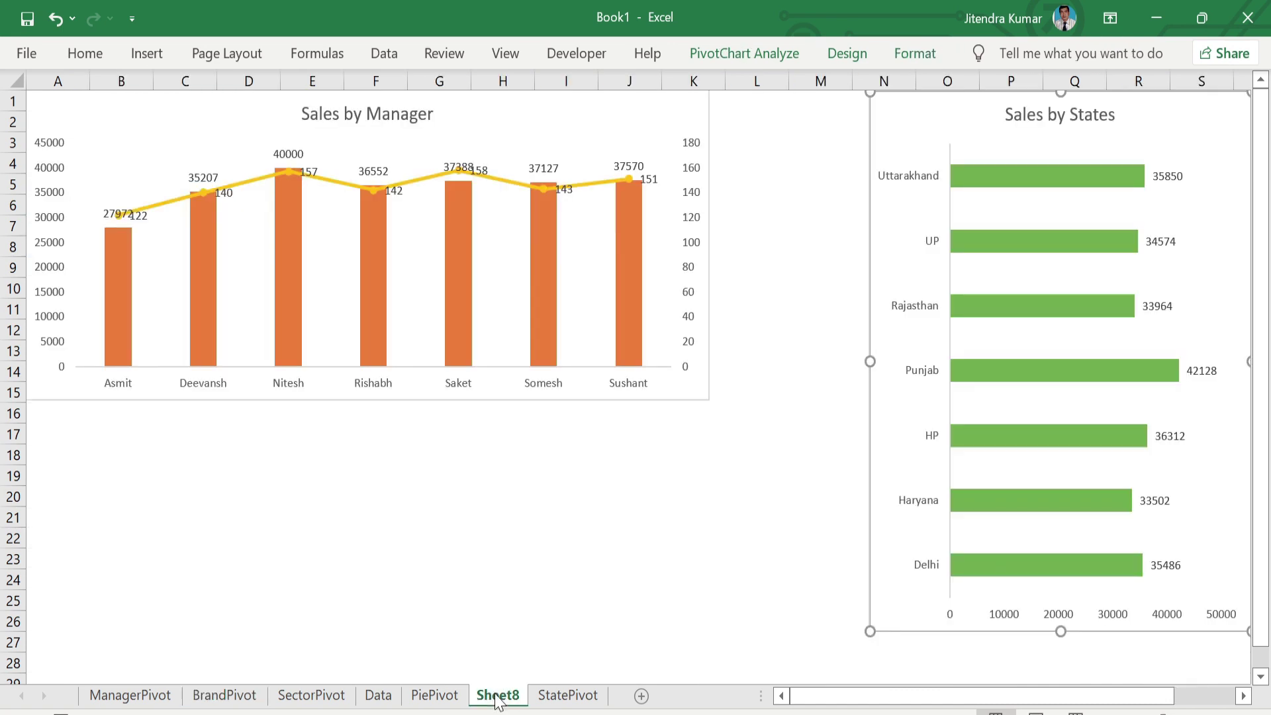
pyautogui.click(519, 518)
pyautogui.hotkey('ctrl', 'v')
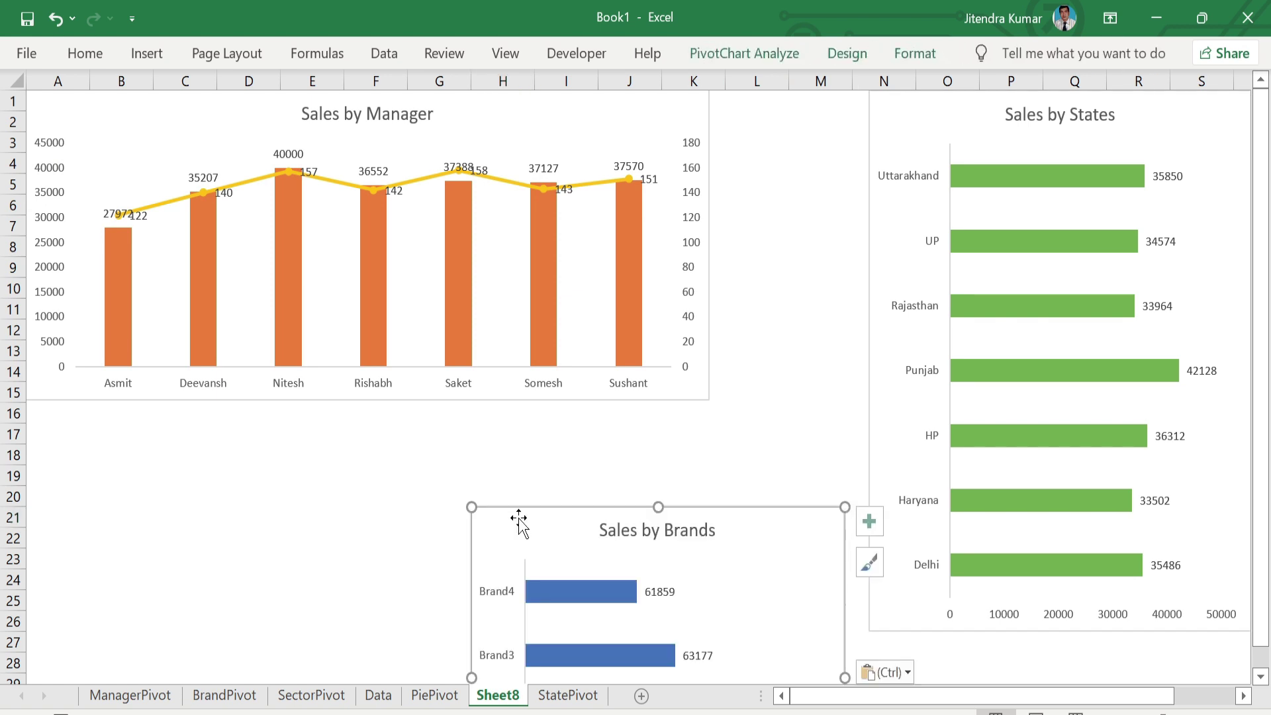
# Step: Move the Sales by Sectors chart from SectorPivot to cell E21 on Sheet8
pyautogui.click(311, 697)
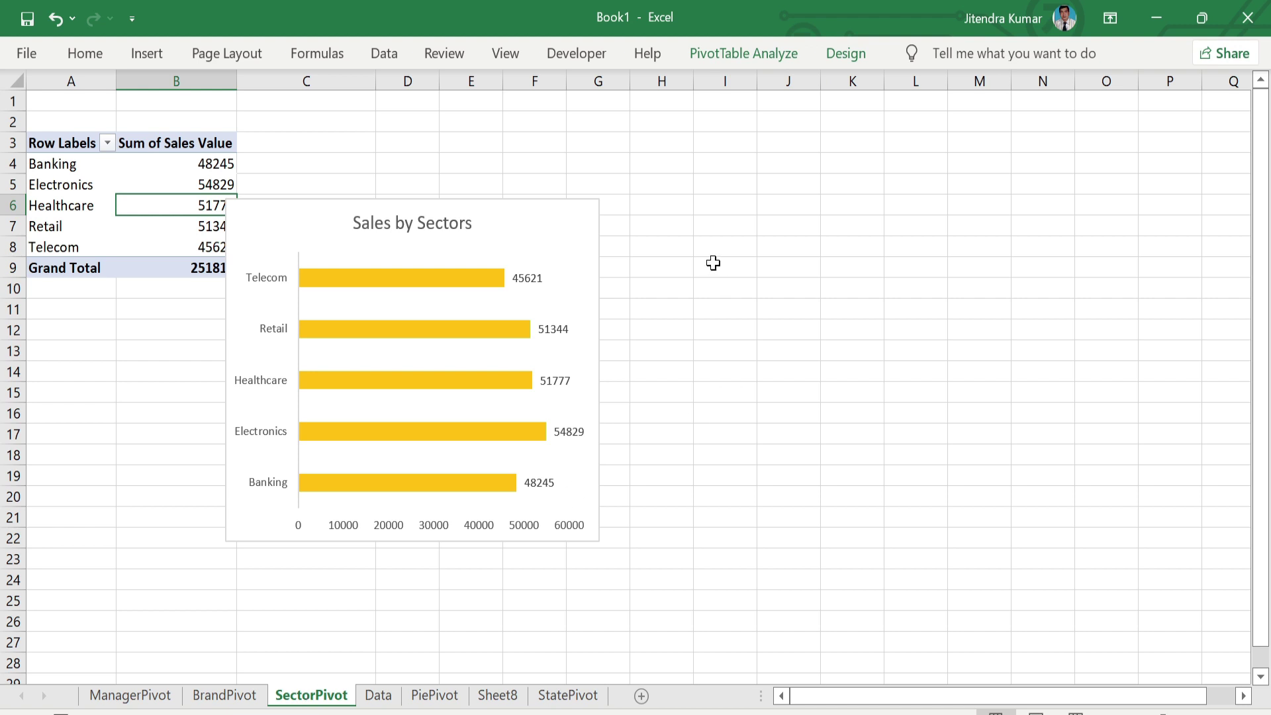
pyautogui.click(578, 239)
pyautogui.hotkey('ctrl', 'x')
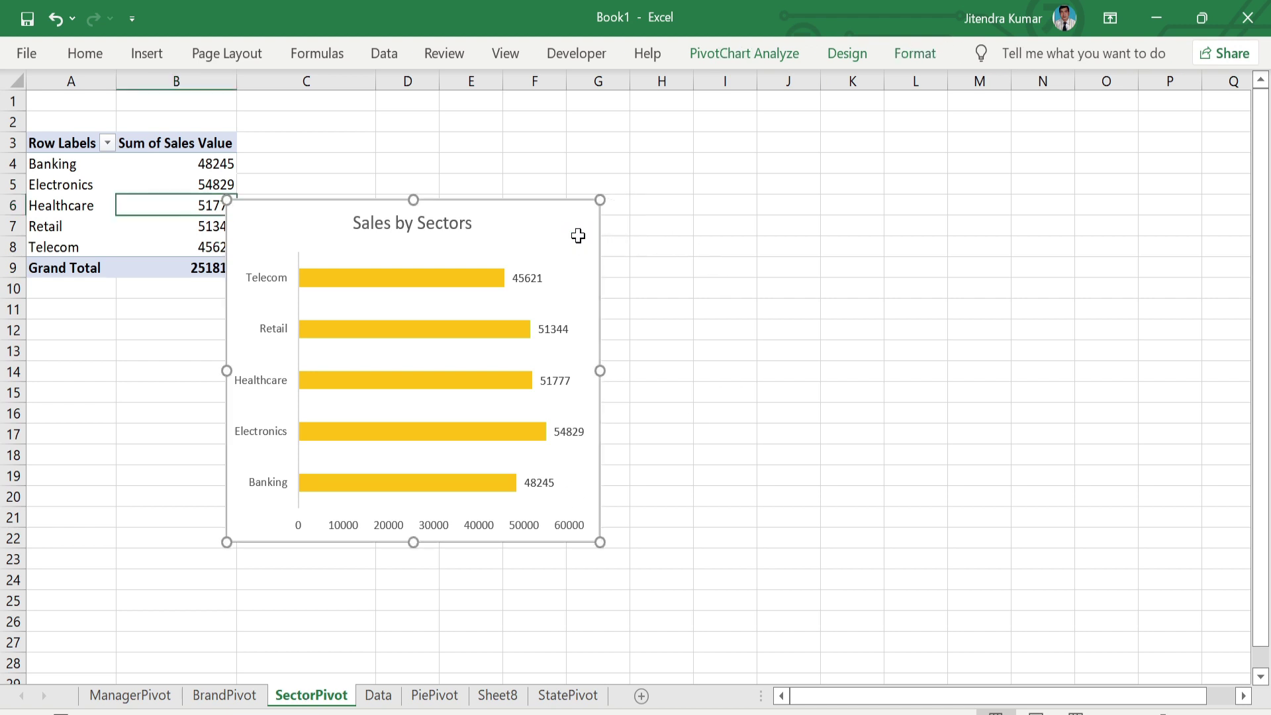
pyautogui.click(506, 701)
pyautogui.click(333, 523)
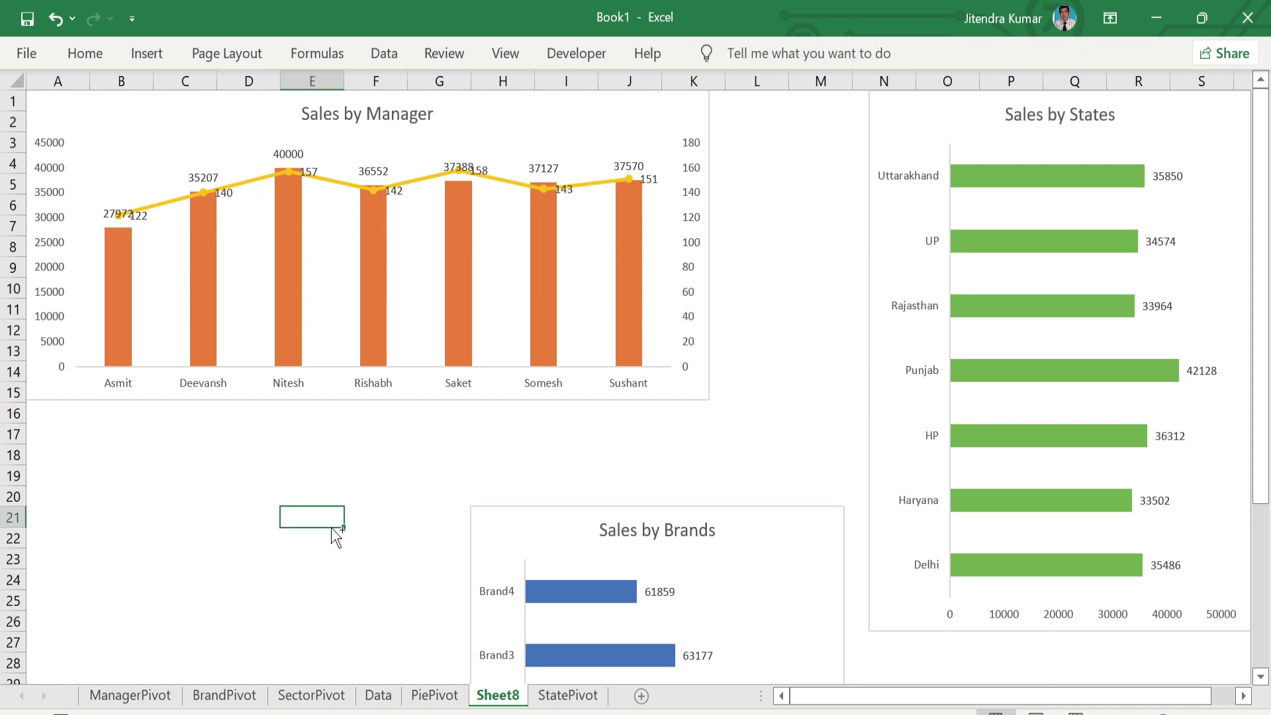
pyautogui.hotkey('ctrl', 'v')
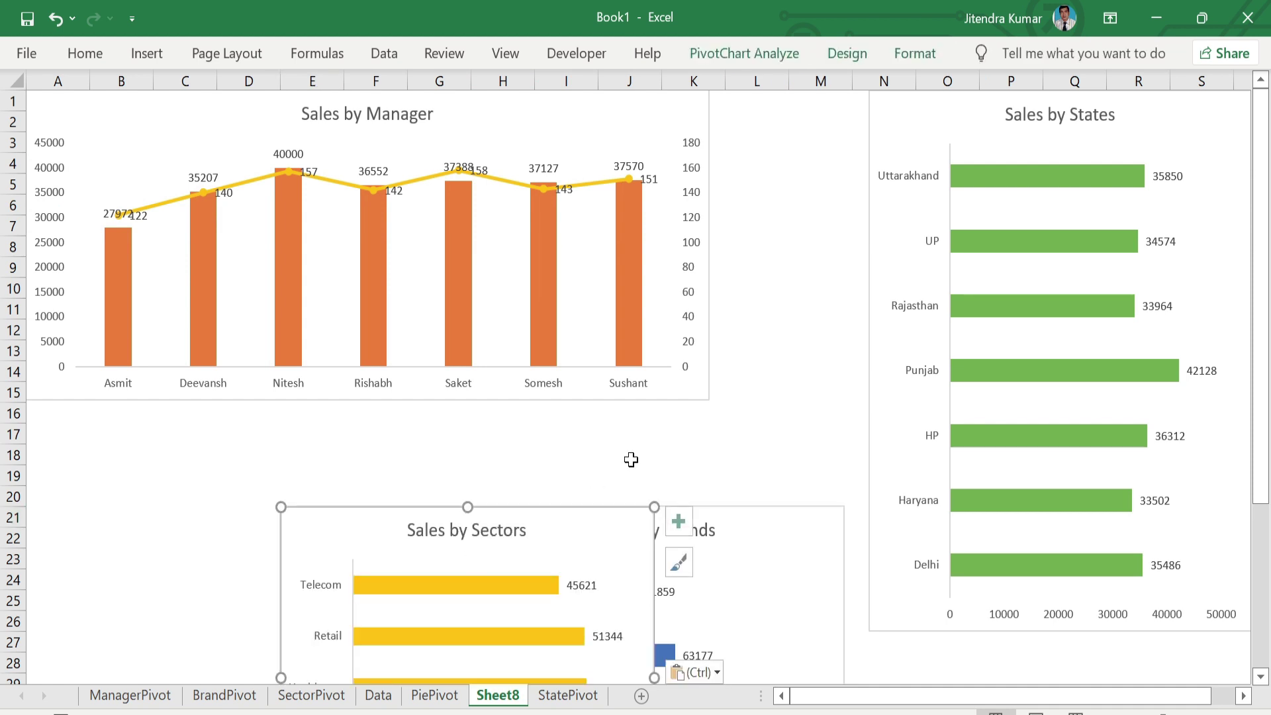
# Step: Cut the sector pie chart from PiePivot and pick cell B22 on Sheet8 for it
pyautogui.click(436, 696)
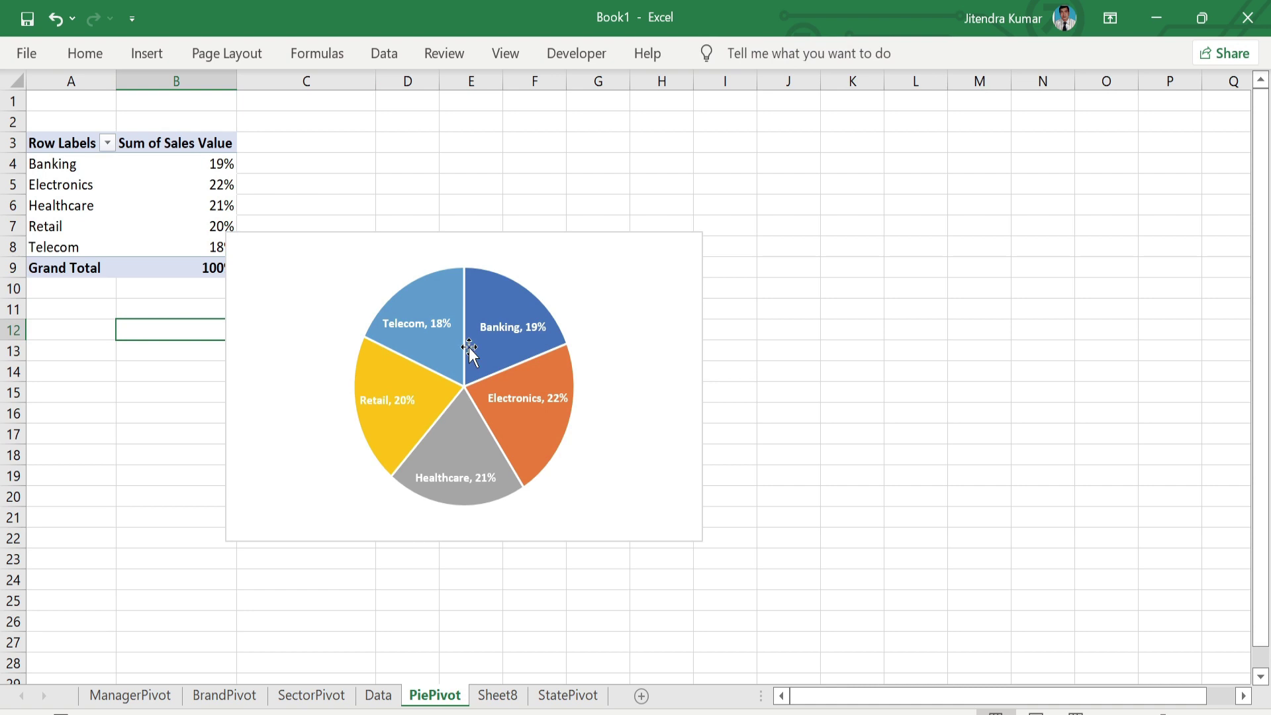
pyautogui.click(668, 272)
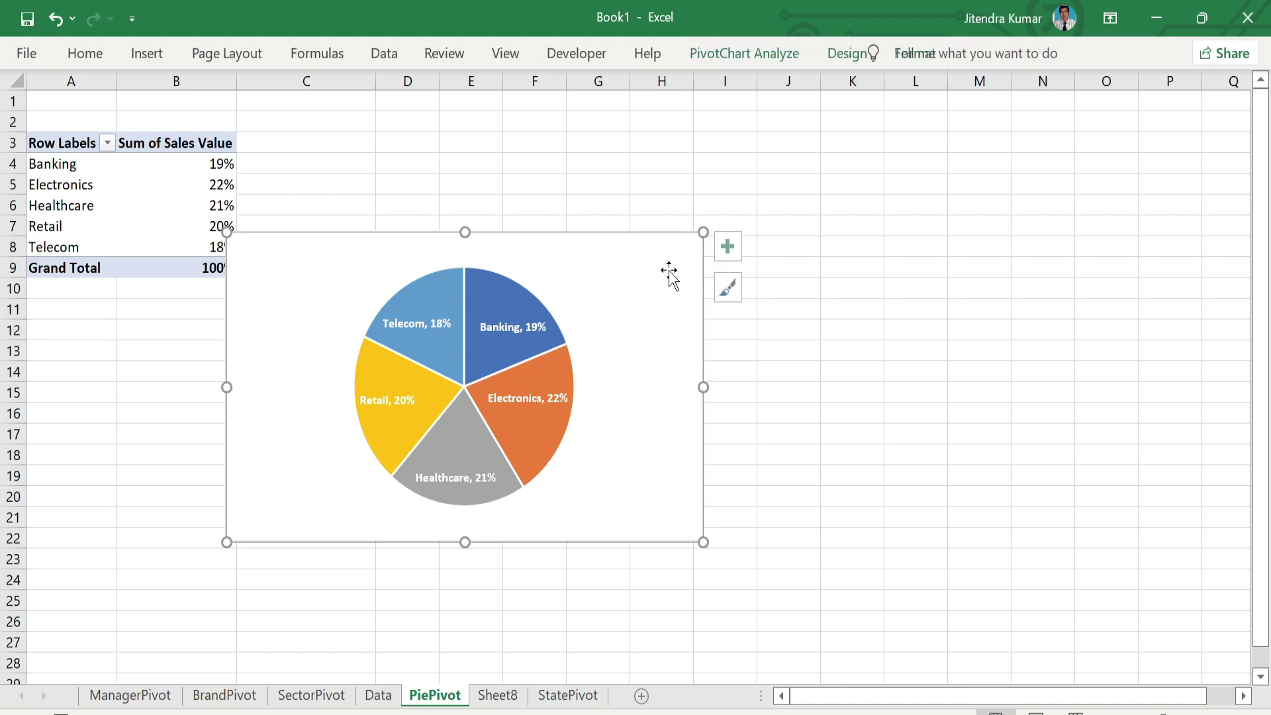
pyautogui.hotkey('ctrl', 'x')
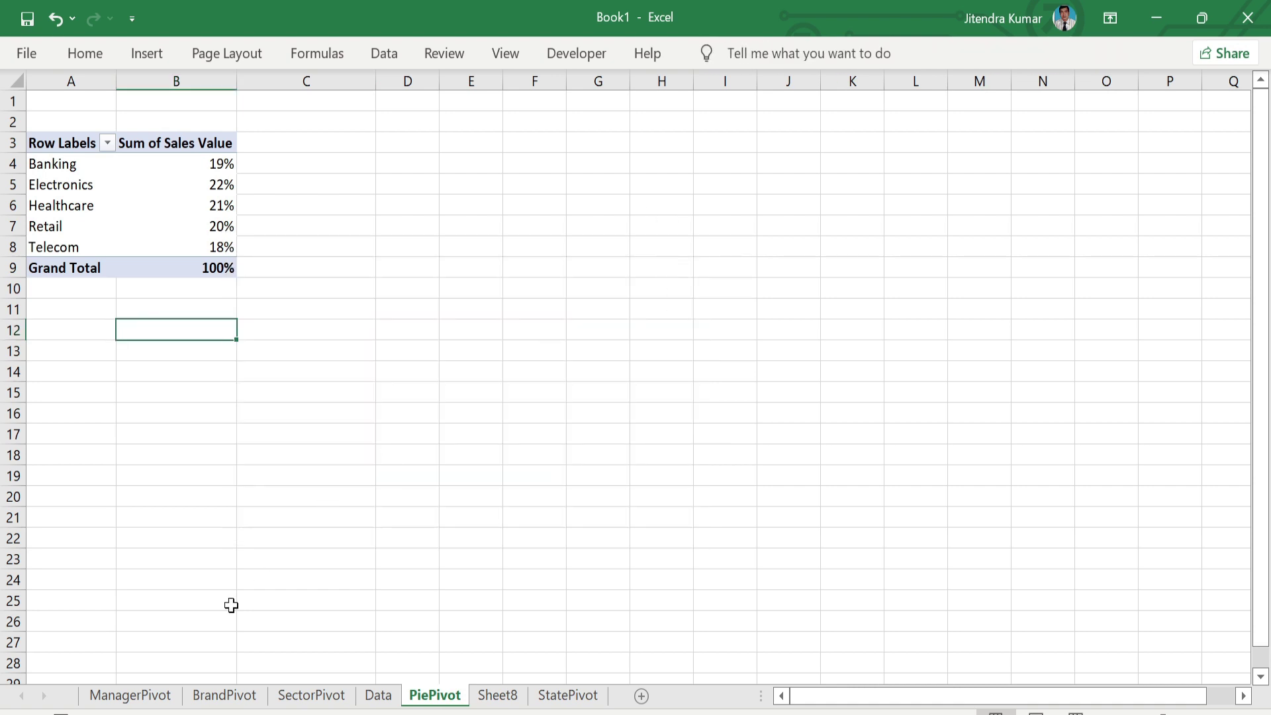
pyautogui.click(498, 695)
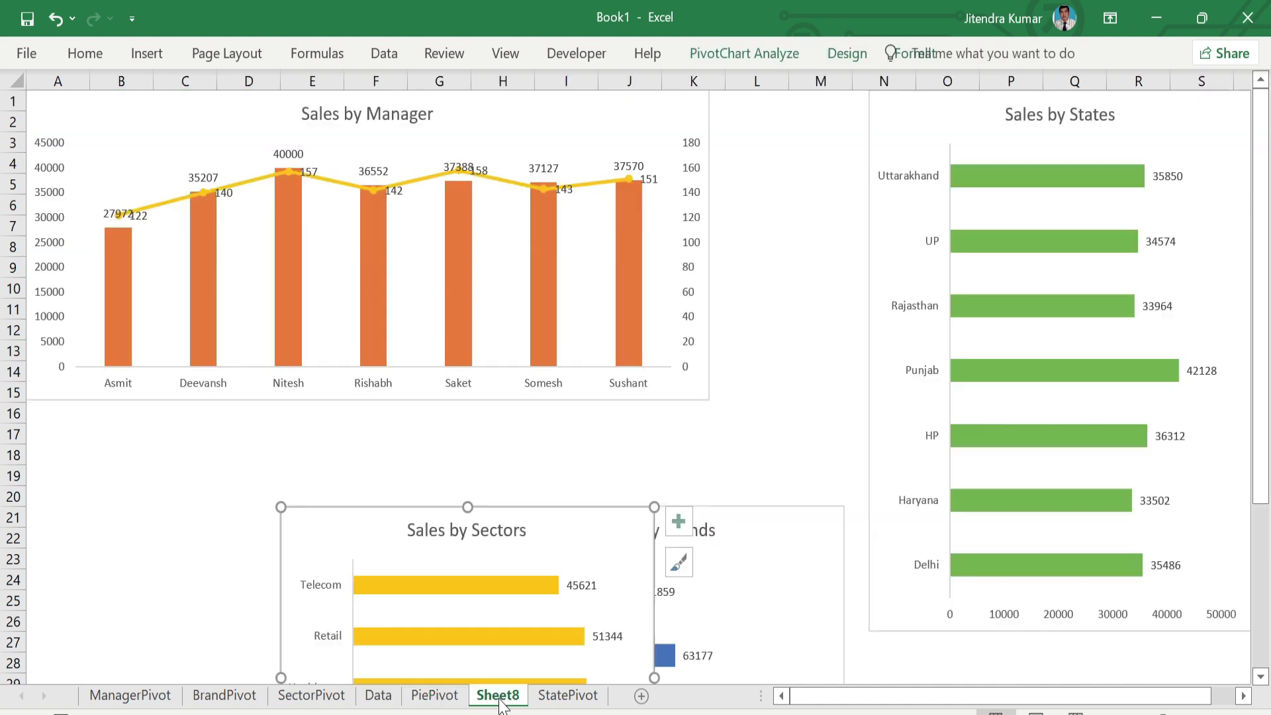
pyautogui.click(140, 532)
# Step: Paste the pie chart onto Sheet8 and narrow the Sales by States chart
pyautogui.hotkey('ctrl', 'v')
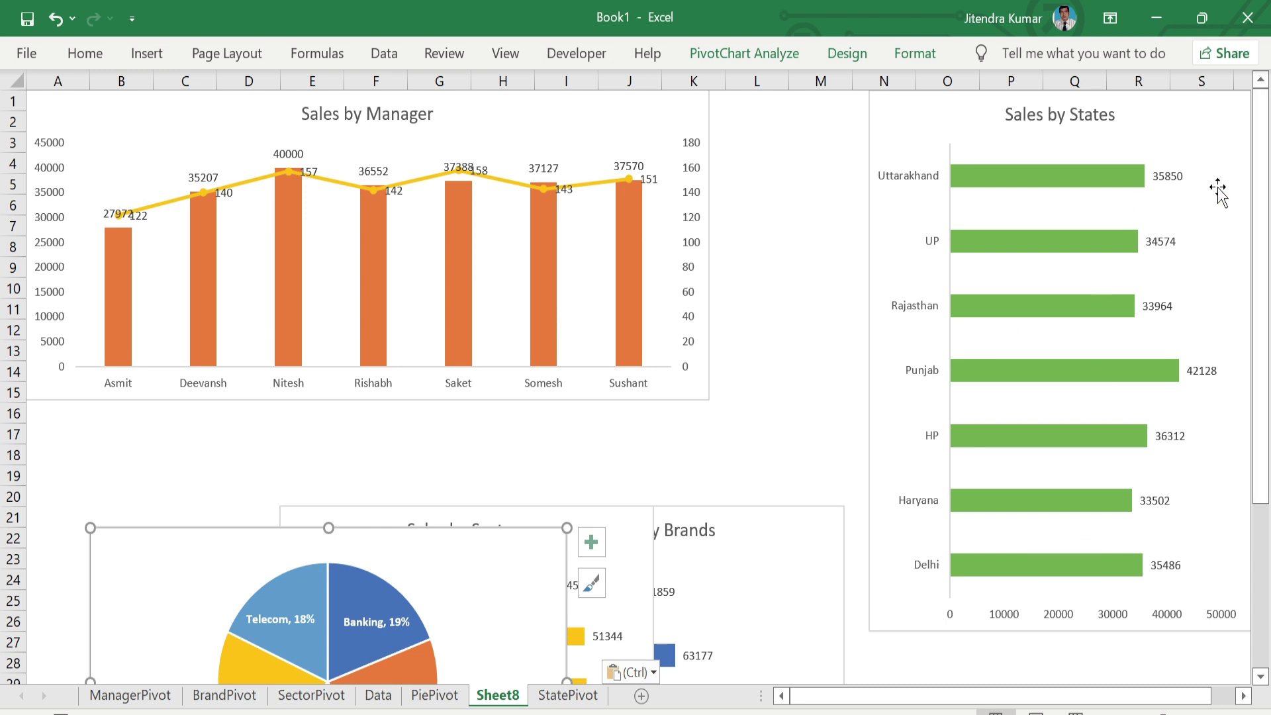
pyautogui.click(912, 265)
pyautogui.moveTo(868, 362); pyautogui.dragTo(916, 362)
pyautogui.moveTo(1086, 632); pyautogui.dragTo(1078, 622)
pyautogui.scroll(2, 893, 236)
pyautogui.click(893, 237)
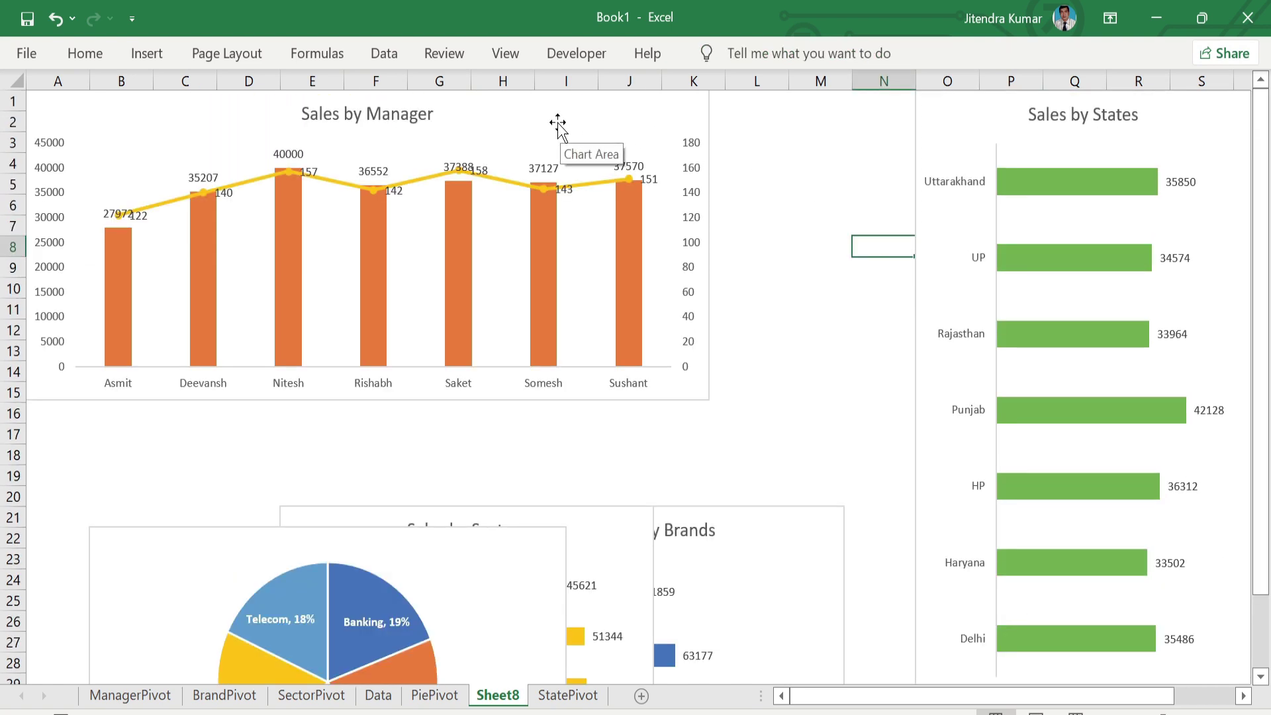
# Step: Shift and shrink the Sales by Manager chart, then place a smaller pie chart top-left
pyautogui.moveTo(558, 123); pyautogui.dragTo(764, 119)
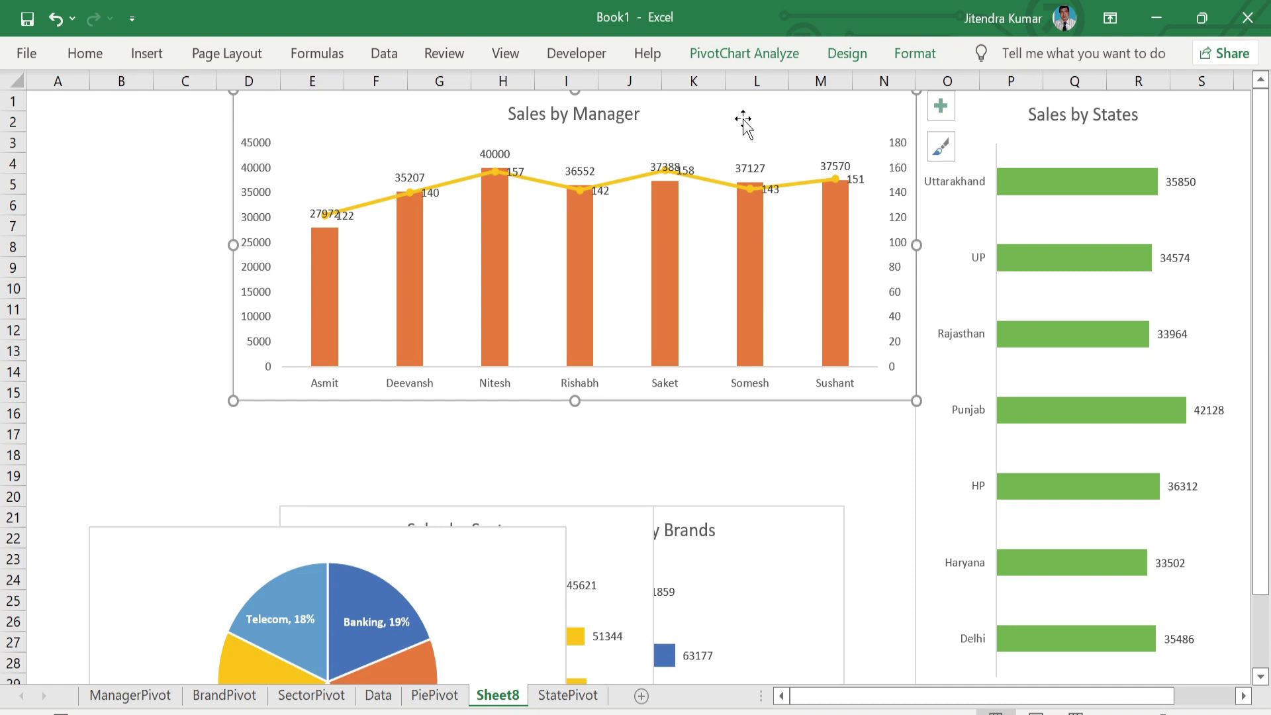
pyautogui.moveTo(231, 248); pyautogui.dragTo(308, 257)
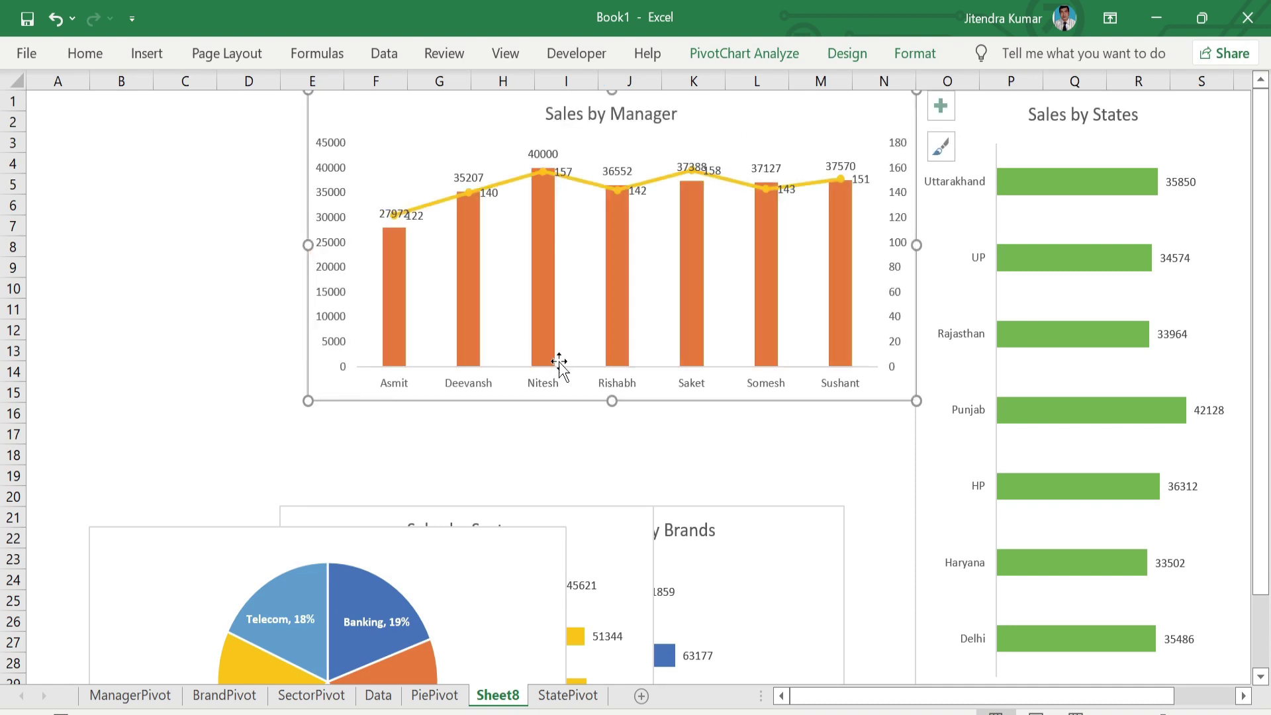
pyautogui.moveTo(614, 401); pyautogui.dragTo(609, 347)
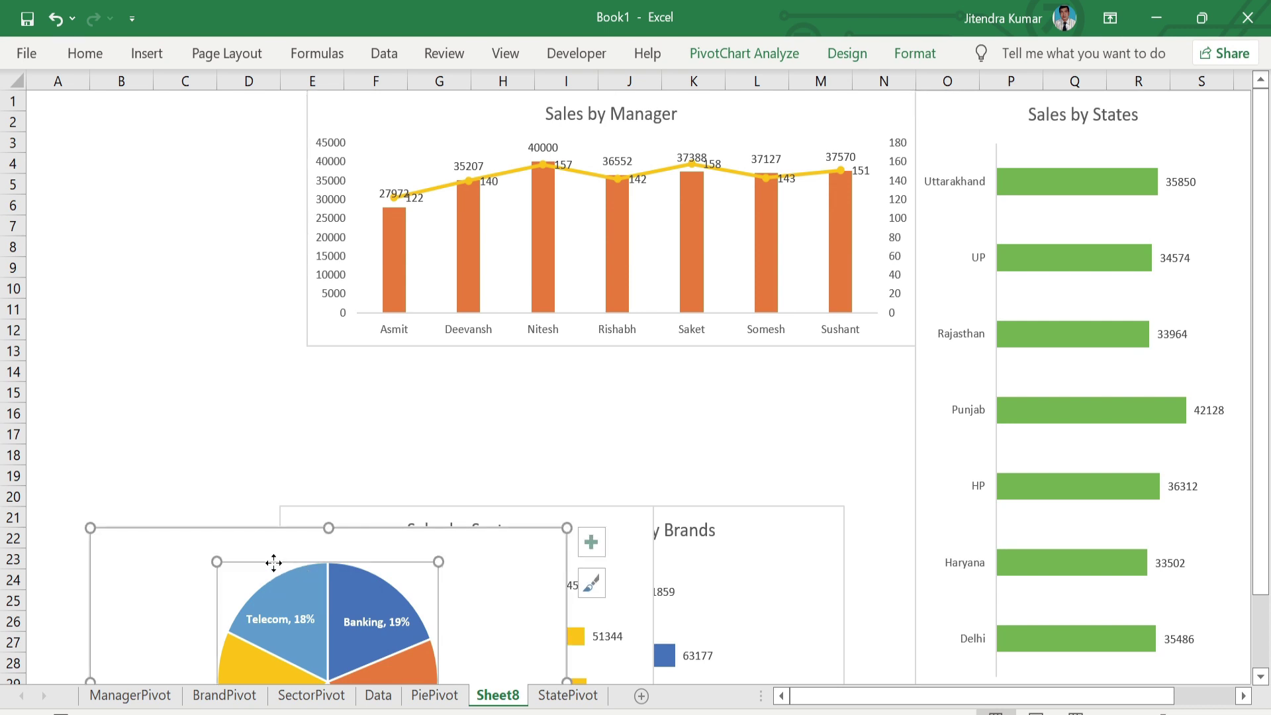
pyautogui.moveTo(218, 551)
pyautogui.mouseDown()
pyautogui.moveTo(176, 416)
pyautogui.moveTo(160, 109)
pyautogui.moveTo(146, 102)
pyautogui.mouseUp()
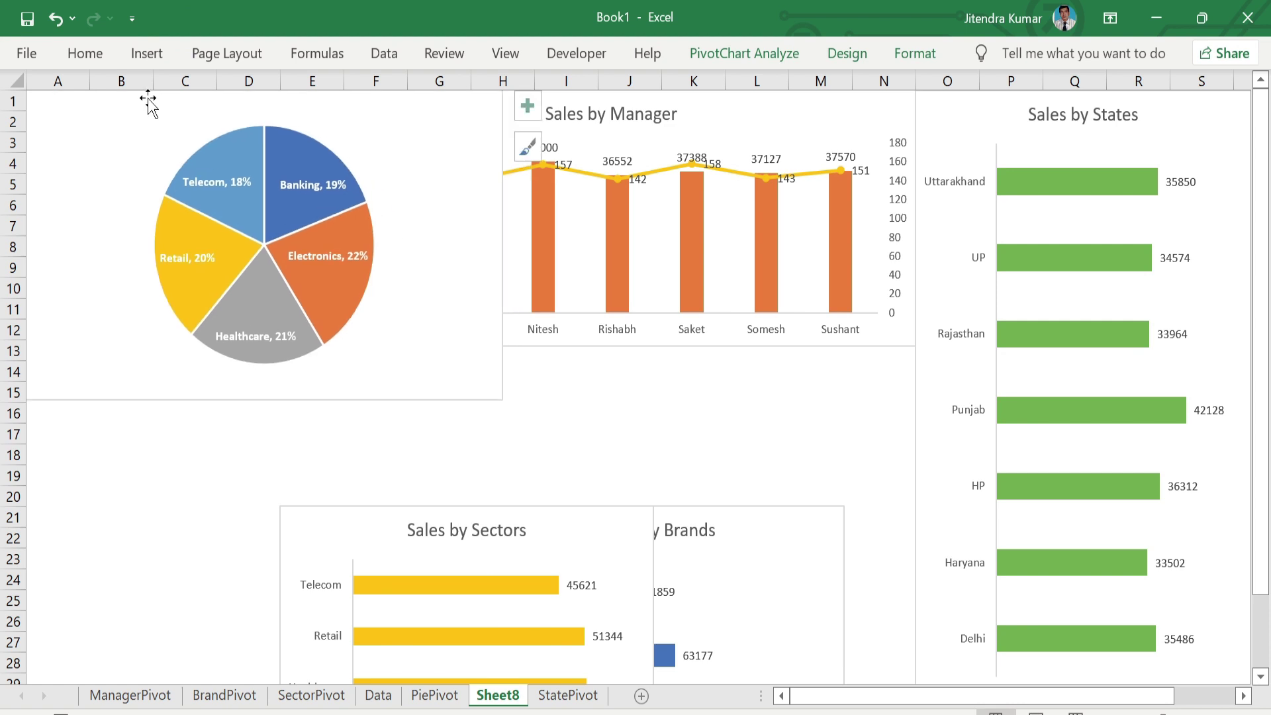
pyautogui.moveTo(501, 399); pyautogui.dragTo(416, 350)
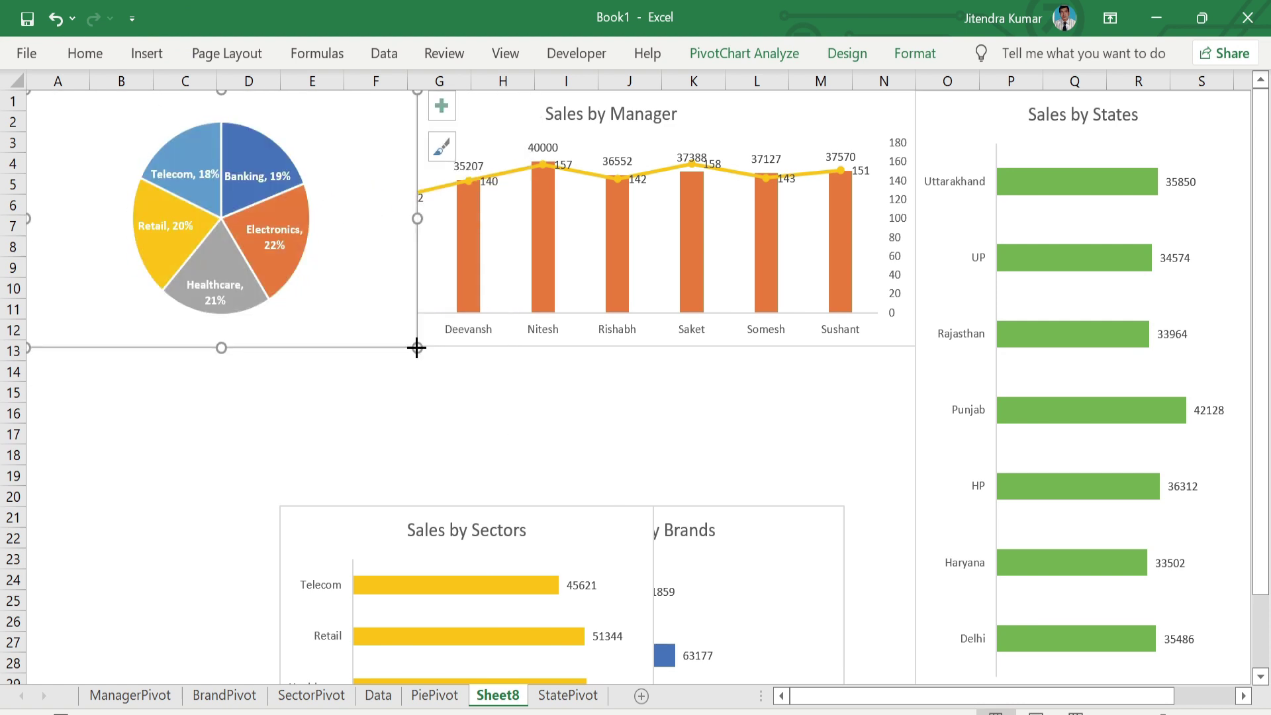
# Step: Shrink the pie chart to fit beside the Manager chart and enlarge its plot area
pyautogui.doubleClick(416, 350)
pyautogui.moveTo(416, 350); pyautogui.dragTo(308, 345)
pyautogui.click(312, 371)
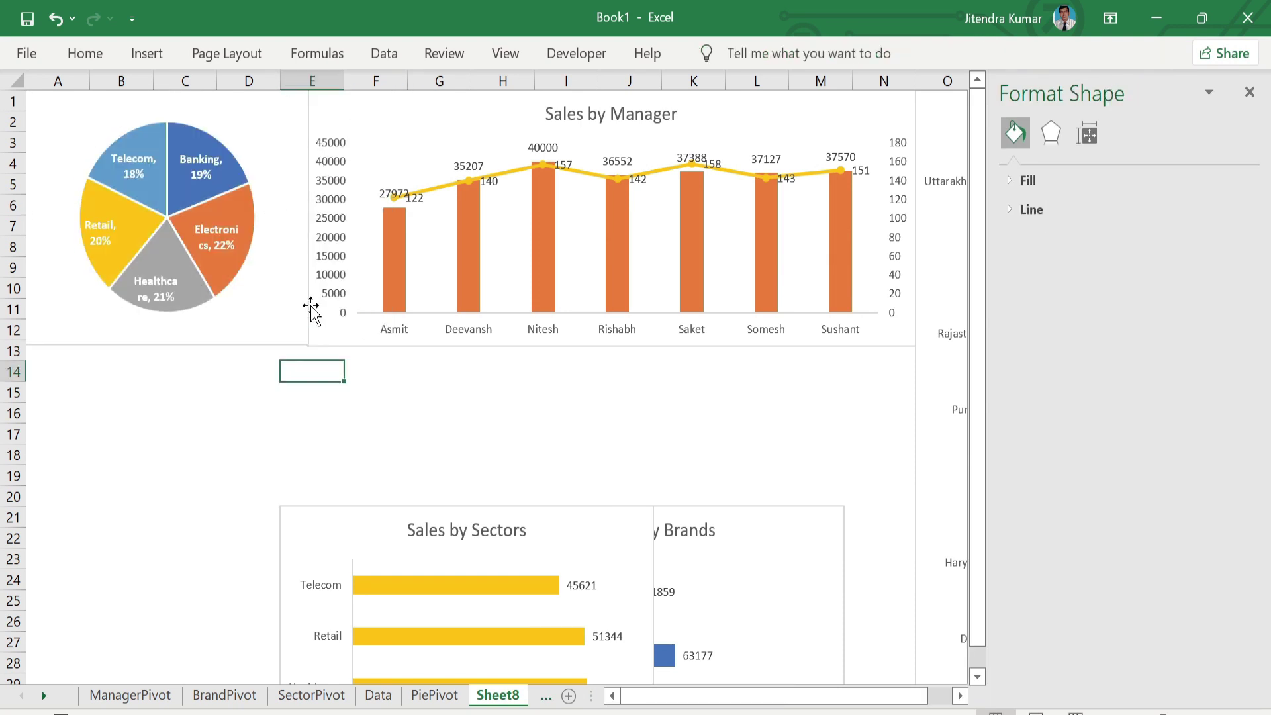
pyautogui.click(253, 173)
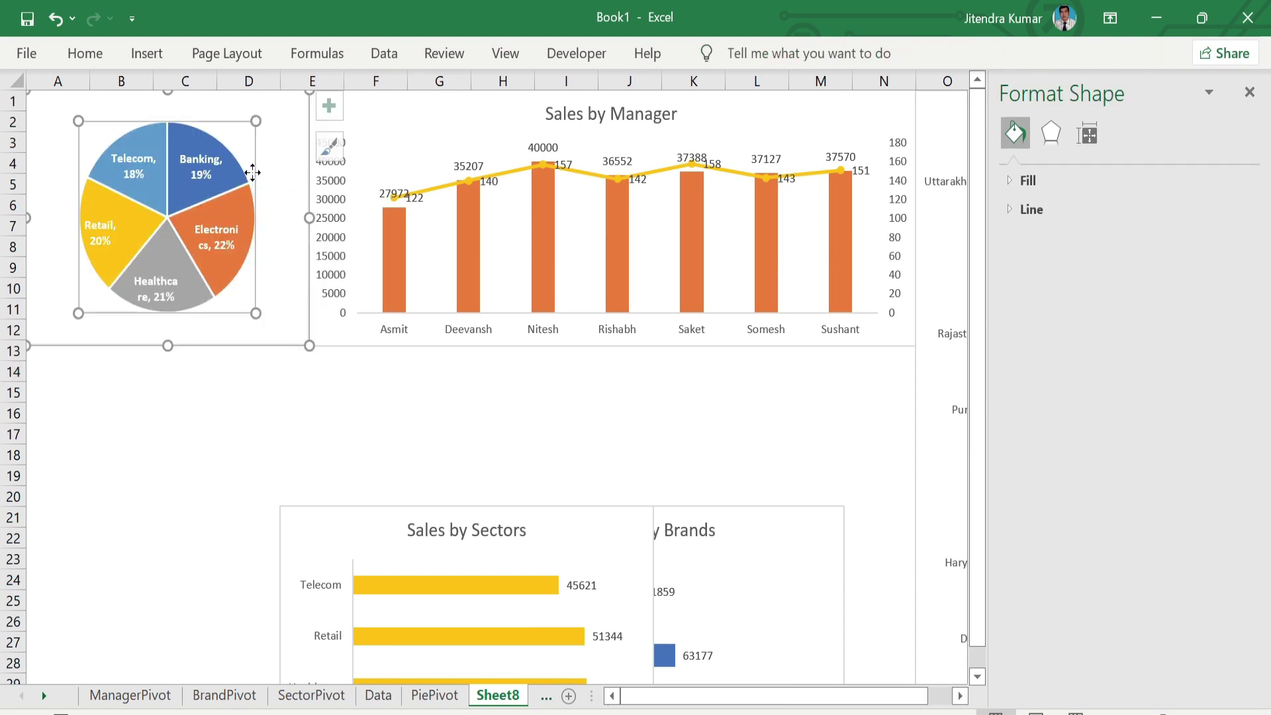
pyautogui.moveTo(255, 314); pyautogui.dragTo(278, 338)
pyautogui.moveTo(243, 123); pyautogui.dragTo(227, 117)
pyautogui.click(249, 411)
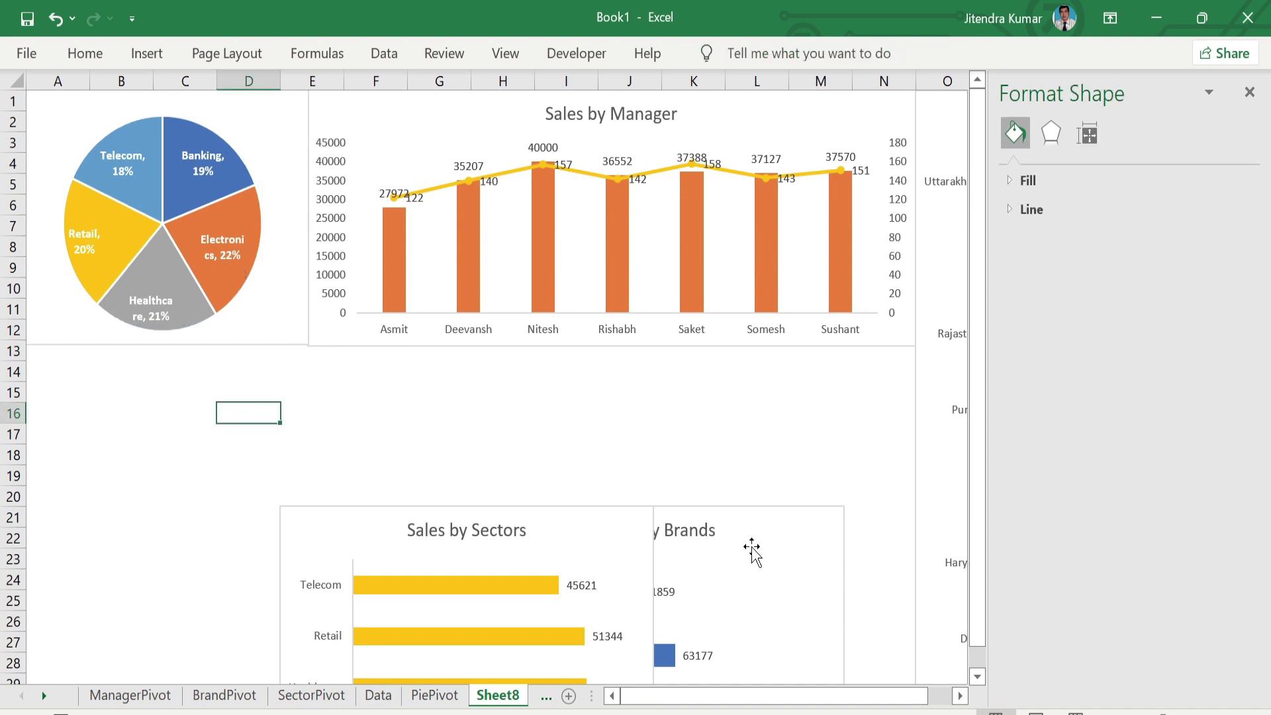
# Step: Move the Sales by Brands and Sales by Sectors charts below the Manager and pie charts, narrowing Sectors
pyautogui.moveTo(752, 547); pyautogui.dragTo(824, 384)
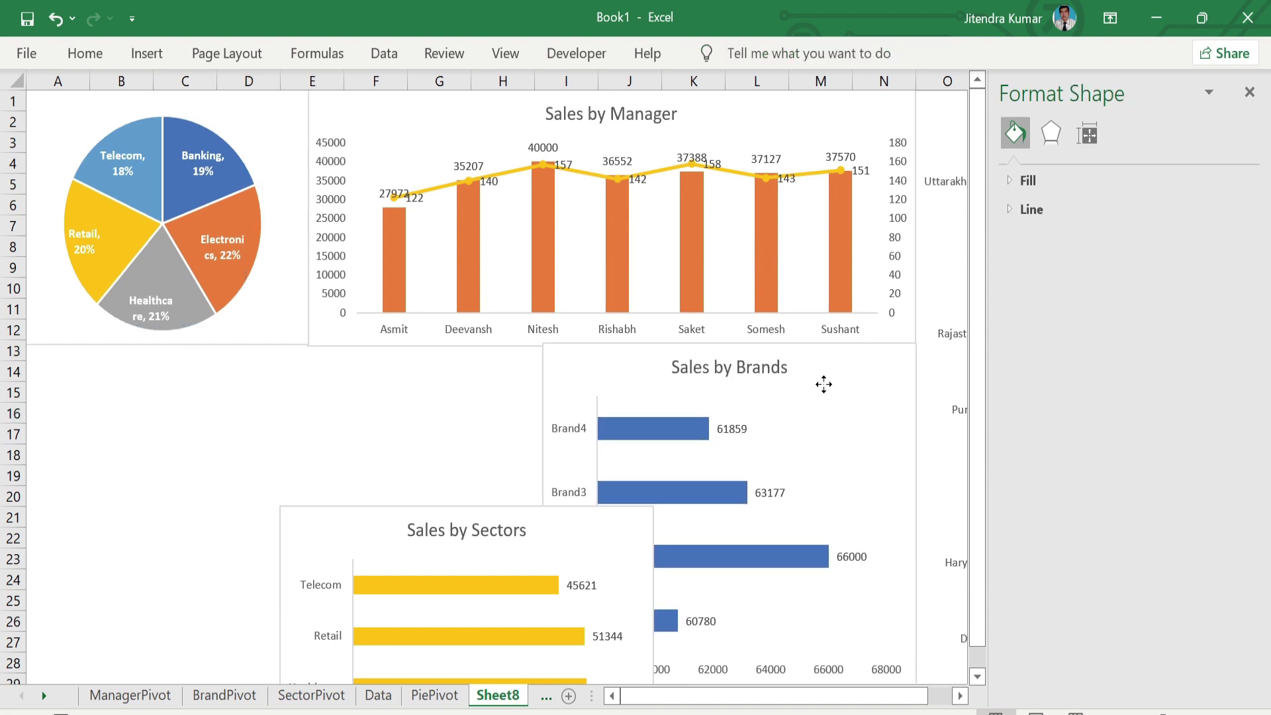
pyautogui.moveTo(415, 543); pyautogui.dragTo(139, 372)
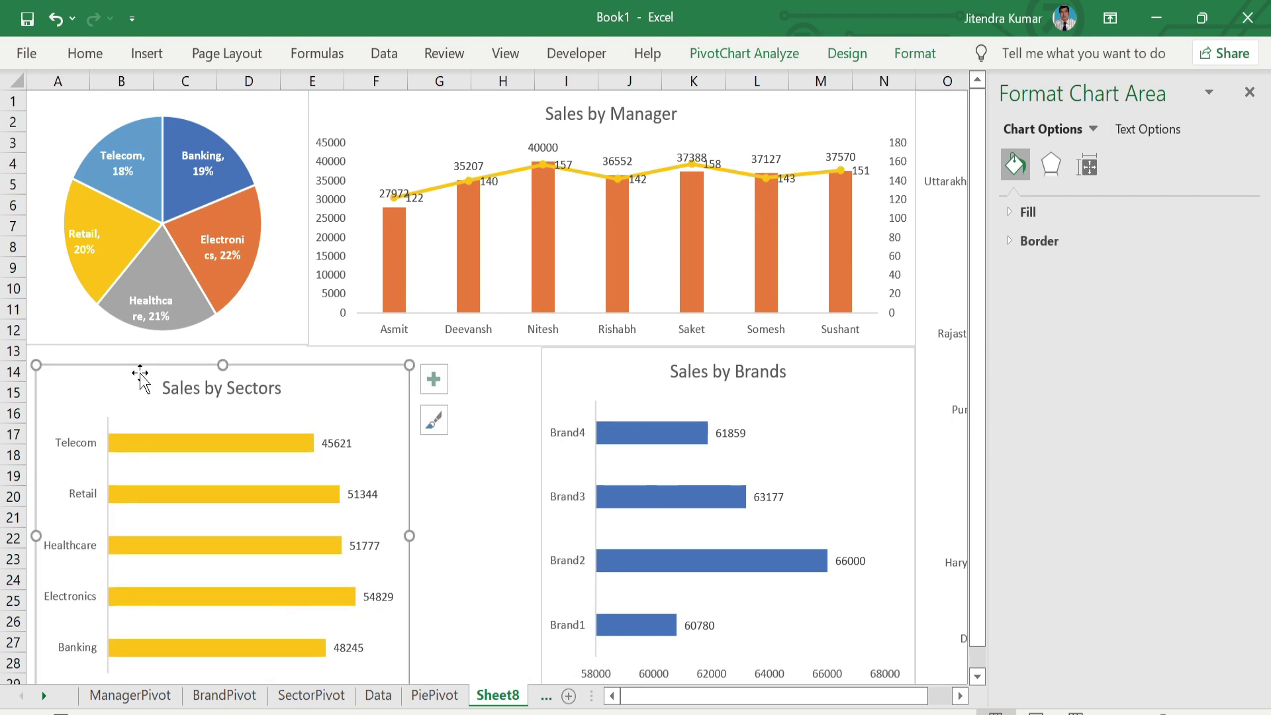
pyautogui.click(1250, 92)
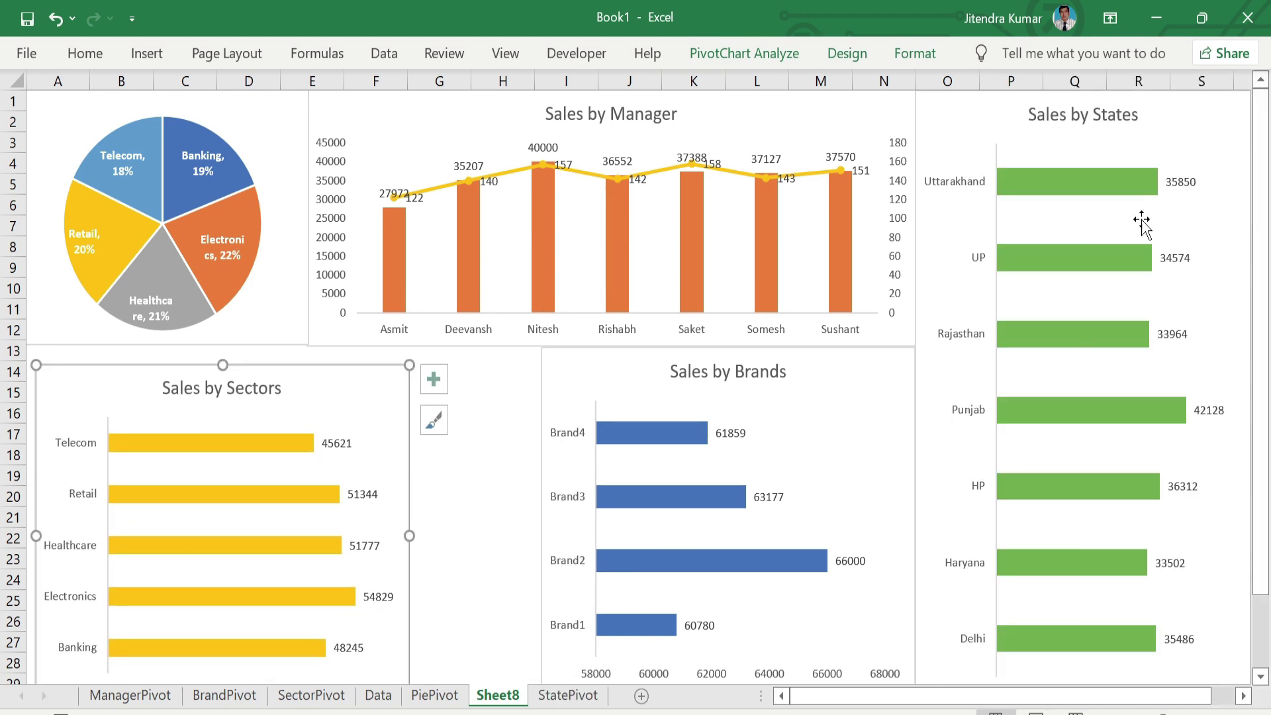
pyautogui.scroll(-2, 309, 318)
pyautogui.moveTo(309, 318)
pyautogui.mouseDown()
pyautogui.moveTo(471, 320)
pyautogui.moveTo(587, 302)
pyautogui.mouseUp()
pyautogui.moveTo(683, 436); pyautogui.dragTo(592, 436)
# Step: Trim the Brands chart's left edge and widen Sectors so the two charts meet
pyautogui.click(812, 431)
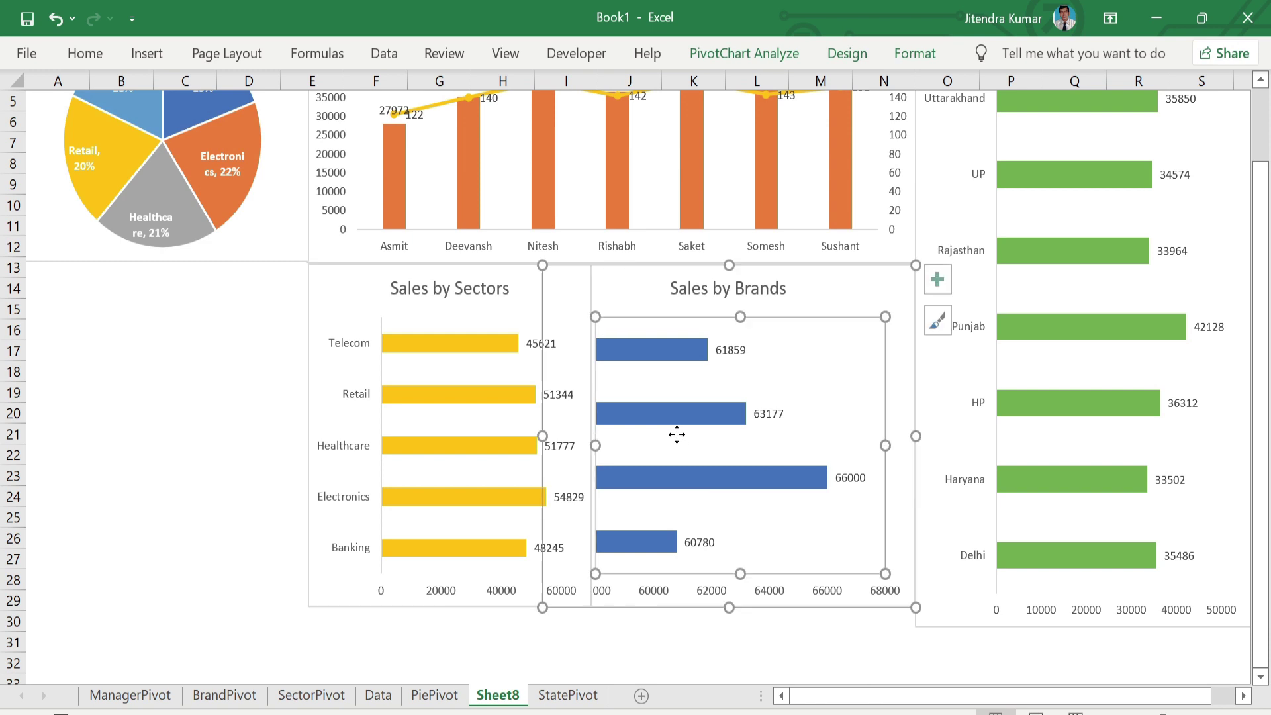
pyautogui.moveTo(543, 436); pyautogui.dragTo(615, 440)
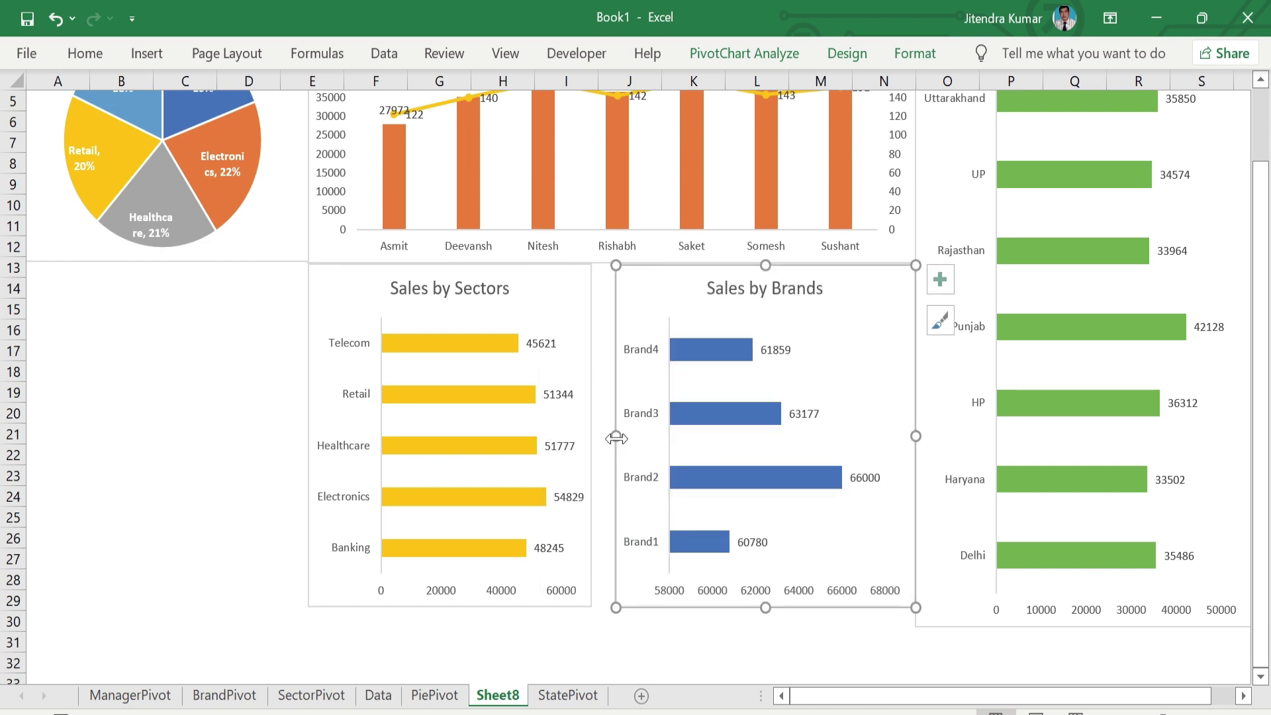
pyautogui.click(581, 437)
pyautogui.moveTo(593, 436); pyautogui.dragTo(615, 439)
# Step: Stretch both the Sectors and Brands charts down to row 30
pyautogui.click(809, 529)
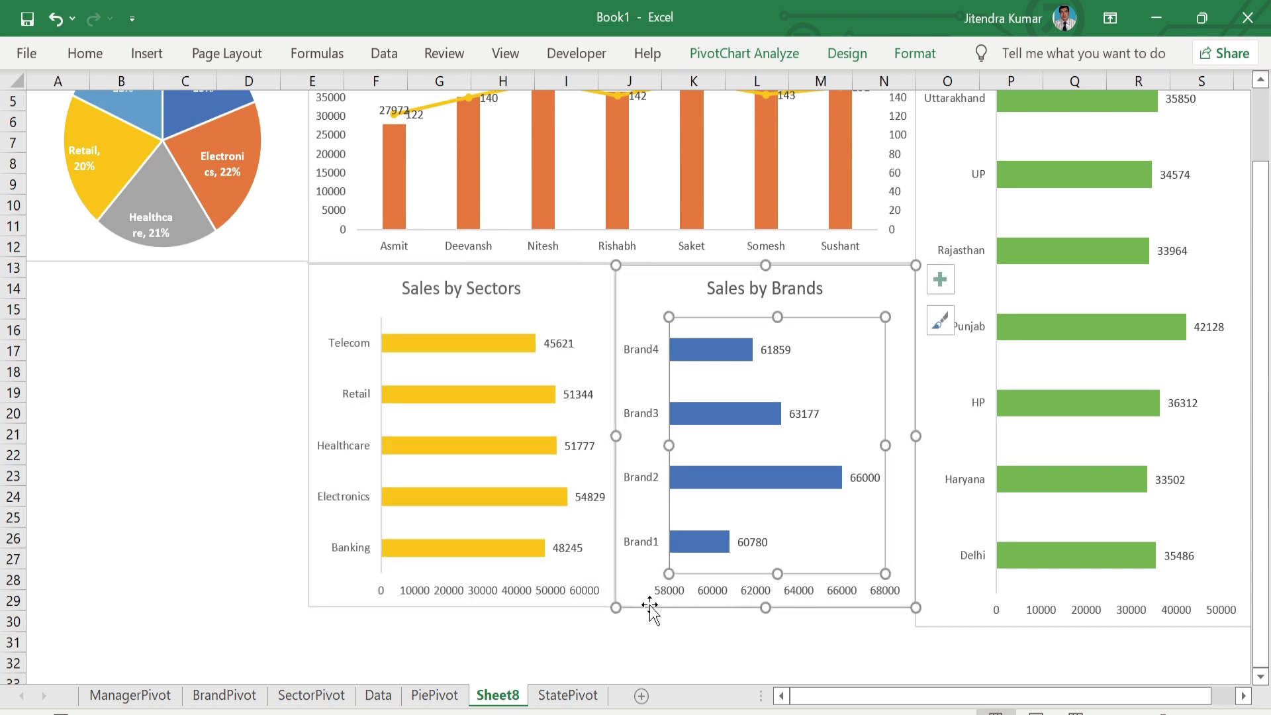
pyautogui.keyDown('ctrl'); pyautogui.click(579, 561); pyautogui.keyUp('ctrl')
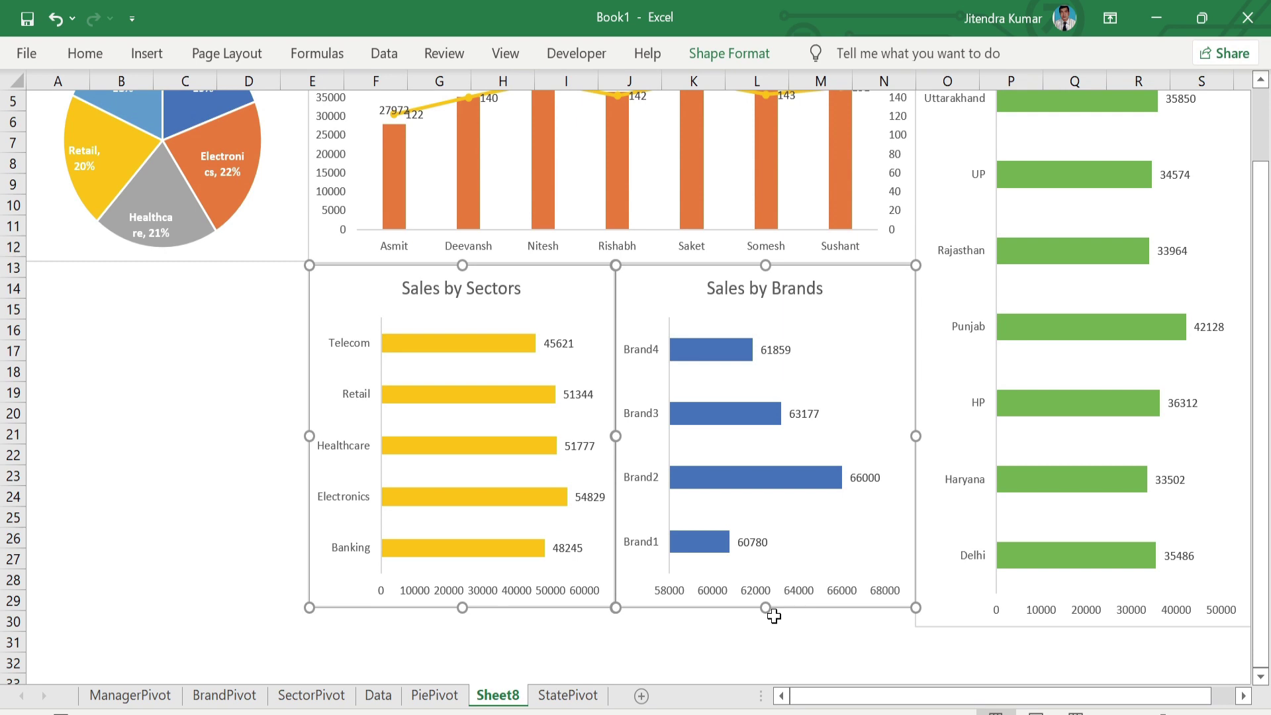
pyautogui.moveTo(765, 607); pyautogui.dragTo(768, 628)
pyautogui.click(937, 637)
pyautogui.moveTo(1269, 381); pyautogui.dragTo(1268, 205)
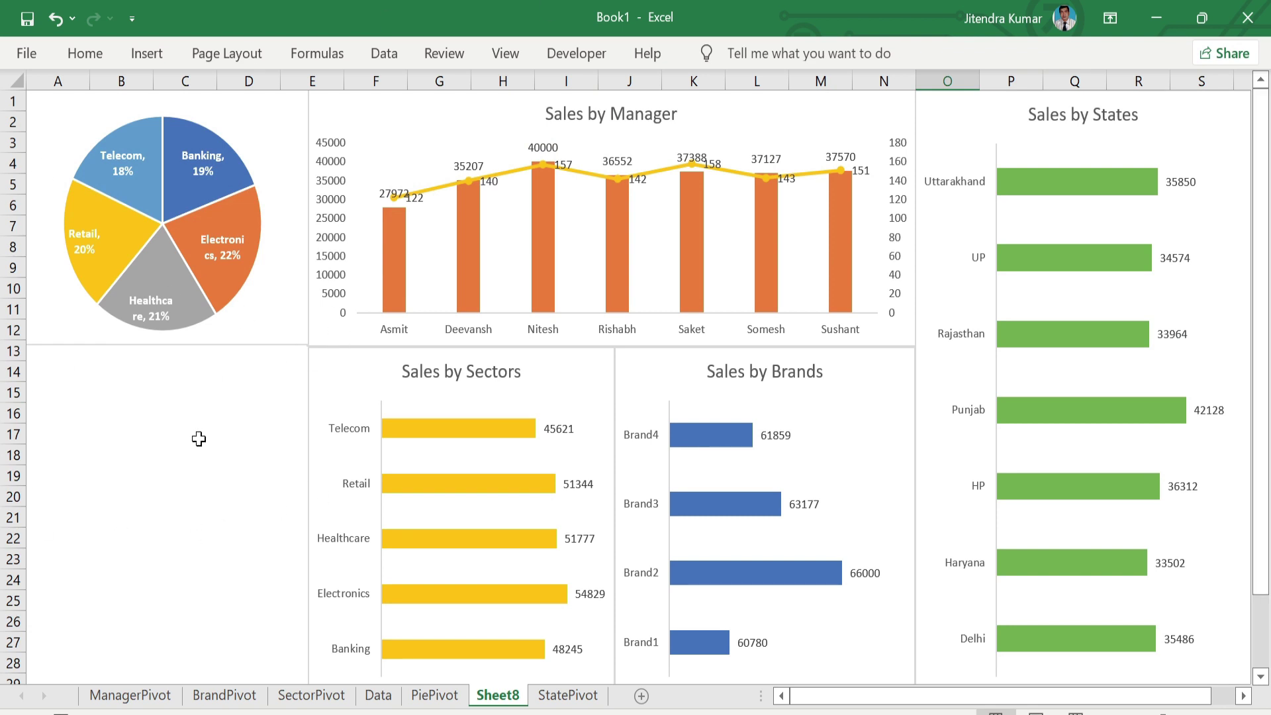
pyautogui.click(908, 529)
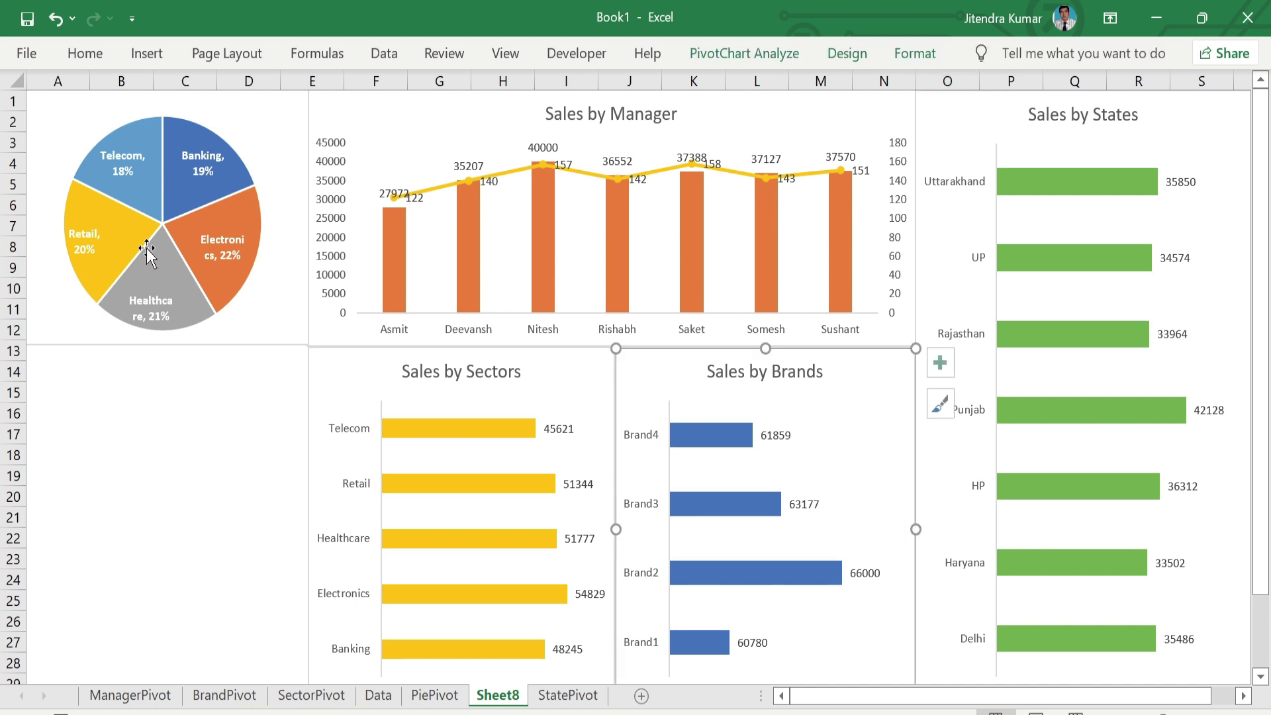
# Step: Choose Slicer from the Insert ribbon to list data fields for filtering the Sales by Brands chart
pyautogui.click(153, 58)
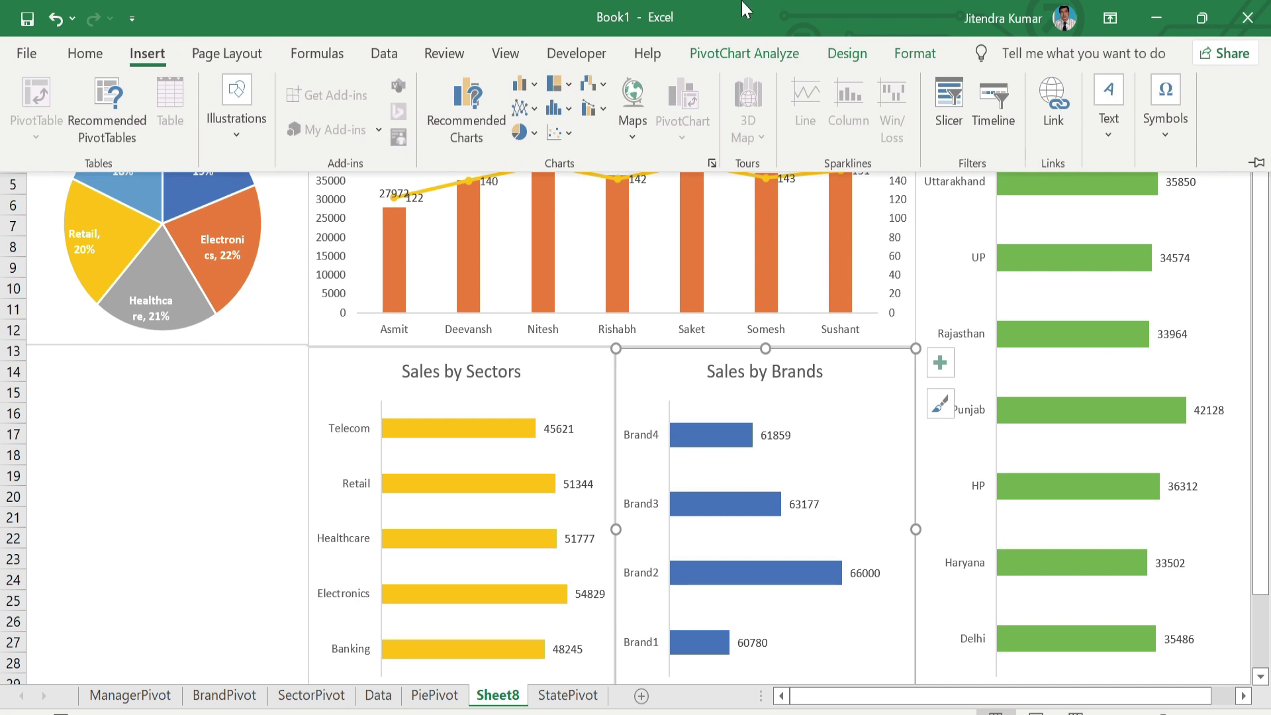
pyautogui.click(950, 105)
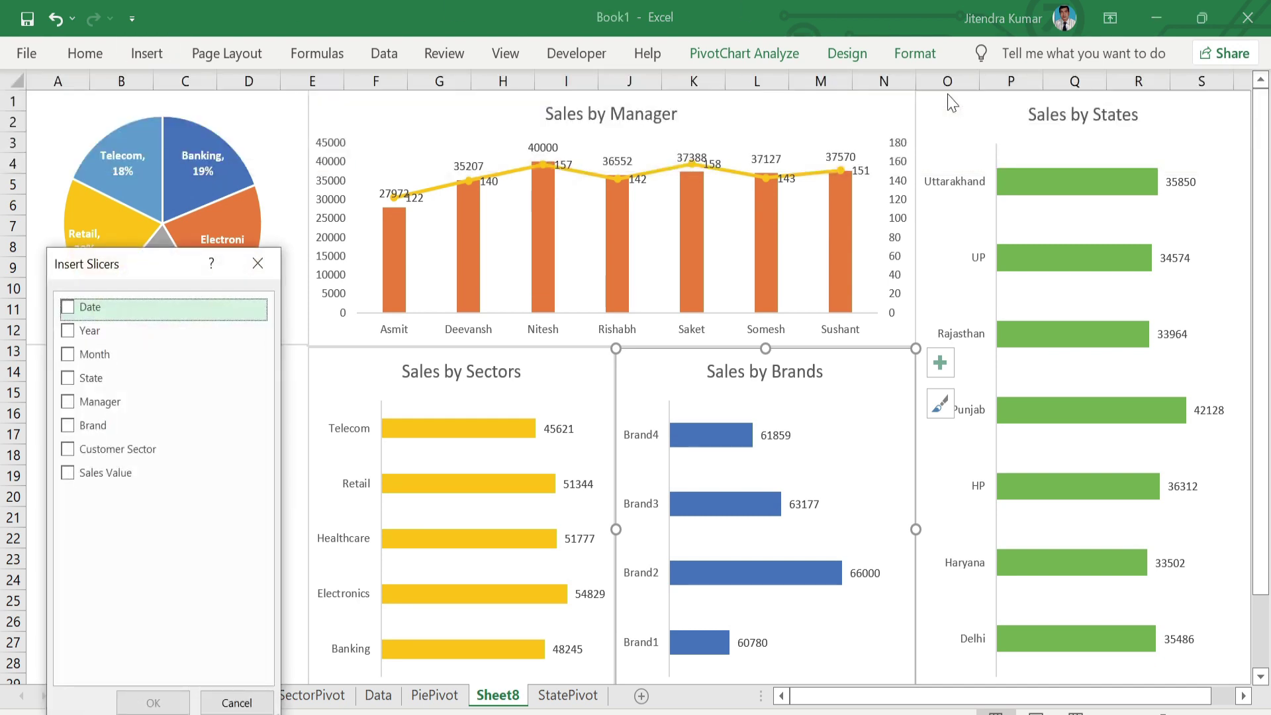
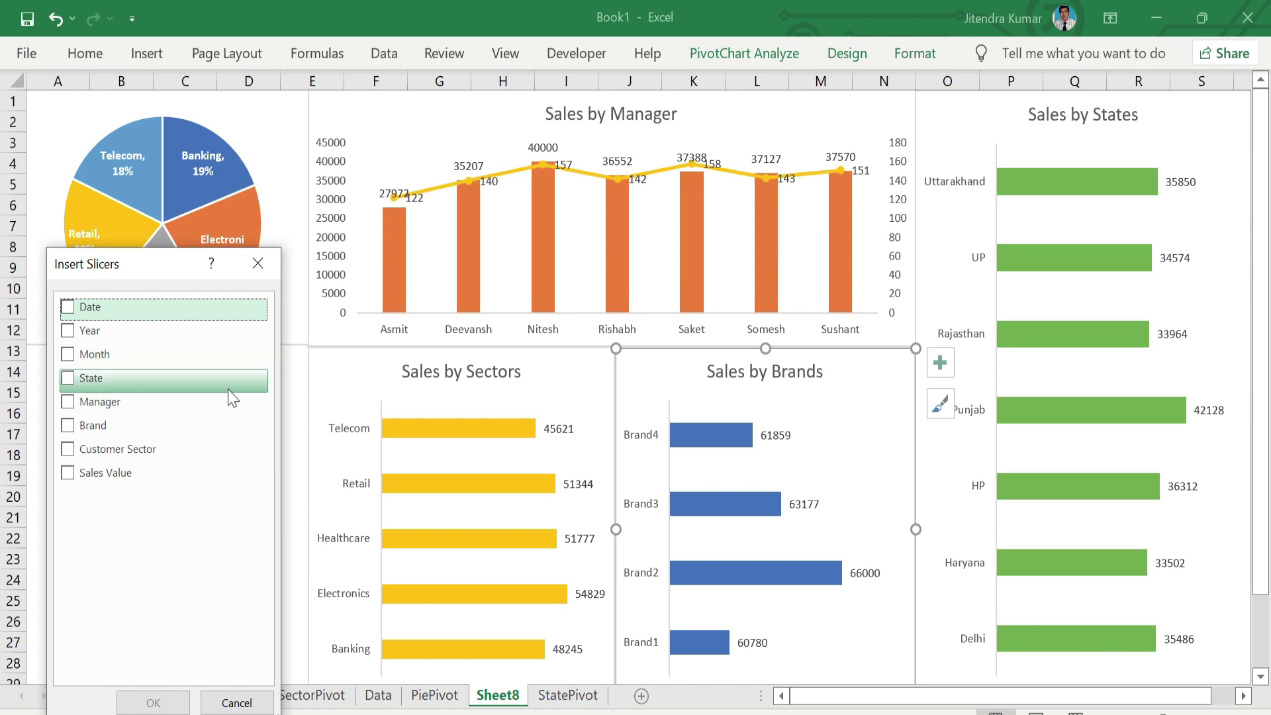
# Step: Insert Year, Month and State slicers onto the dashboard sheet
pyautogui.click(67, 331)
pyautogui.click(68, 355)
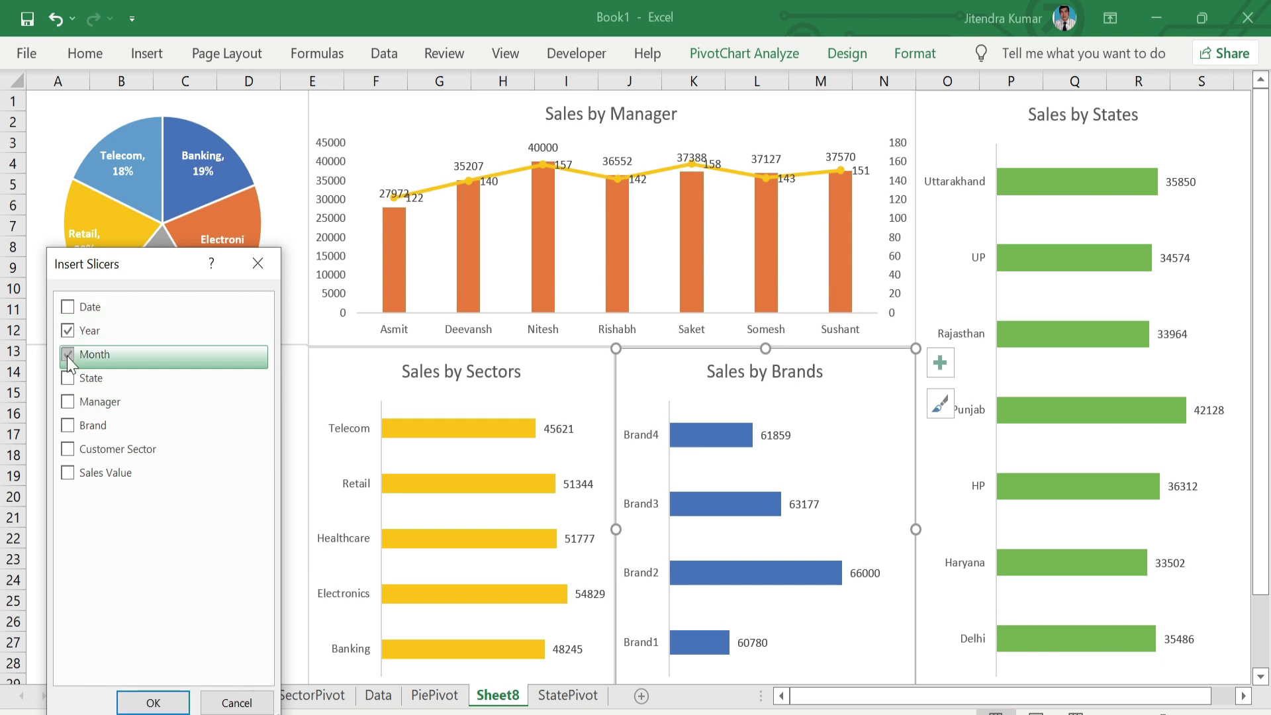
pyautogui.click(67, 378)
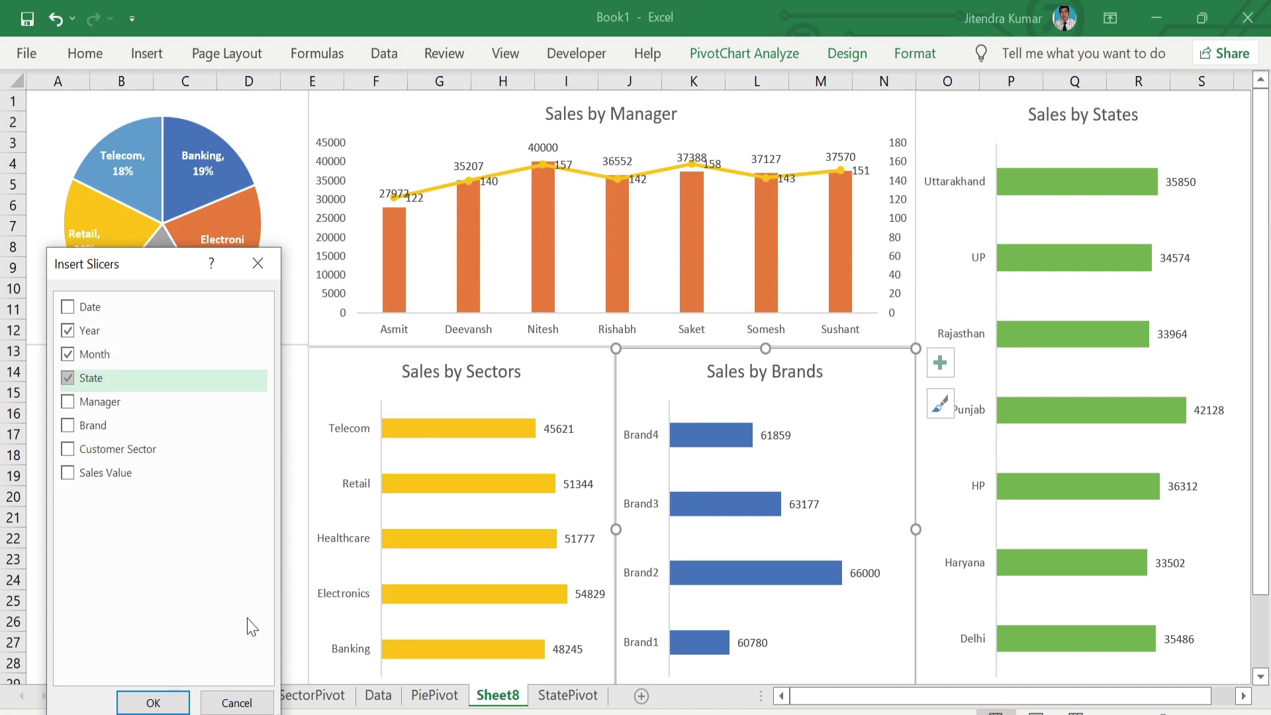
pyautogui.click(162, 700)
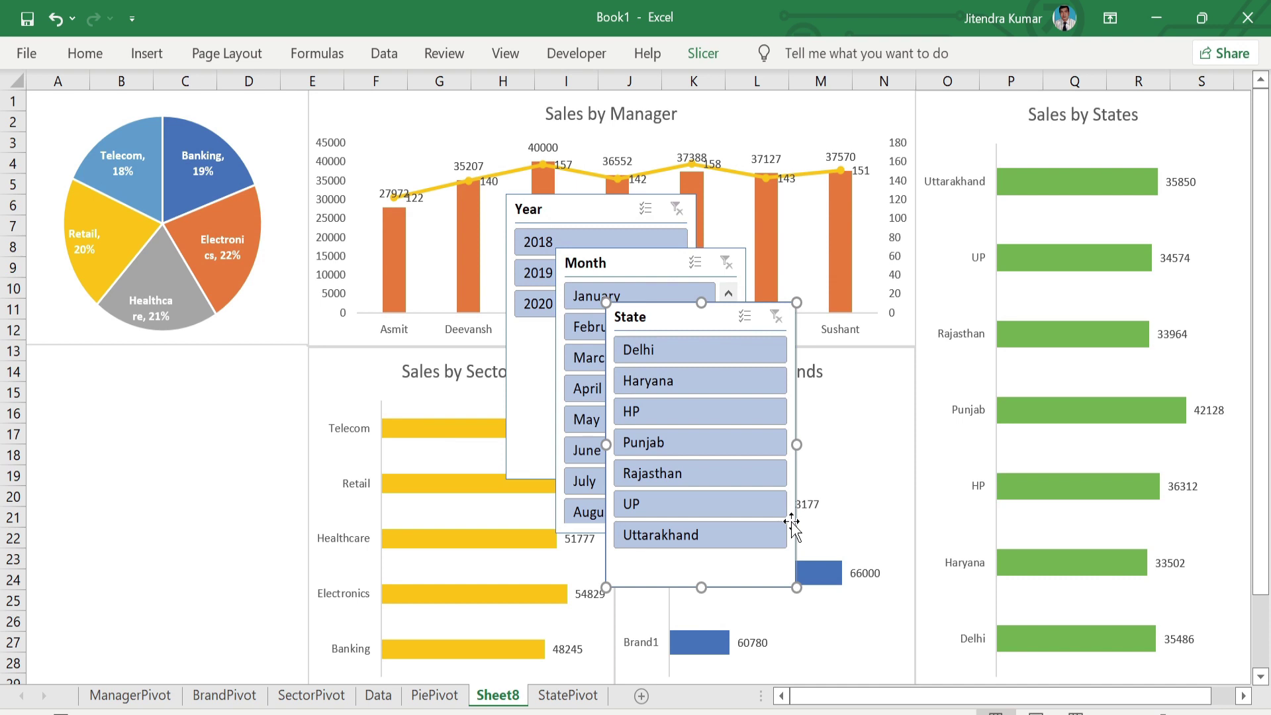
# Step: Move the Year slicer left and set it to 3 columns in Format Slicer
pyautogui.click(613, 212)
pyautogui.moveTo(607, 212); pyautogui.dragTo(404, 221)
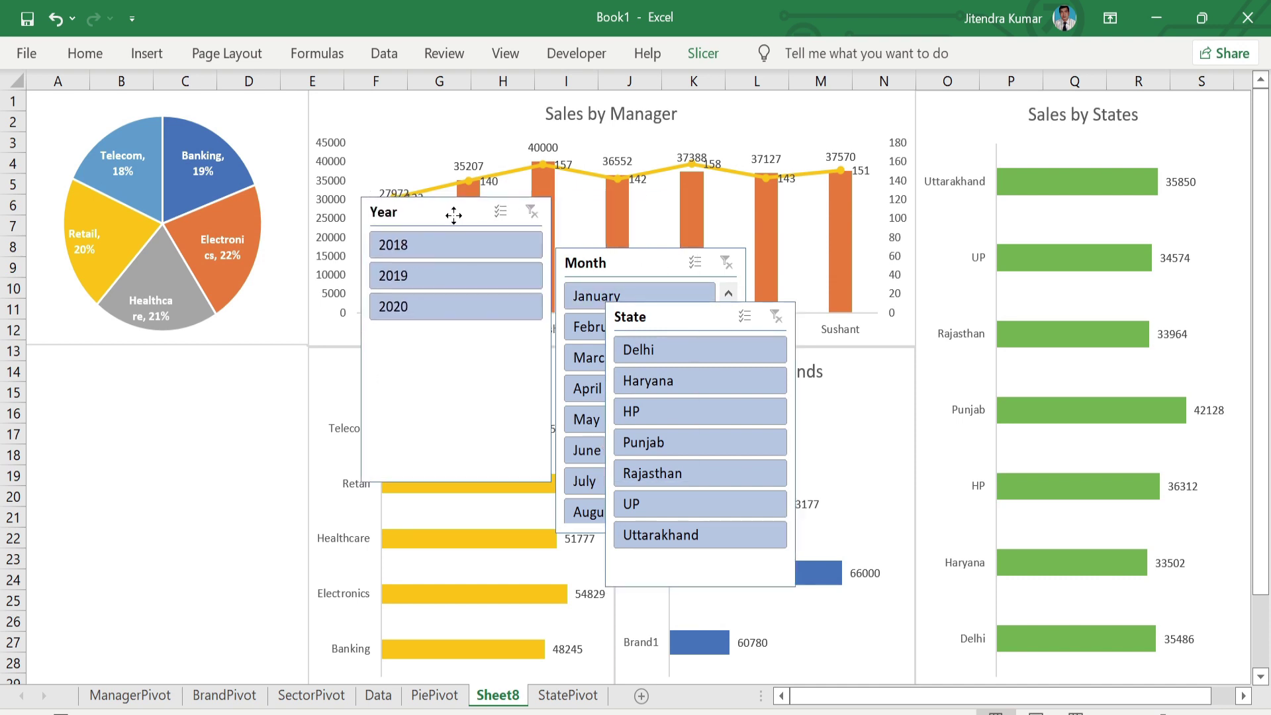
pyautogui.rightClick(405, 227)
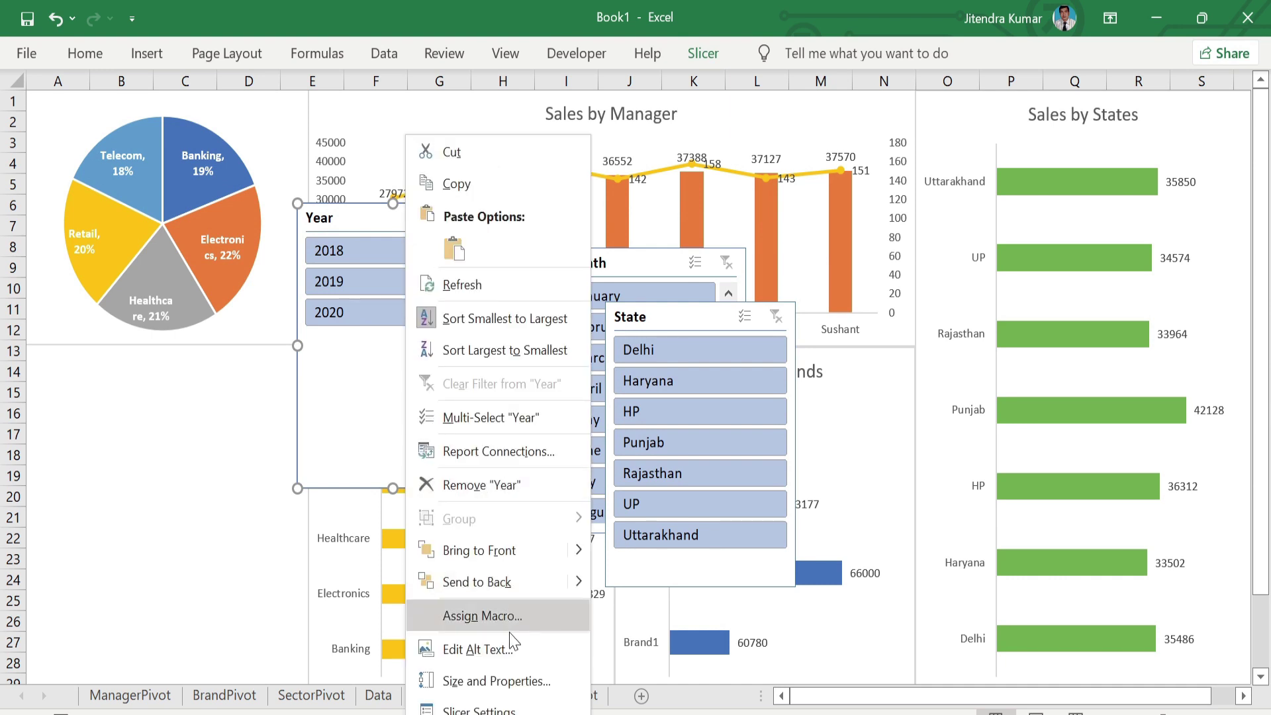
pyautogui.click(499, 680)
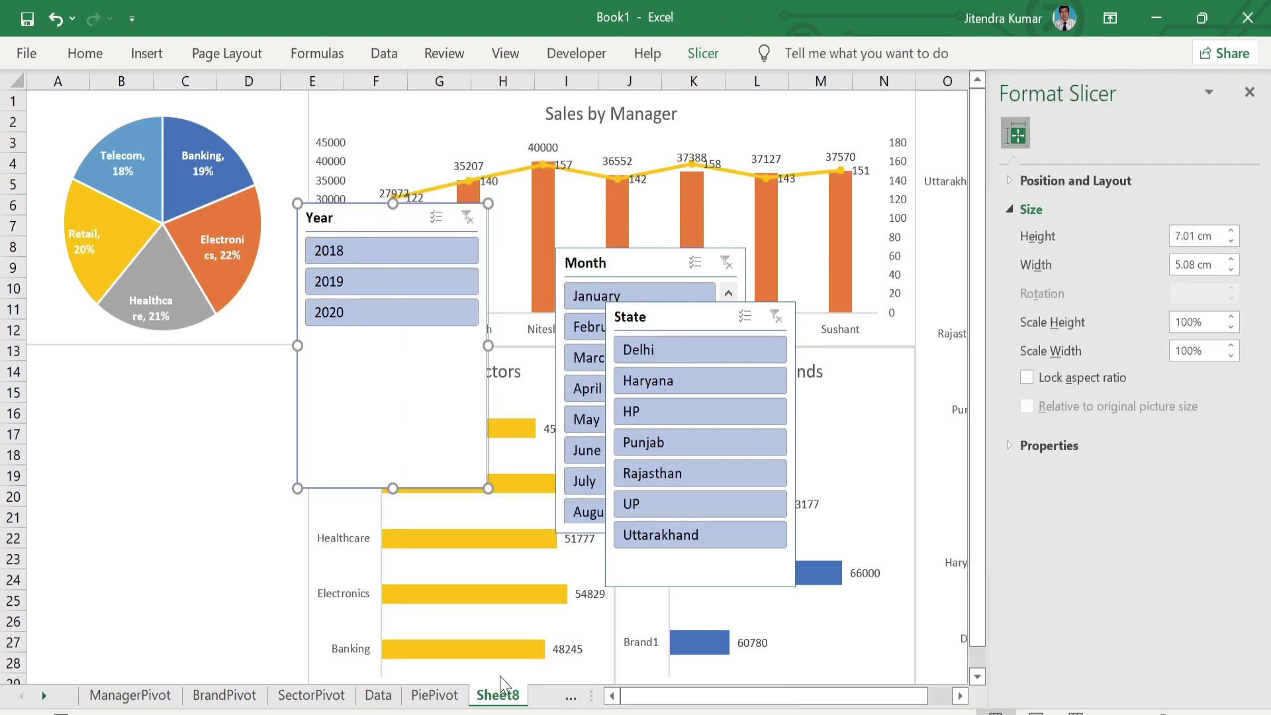
pyautogui.click(1094, 181)
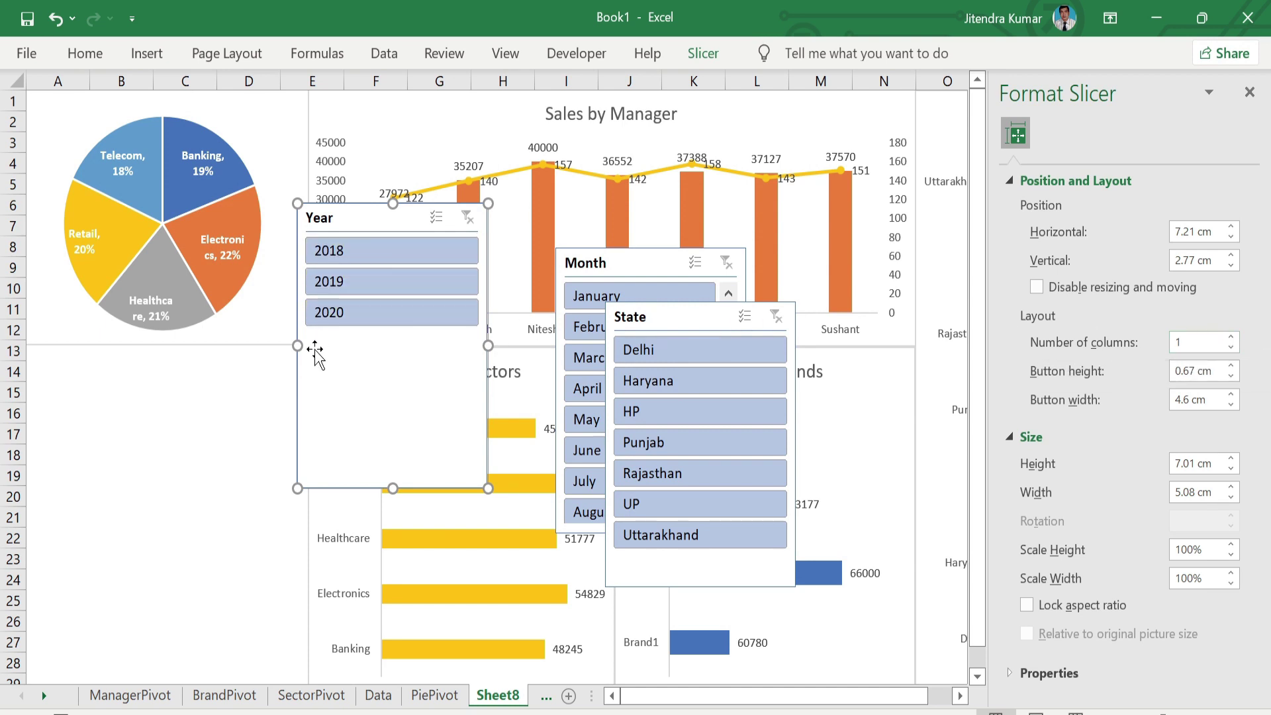
pyautogui.click(1231, 337)
pyautogui.click(1231, 338)
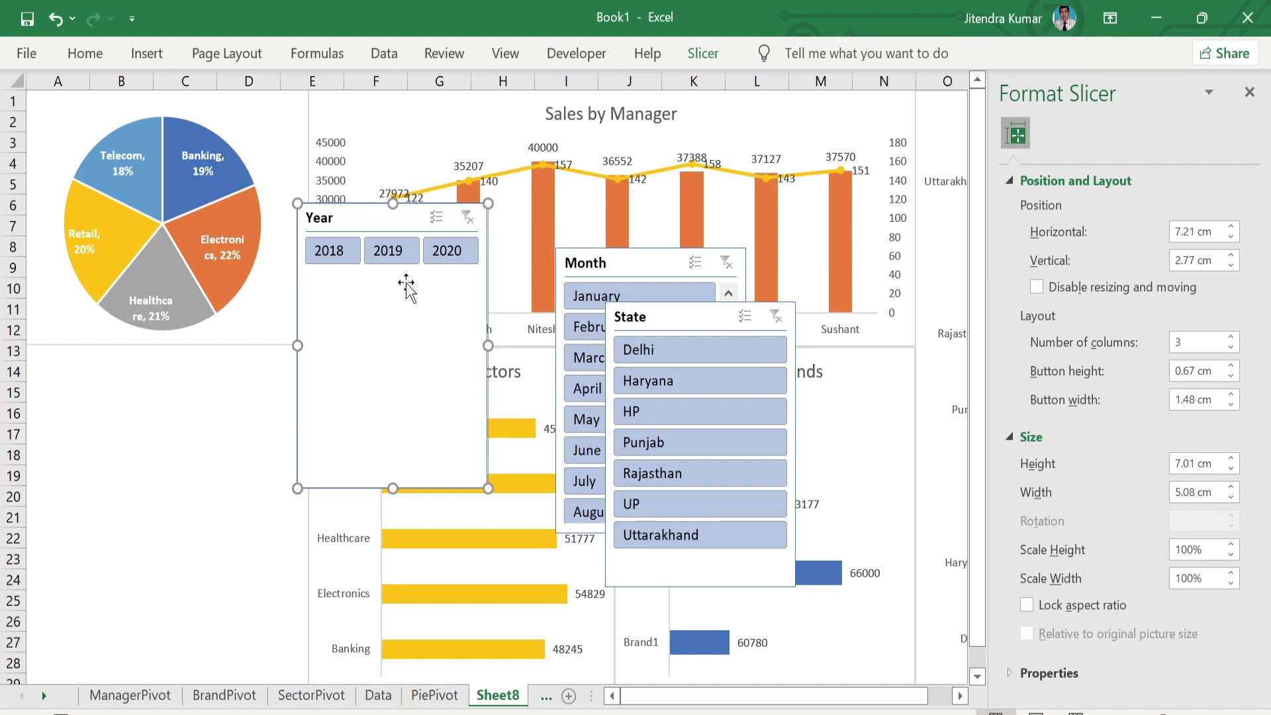
# Step: Resize the Year slicer into one wide row and place it below the pie chart
pyautogui.moveTo(394, 489); pyautogui.dragTo(388, 298)
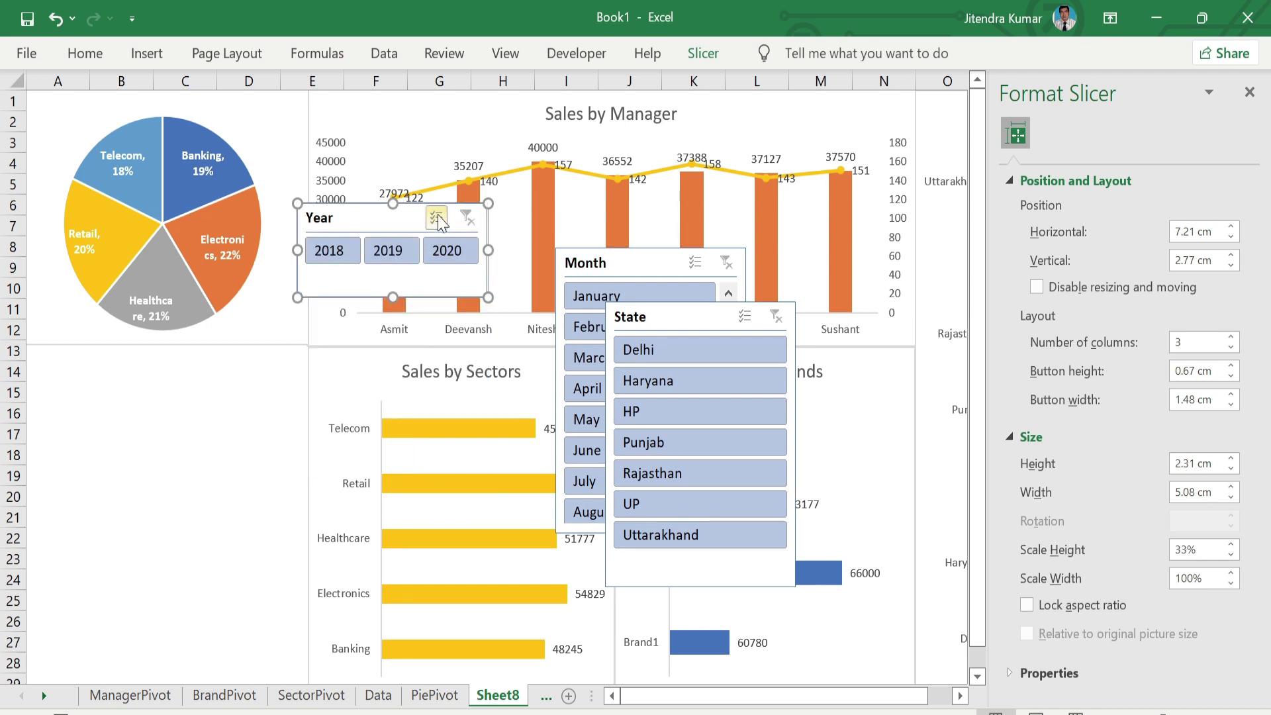
pyautogui.moveTo(392, 215)
pyautogui.mouseDown()
pyautogui.moveTo(117, 362)
pyautogui.moveTo(125, 354)
pyautogui.mouseUp()
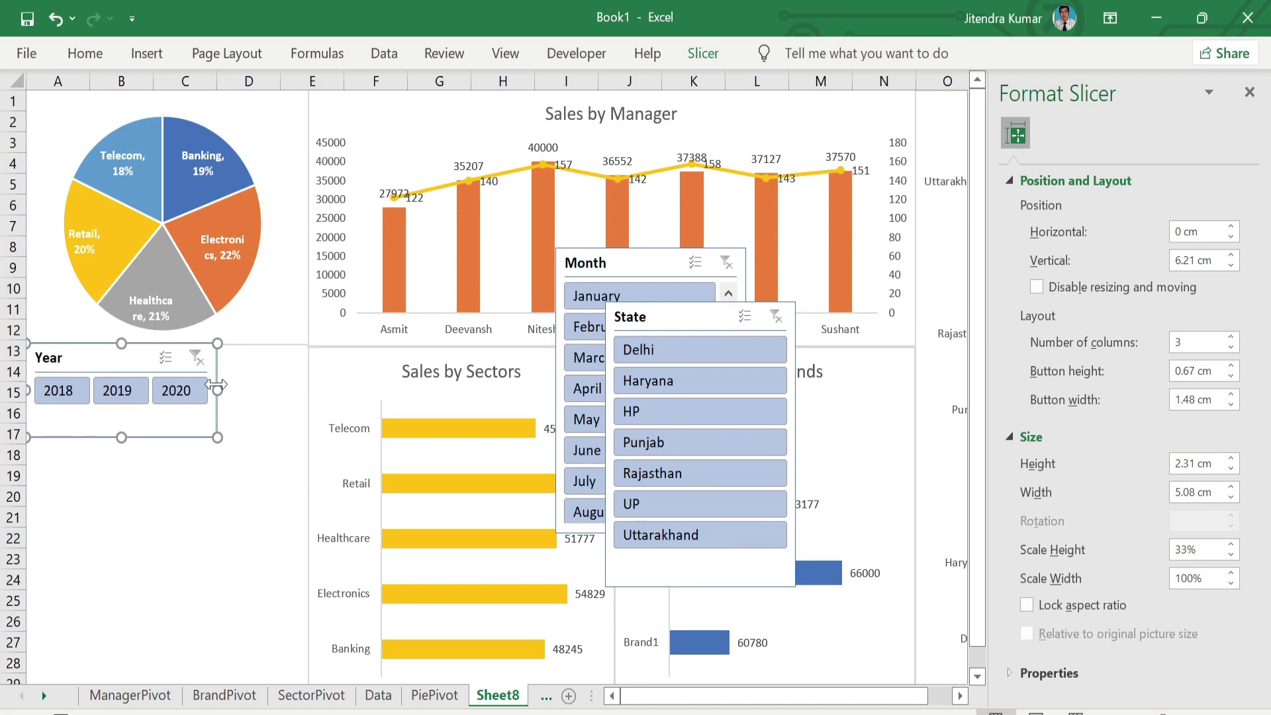
pyautogui.moveTo(216, 390); pyautogui.dragTo(309, 404)
pyautogui.moveTo(167, 437); pyautogui.dragTo(168, 418)
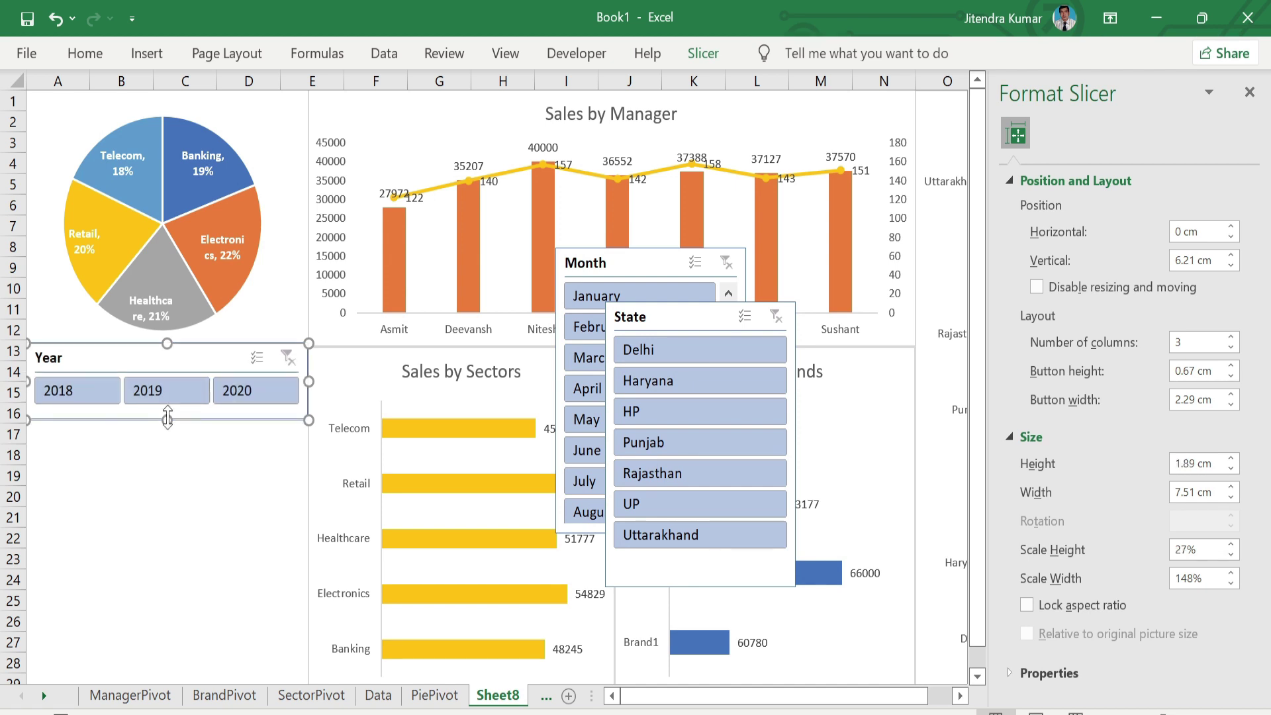
# Step: Apply the green Dark slicer style to the Year slicer
pyautogui.click(690, 59)
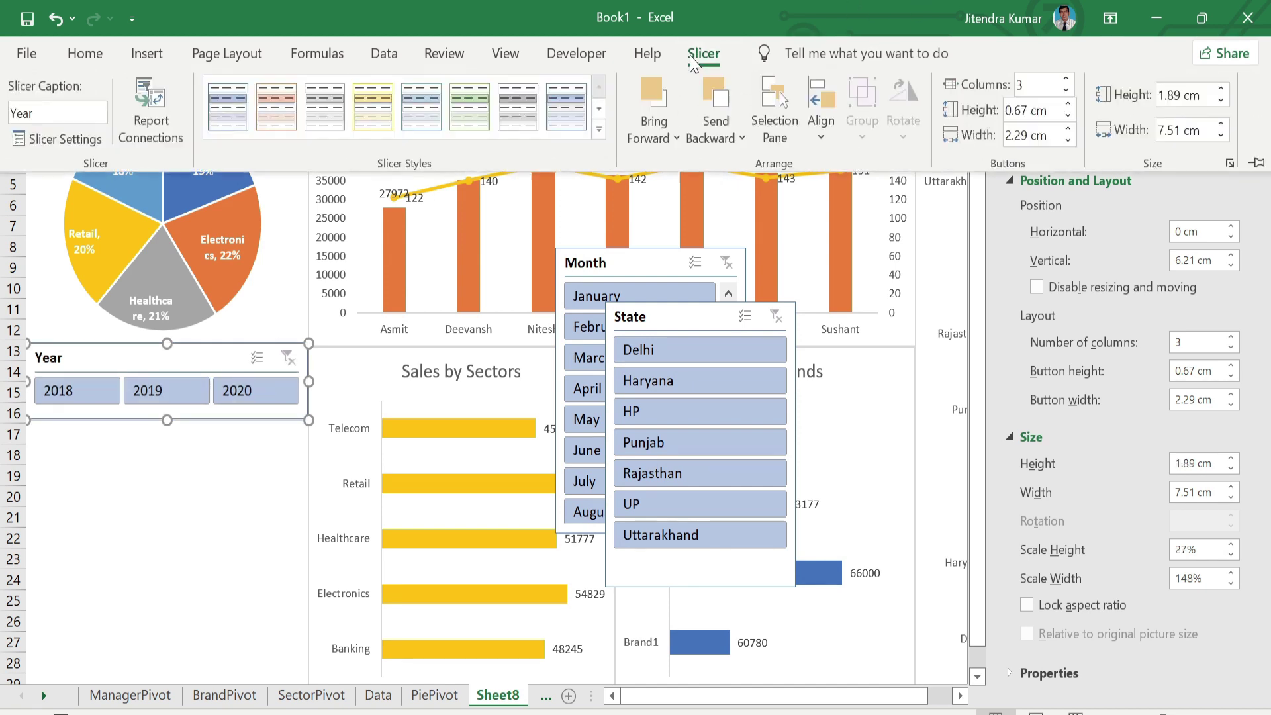
pyautogui.click(599, 130)
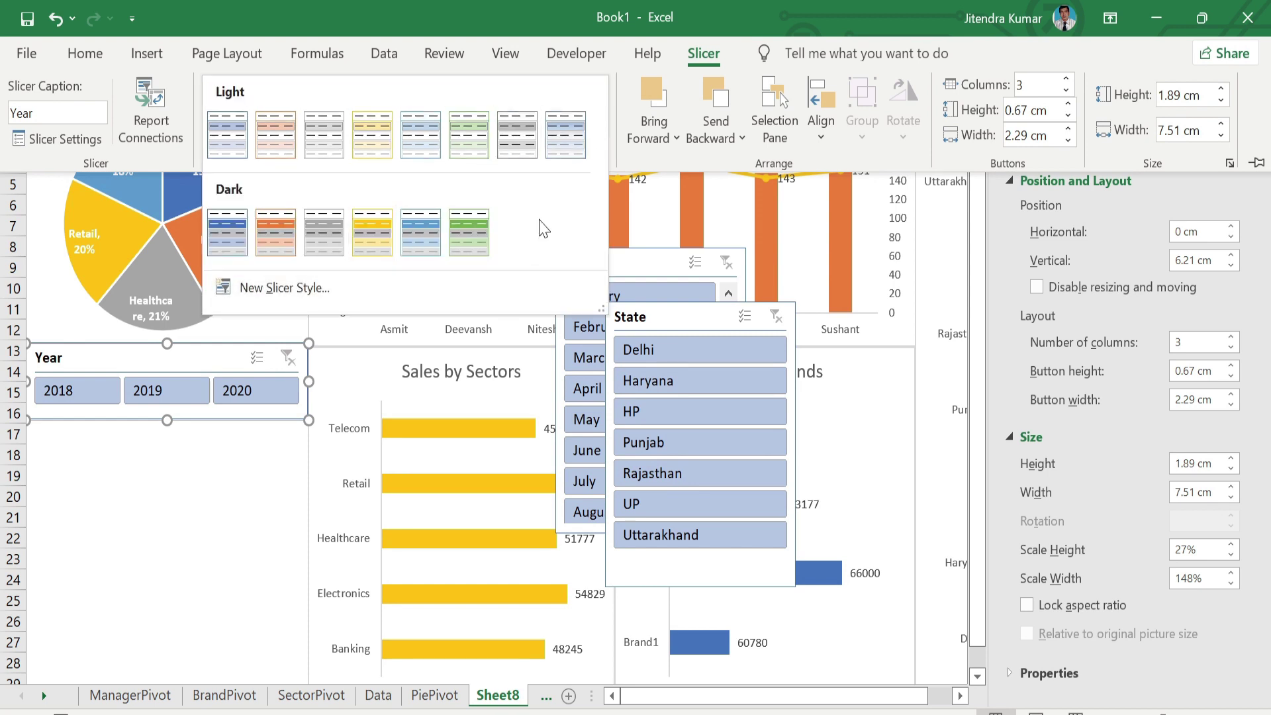
pyautogui.click(480, 227)
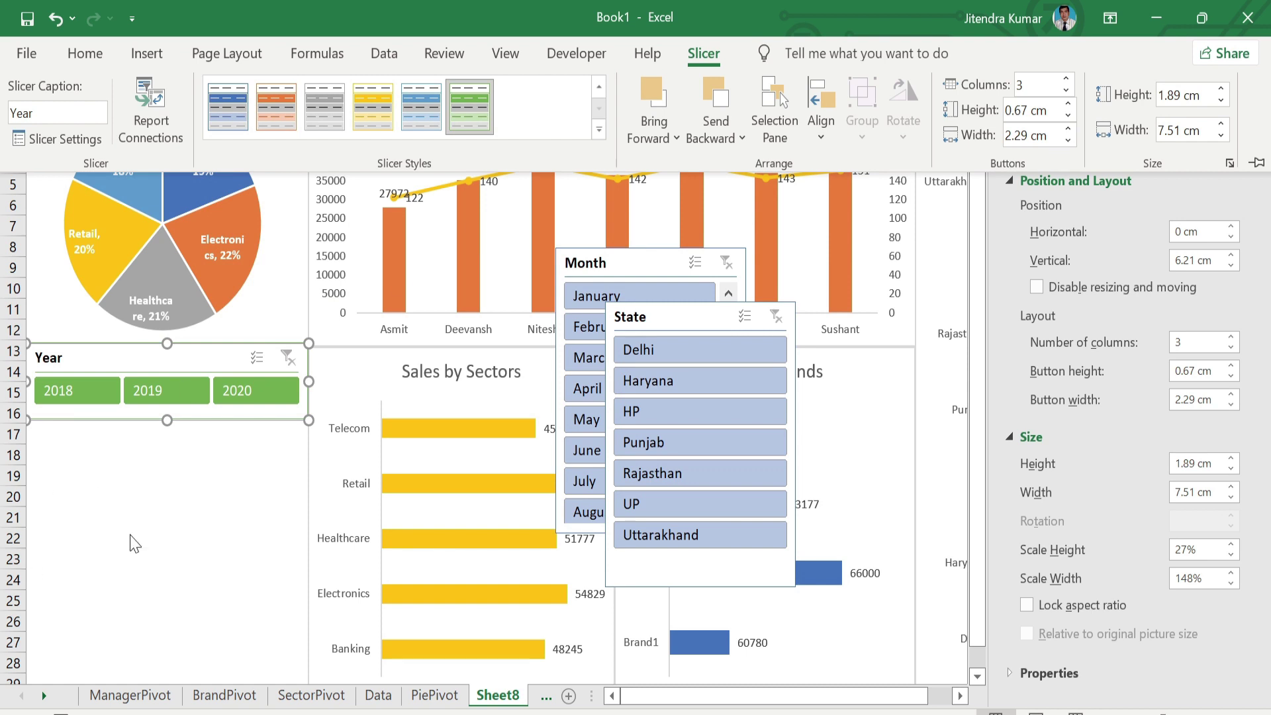
pyautogui.click(186, 506)
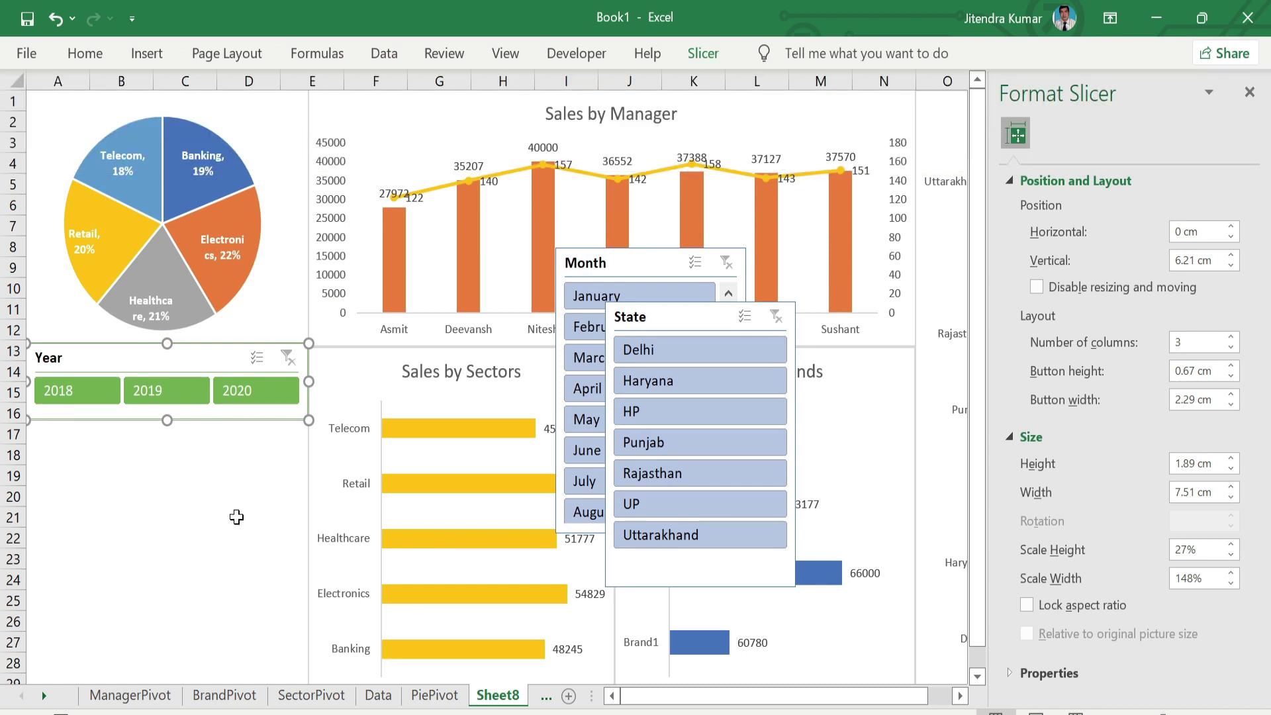
# Step: Set the Month slicer to 4 columns and resize it under the Year slicer, matching its width
pyautogui.click(649, 260)
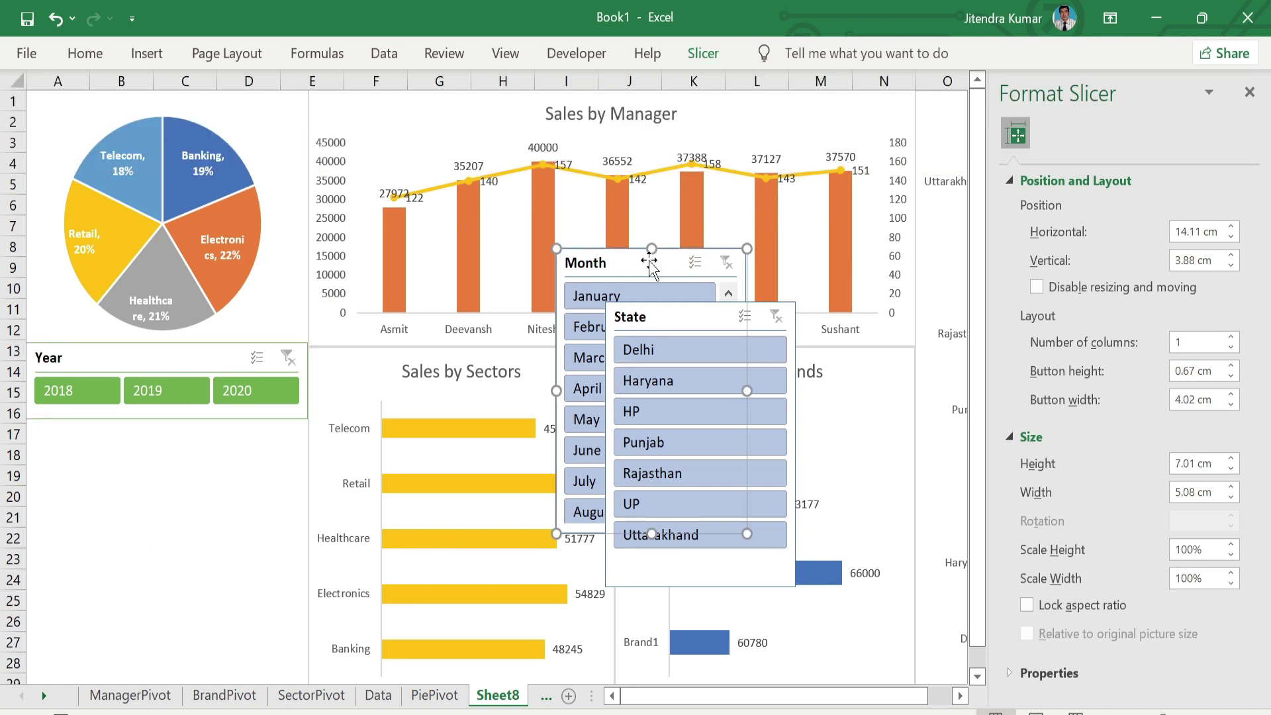
pyautogui.moveTo(649, 260); pyautogui.dragTo(434, 268)
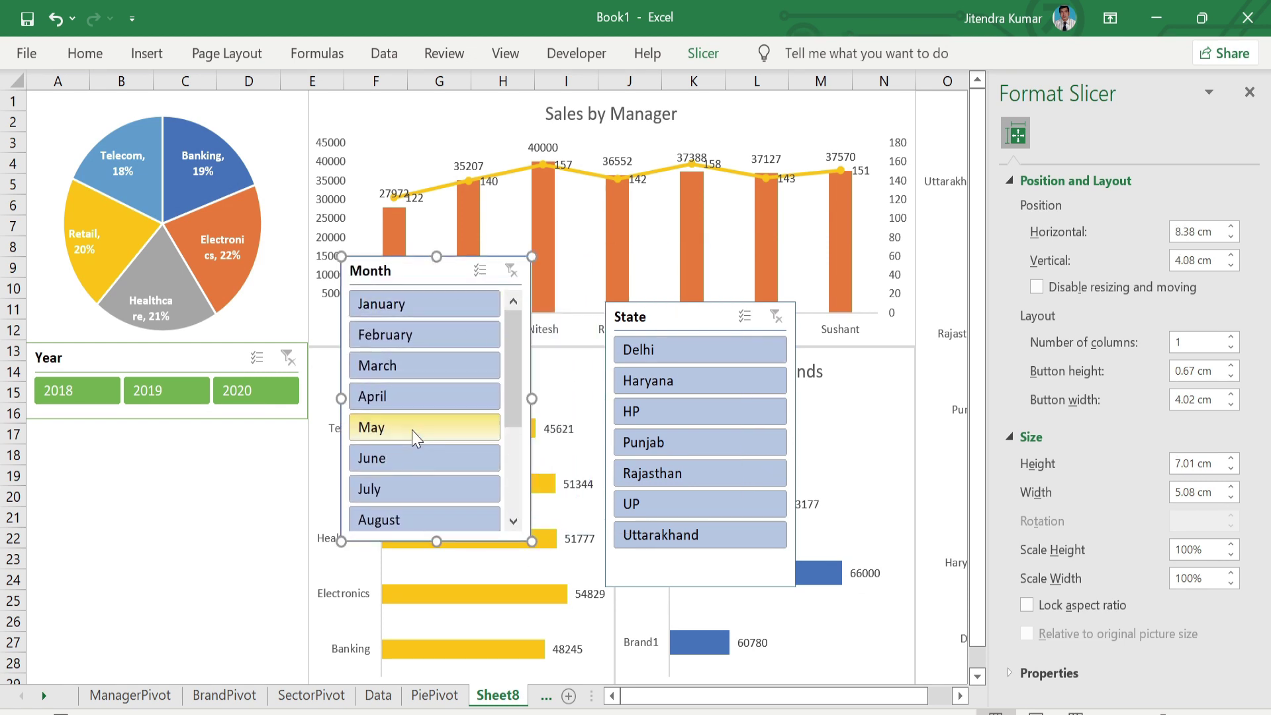
pyautogui.click(1232, 338)
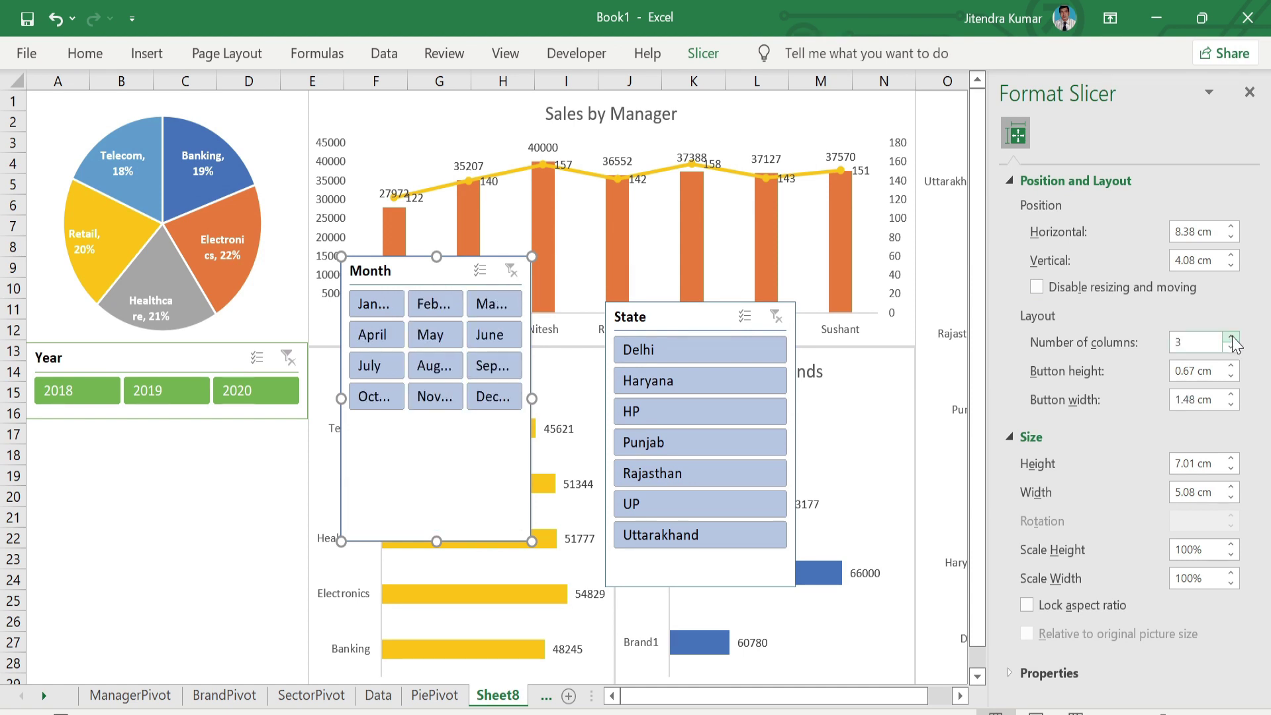
pyautogui.click(1231, 339)
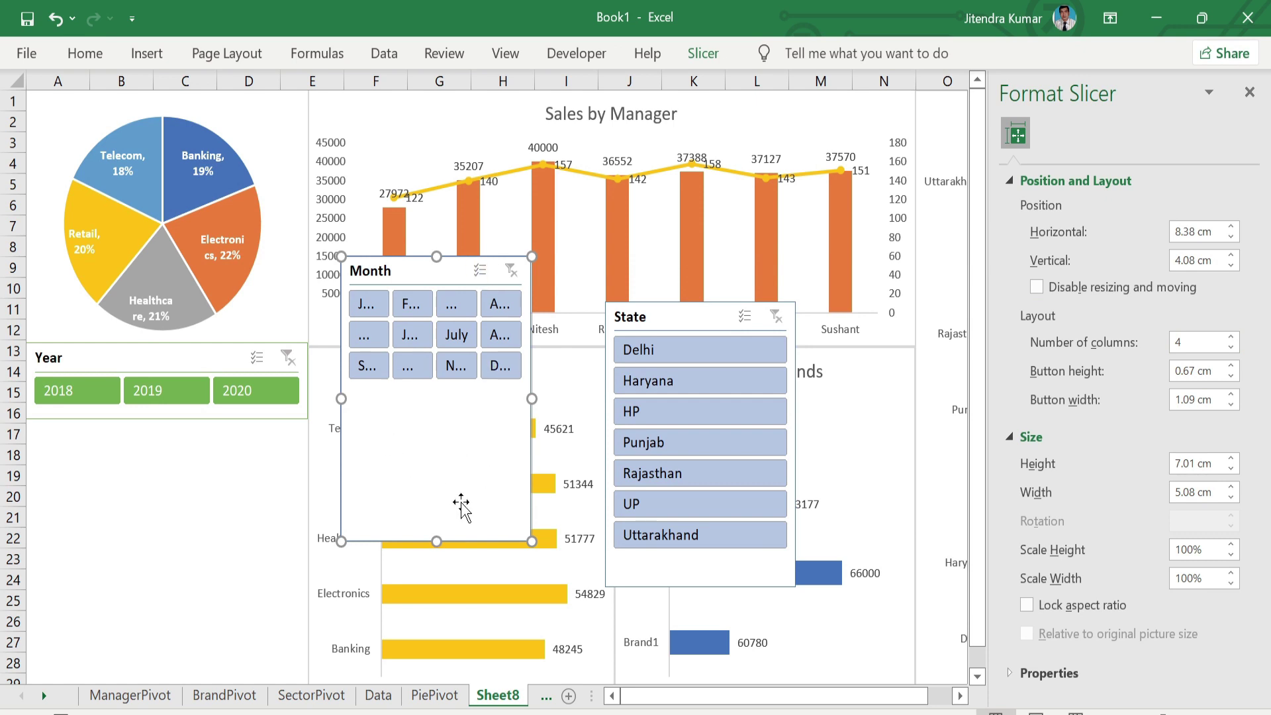
pyautogui.moveTo(442, 540); pyautogui.dragTo(437, 393)
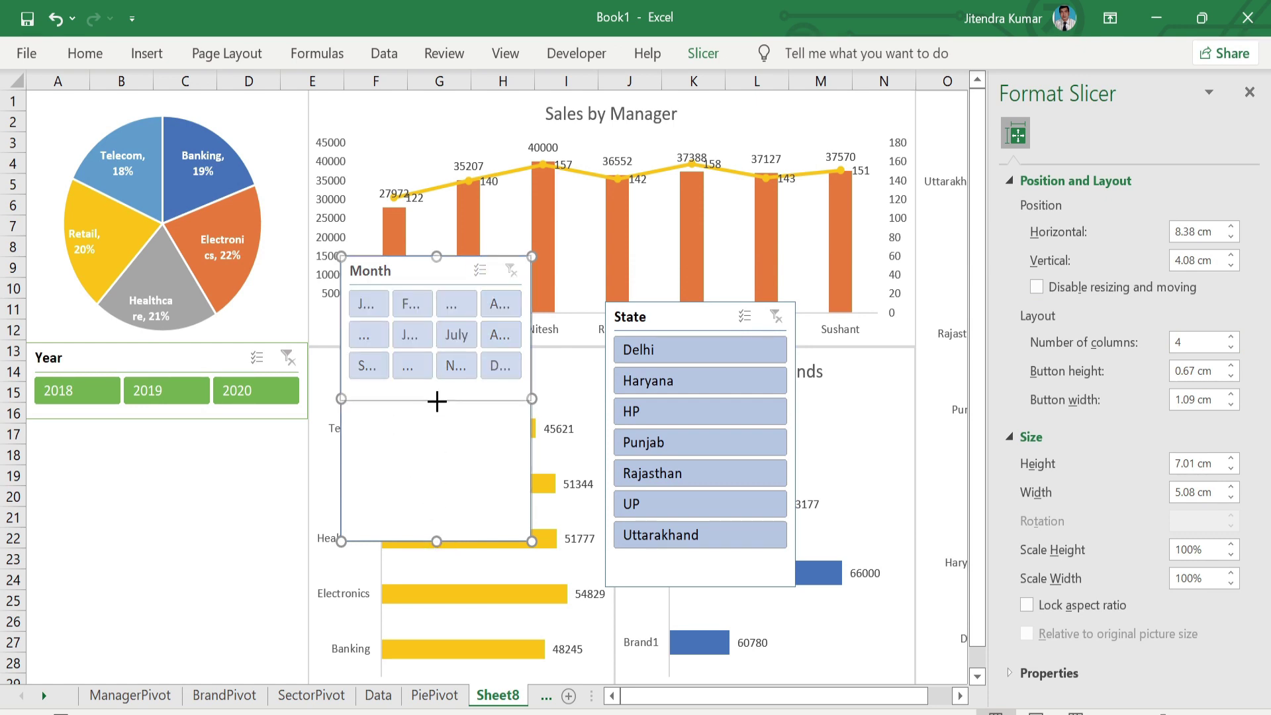
pyautogui.moveTo(462, 273)
pyautogui.mouseDown()
pyautogui.moveTo(339, 410)
pyautogui.moveTo(141, 426)
pyautogui.mouseUp()
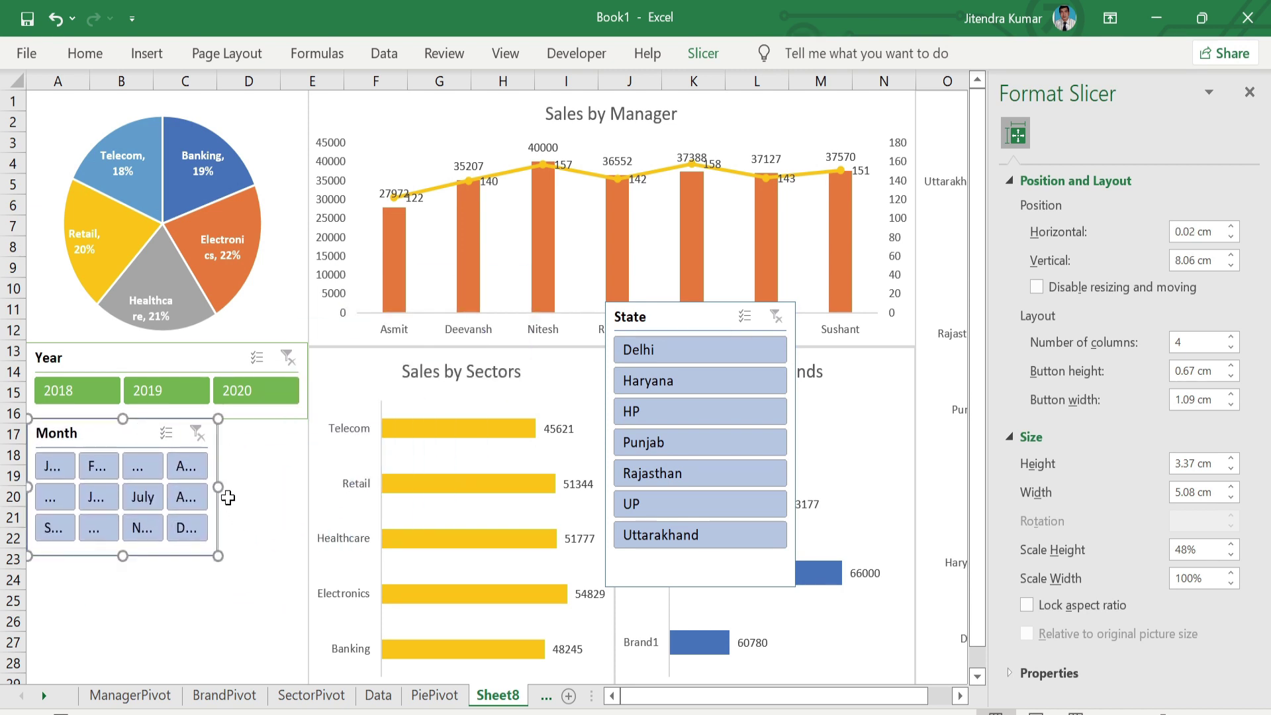
pyautogui.moveTo(218, 487); pyautogui.dragTo(308, 516)
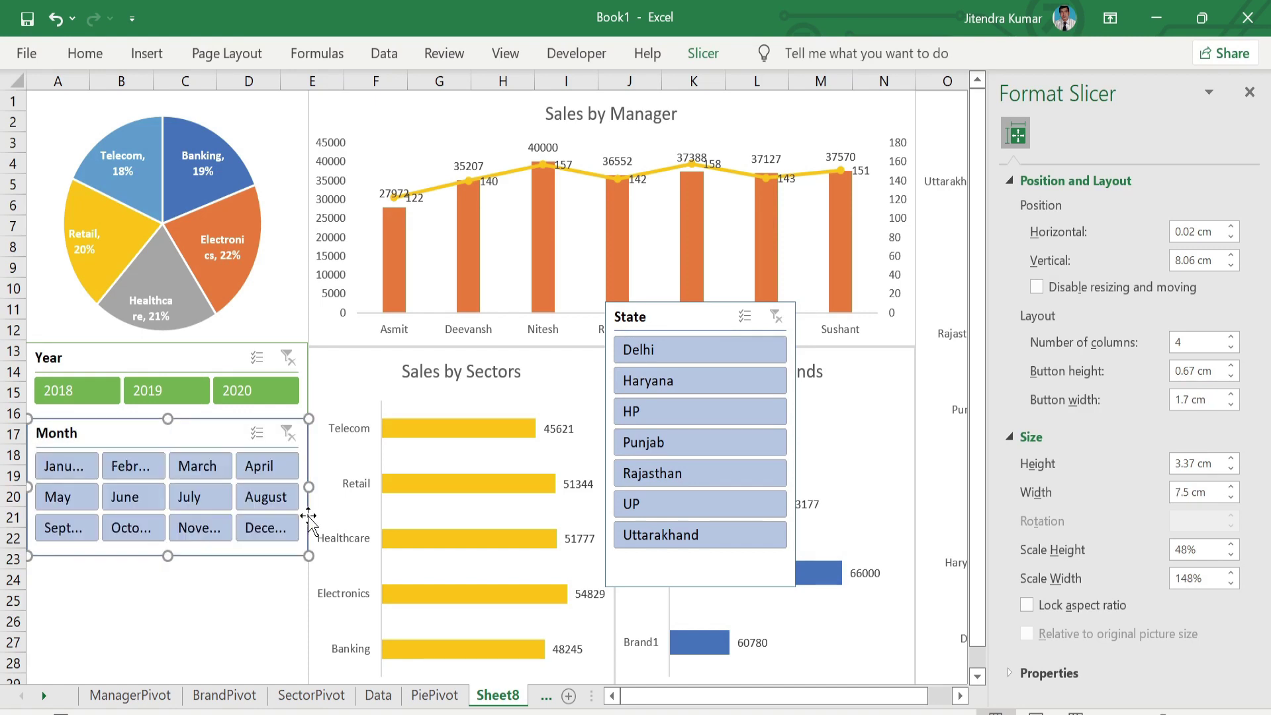
# Step: Apply the dark blue slicer style to the Month slicer
pyautogui.click(690, 65)
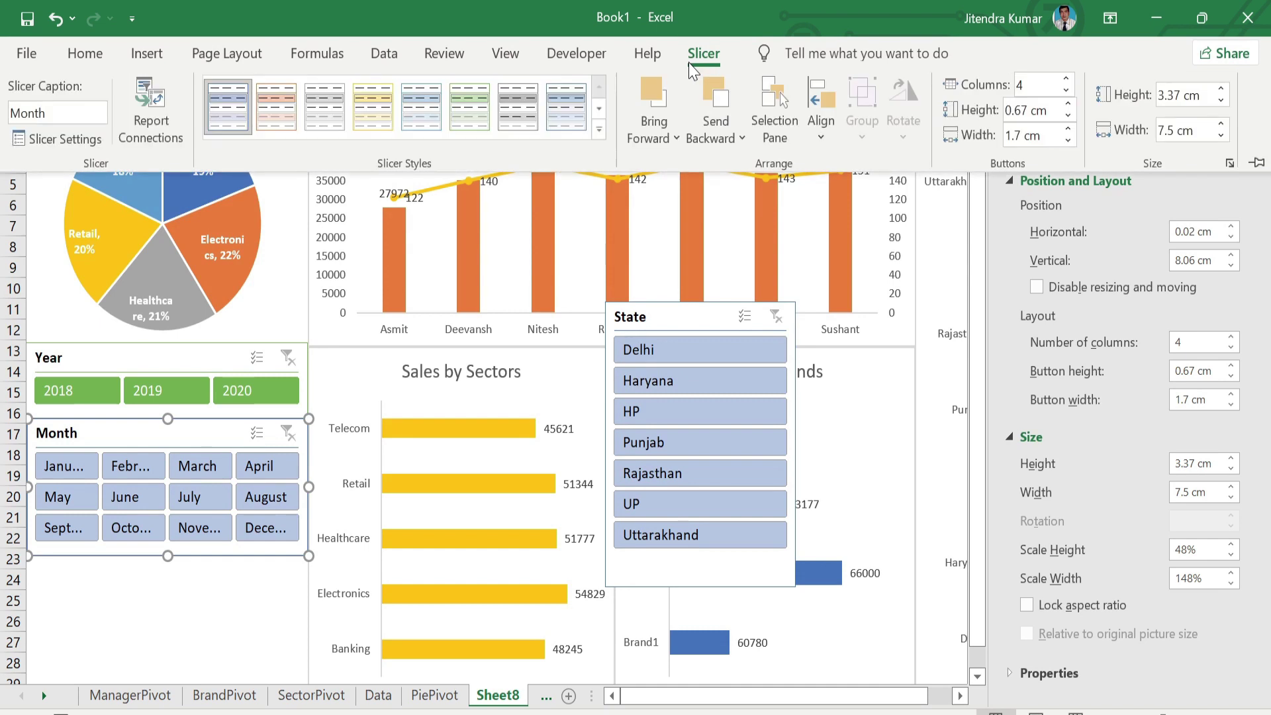
pyautogui.click(603, 146)
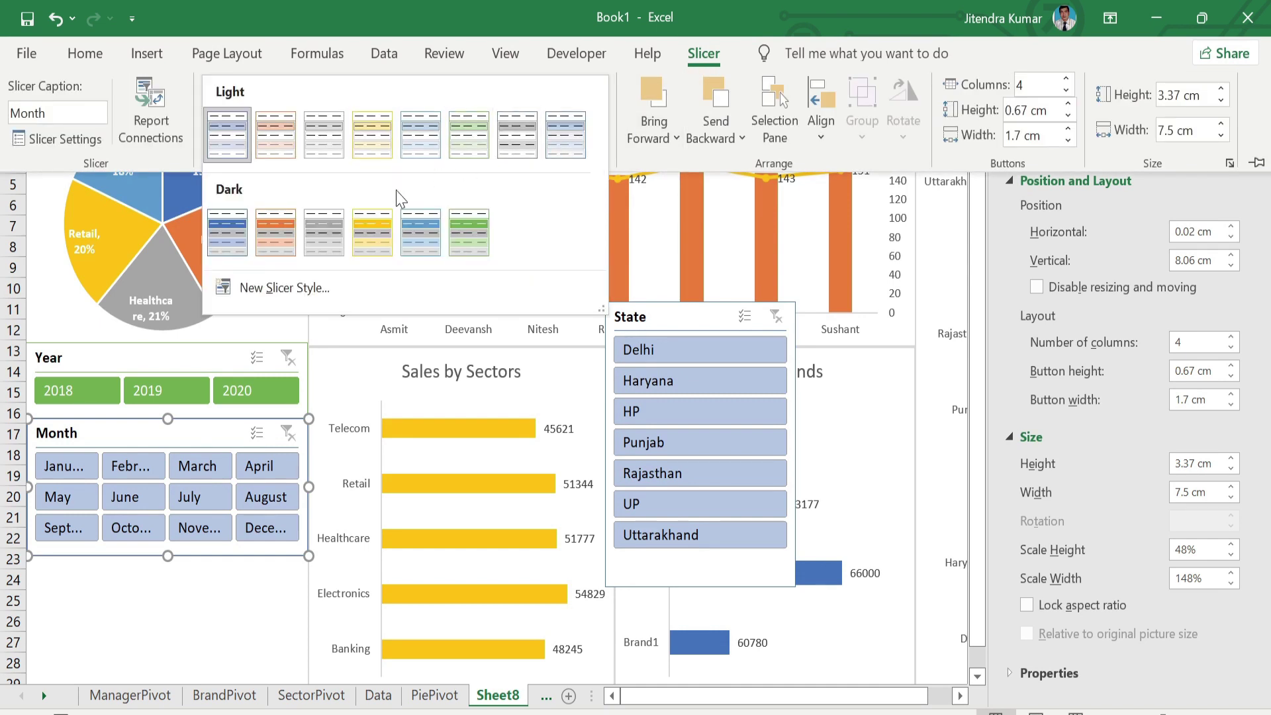
pyautogui.click(233, 240)
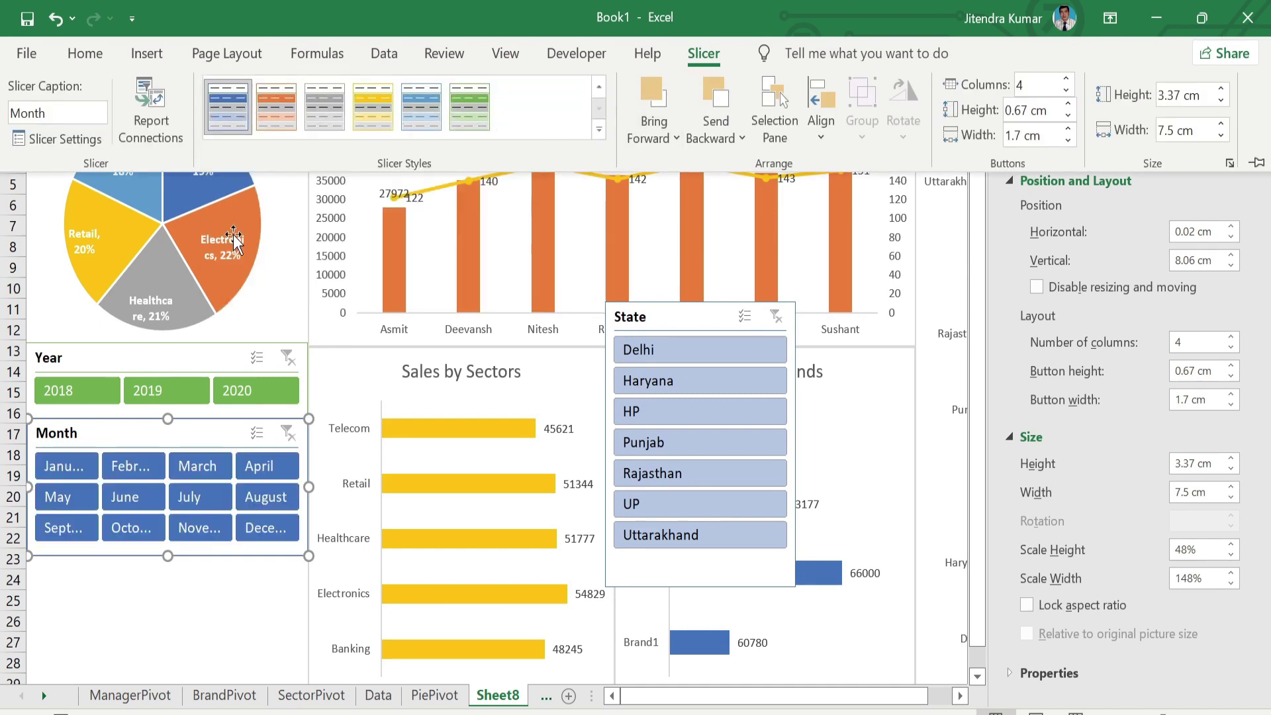
# Step: Set the State slicer to 2 columns and place it under the Month slicer, 7.5 cm wide
pyautogui.click(707, 325)
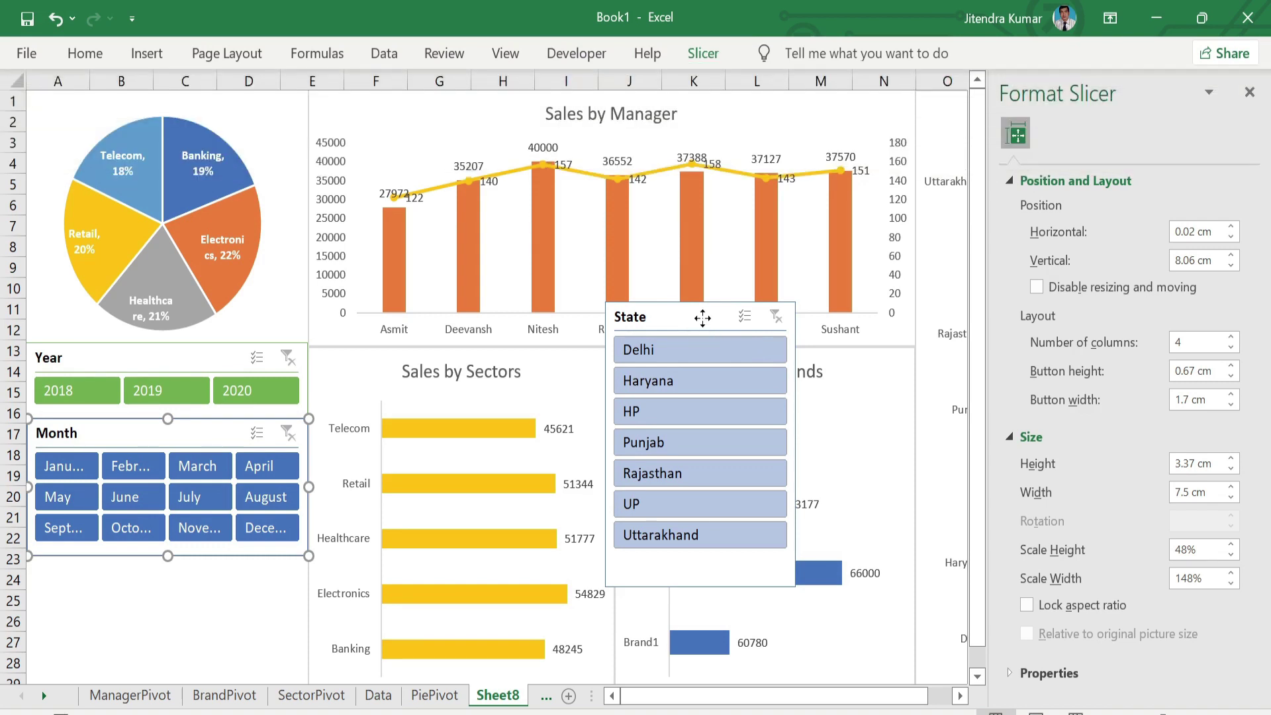
pyautogui.click(719, 314)
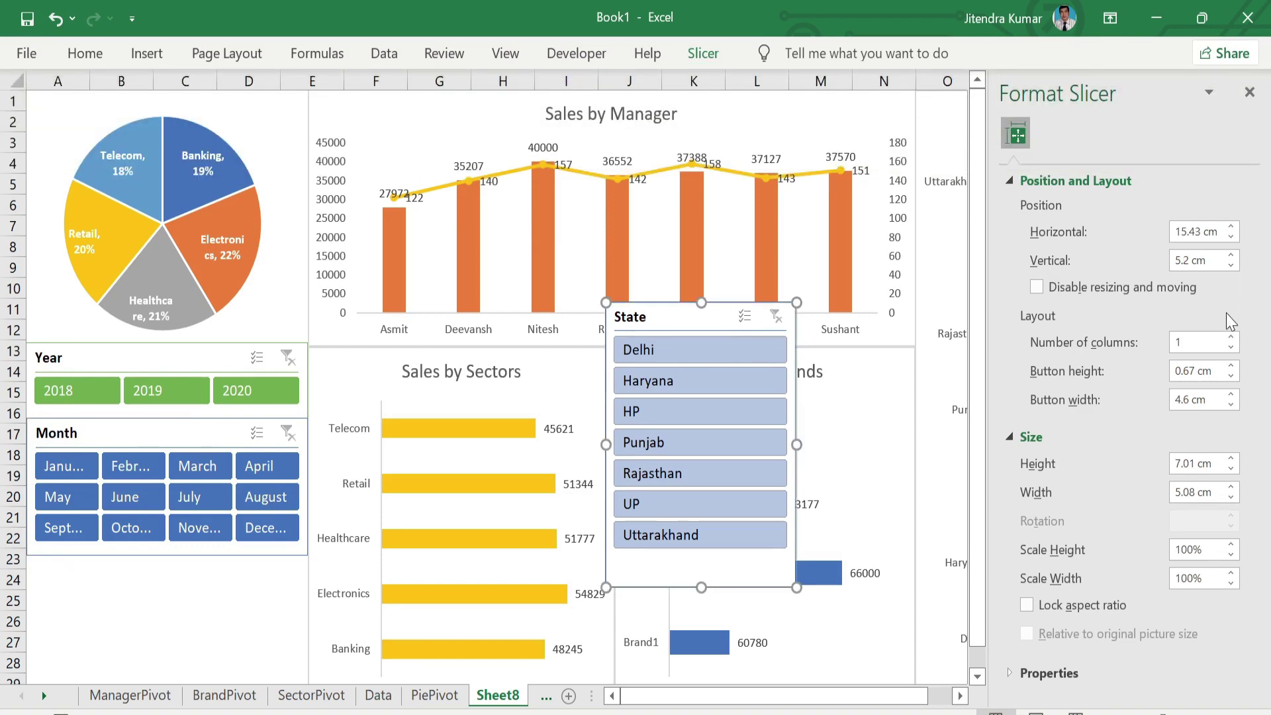
pyautogui.click(1230, 338)
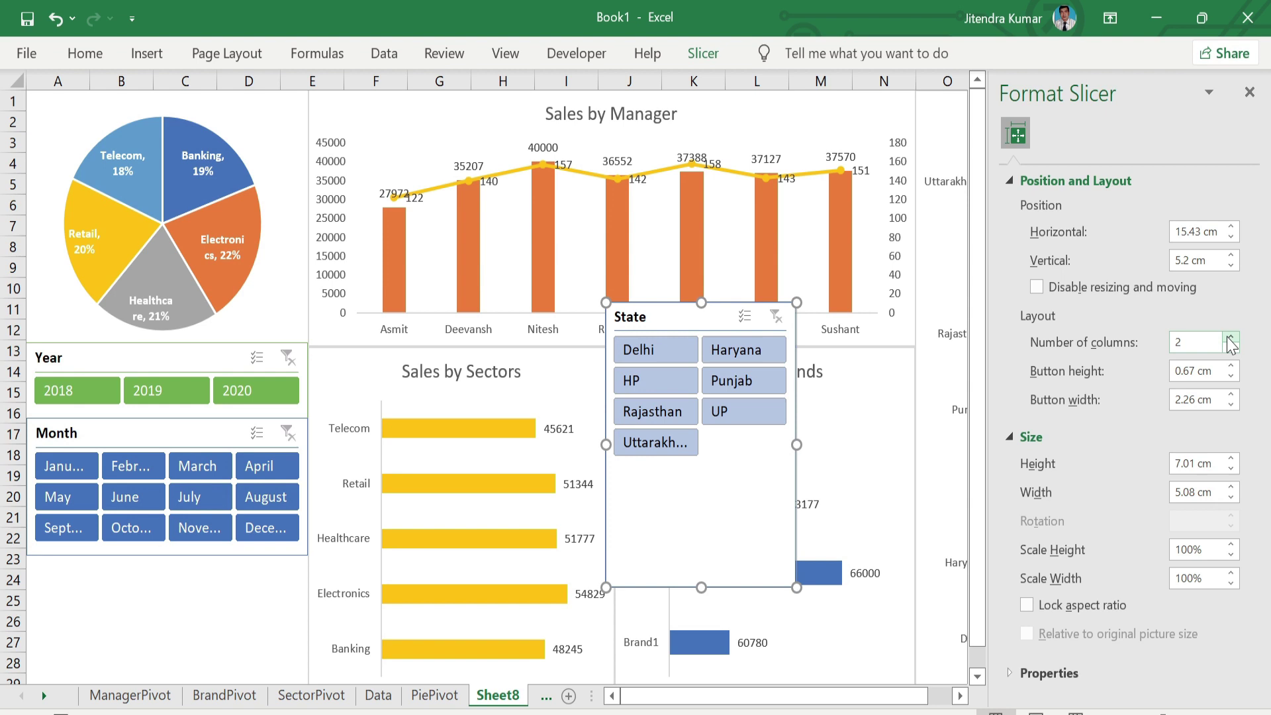
pyautogui.moveTo(700, 588); pyautogui.dragTo(684, 464)
pyautogui.moveTo(726, 318)
pyautogui.mouseDown()
pyautogui.moveTo(242, 504)
pyautogui.moveTo(140, 570)
pyautogui.mouseUp()
pyautogui.moveTo(218, 637); pyautogui.dragTo(308, 657)
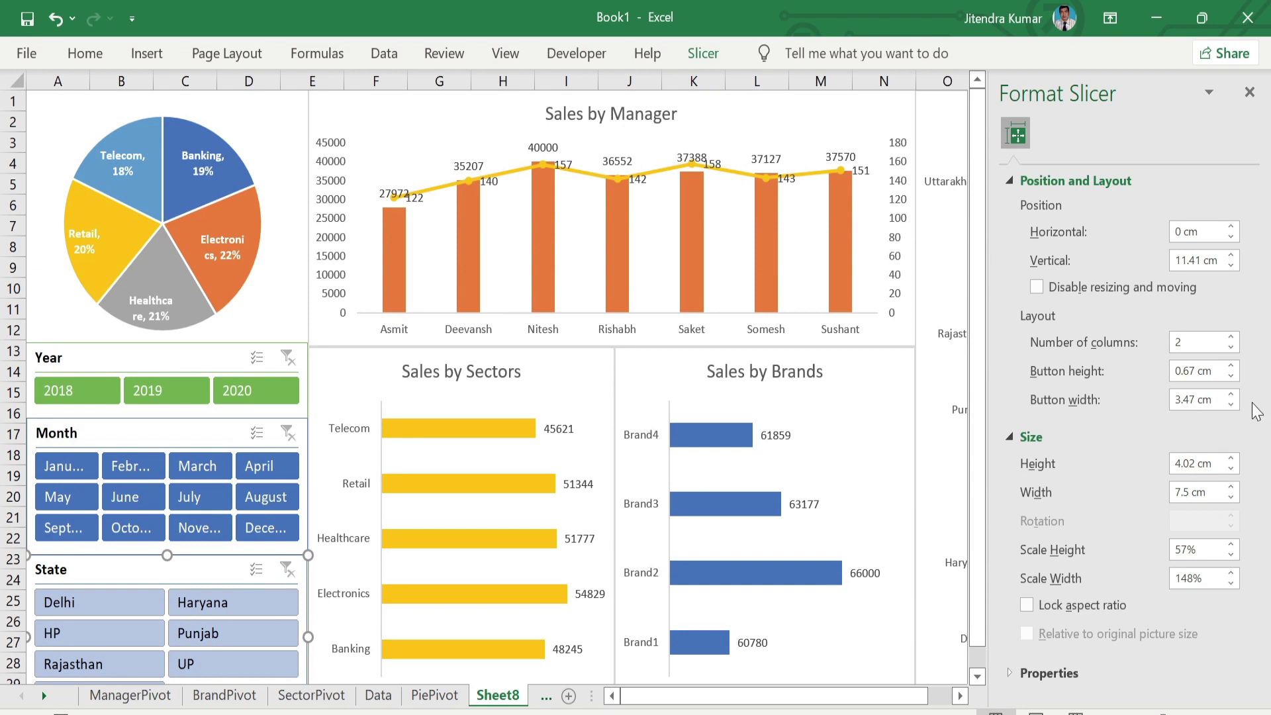
# Step: Set State slicer button height to 0.5 cm, apply an orange style, and close Format Slicer
pyautogui.click(1231, 376)
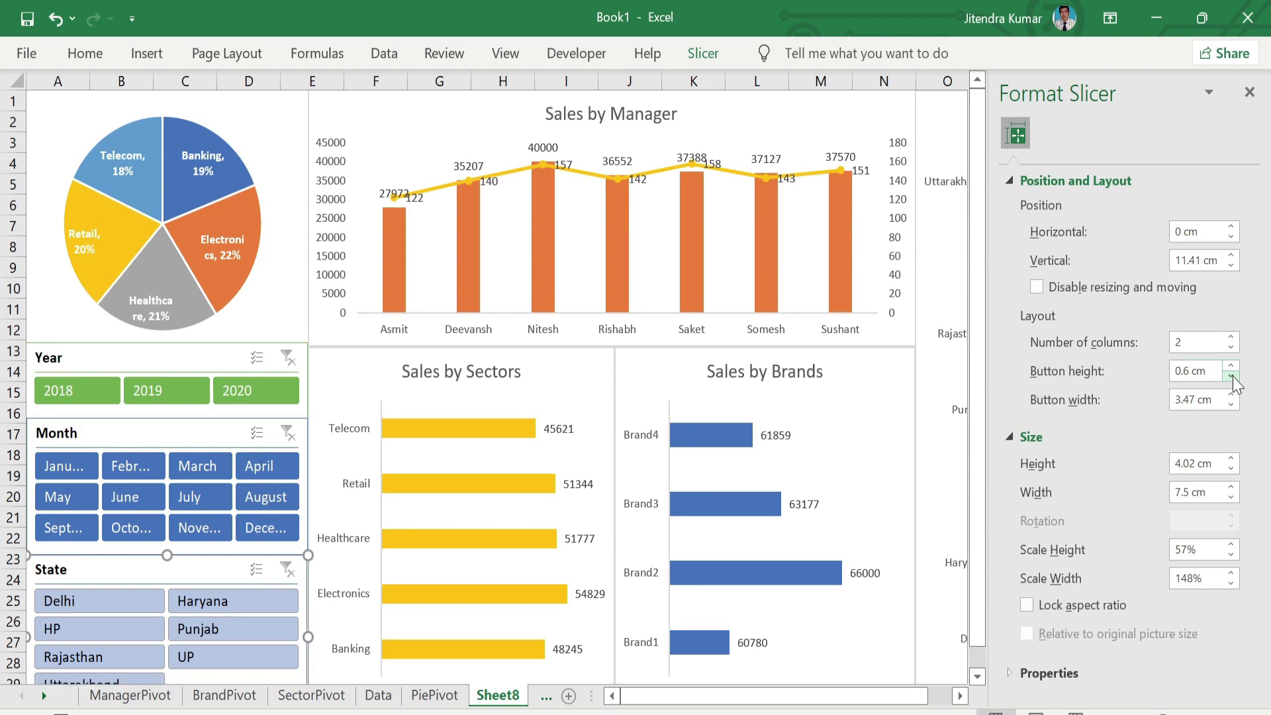
pyautogui.click(1232, 376)
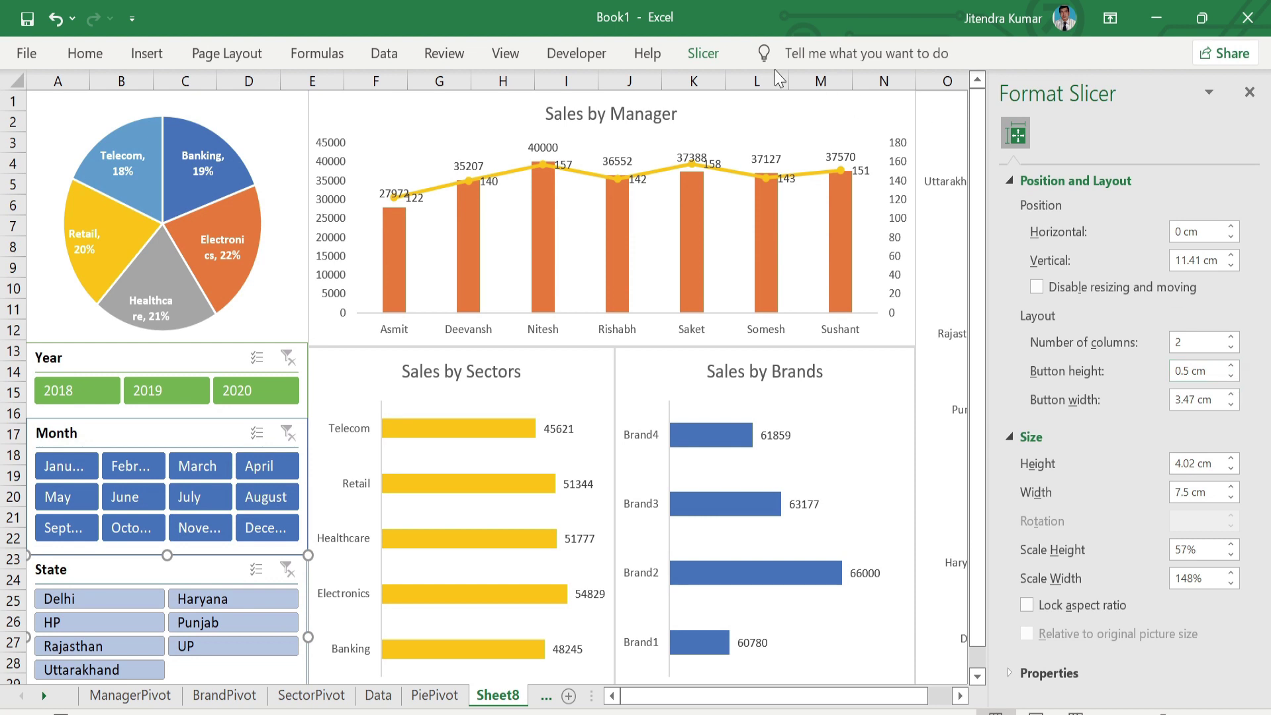
pyautogui.click(704, 53)
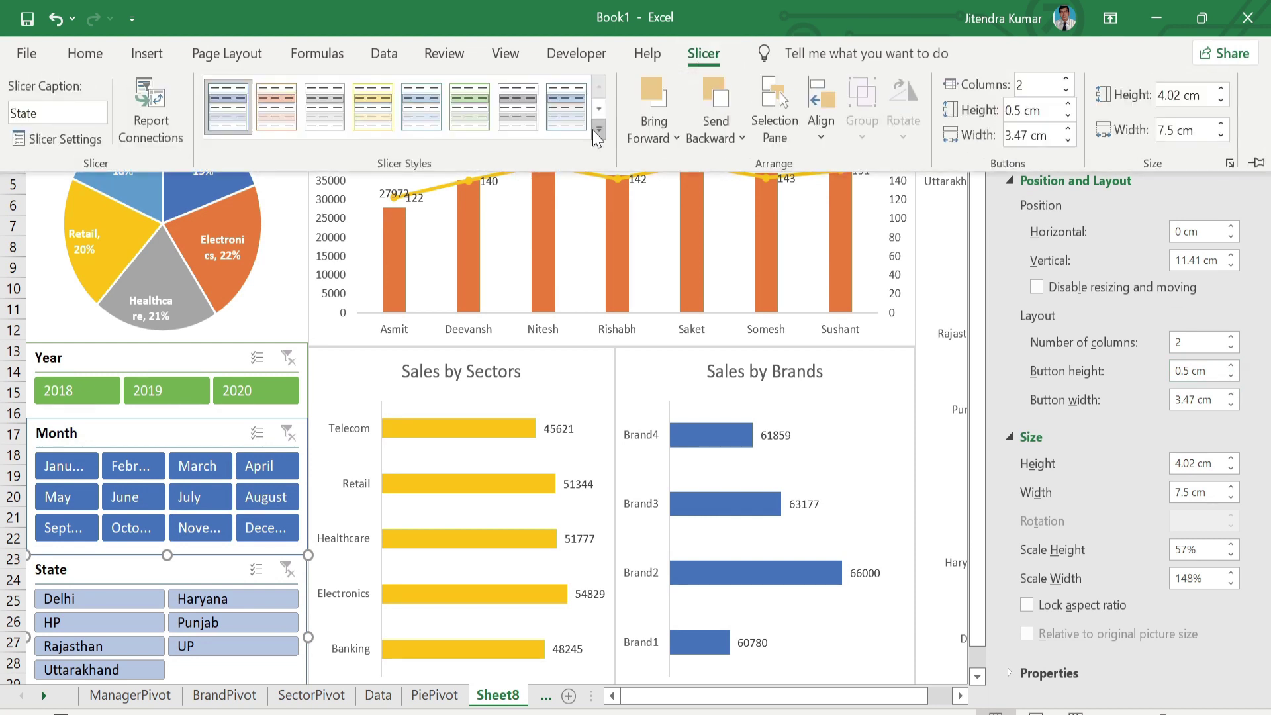
pyautogui.click(598, 130)
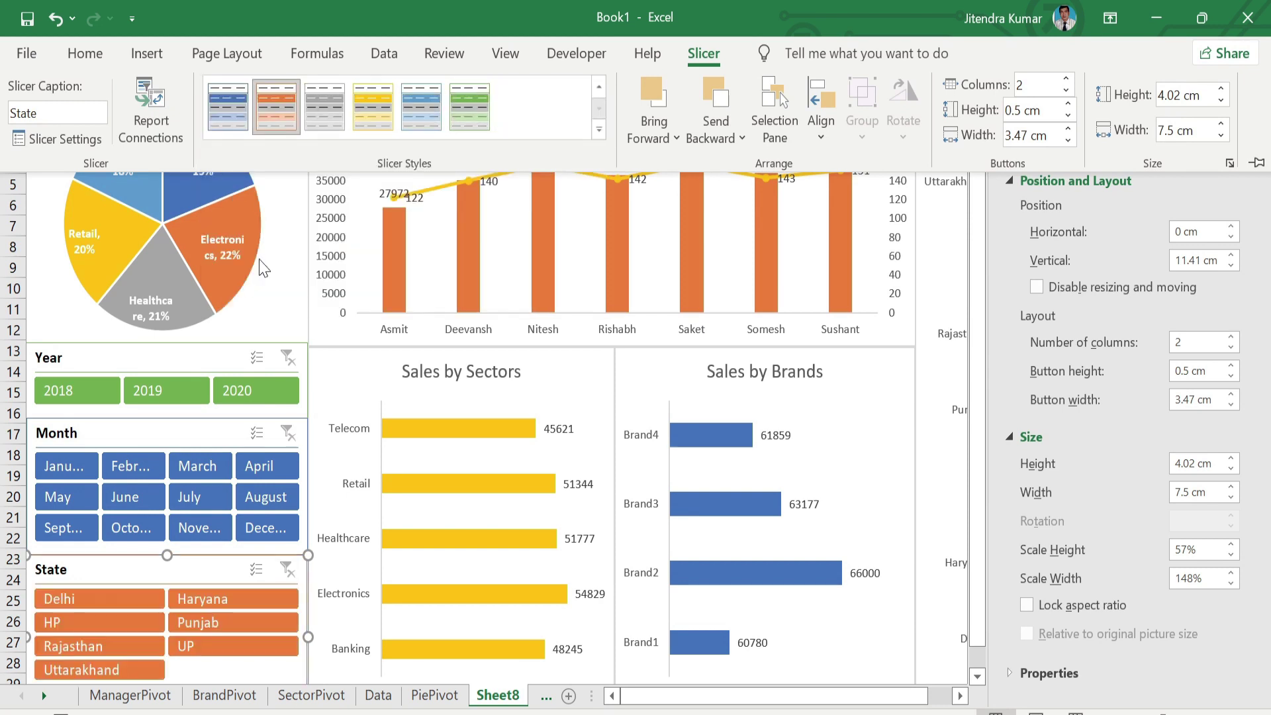
pyautogui.hotkey('ctrl', 'F1')
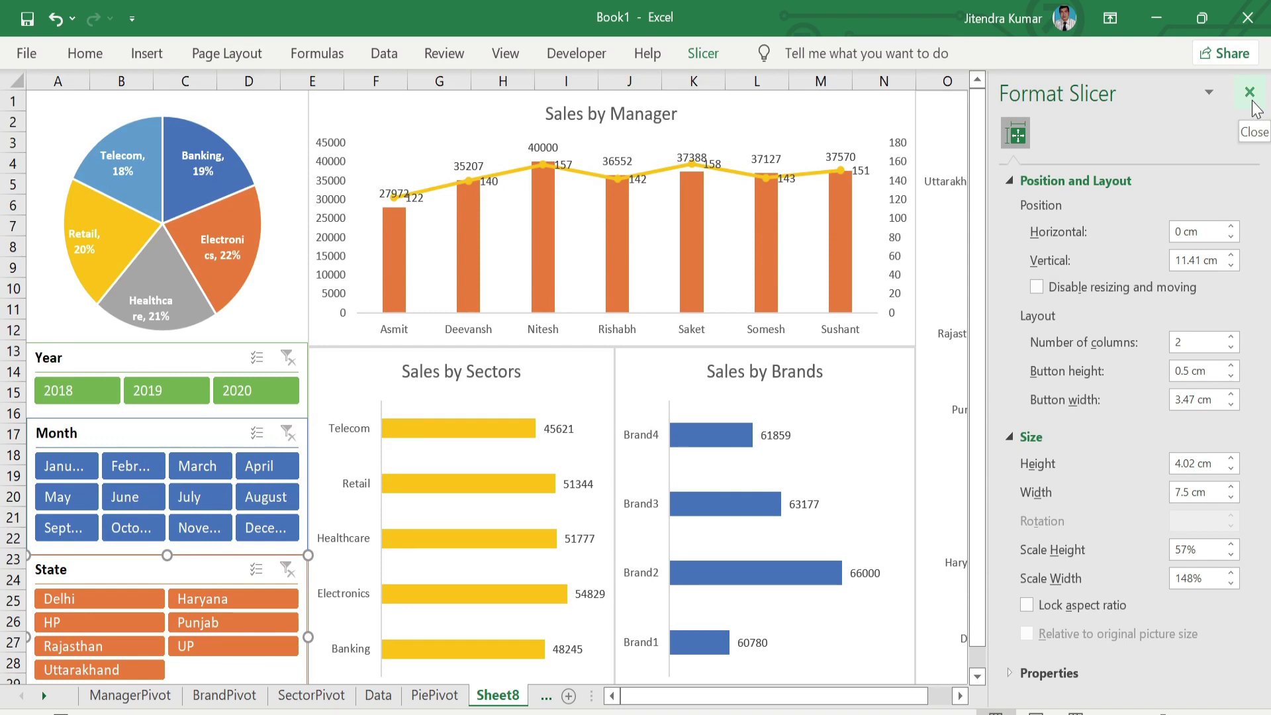
pyautogui.click(1250, 92)
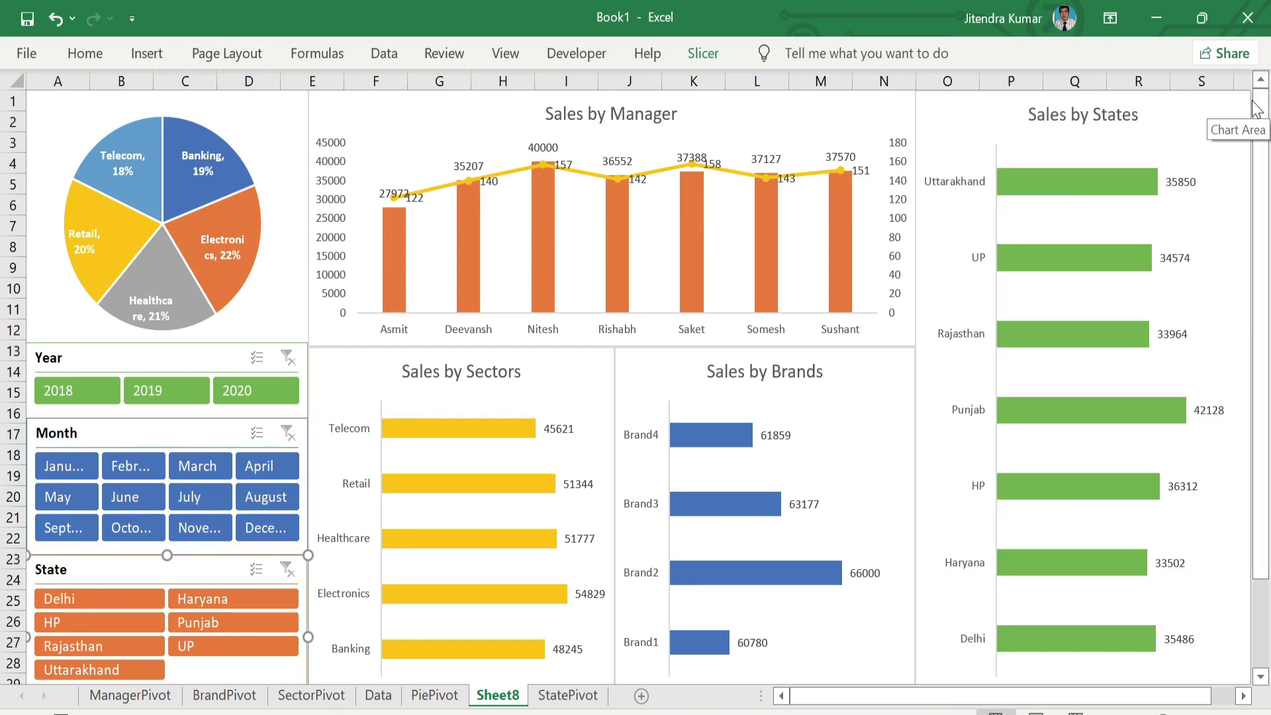
# Step: Draw an outline-free rectangle banner across the top of the pie chart
pyautogui.click(138, 62)
pyautogui.click(236, 106)
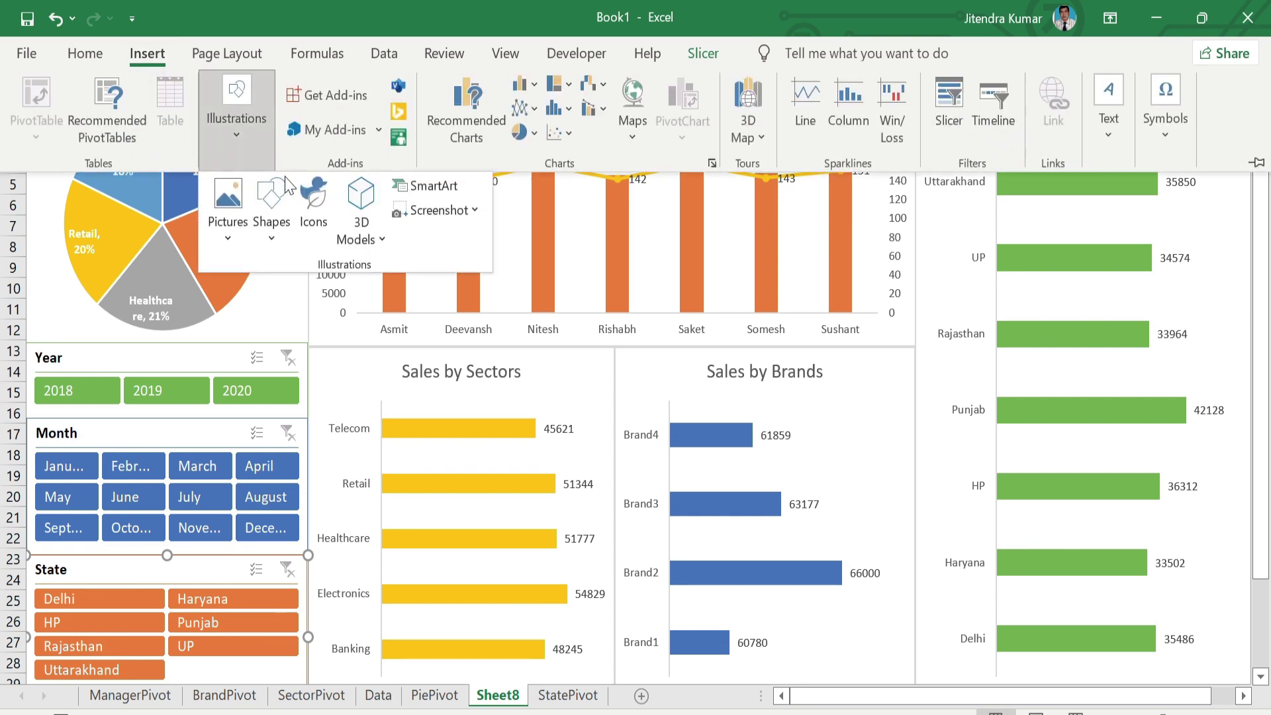
pyautogui.click(264, 240)
pyautogui.click(313, 296)
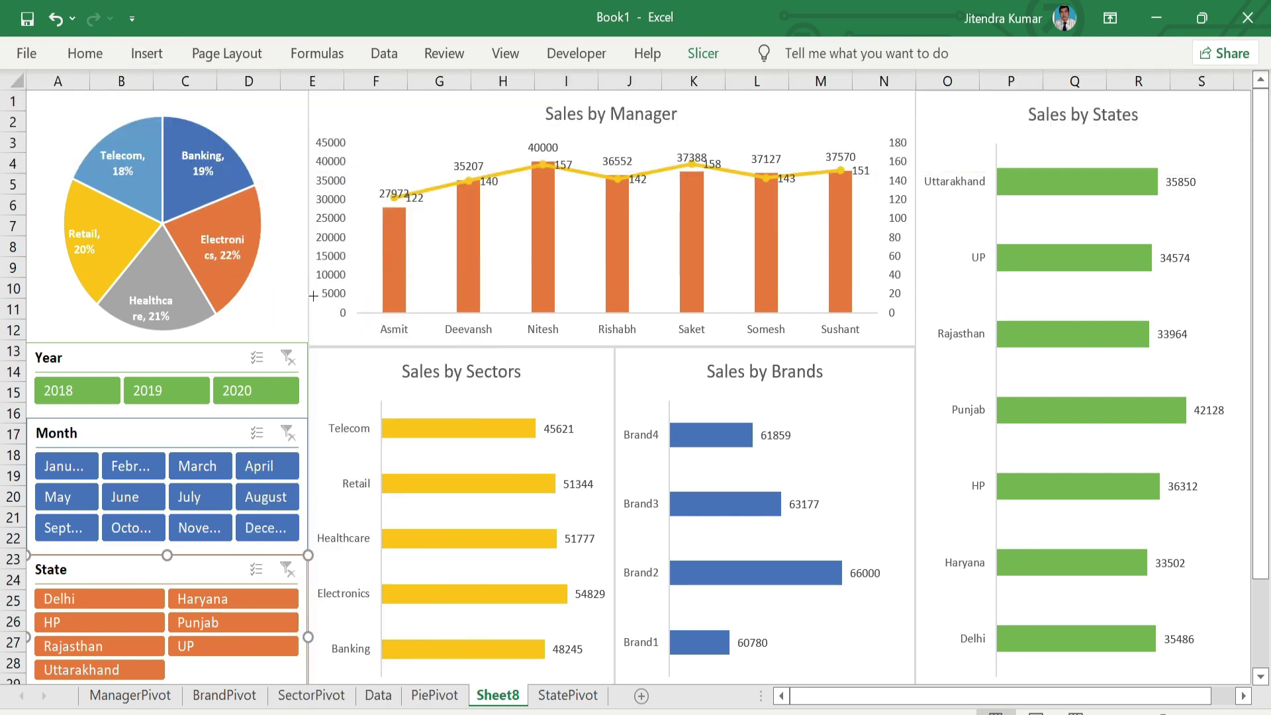
pyautogui.moveTo(80, 103)
pyautogui.mouseDown()
pyautogui.moveTo(271, 113)
pyautogui.moveTo(232, 109)
pyautogui.mouseUp()
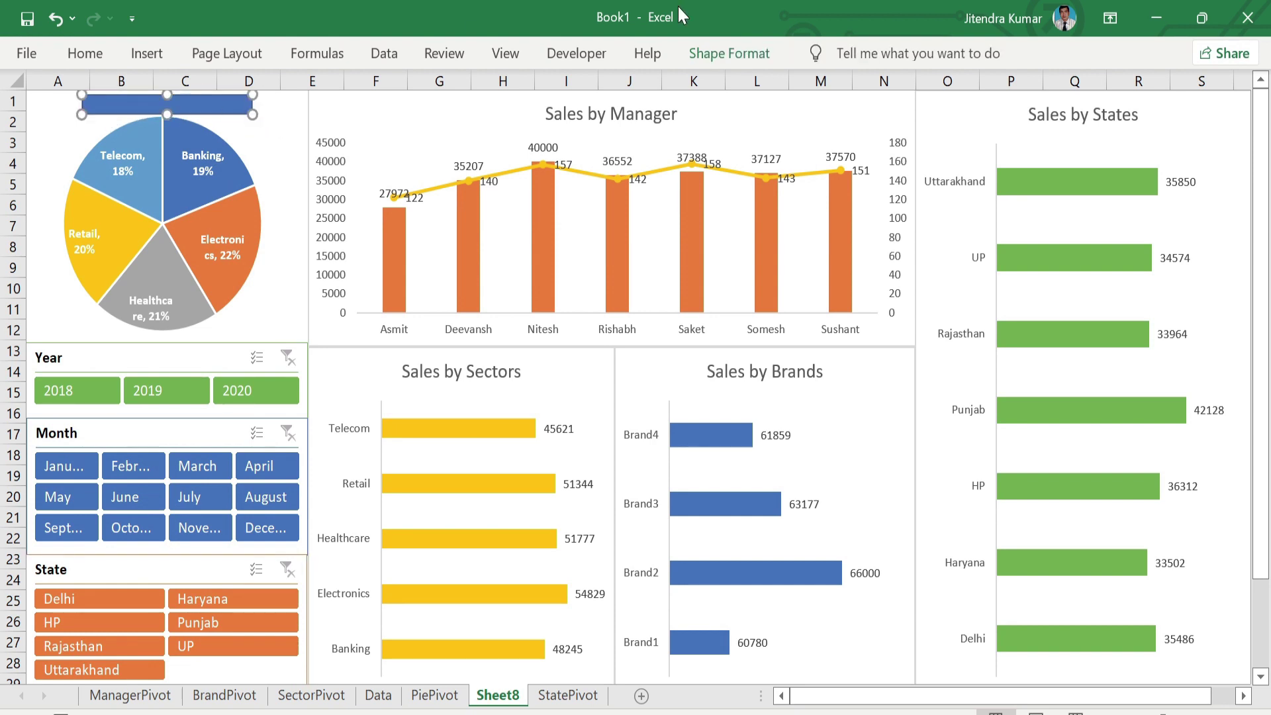
pyautogui.click(731, 55)
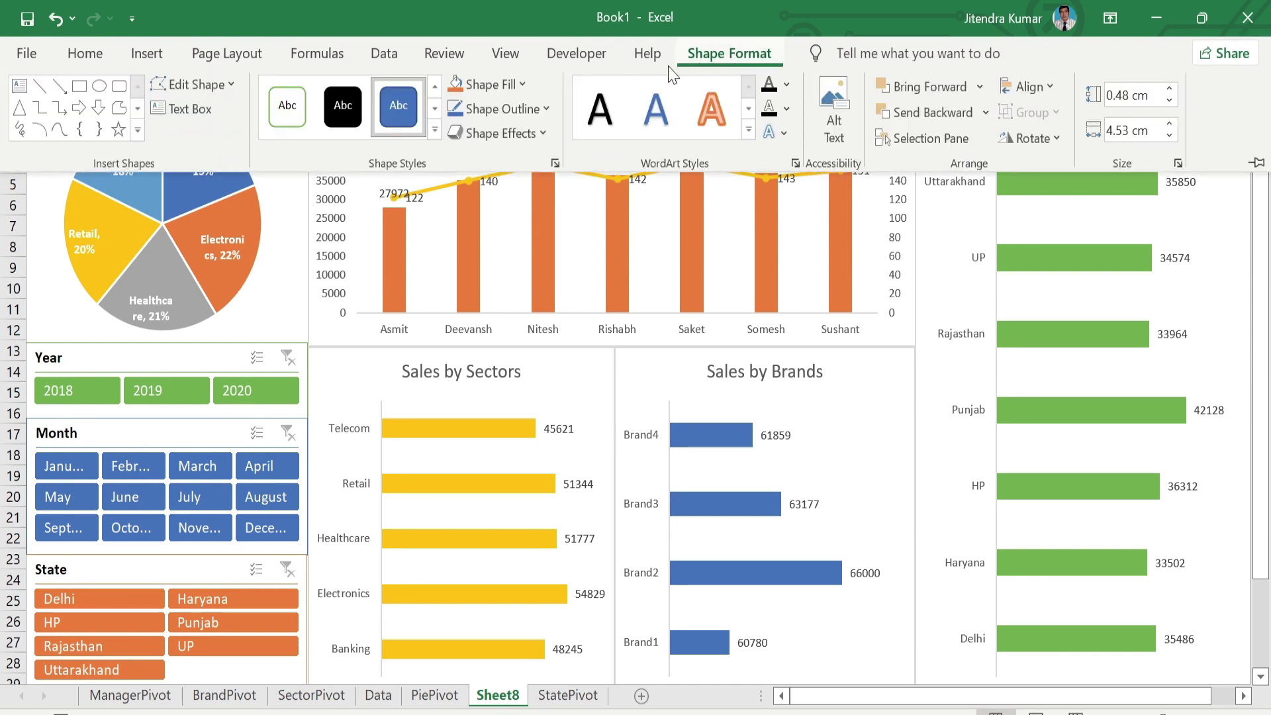
pyautogui.click(547, 122)
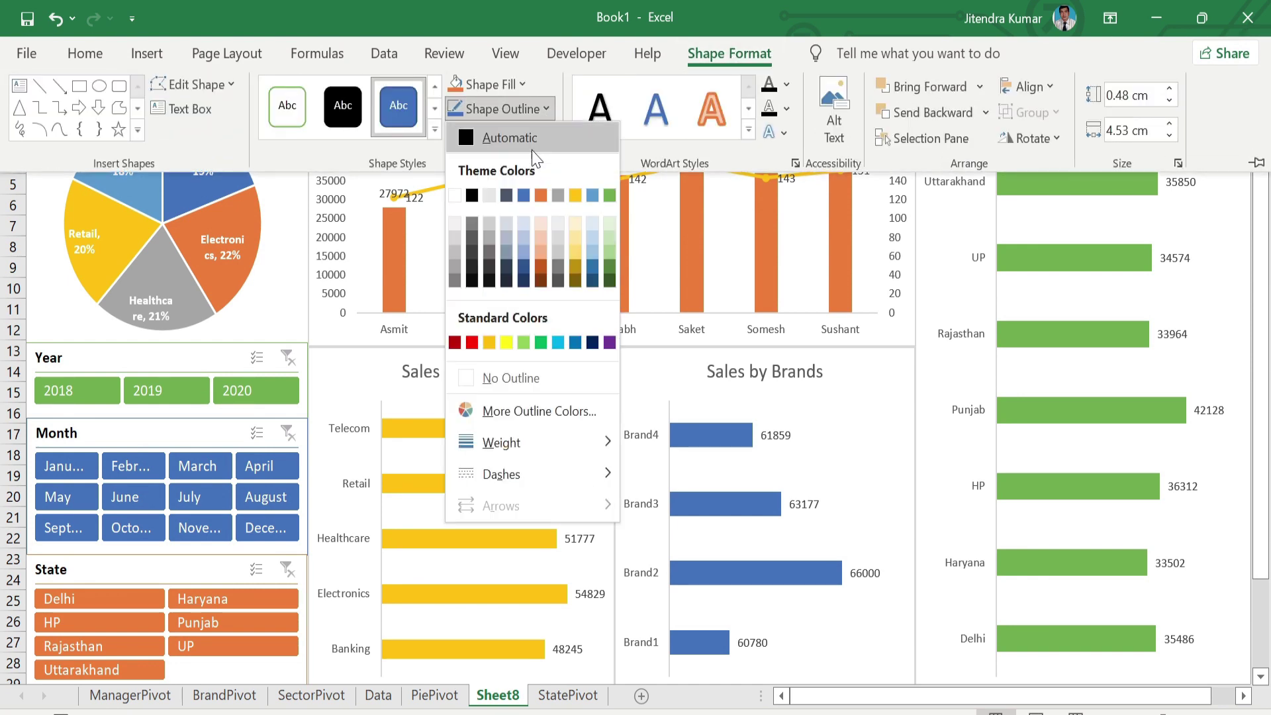
pyautogui.click(509, 375)
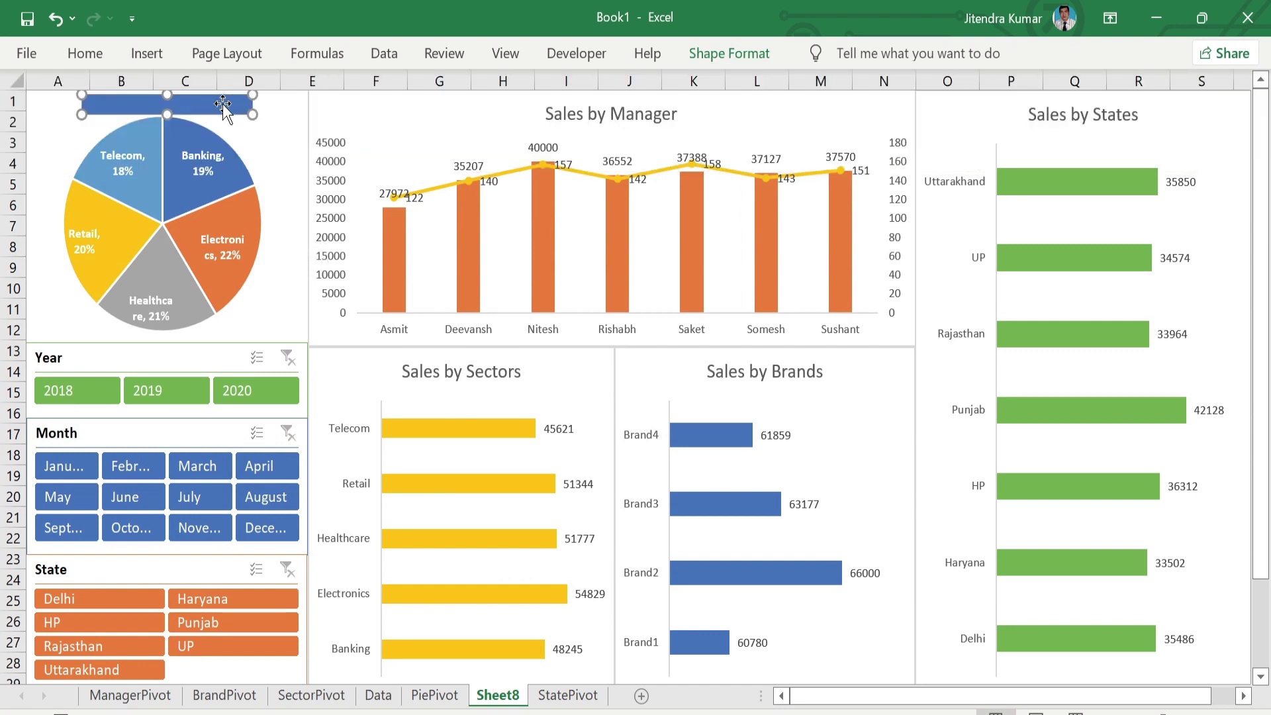
# Step: Title the banner 'Contribution by Sectors' in smaller, bold, middle-aligned text, then filter Year to 2018
pyautogui.write('Contribution byu')
pyautogui.write('ectors')
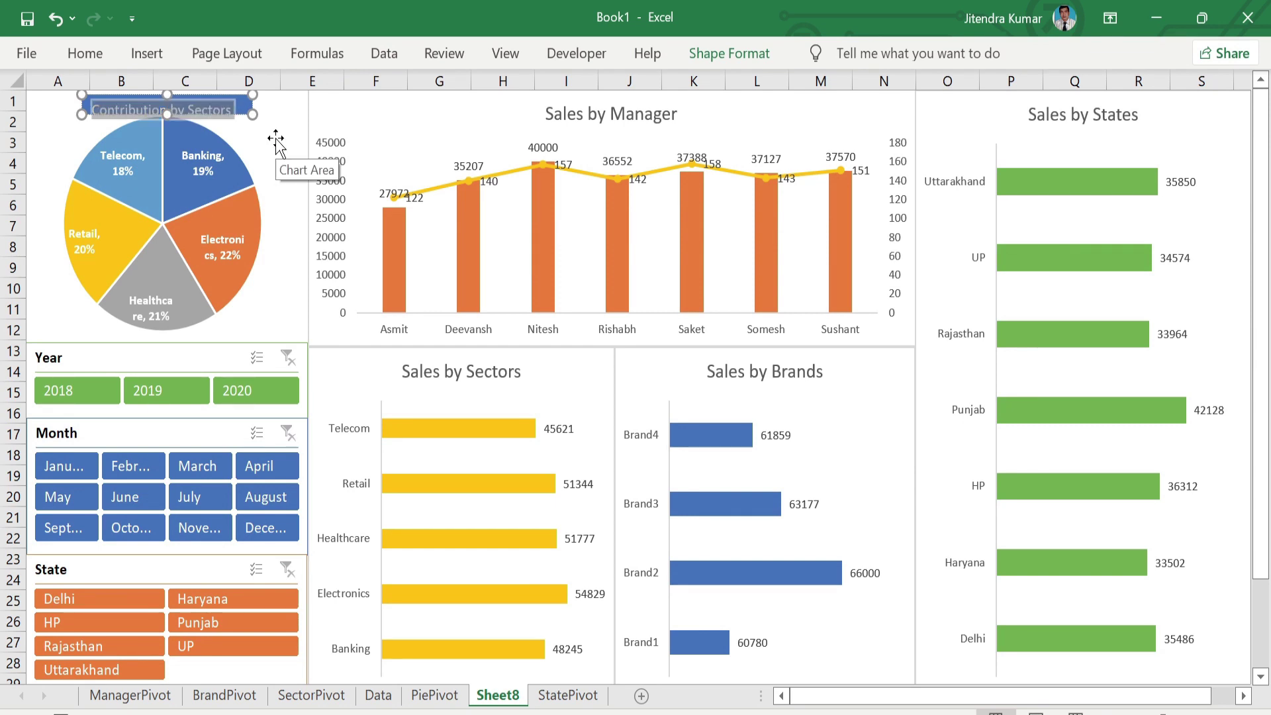
pyautogui.click(99, 57)
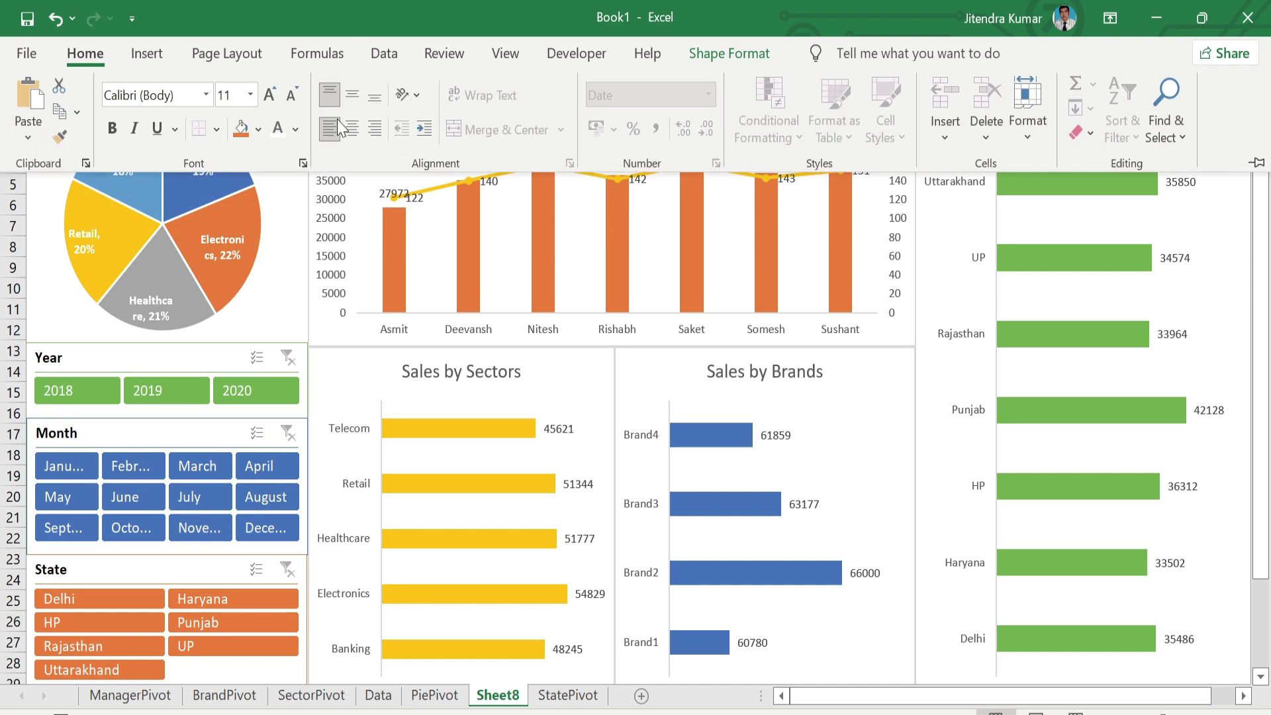
pyautogui.click(295, 101)
pyautogui.click(296, 101)
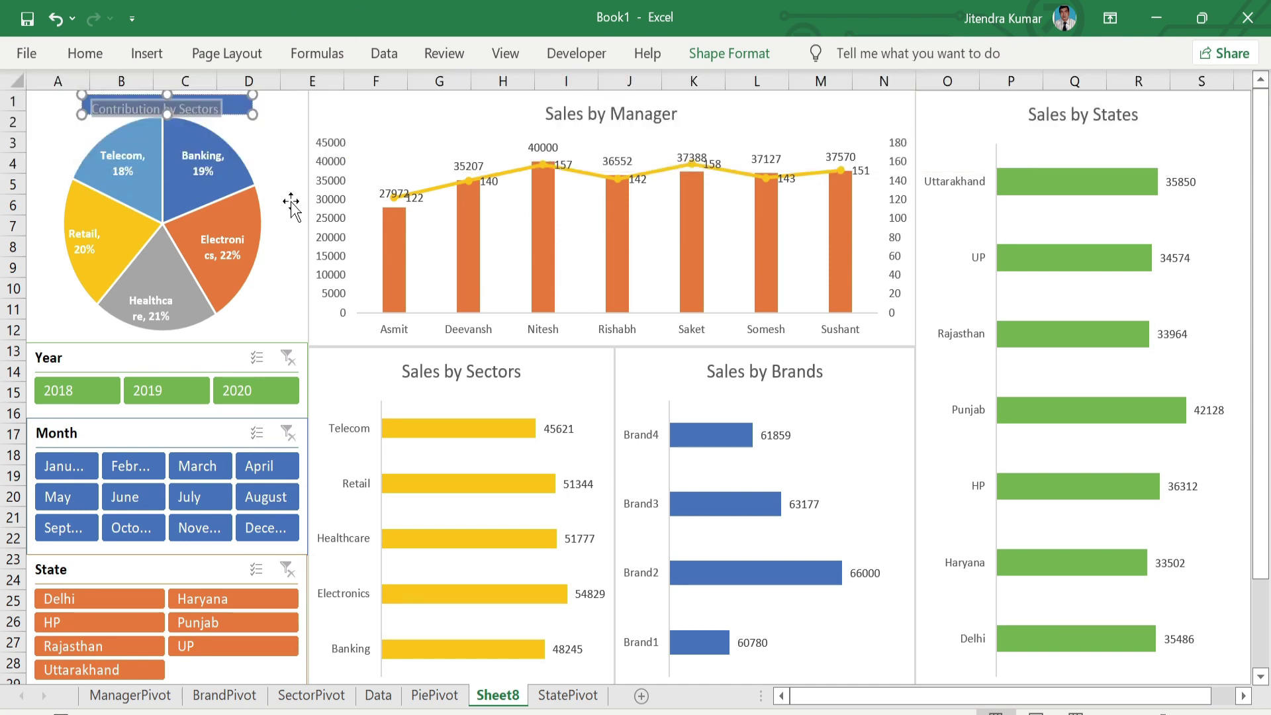
pyautogui.click(82, 59)
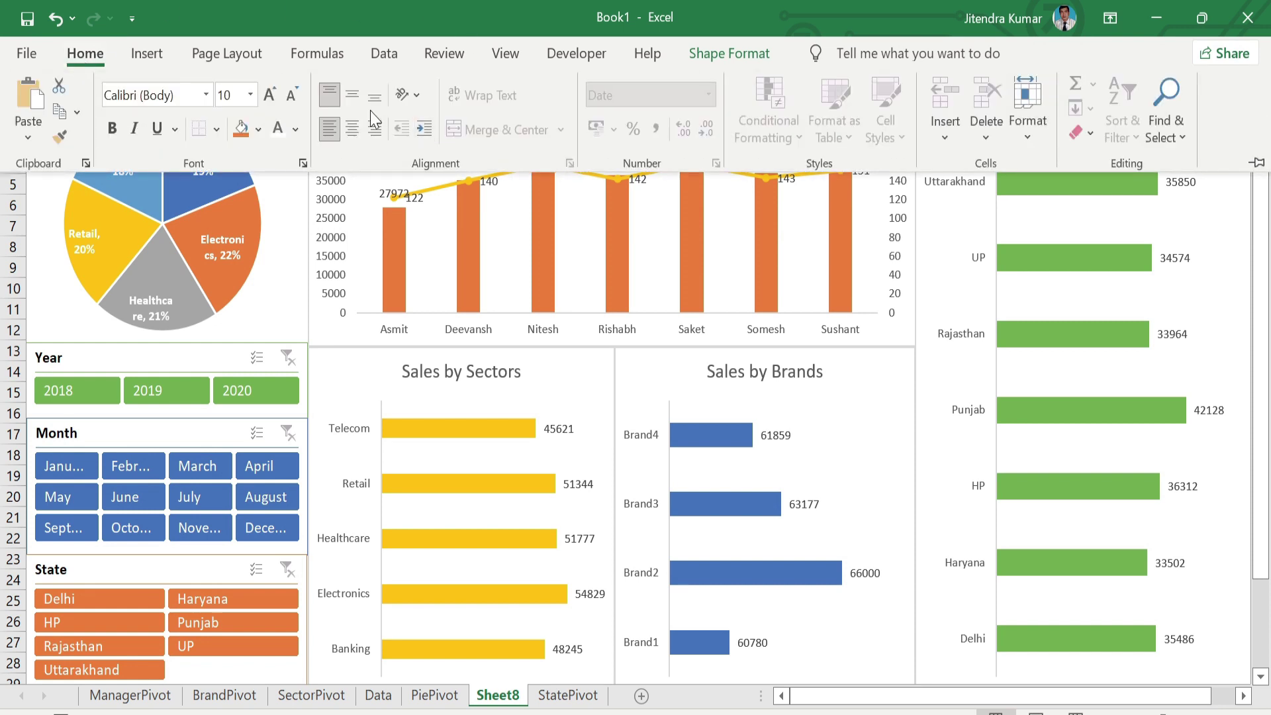
pyautogui.click(355, 101)
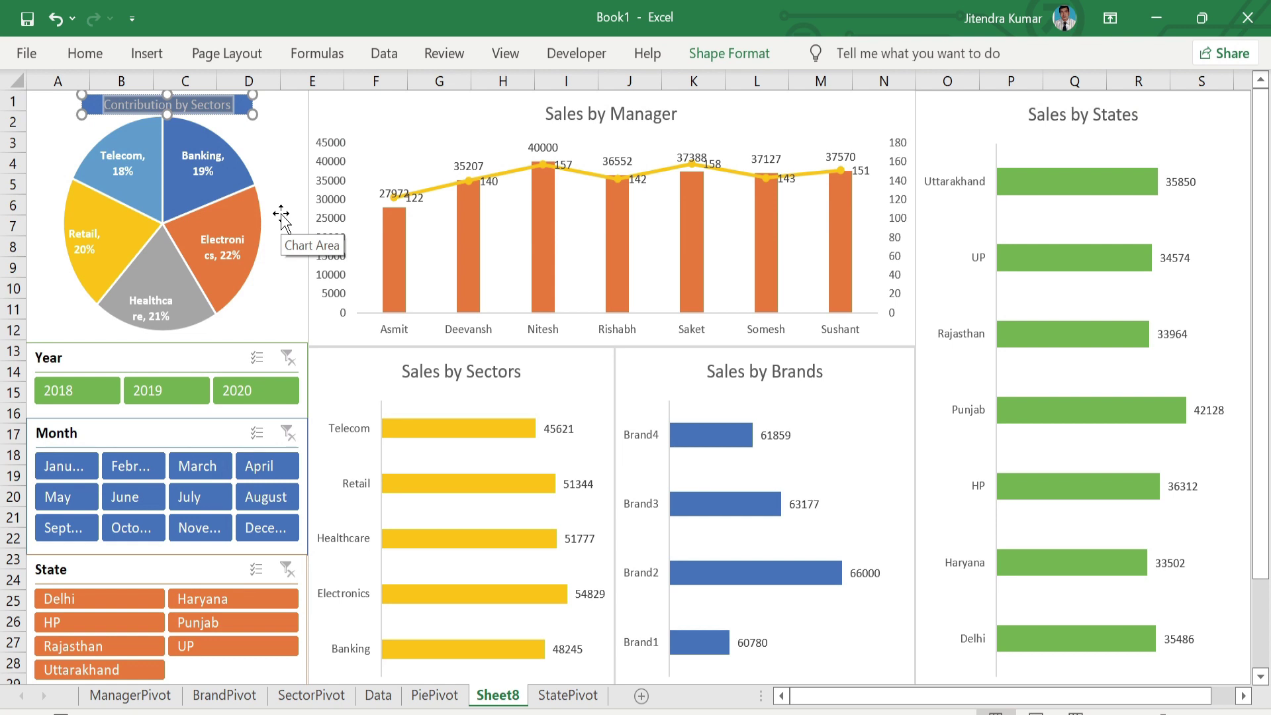
pyautogui.hotkey('ctrl', 'b')
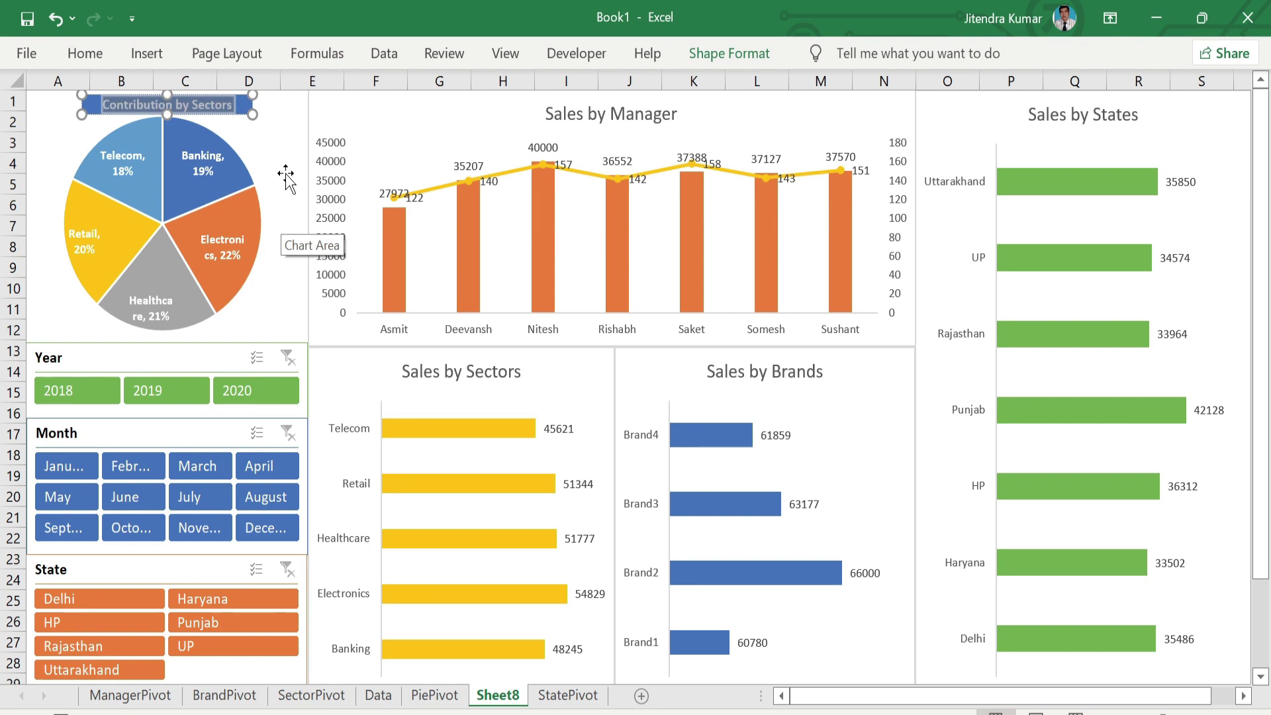
pyautogui.click(285, 175)
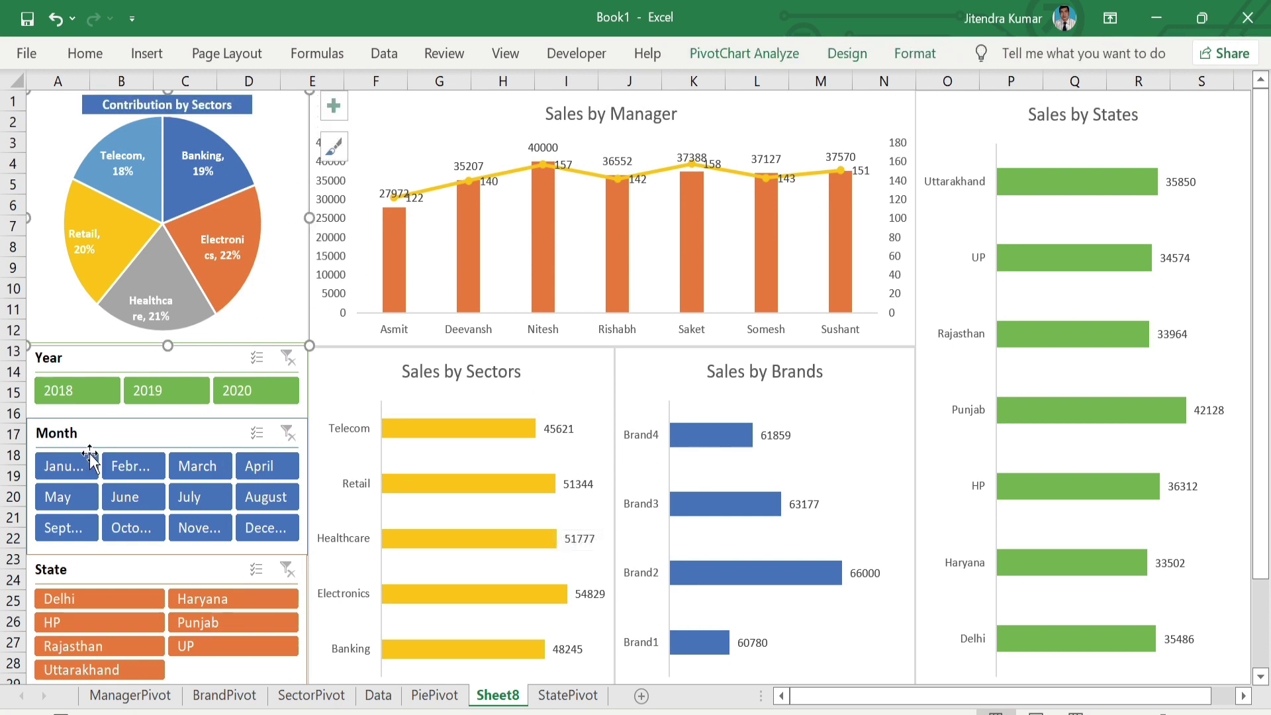
pyautogui.click(97, 392)
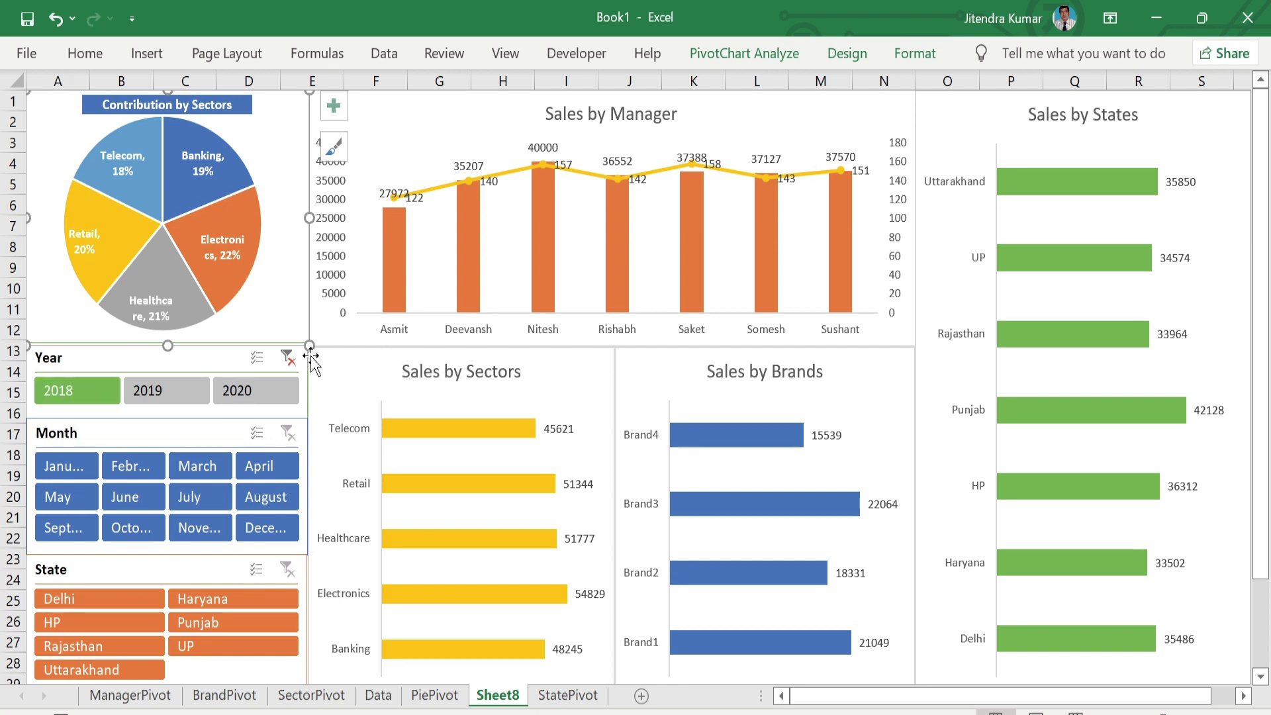
# Step: Clear the Year filter and connect the Year slicer to ManagerPivot, PiePivot, SectorPivot and StatePivot
pyautogui.click(285, 360)
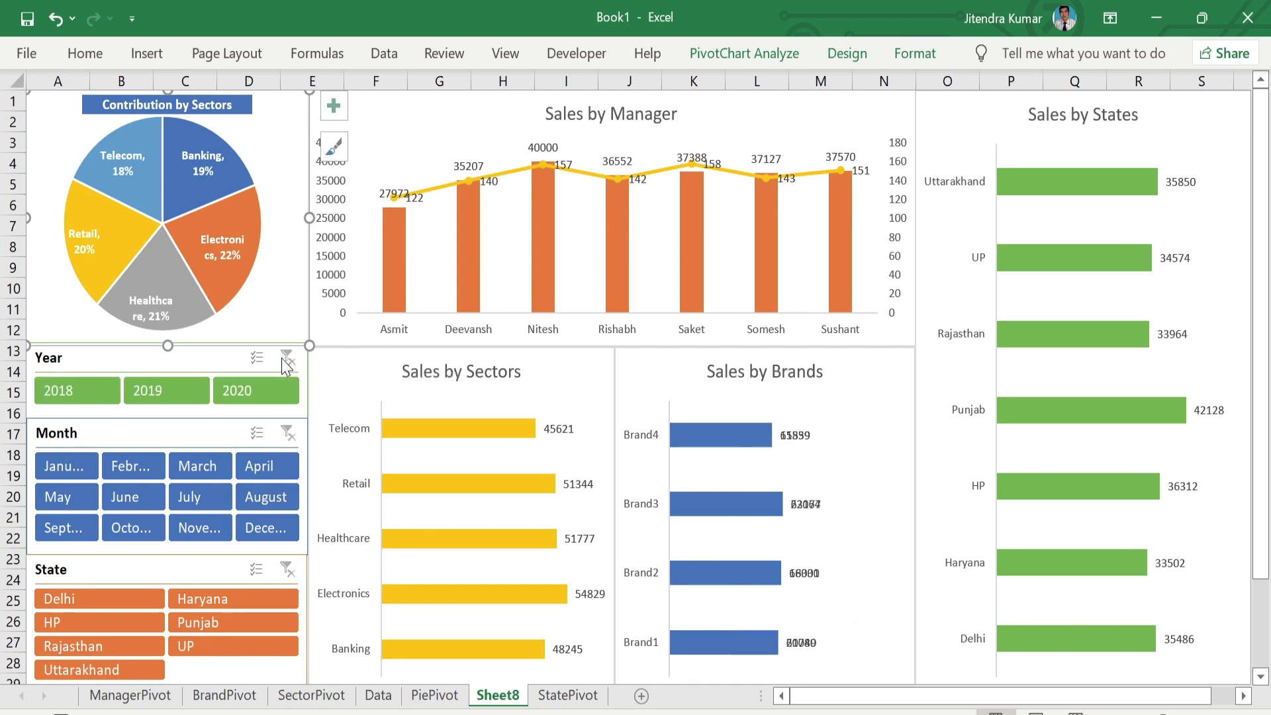
pyautogui.click(125, 354)
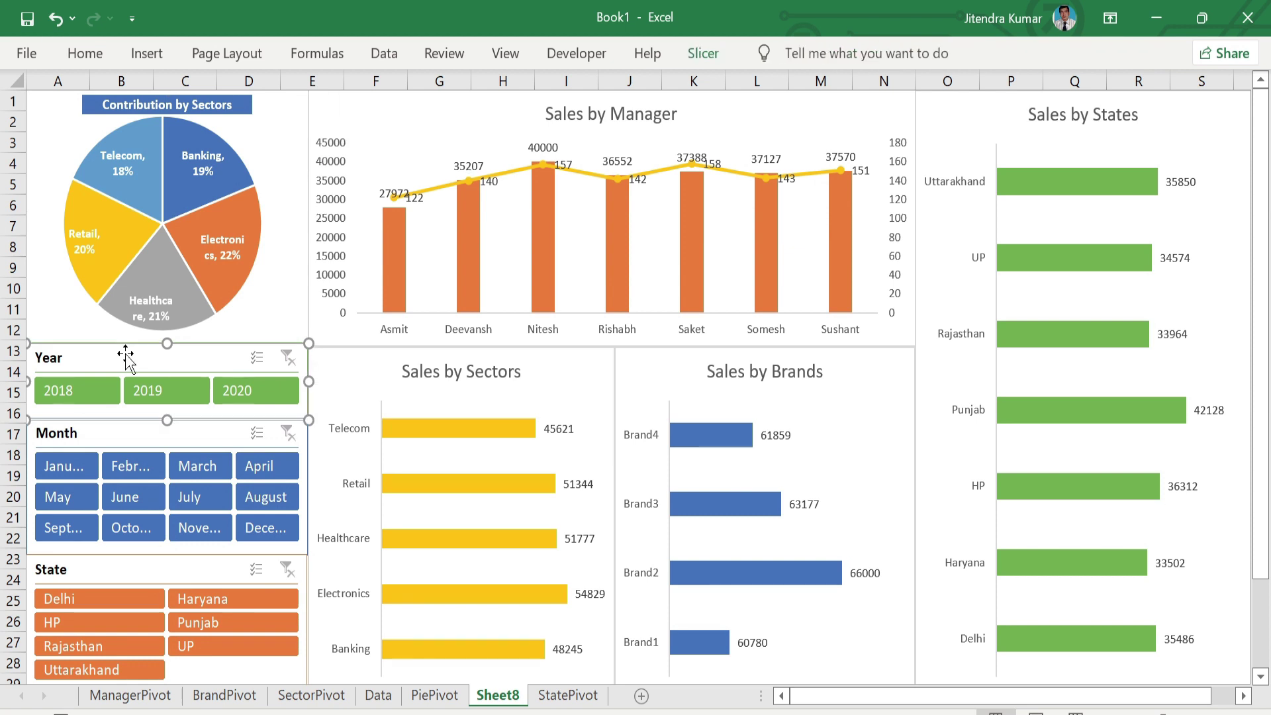
pyautogui.rightClick(125, 353)
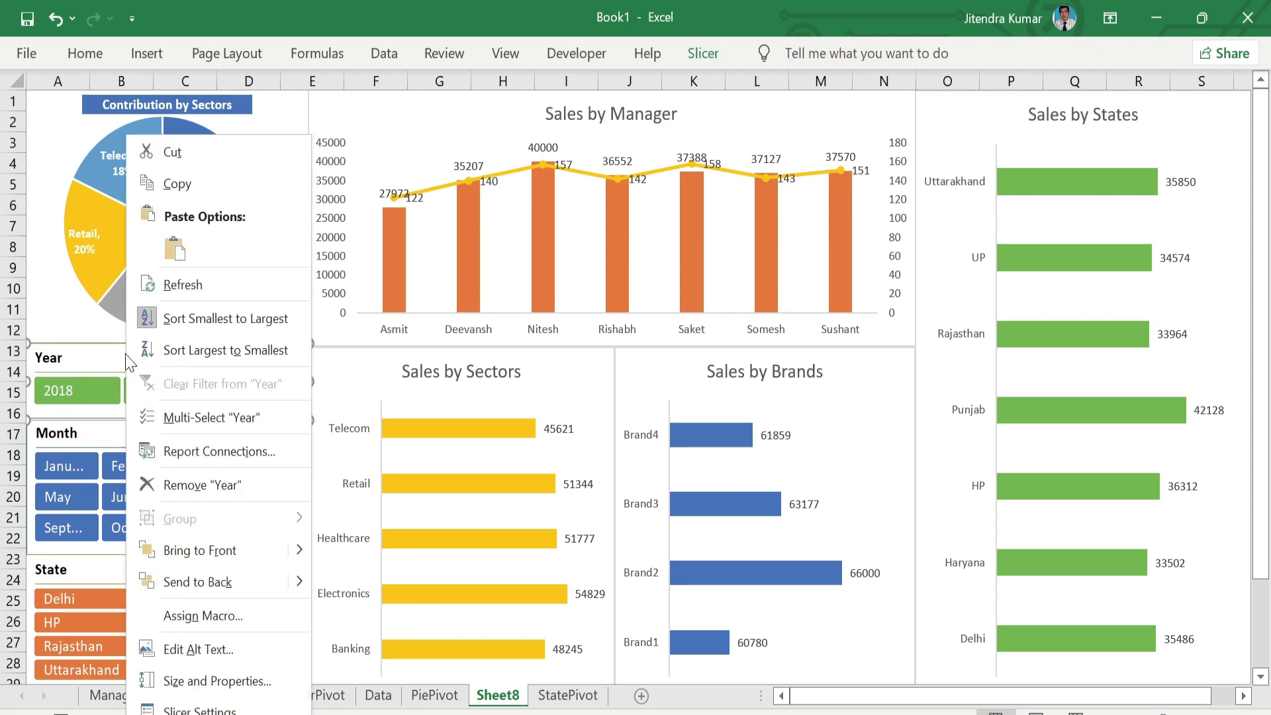
pyautogui.click(205, 456)
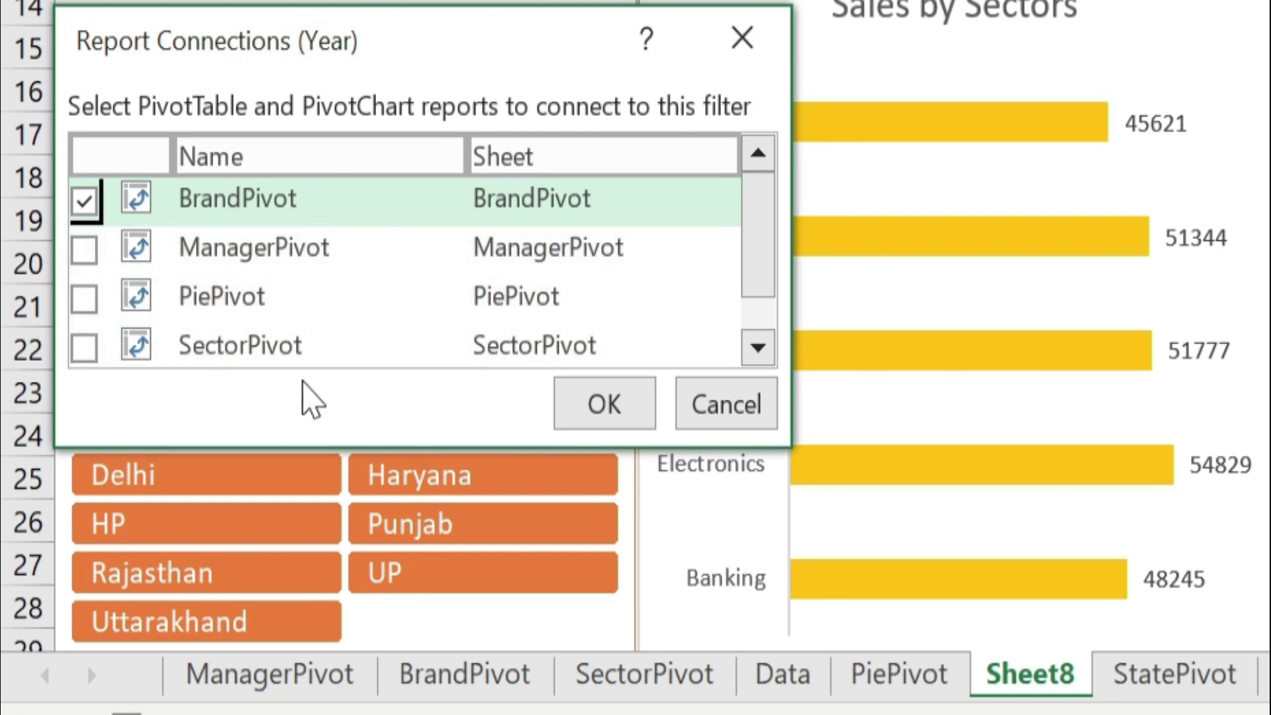
pyautogui.click(84, 249)
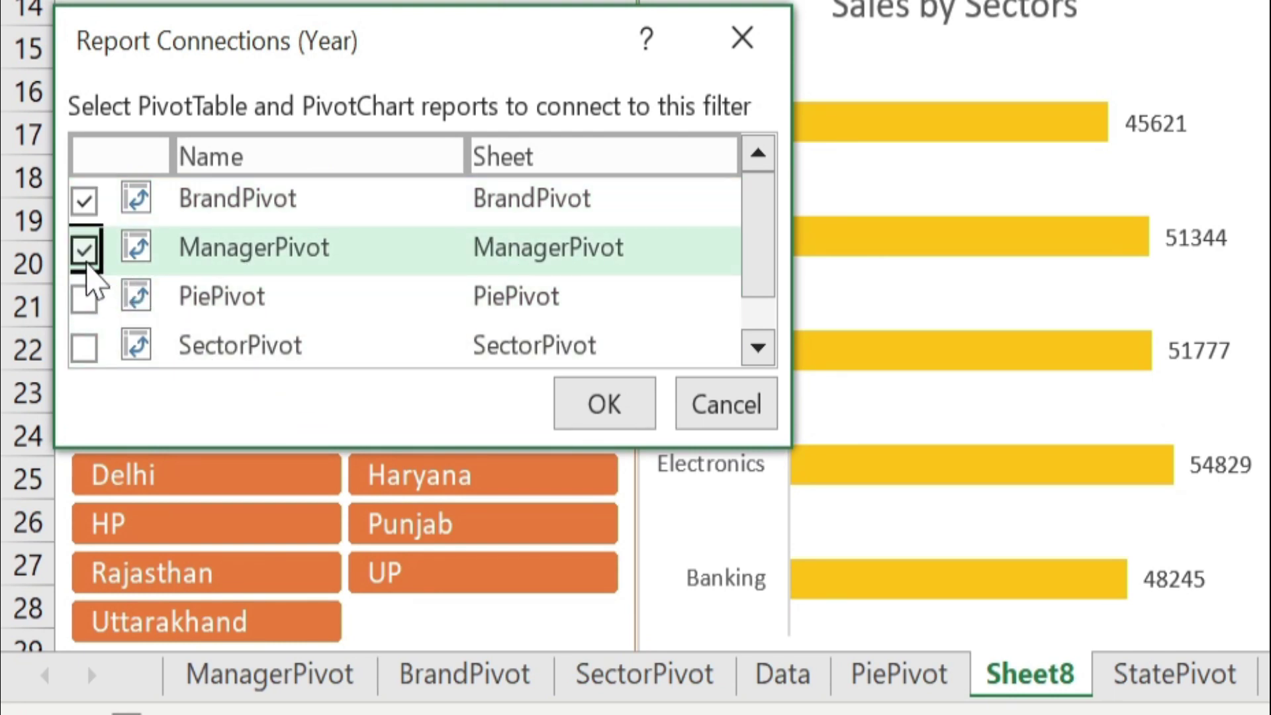
pyautogui.click(84, 297)
pyautogui.click(84, 346)
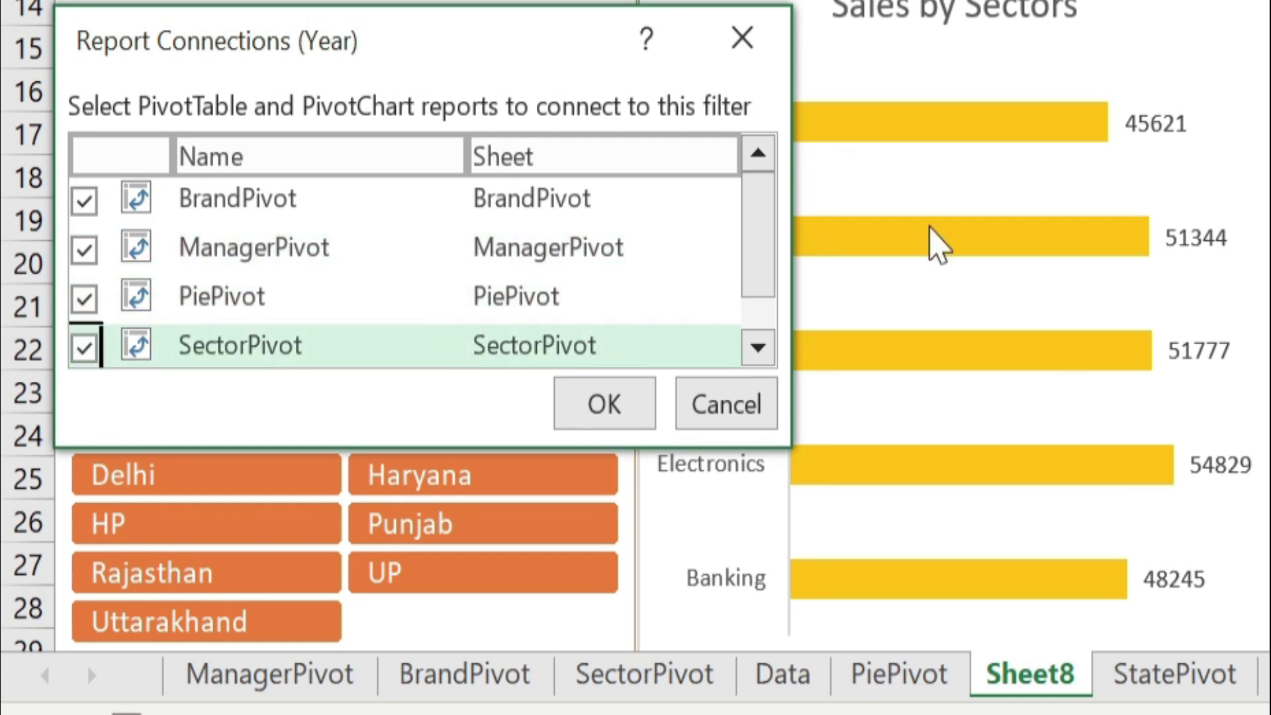
pyautogui.scroll(-1, 770, 232)
pyautogui.click(84, 341)
pyautogui.click(284, 560)
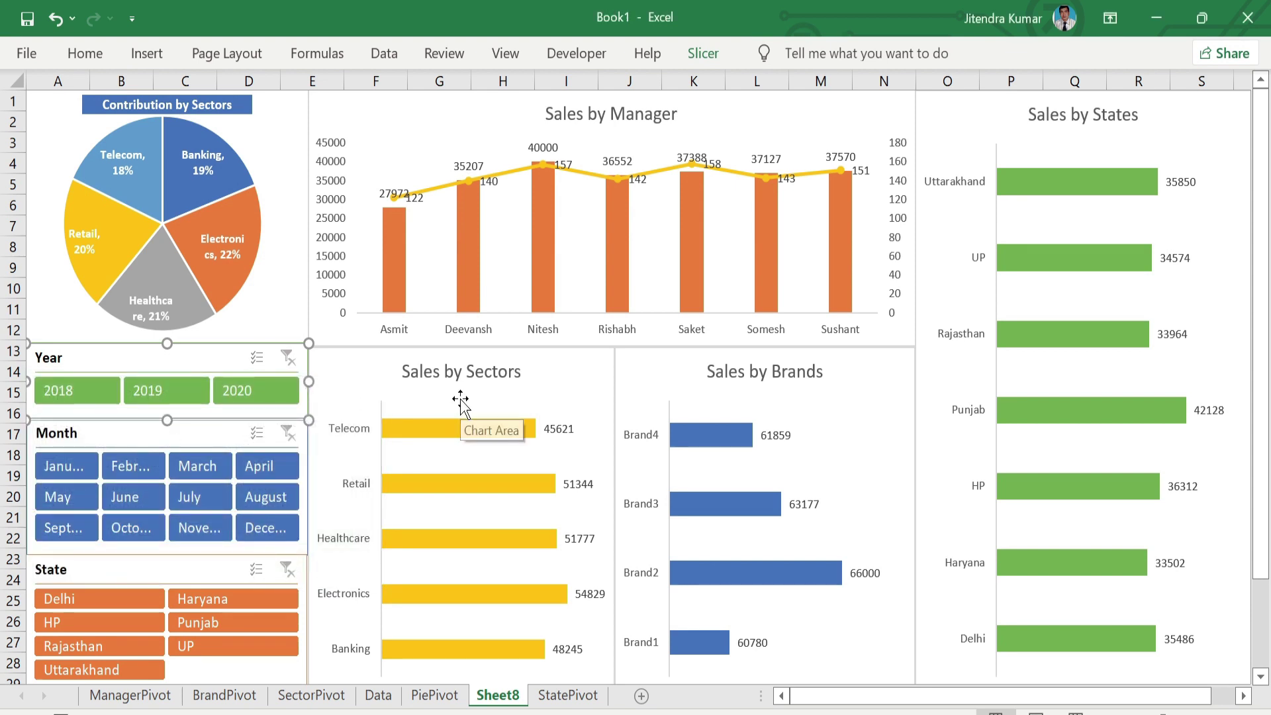
pyautogui.moveTo(723, 503)
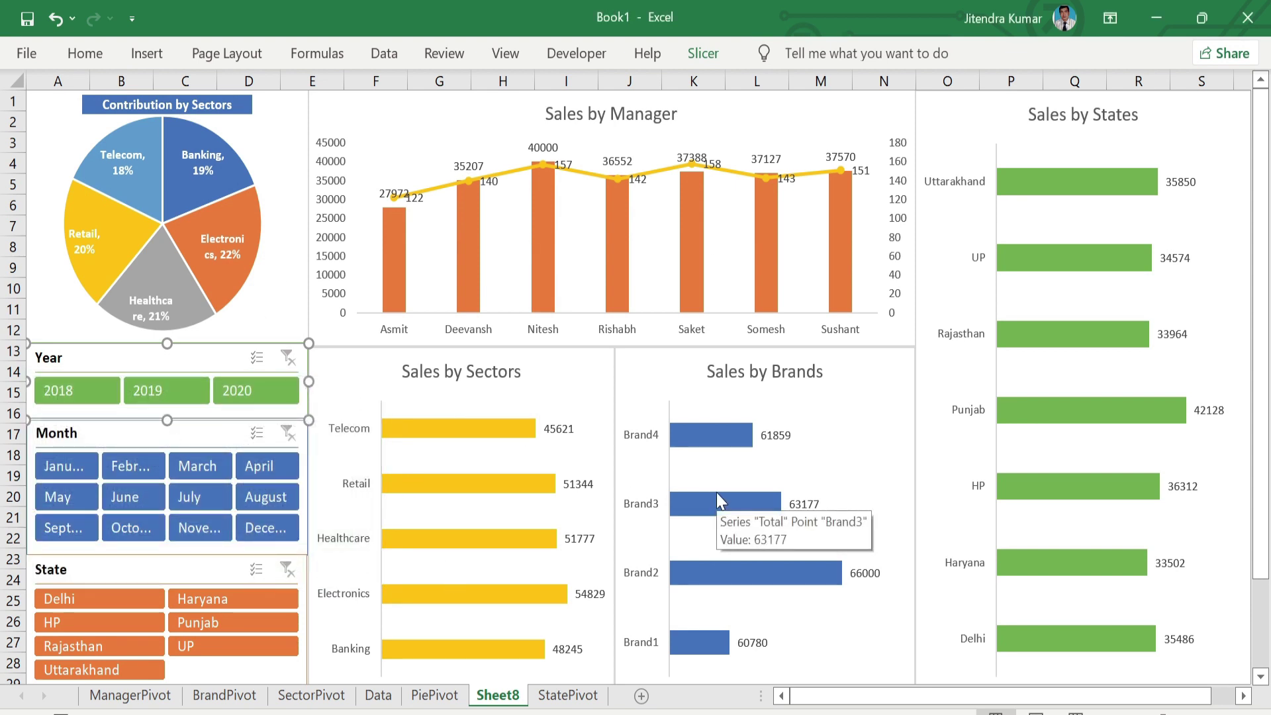
# Step: Filter every chart to 2018 as a test, then clear the Year filter
pyautogui.click(84, 395)
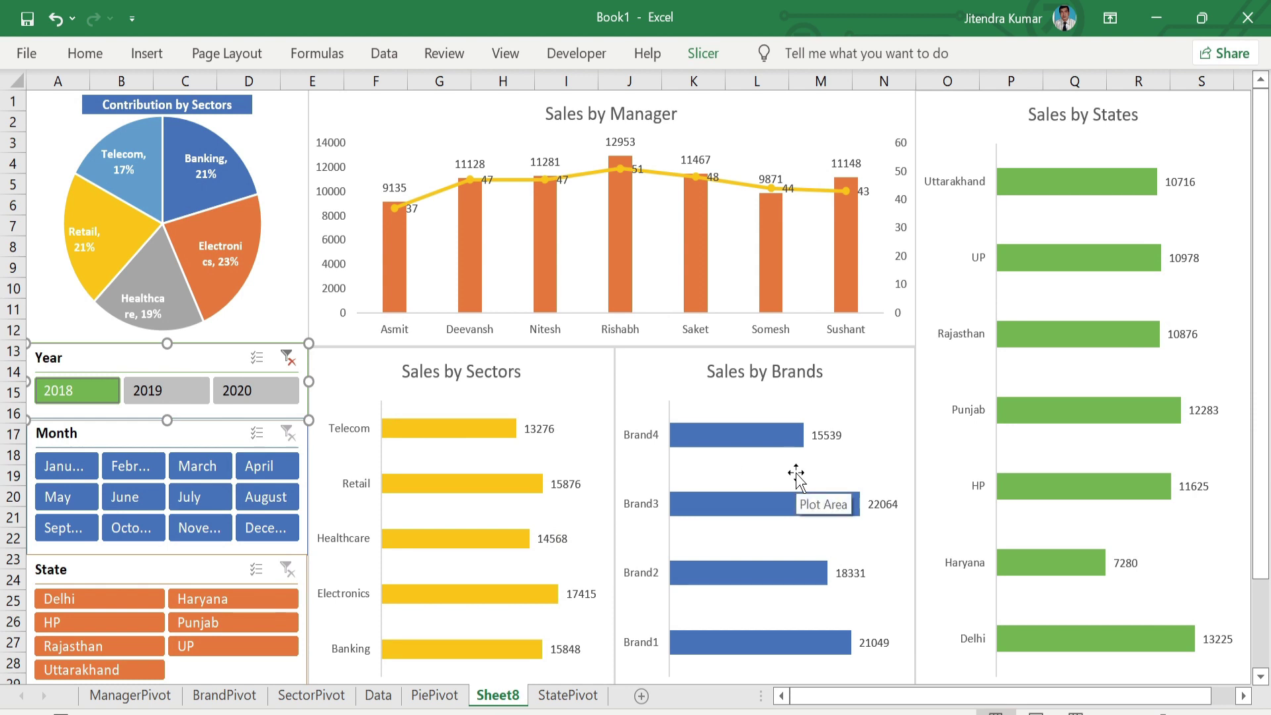
pyautogui.click(287, 361)
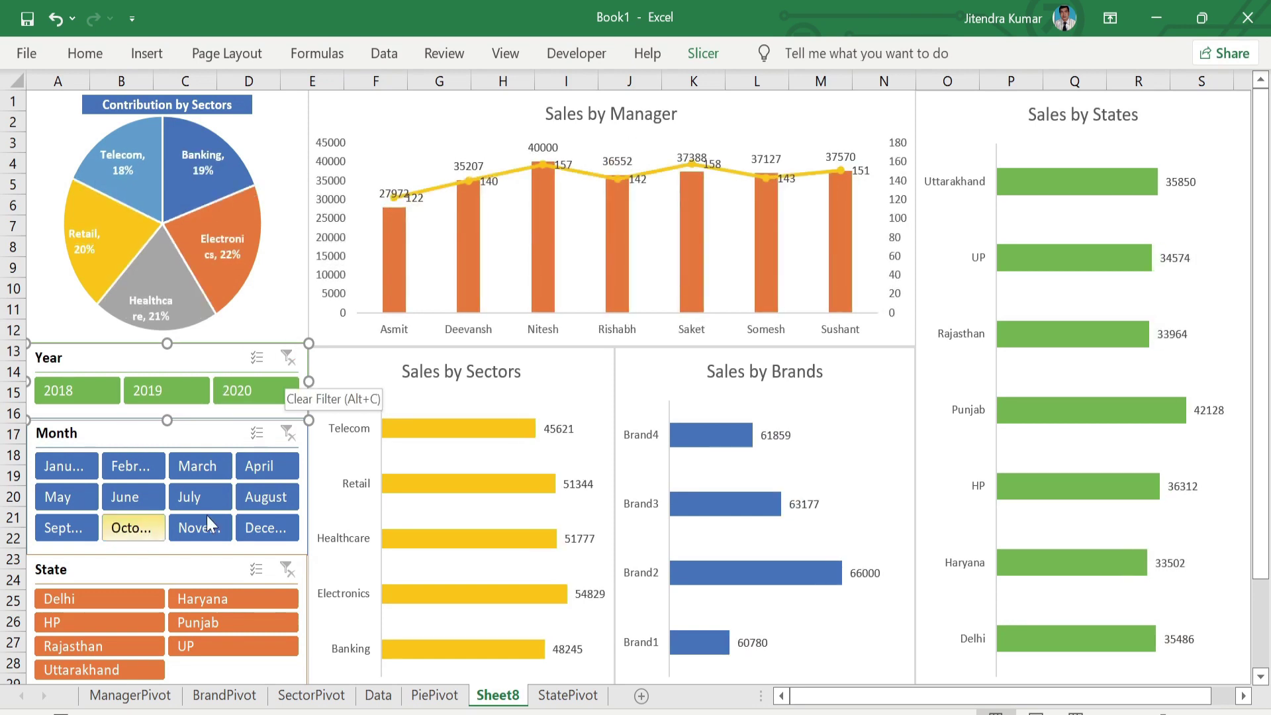
pyautogui.click(123, 433)
# Step: Tick ManagerPivot, PiePivot, SectorPivot and StatePivot in the Month slicer's Report Connections
pyautogui.rightClick(123, 434)
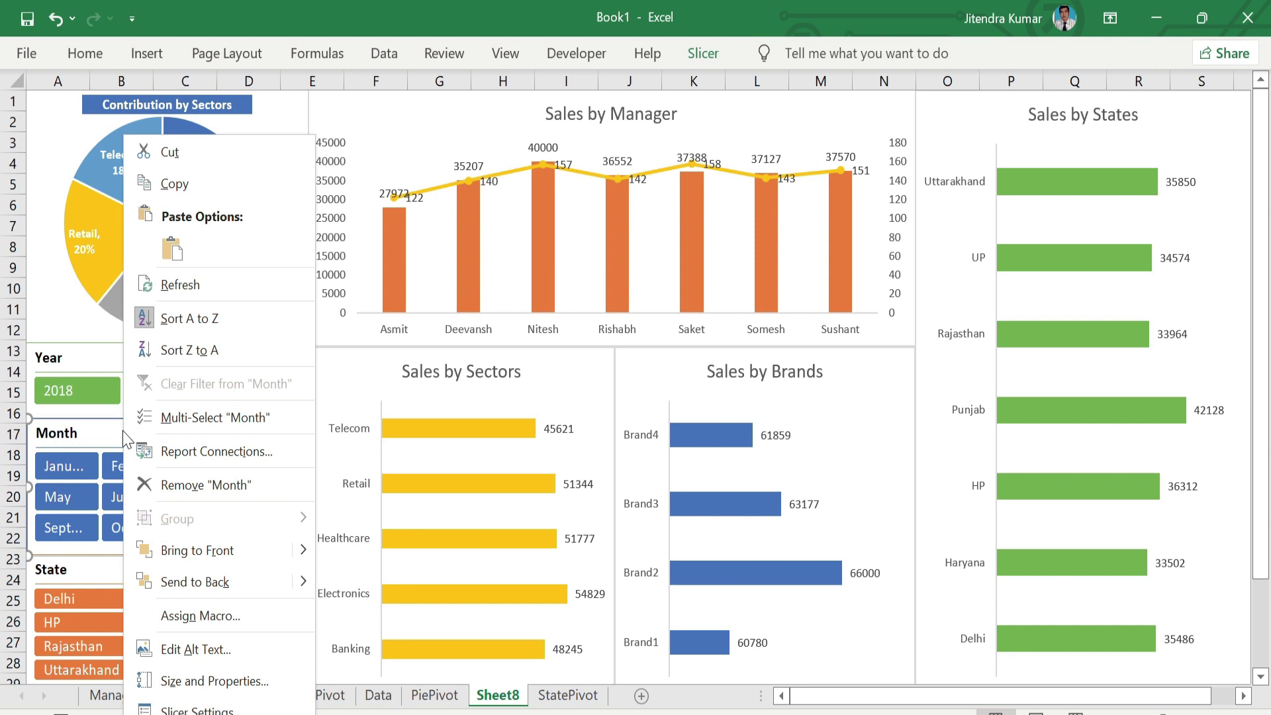
pyautogui.click(236, 453)
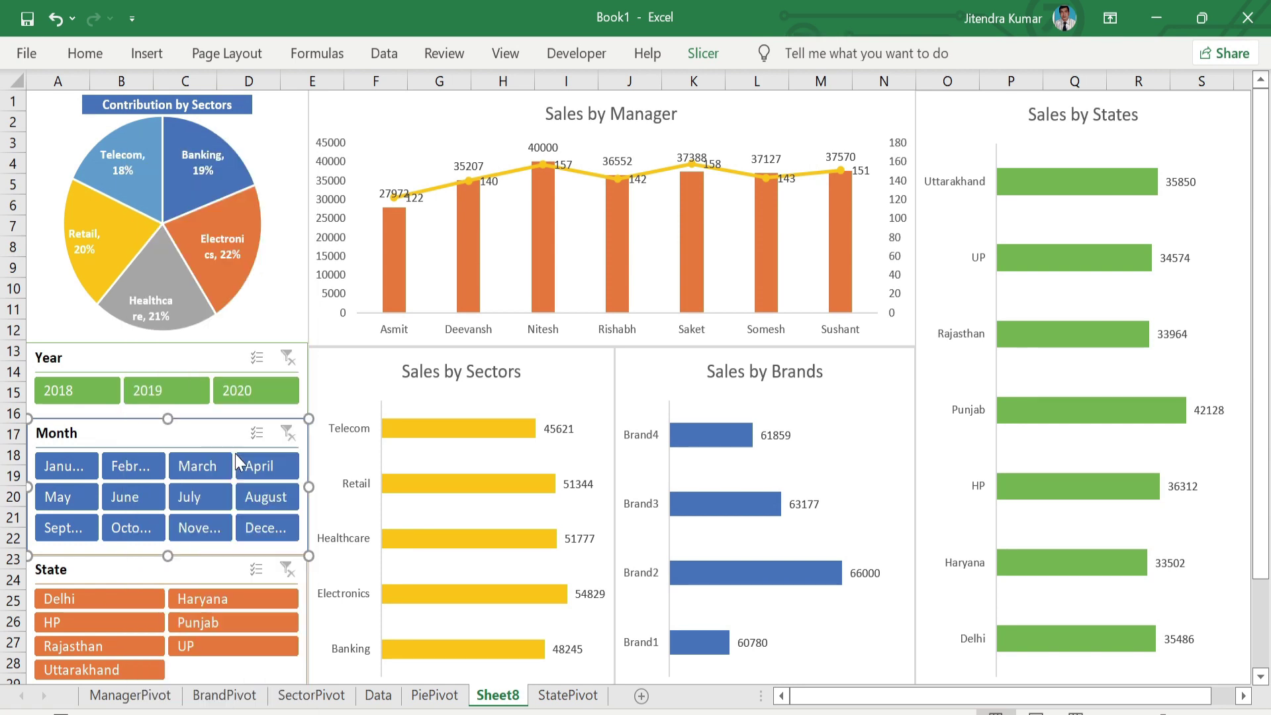
pyautogui.click(71, 488)
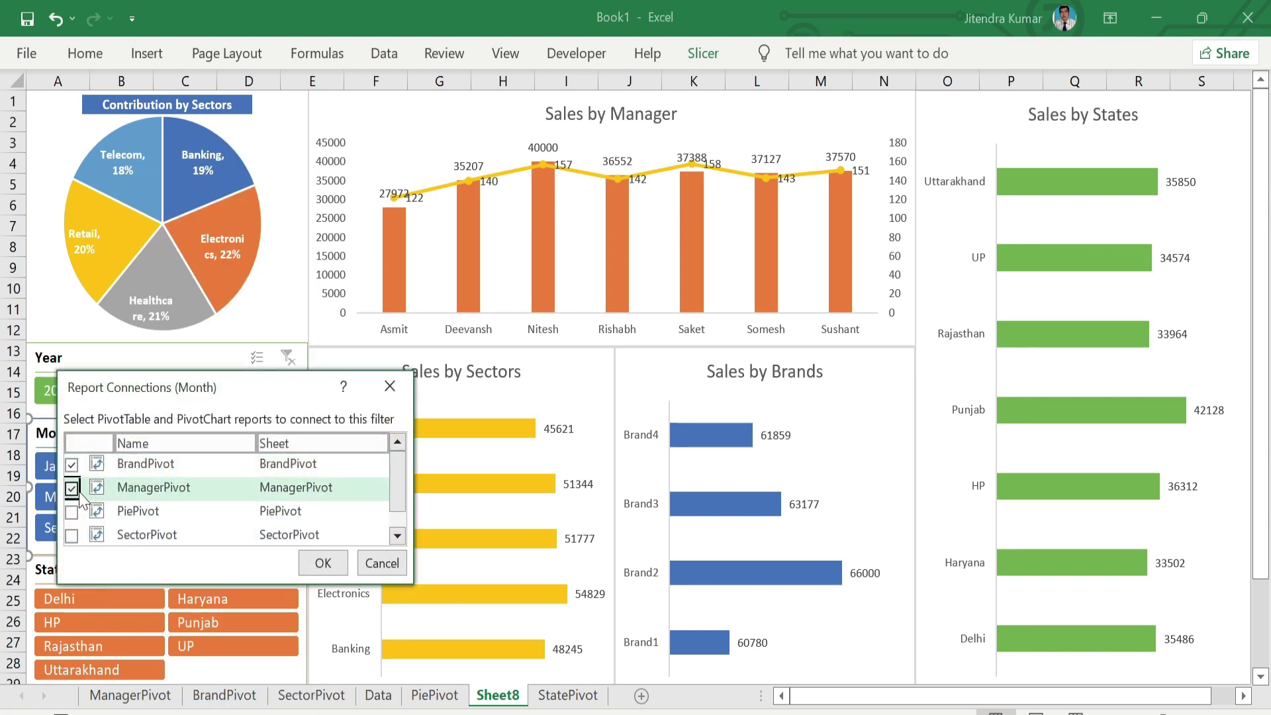
pyautogui.click(71, 512)
pyautogui.click(71, 535)
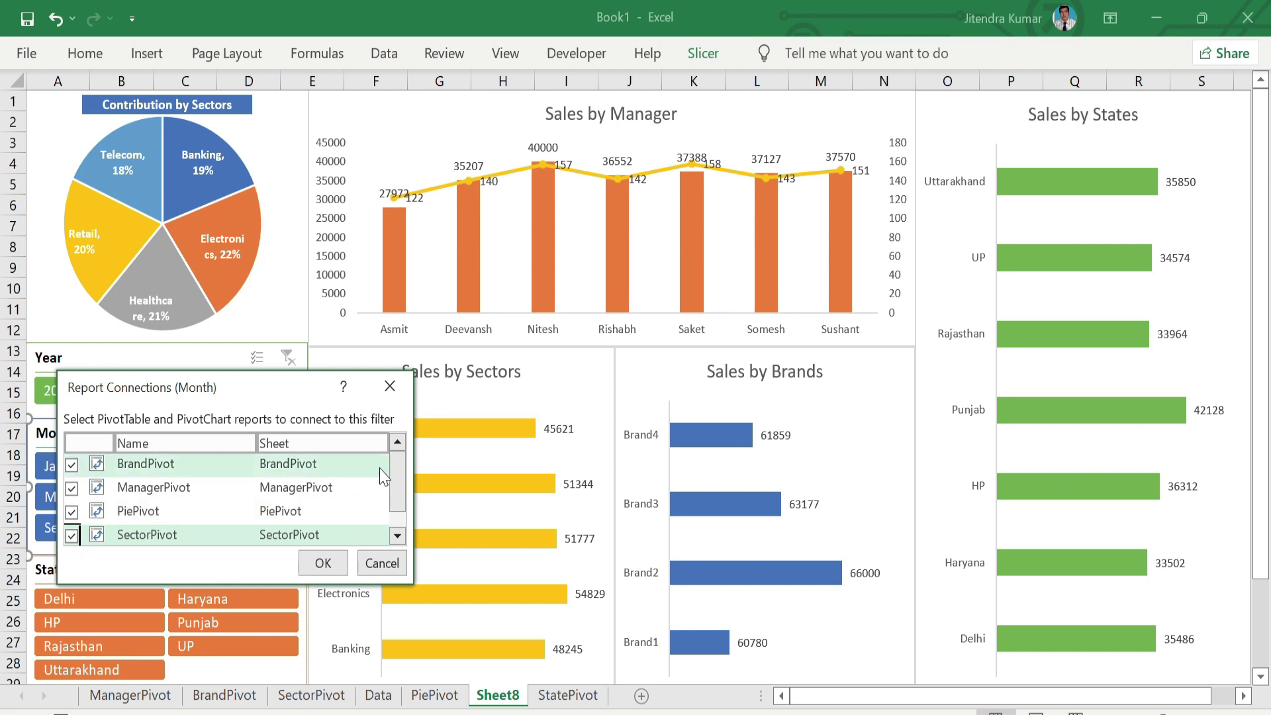
pyautogui.moveTo(397, 493); pyautogui.dragTo(397, 516)
pyautogui.click(72, 533)
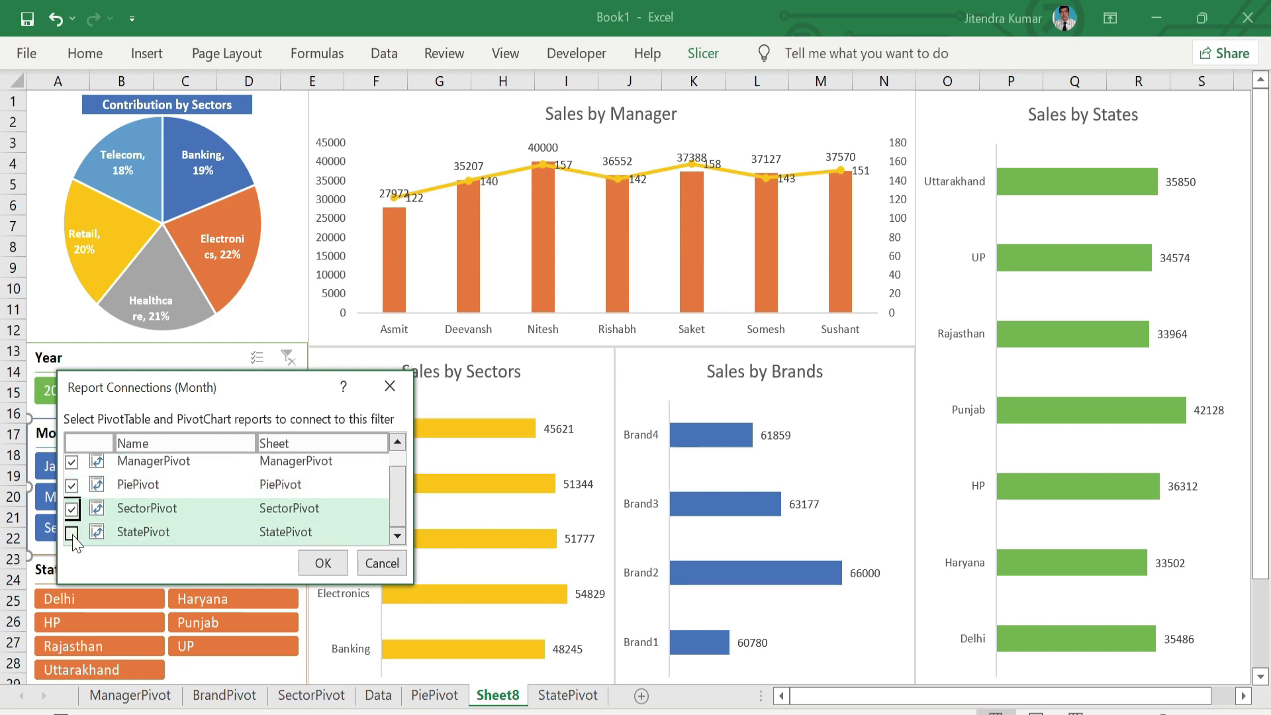
pyautogui.click(325, 558)
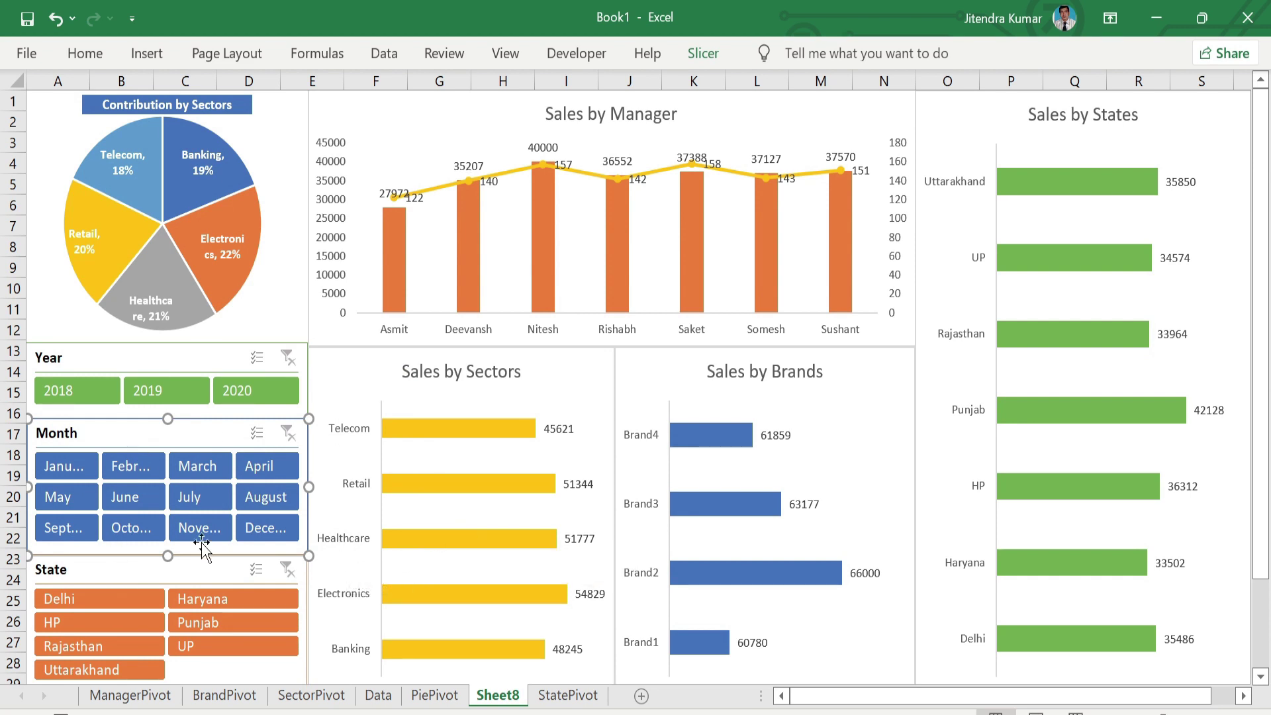
pyautogui.click(117, 570)
# Step: Link the State slicer to ManagerPivot, SectorPivot, PiePivot and StatePivot through Report Connections
pyautogui.rightClick(118, 575)
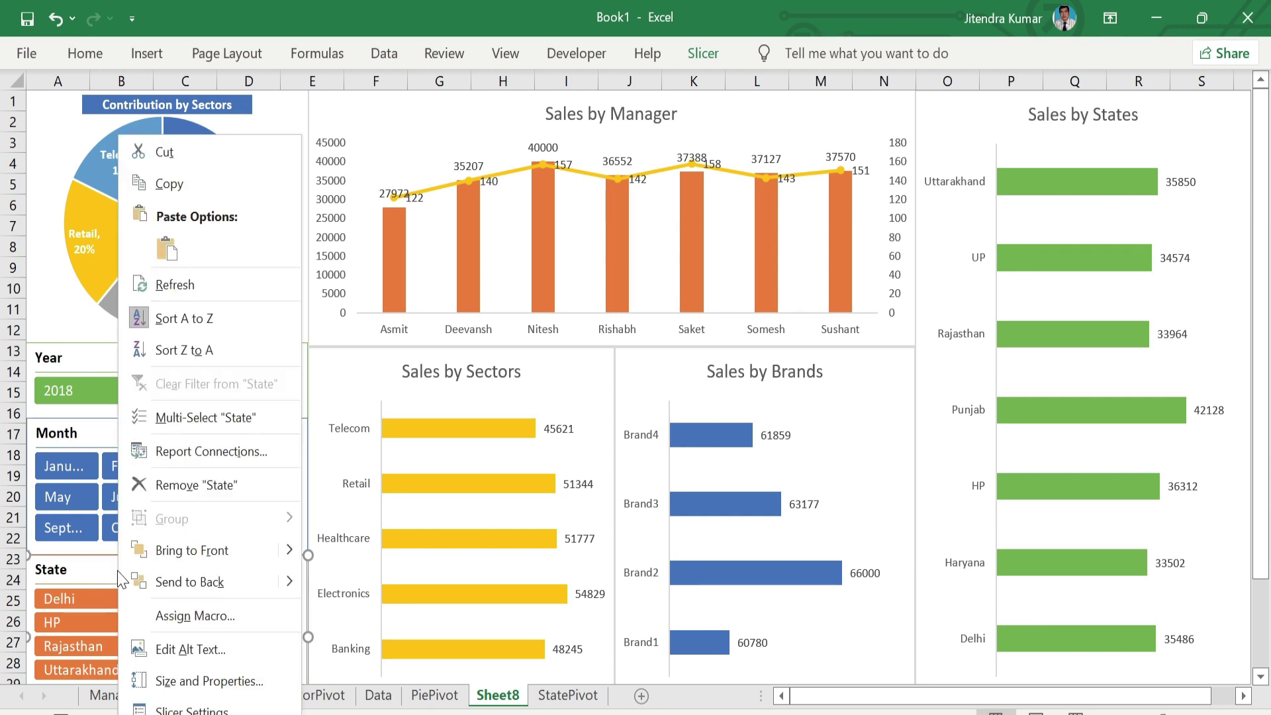
pyautogui.click(228, 453)
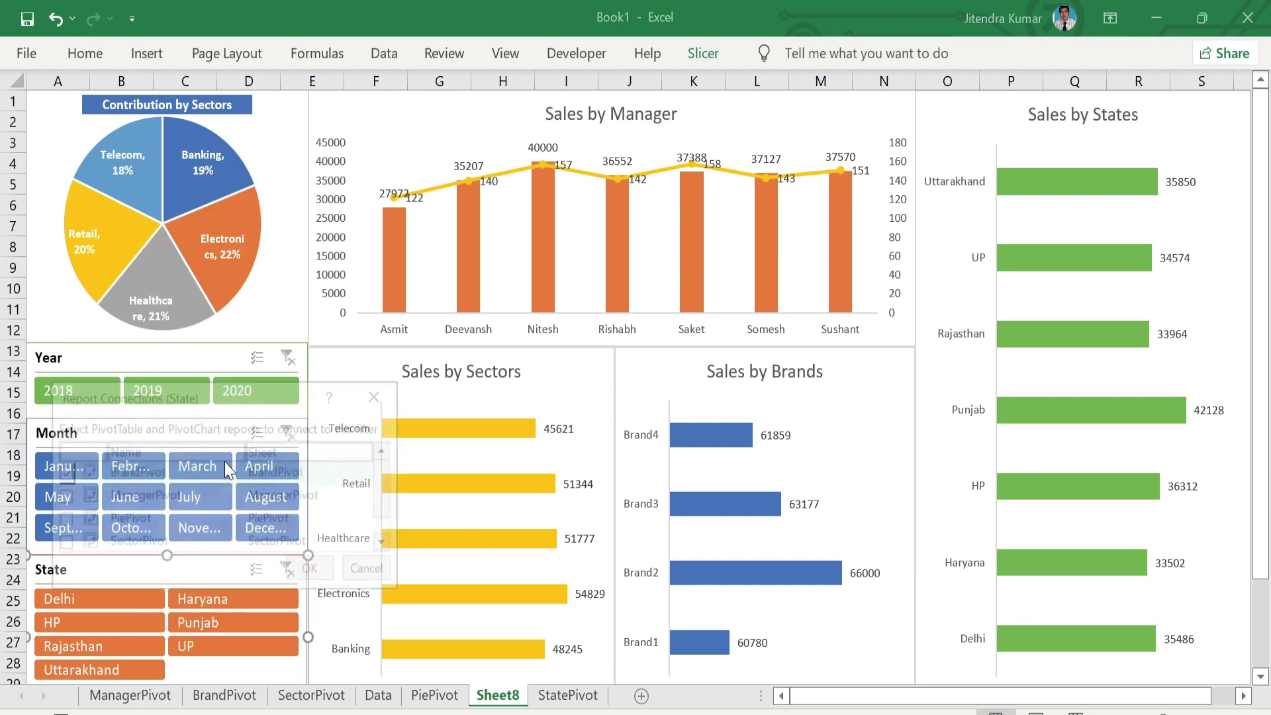
pyautogui.click(60, 498)
pyautogui.click(60, 496)
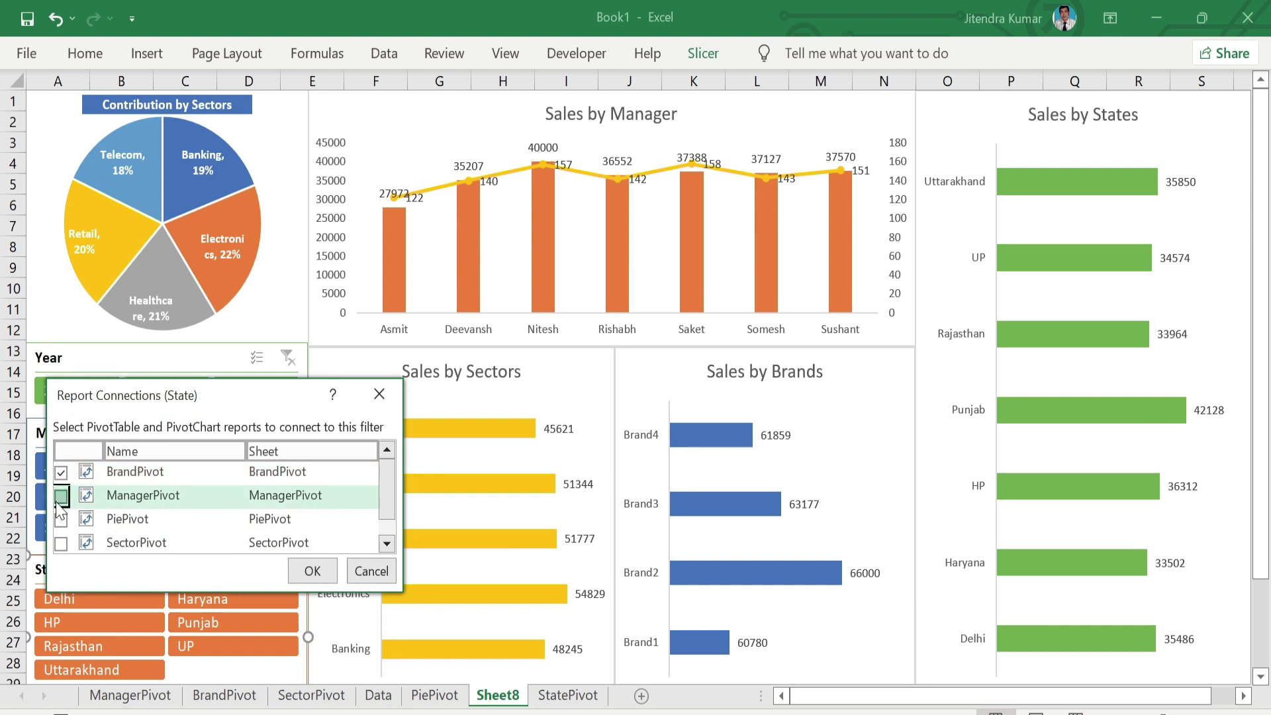
pyautogui.click(60, 542)
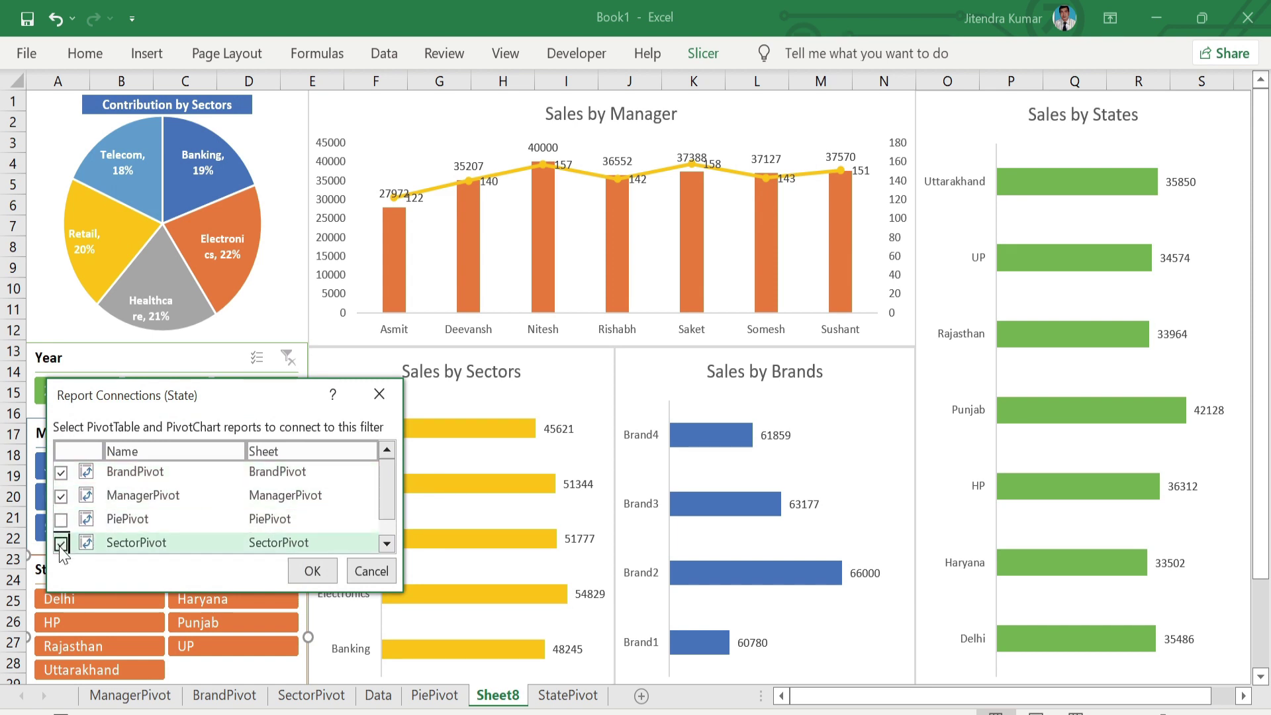
pyautogui.click(60, 519)
pyautogui.scroll(-1, 391, 488)
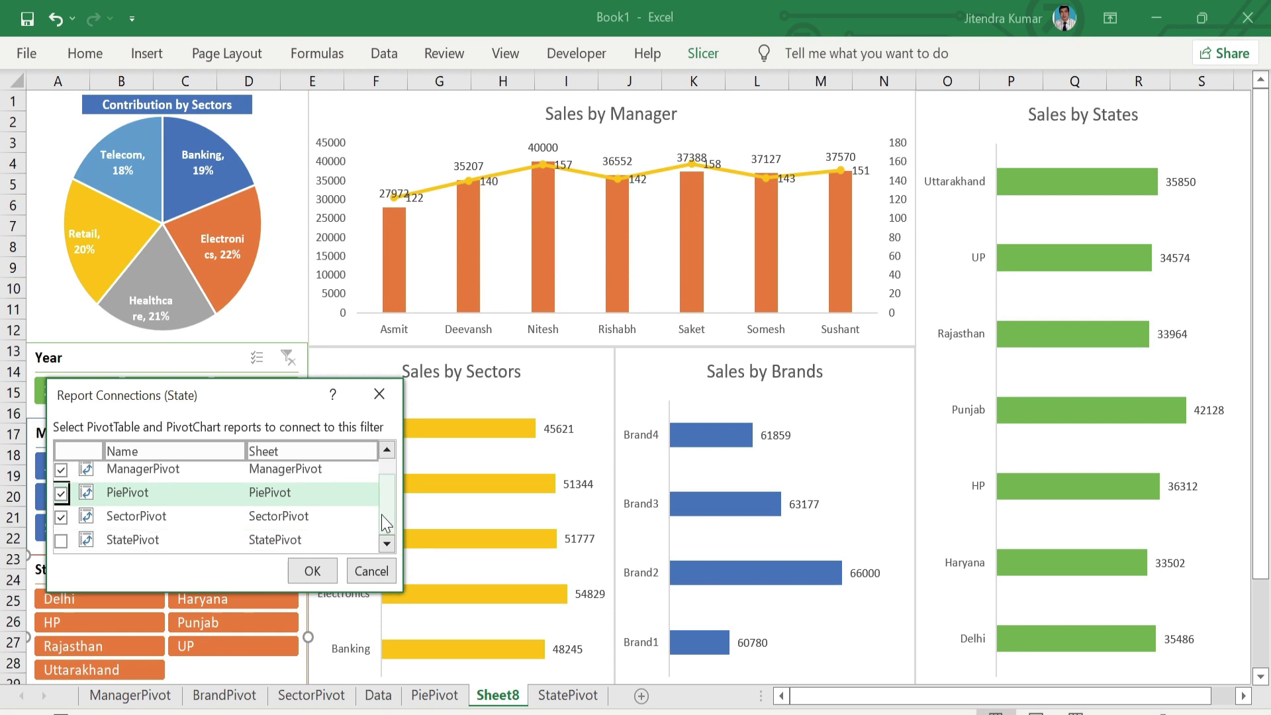
pyautogui.click(60, 540)
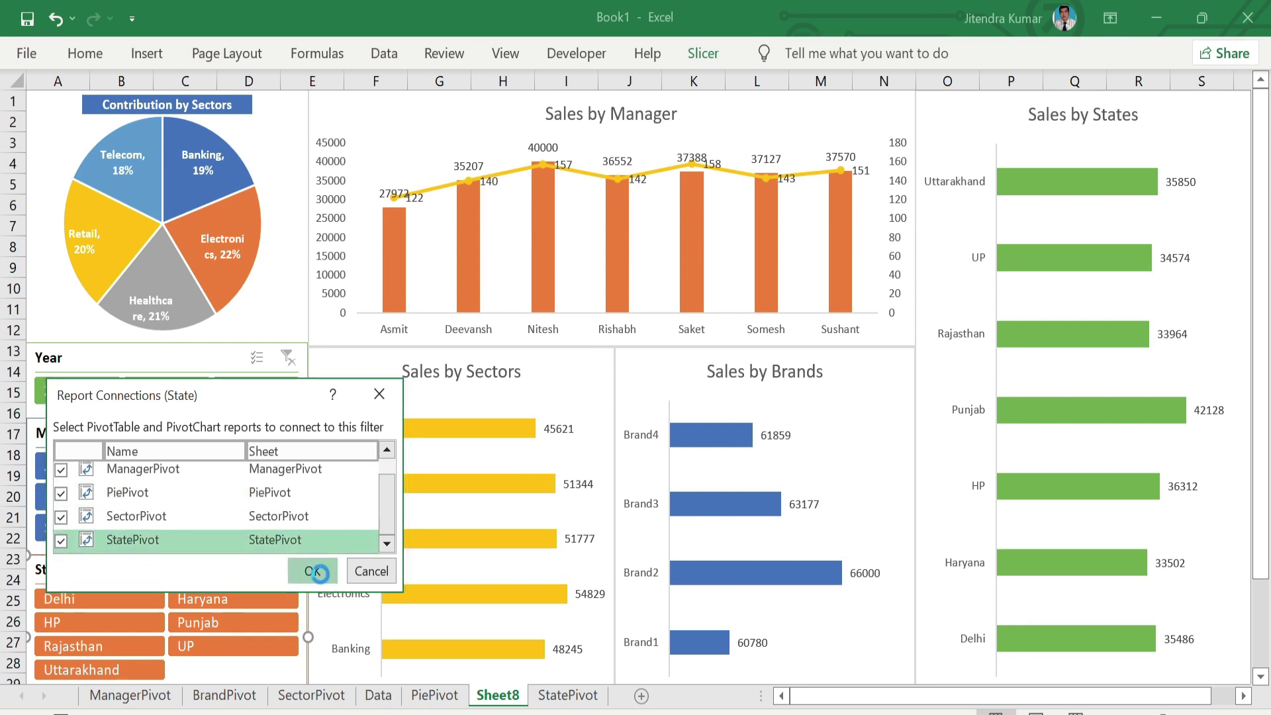
pyautogui.click(313, 571)
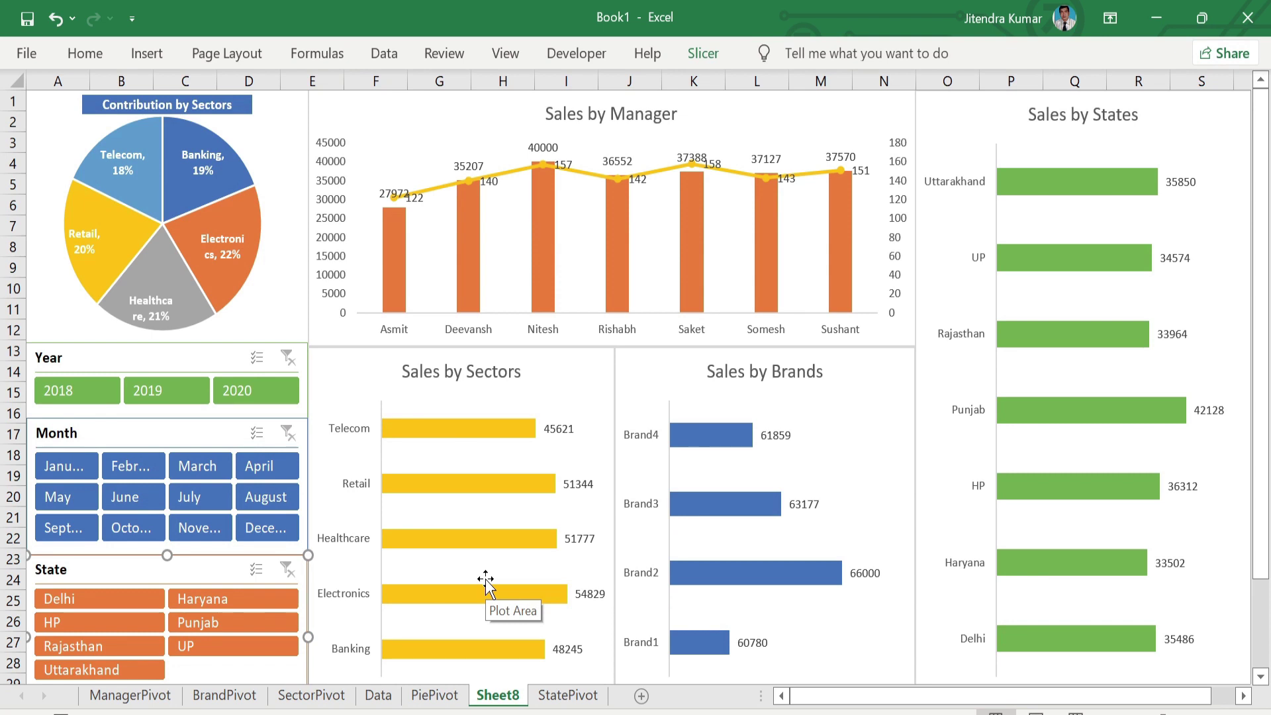
# Step: Test slicers with 2018, February, Delhi and November, ending on 2019 with all months and states
pyautogui.click(95, 403)
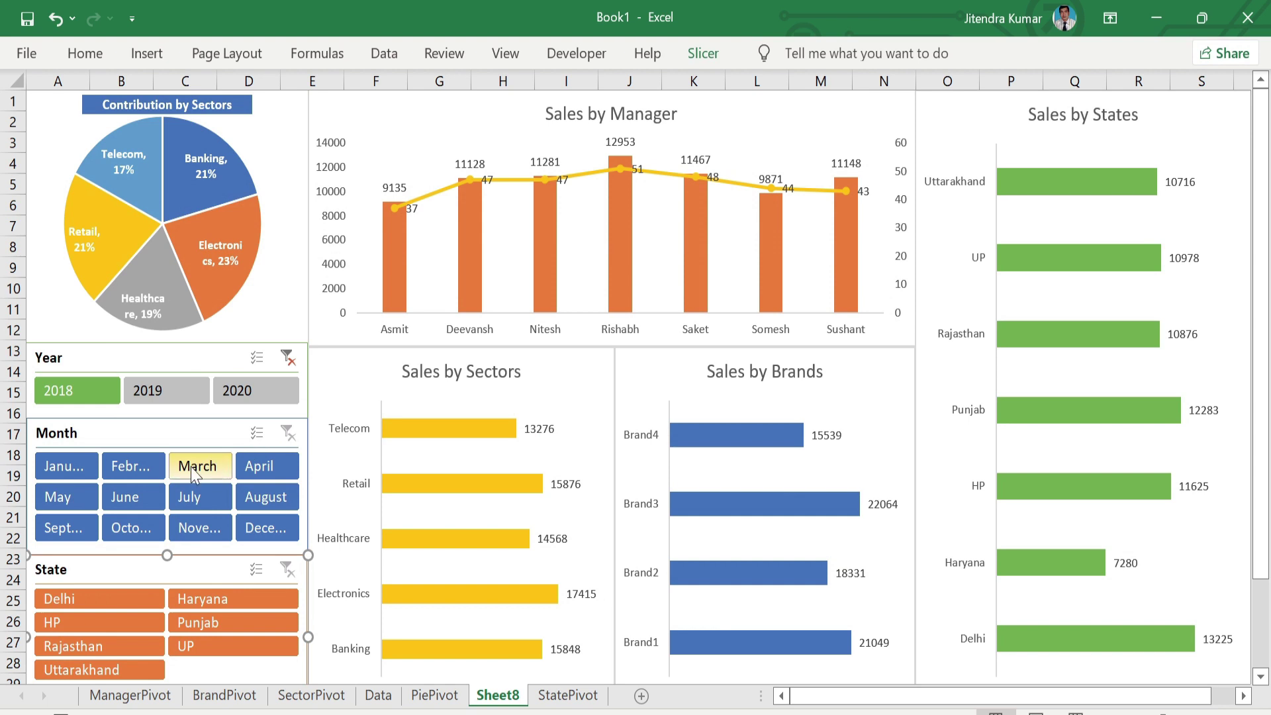
pyautogui.click(137, 466)
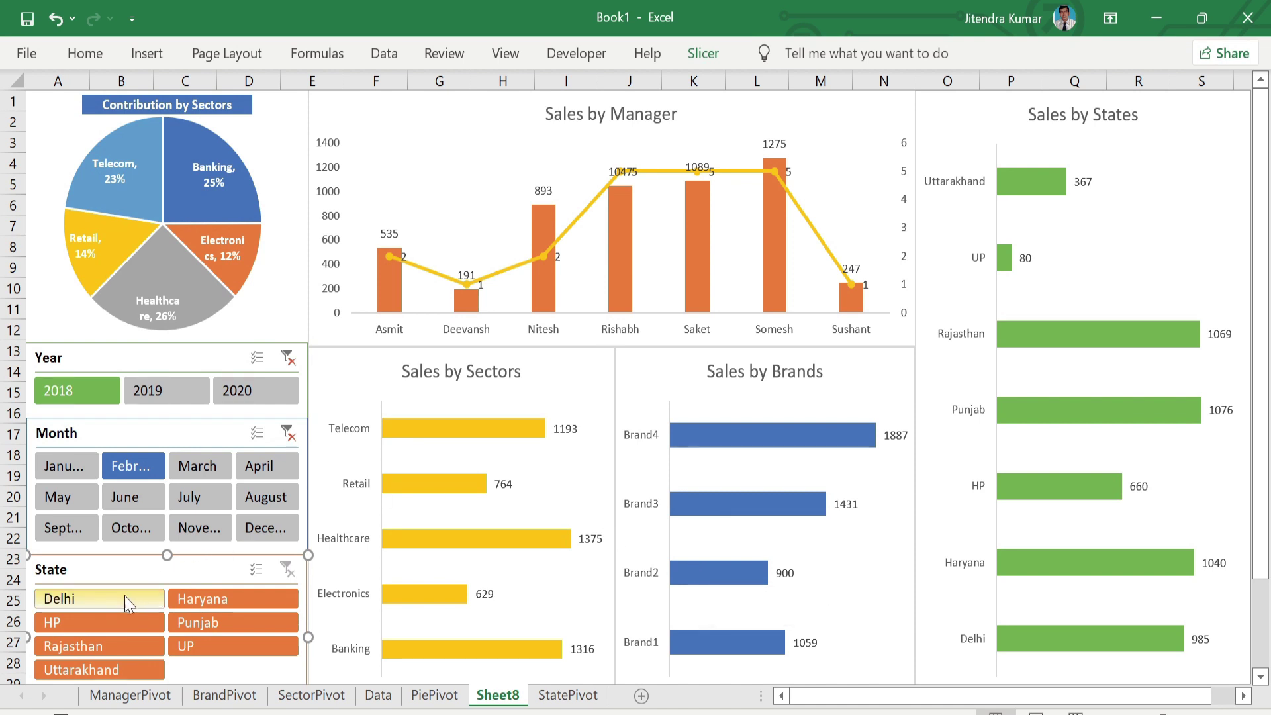
pyautogui.click(71, 602)
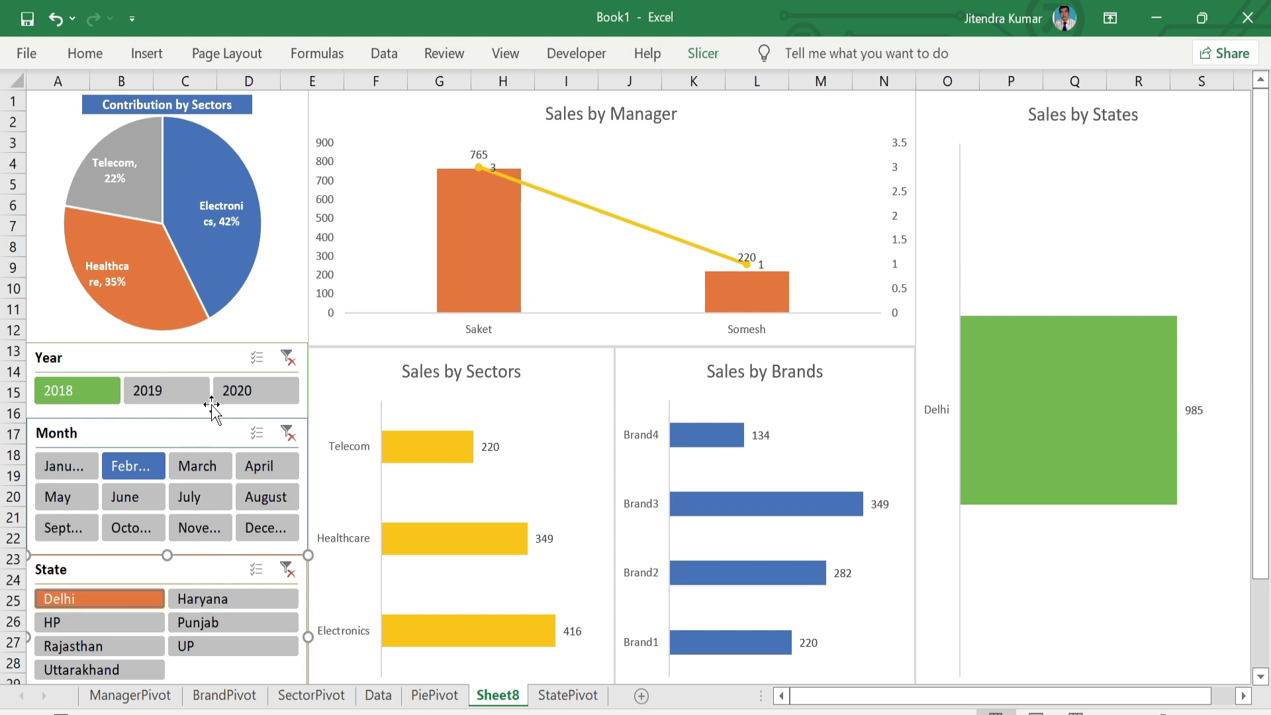
pyautogui.click(289, 563)
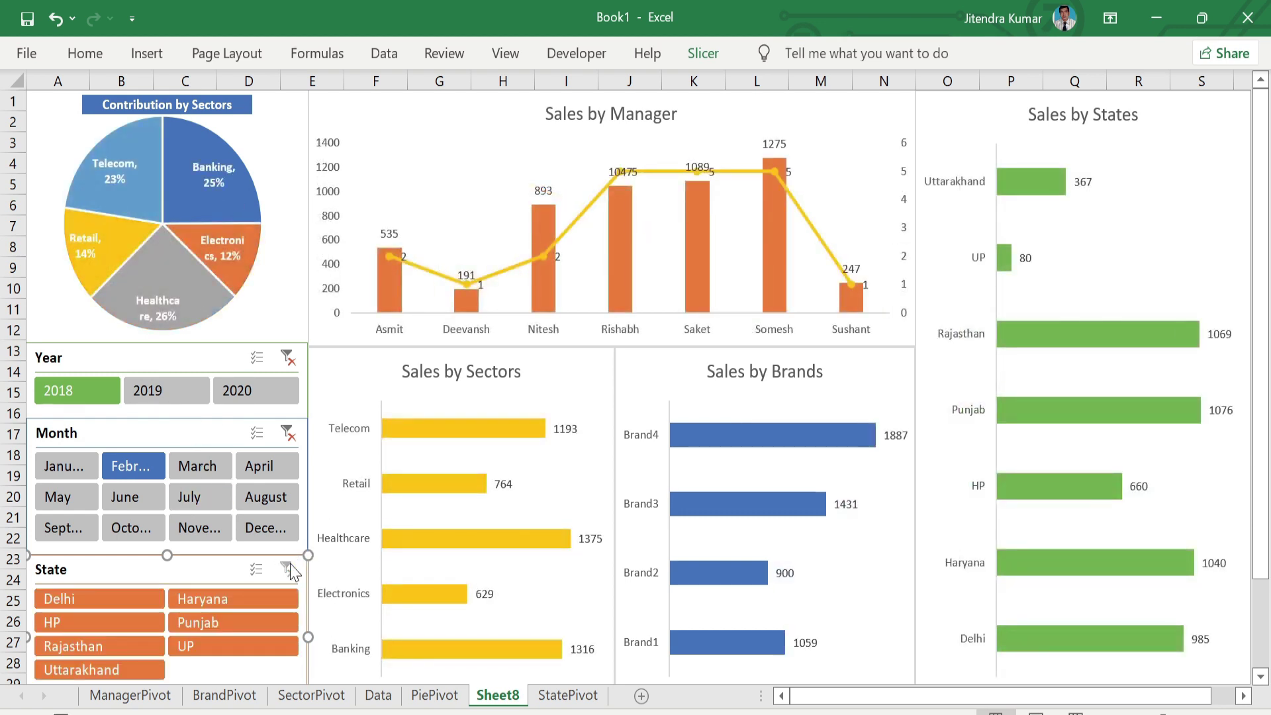
pyautogui.click(193, 530)
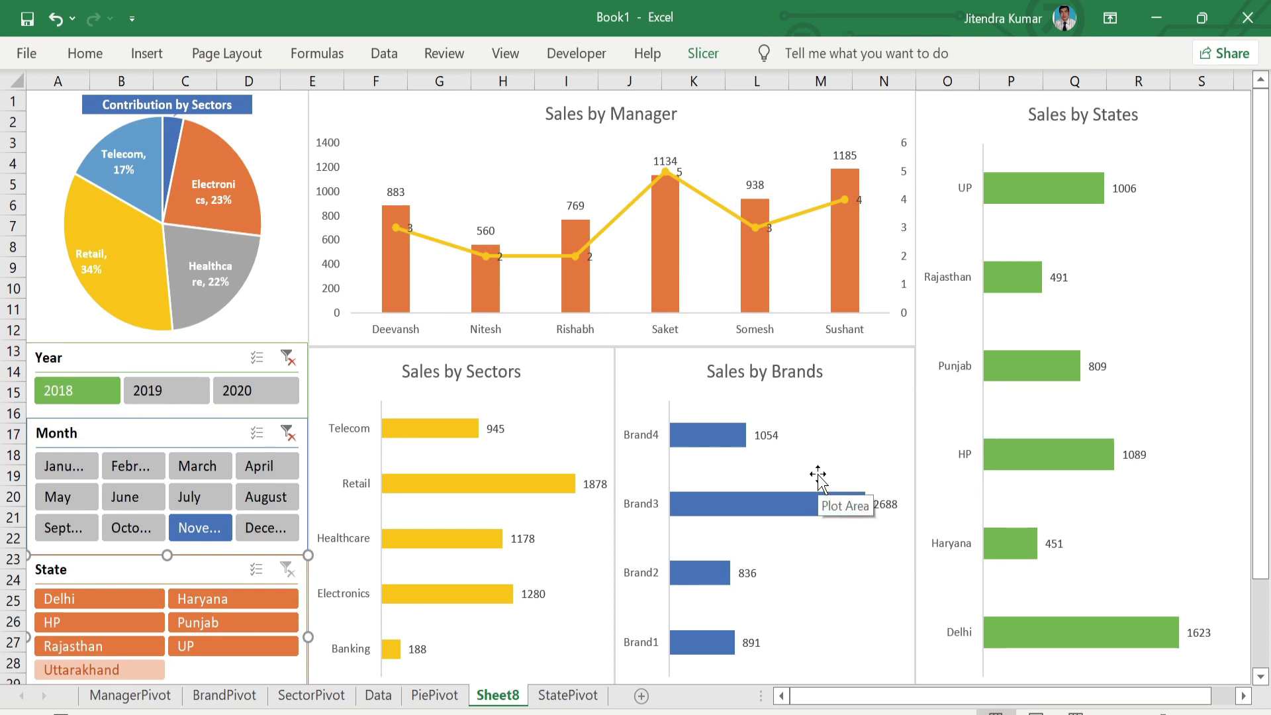
pyautogui.click(295, 438)
pyautogui.click(181, 401)
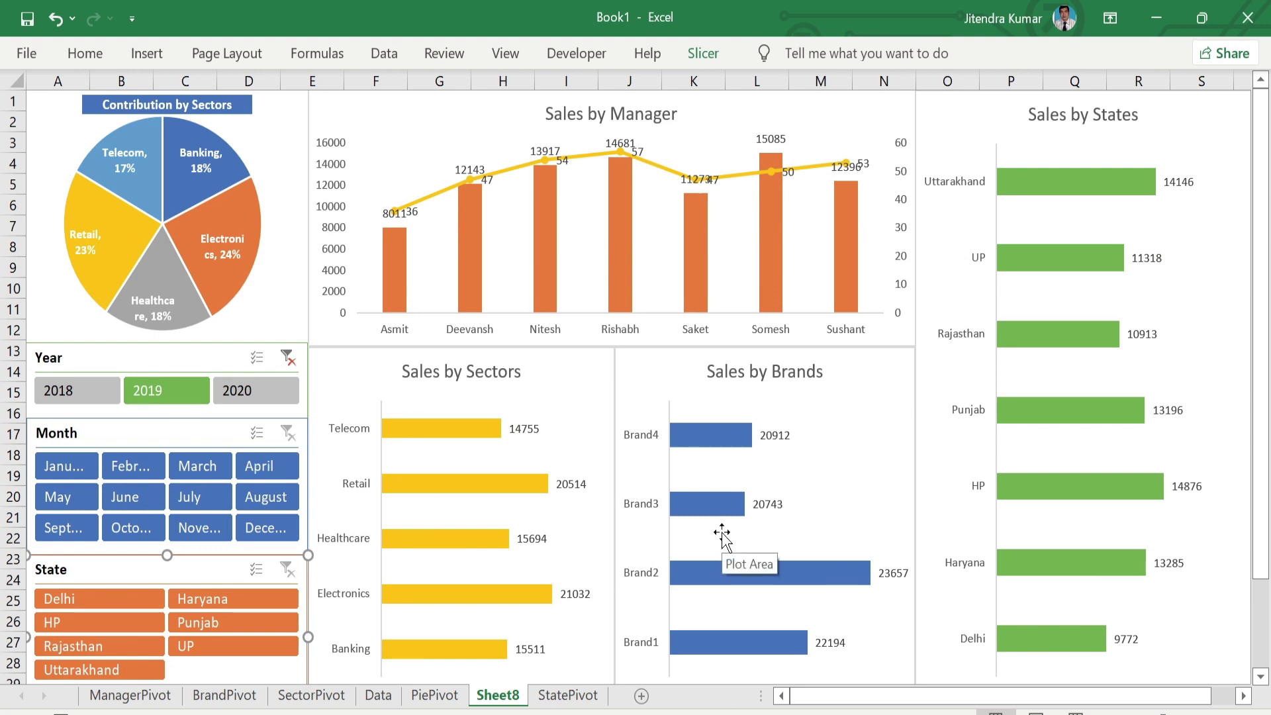
# Step: Rename the Sheet8 tab to 'Dashboard'
pyautogui.rightClick(505, 705)
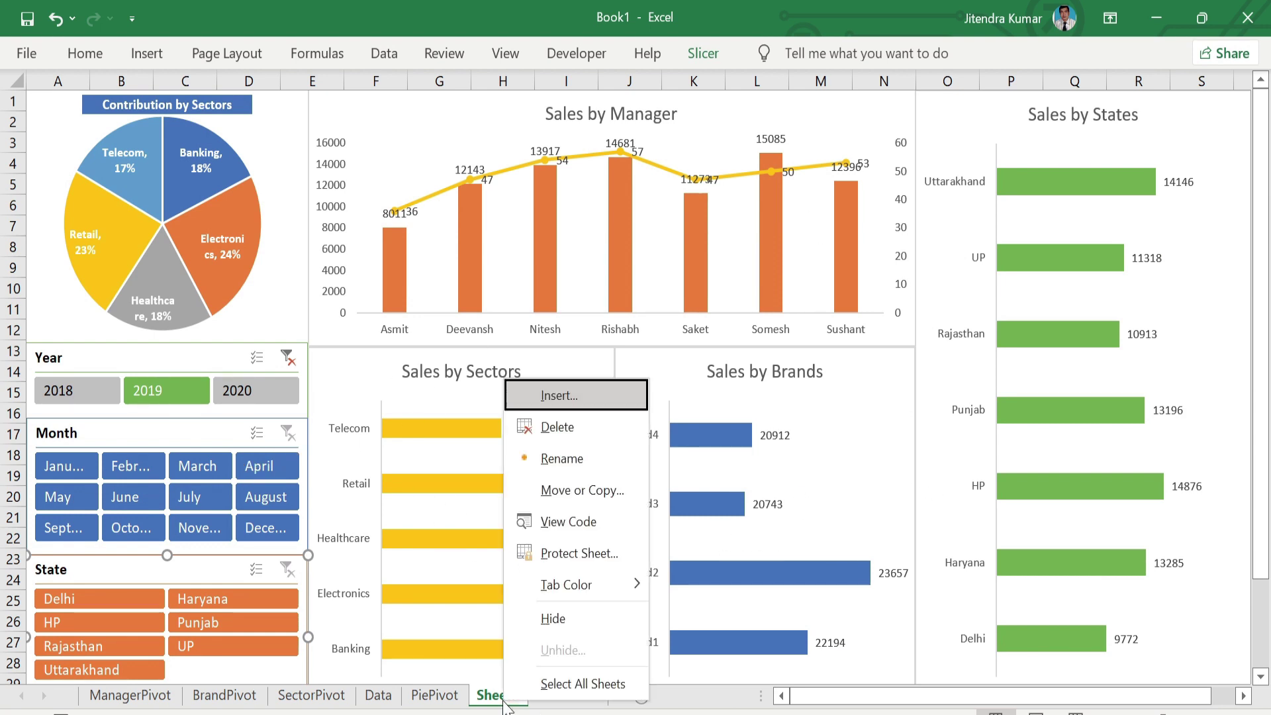
pyautogui.click(548, 459)
pyautogui.write('Dashboard')
pyautogui.press('Return')
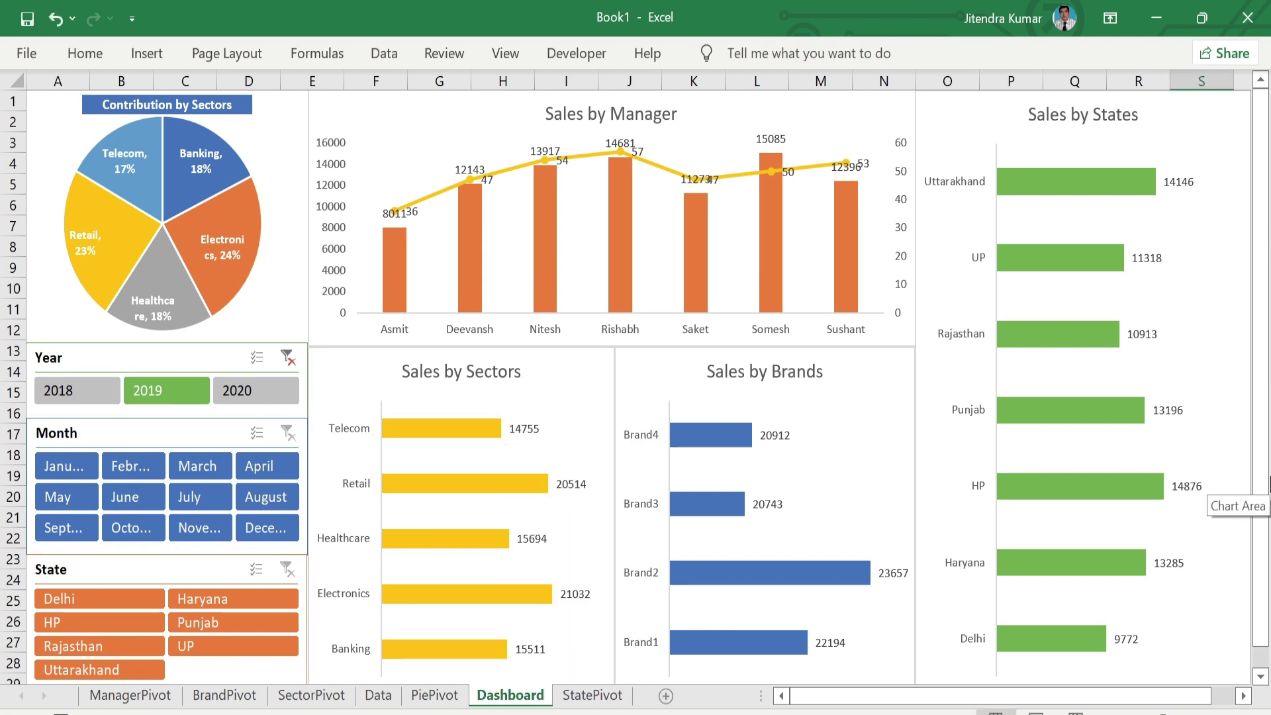
# Step: Check where the sales data ends on the Data sheet, then return to Dashboard
pyautogui.click(376, 696)
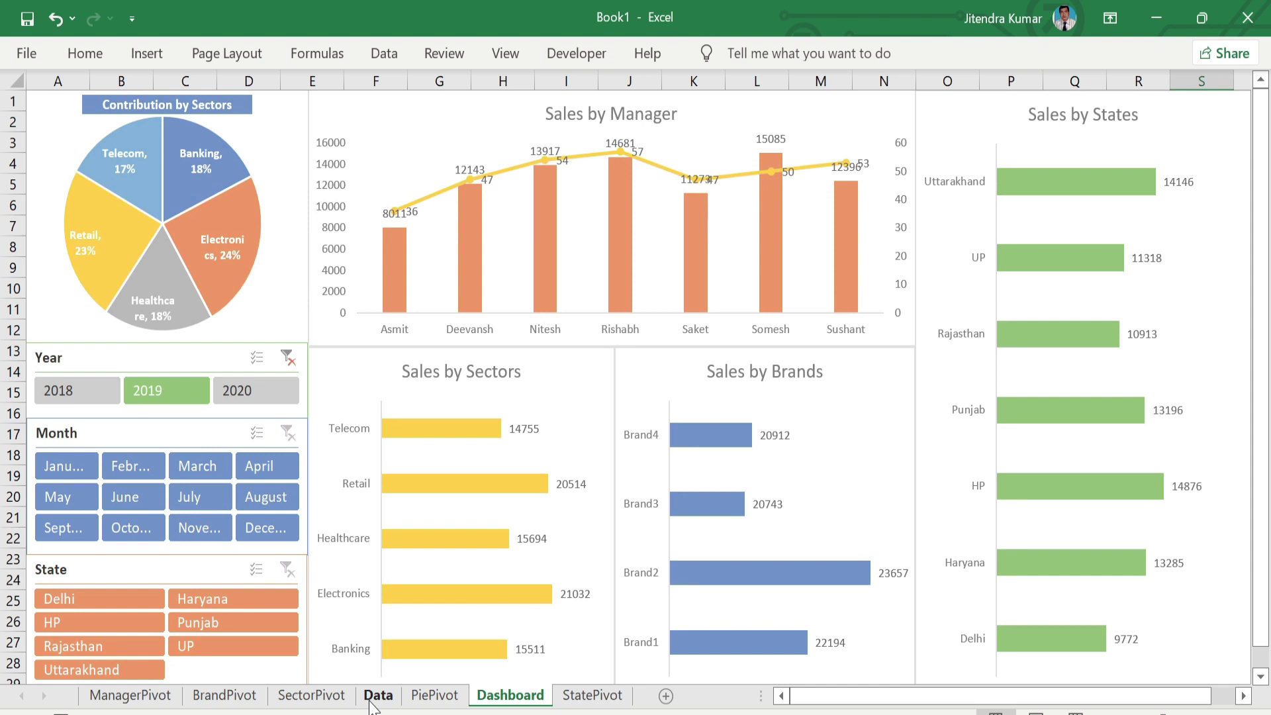
pyautogui.click(135, 533)
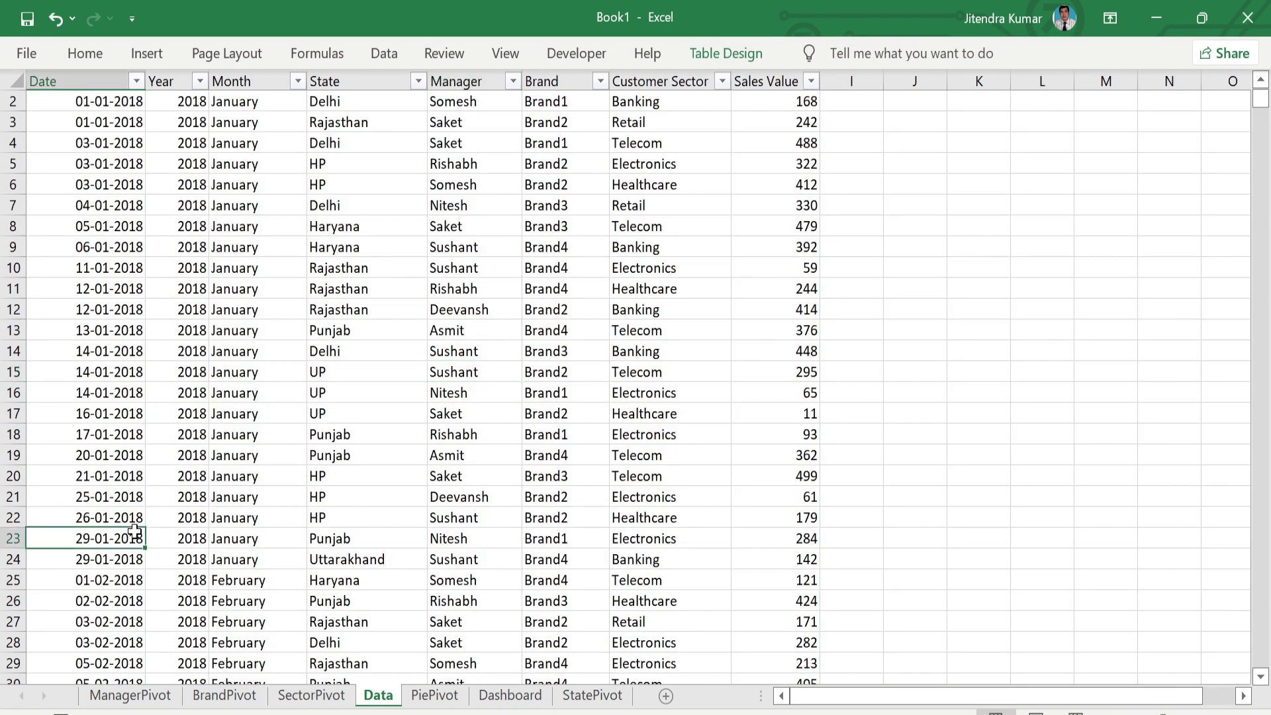
pyautogui.hotkey('ctrl', 'Down')
pyautogui.press('Down')
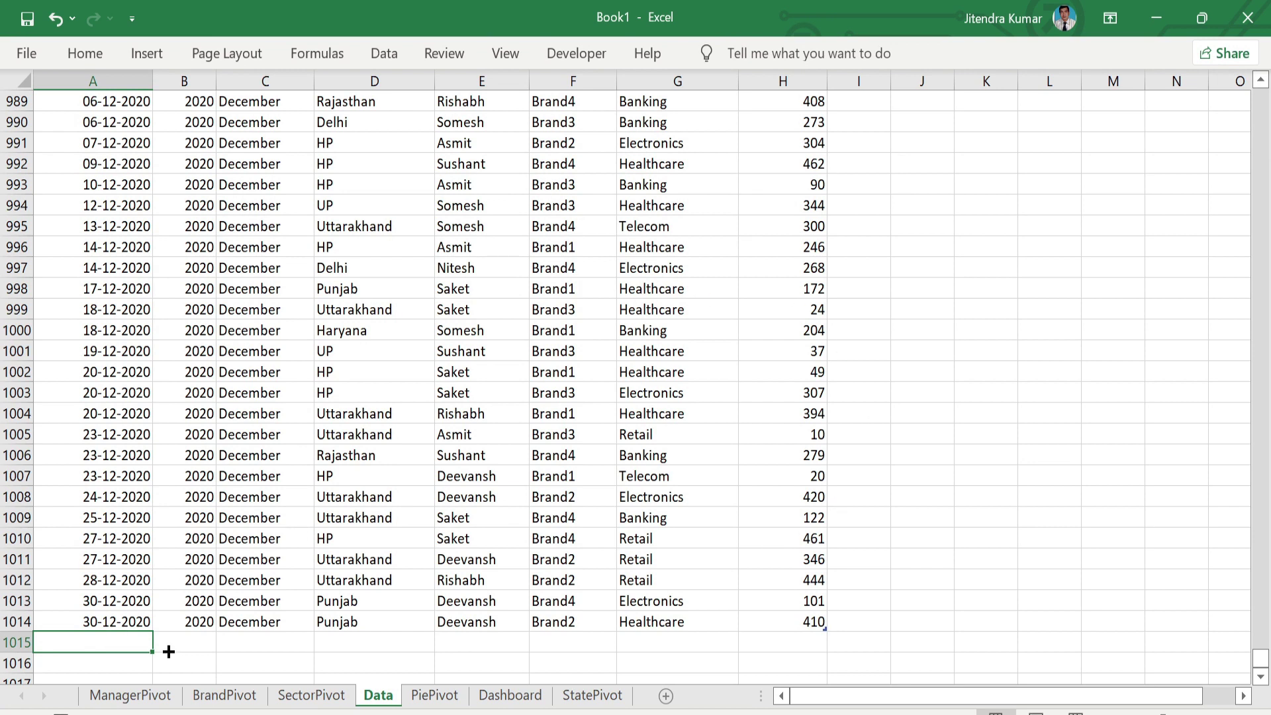
pyautogui.click(526, 696)
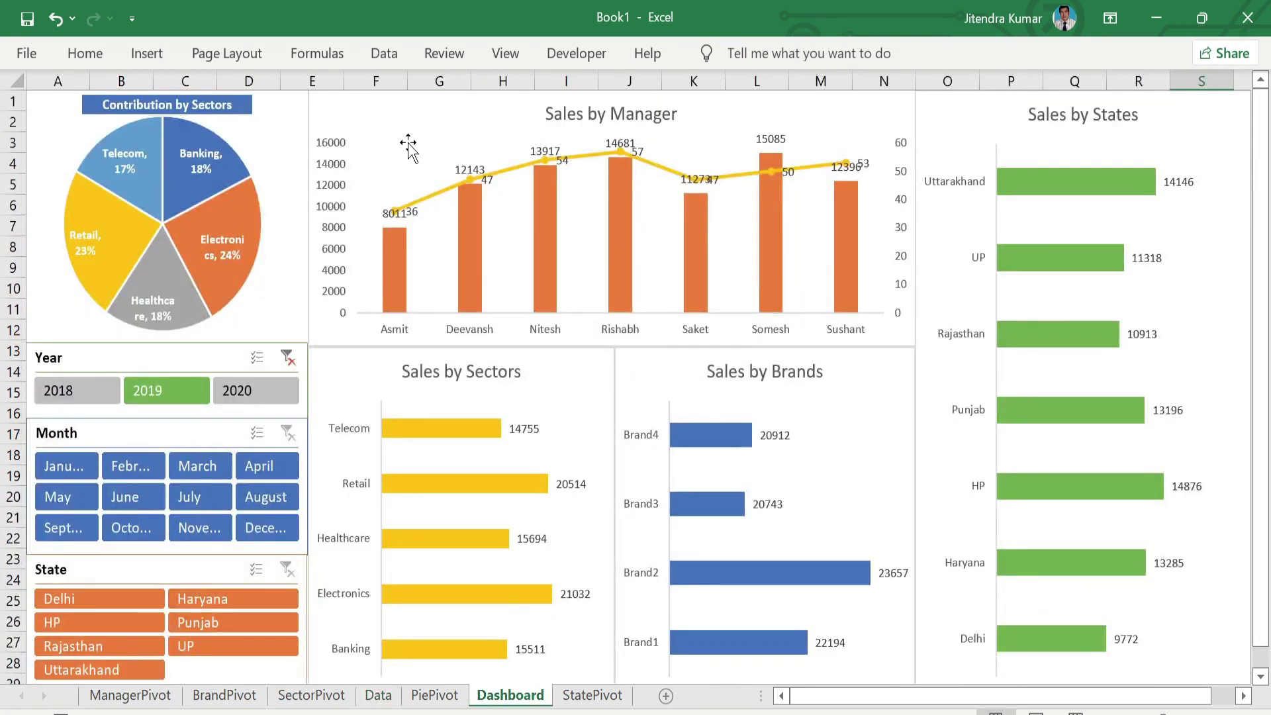
pyautogui.click(384, 56)
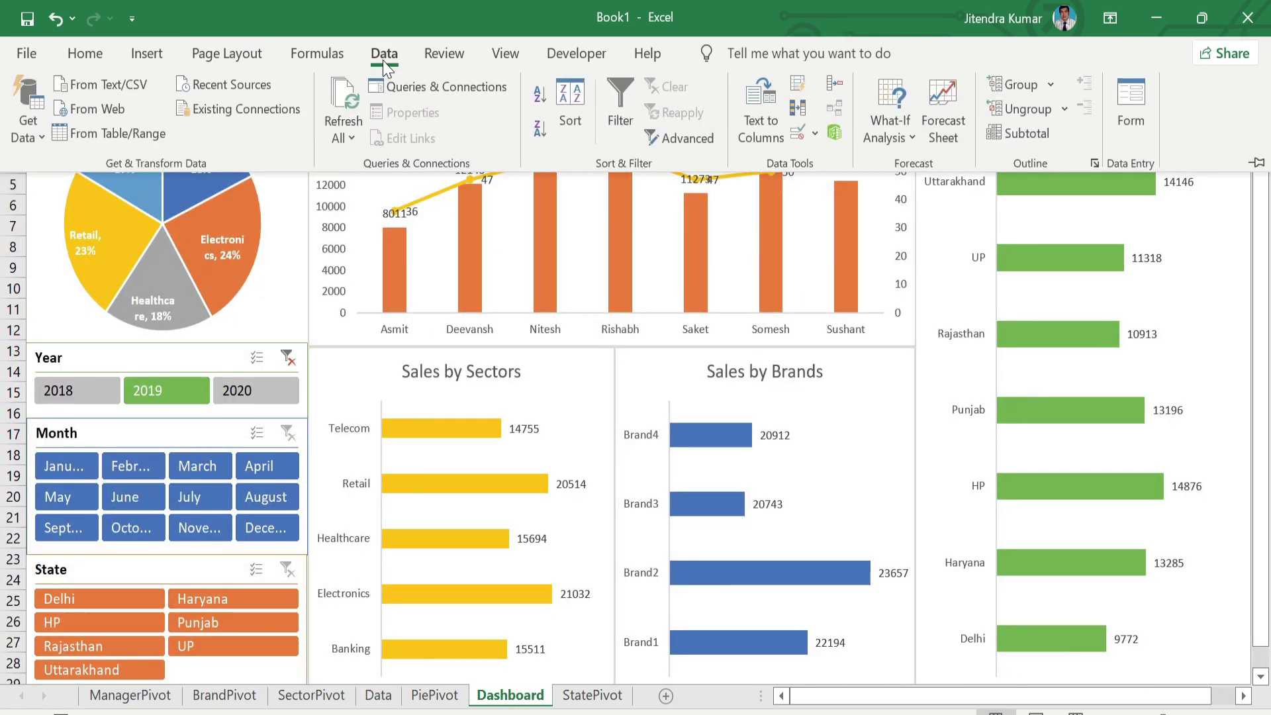
pyautogui.click(344, 99)
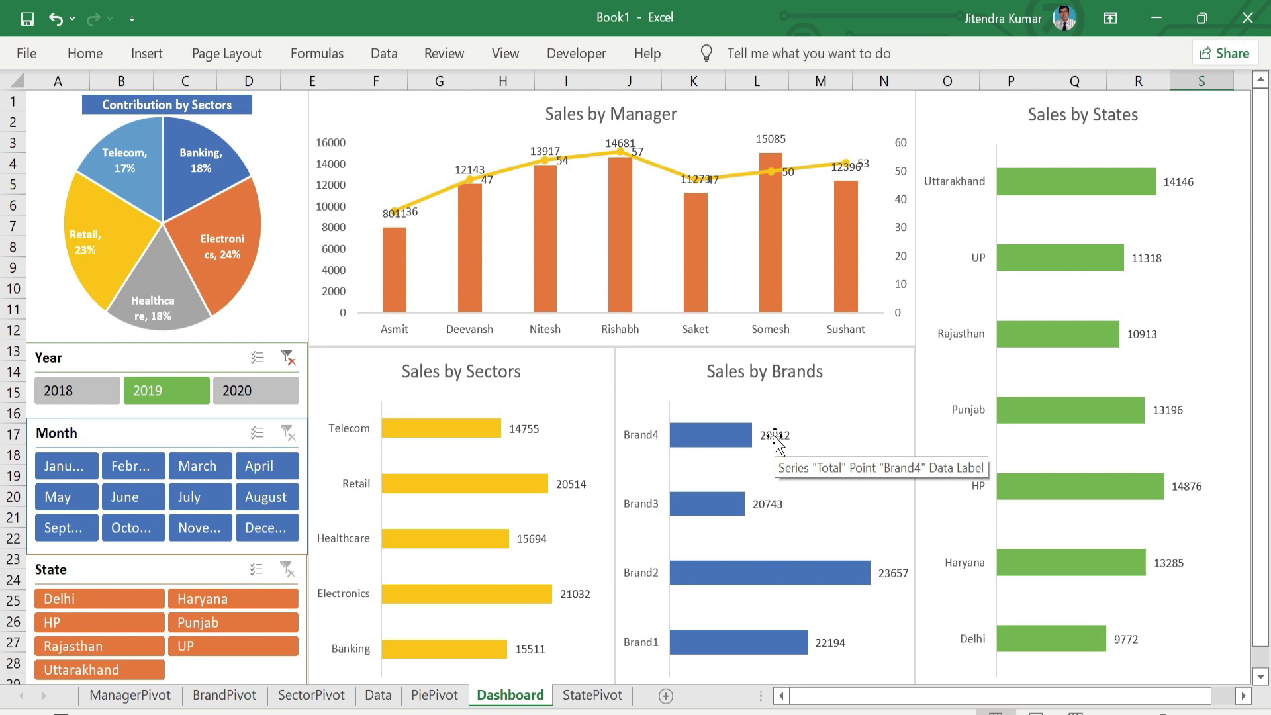
pyautogui.click(233, 60)
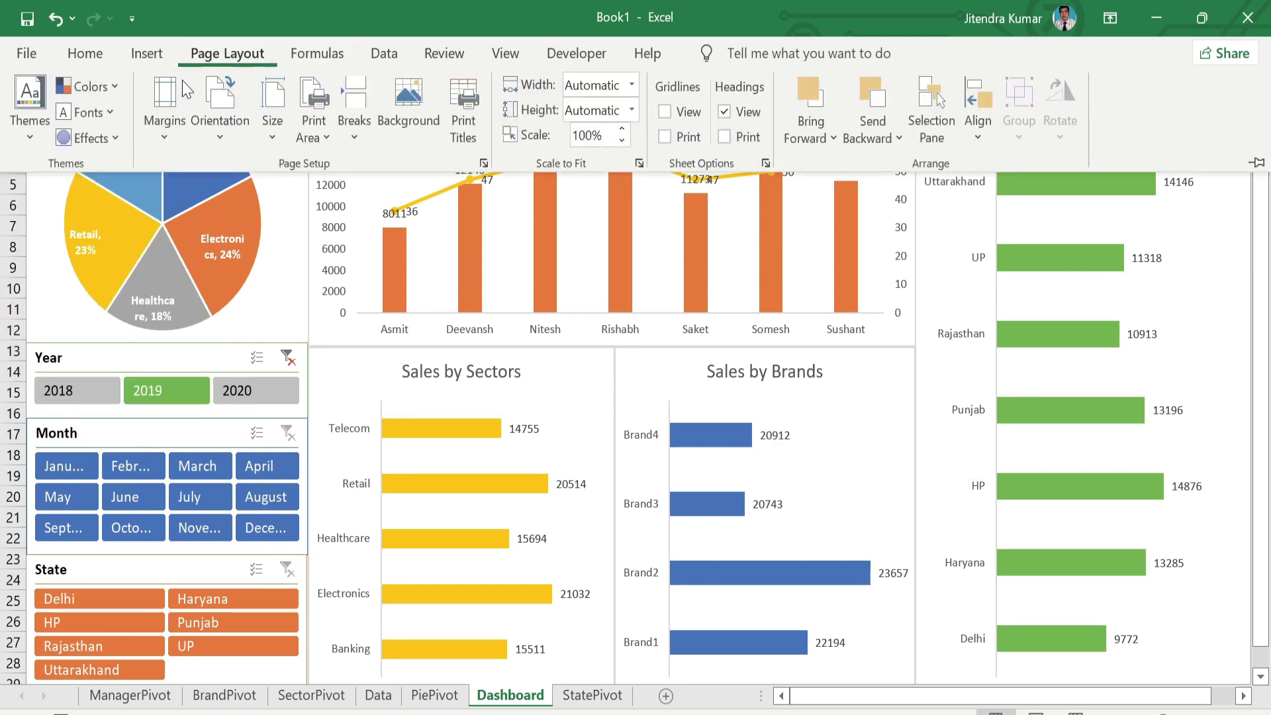
pyautogui.click(21, 139)
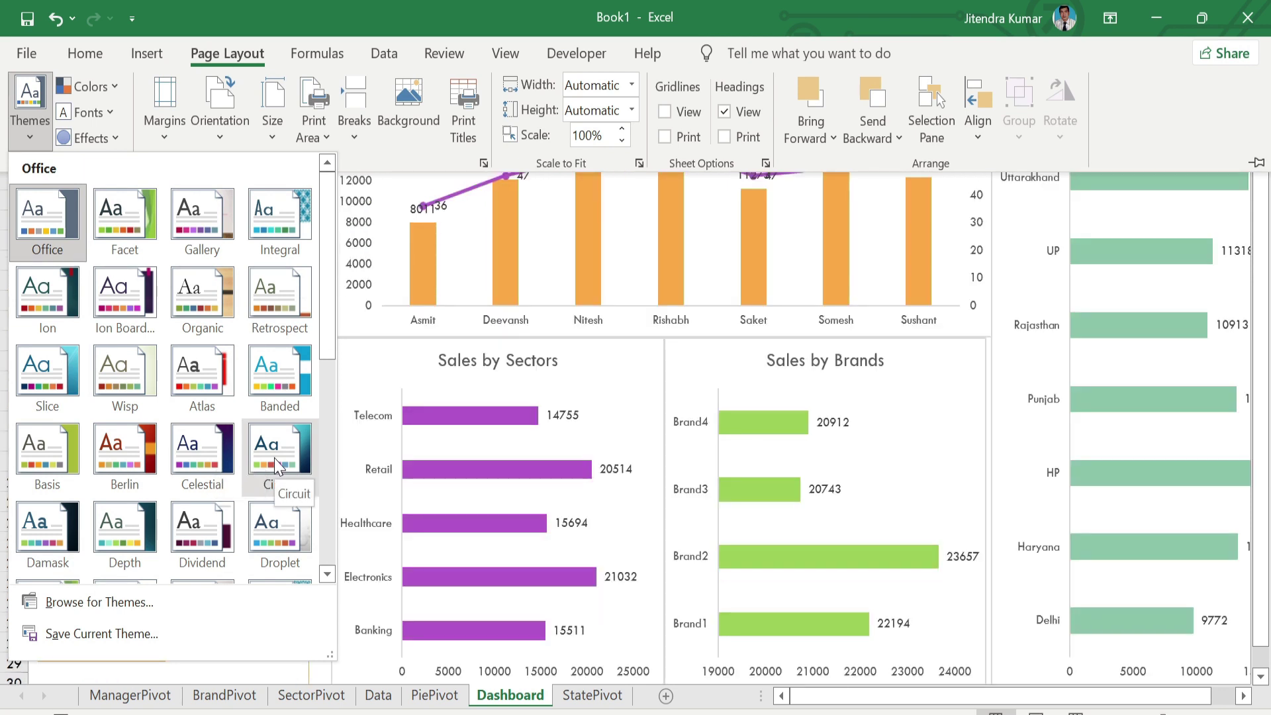
pyautogui.click(274, 458)
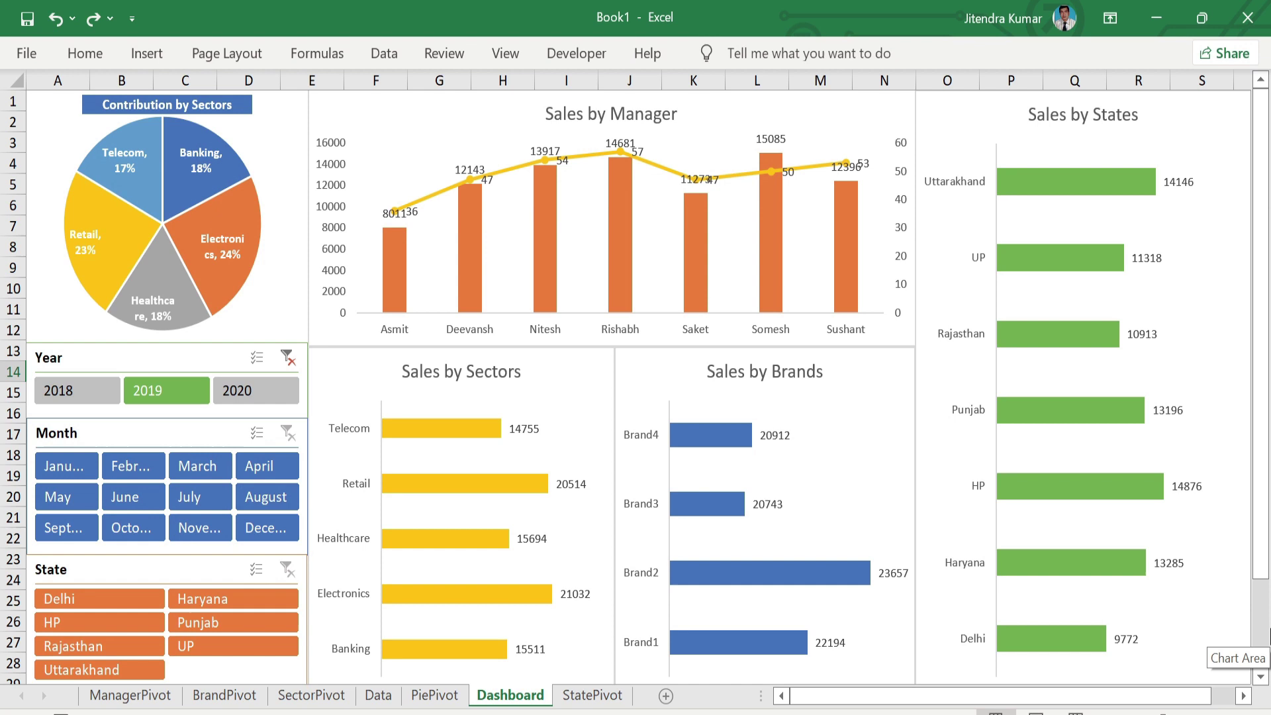